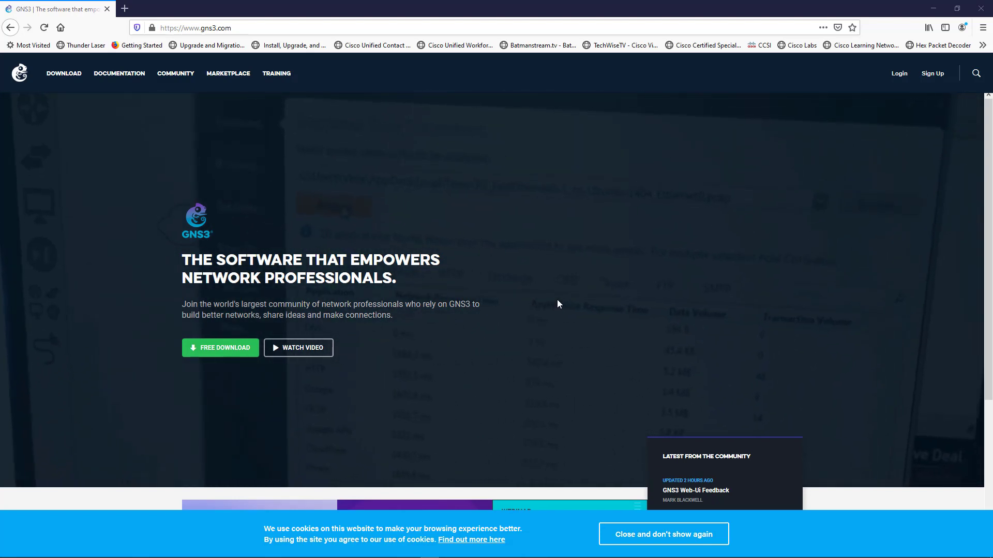
Check the computer's processor, memory and system type in the Windows System information window and close it
key("alt+Tab")
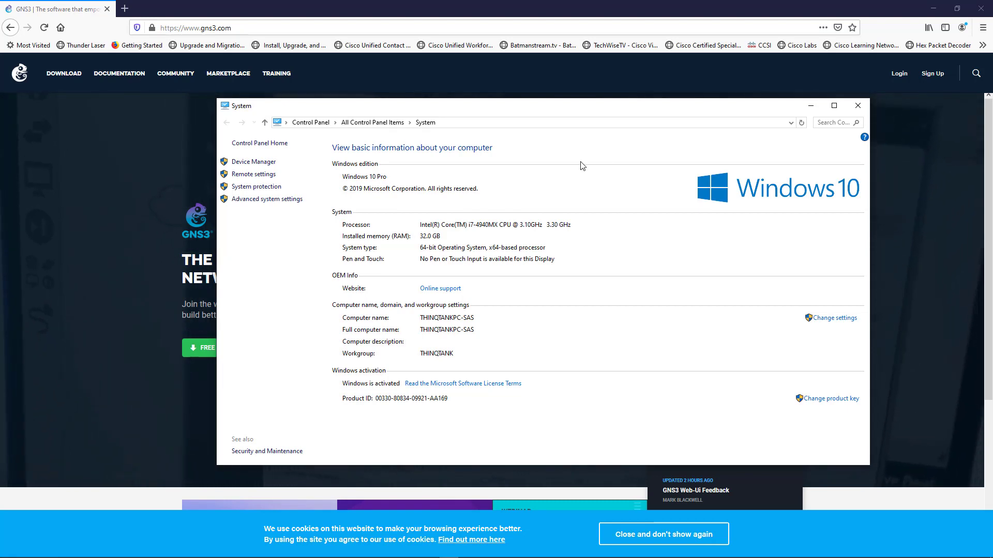
left_click(858, 105)
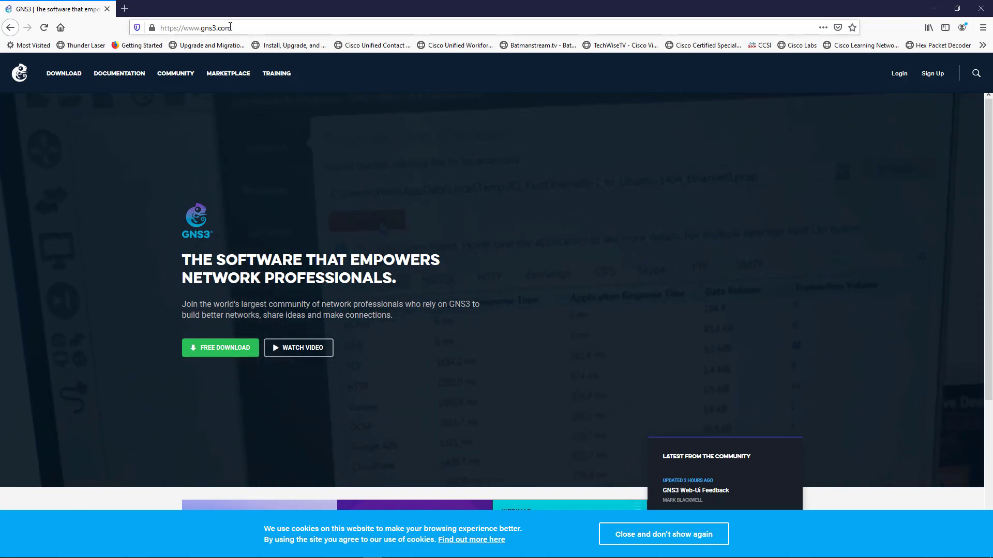
Open the software download page on the gns3.com website
left_click(230, 27)
left_click(231, 28)
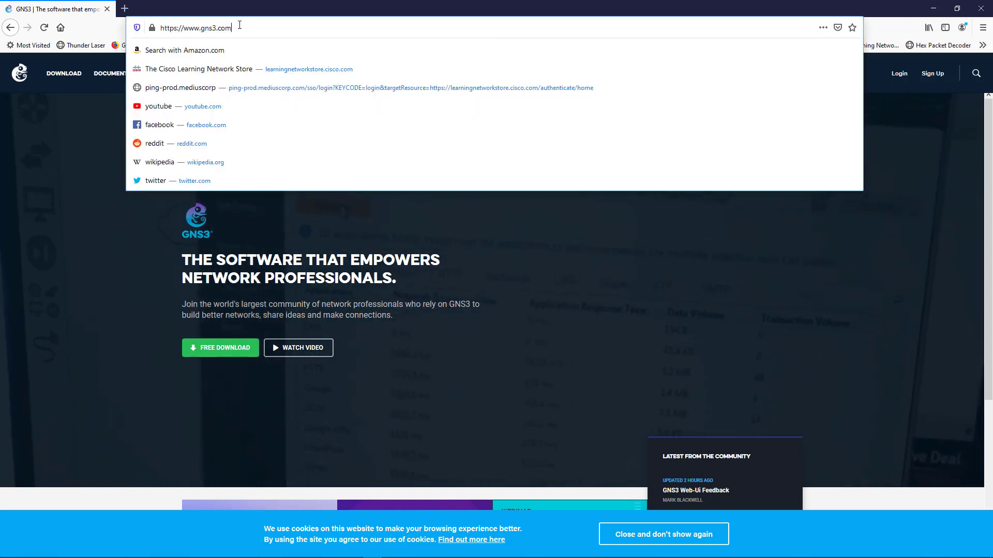
left_click(412, 238)
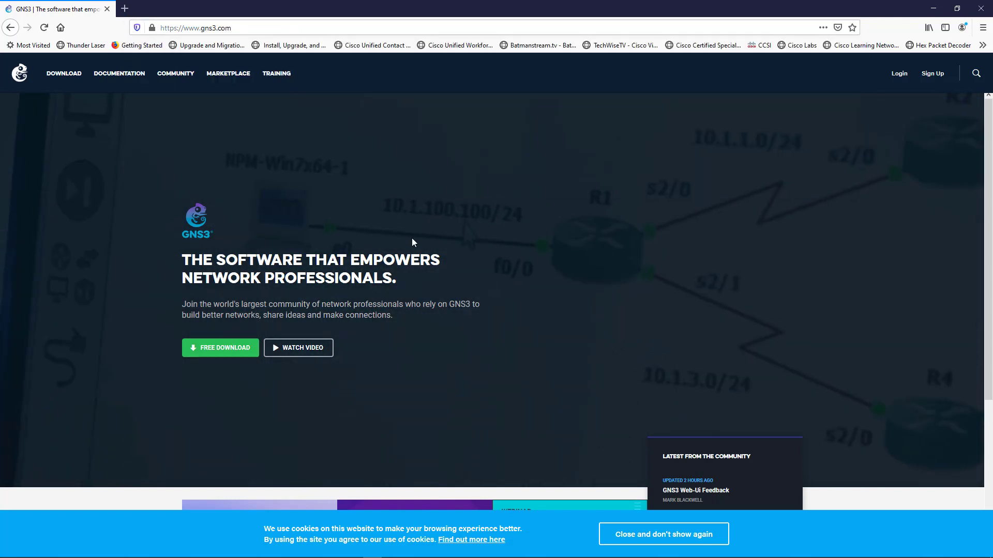
left_click(78, 76)
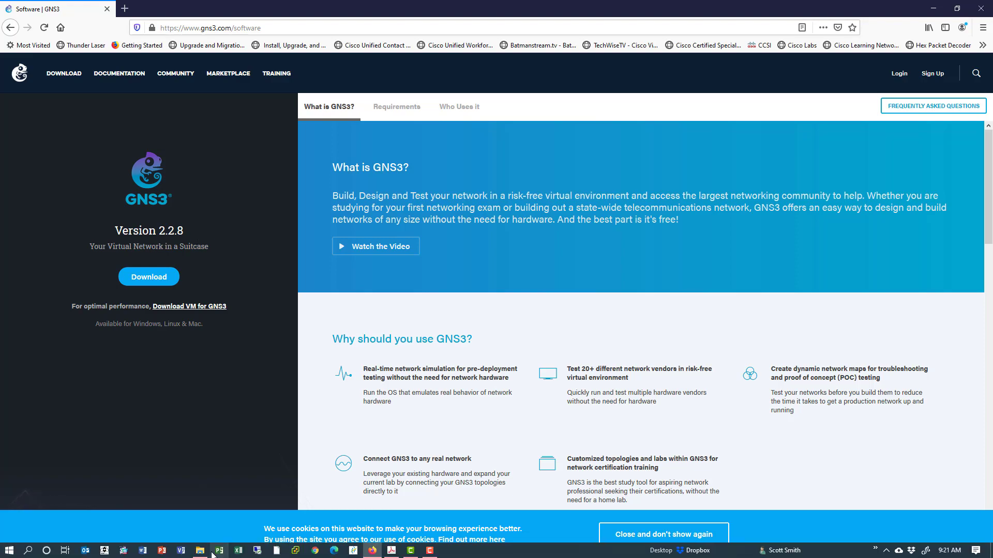
In File Explorer, open Google Drive thinQtank Global > Class Shares > Software > GNS3 Software
left_click(200, 554)
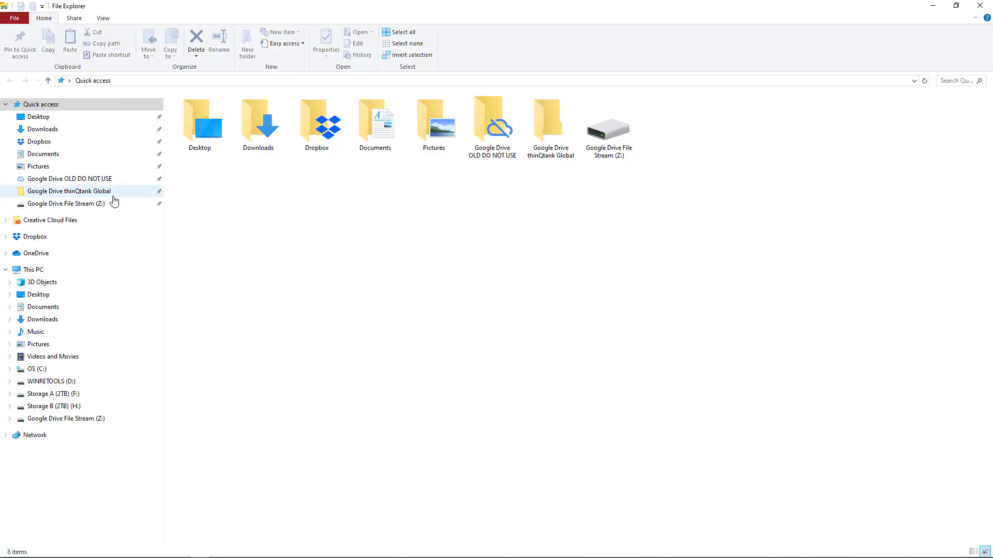
left_click(73, 192)
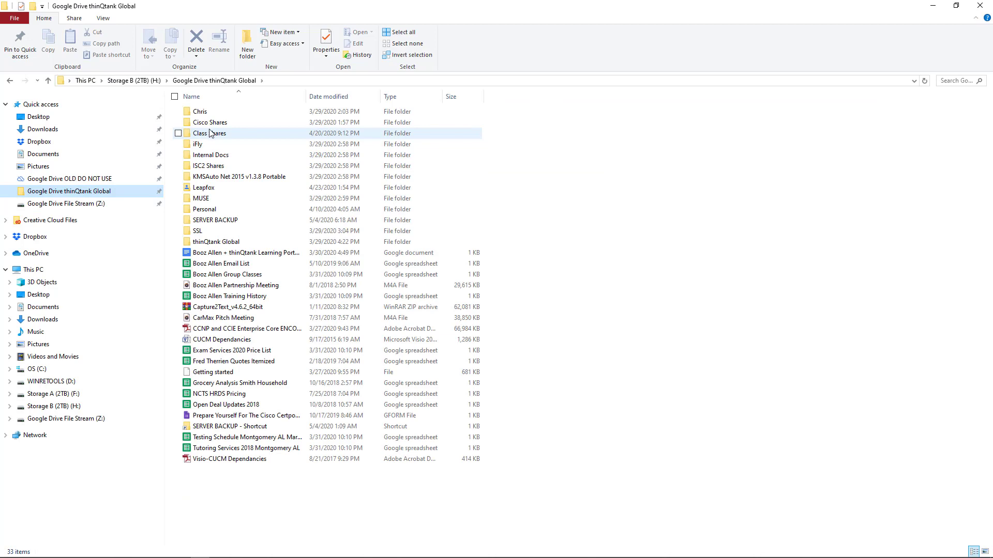
double_click(213, 132)
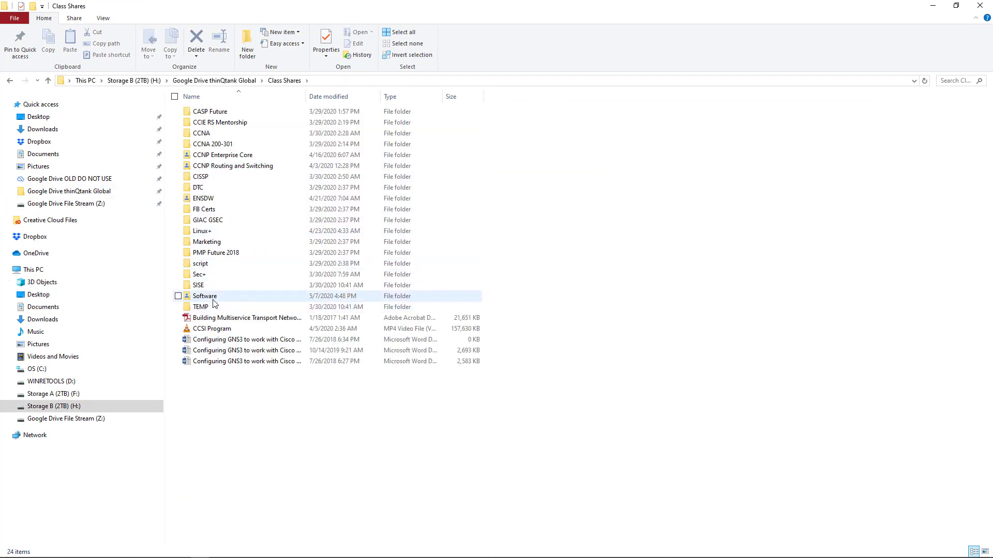
double_click(213, 297)
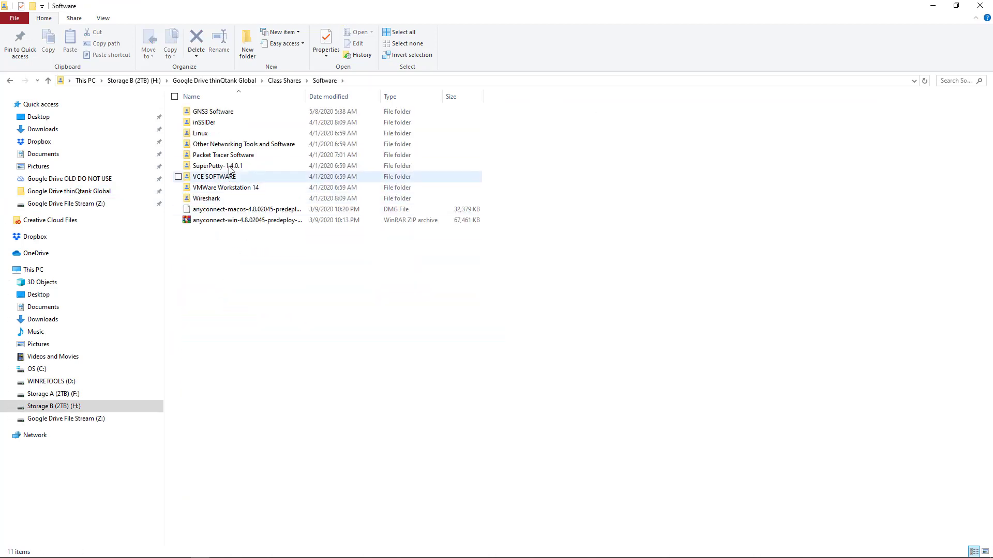
double_click(212, 111)
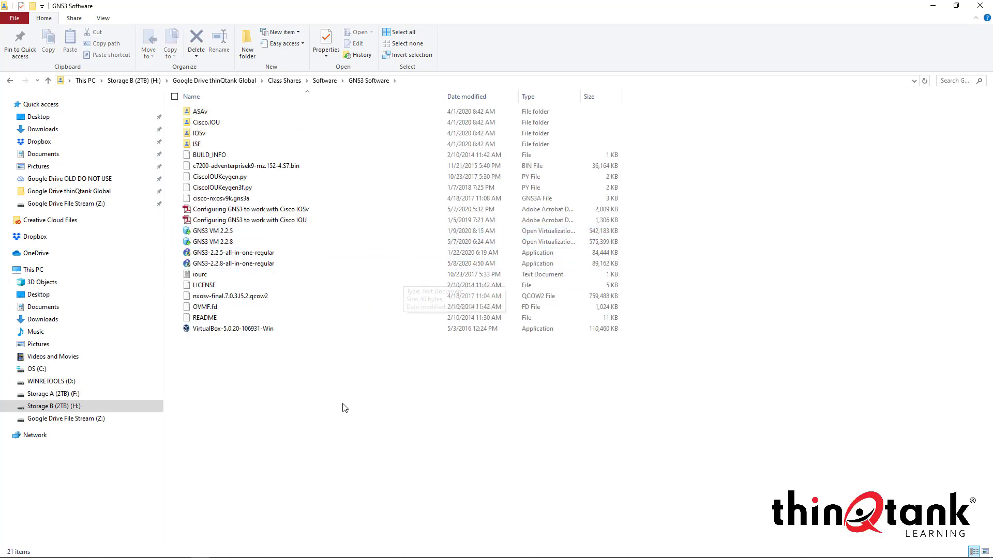
Run the GNS3-2.2.8-all-in-one-regular installer despite the unverified-app warning and accept its license agreement
double_click(267, 265)
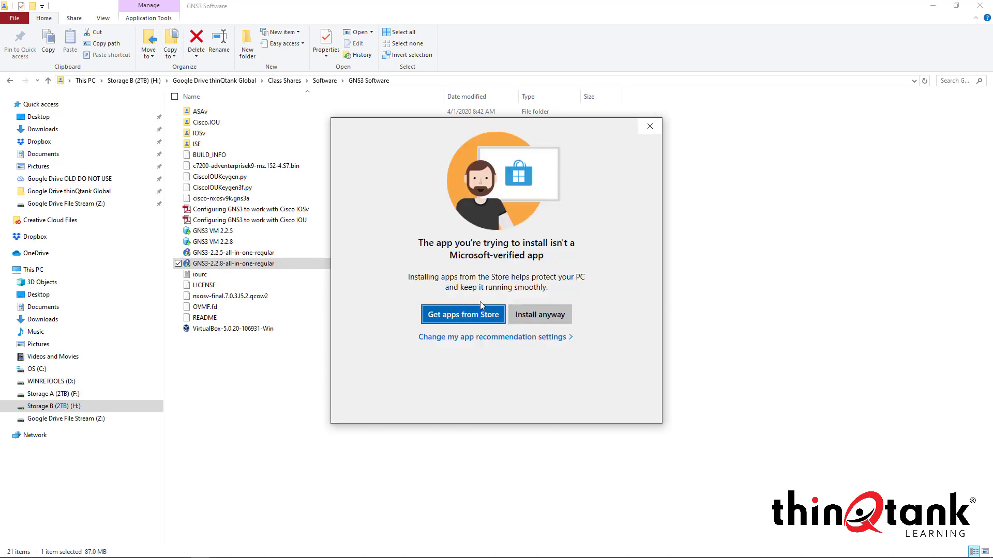
left_click(520, 315)
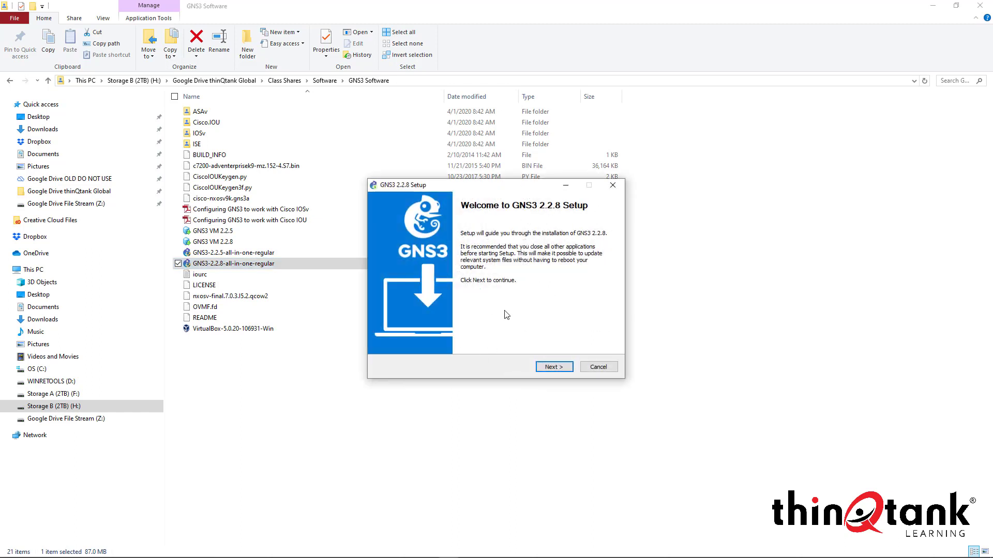
left_click(550, 369)
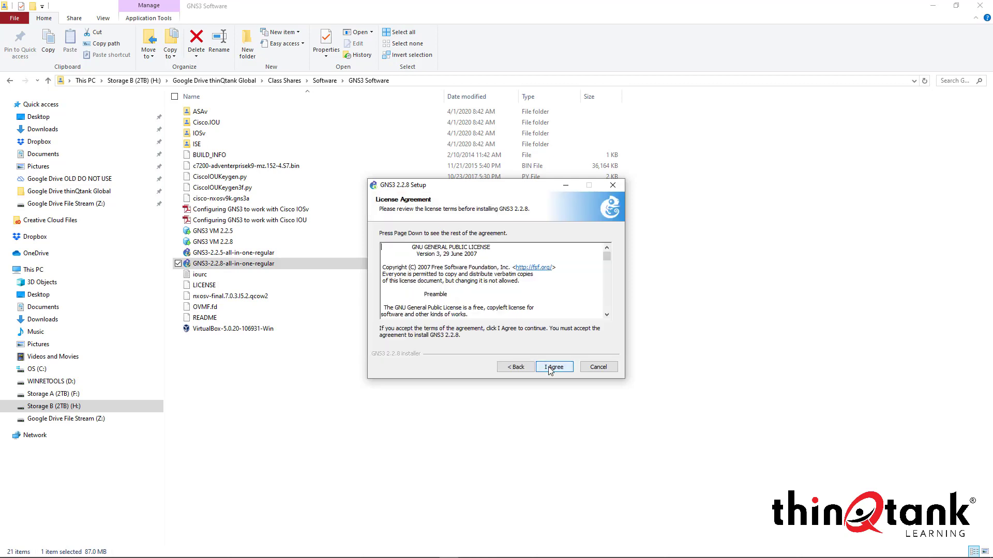
left_click(551, 368)
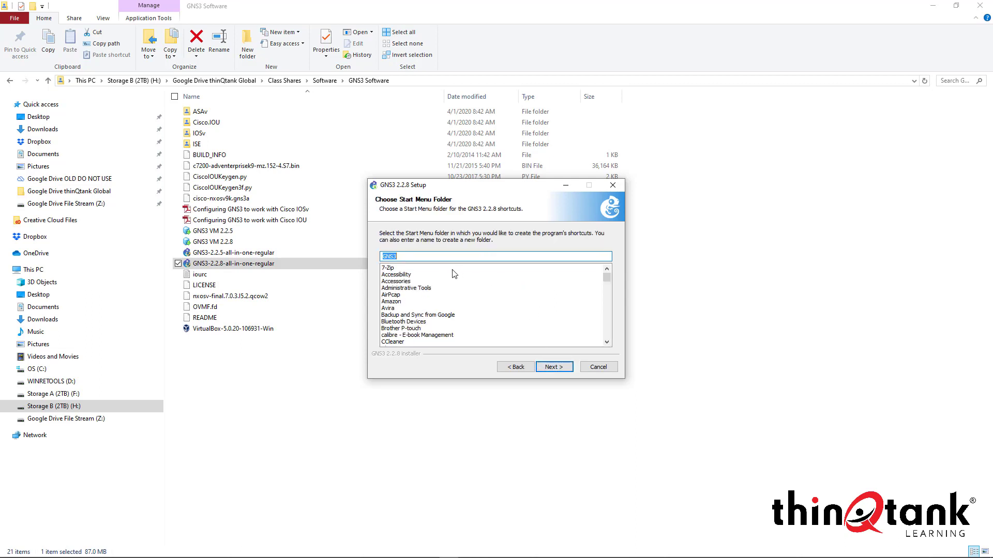
Install GNS3 with Start Menu folder GNS3, the default local-installation components and destination C:\Program Files\GNS3
left_click(560, 370)
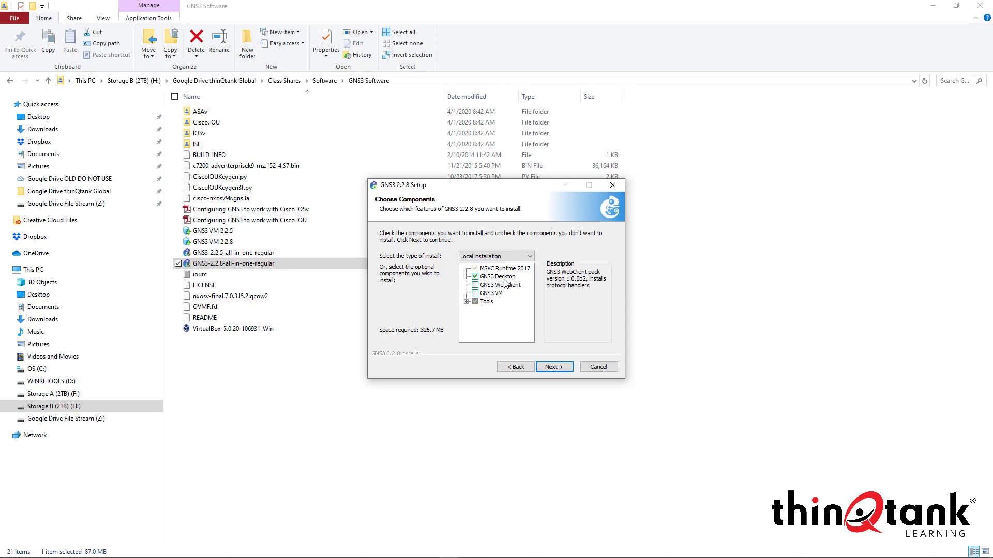
left_click(562, 371)
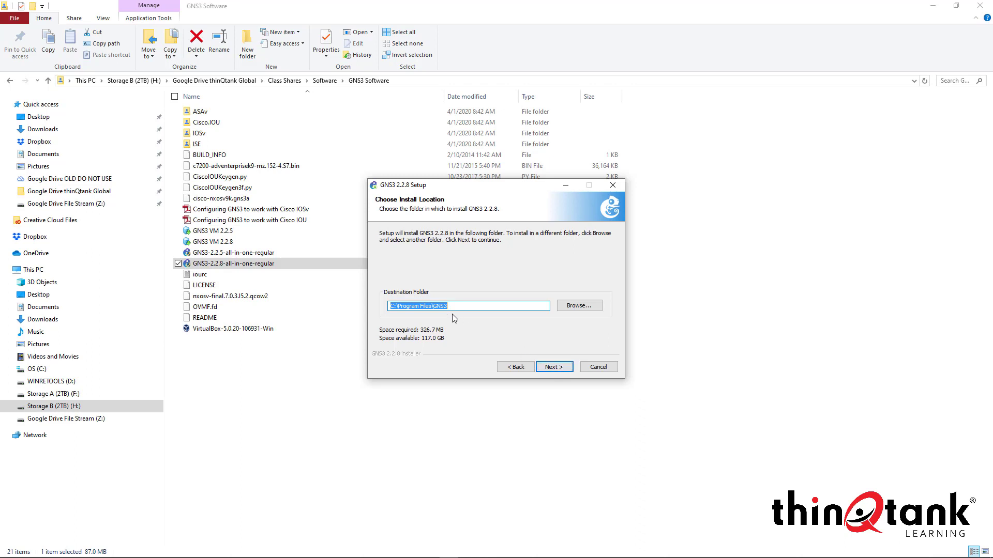
left_click(552, 367)
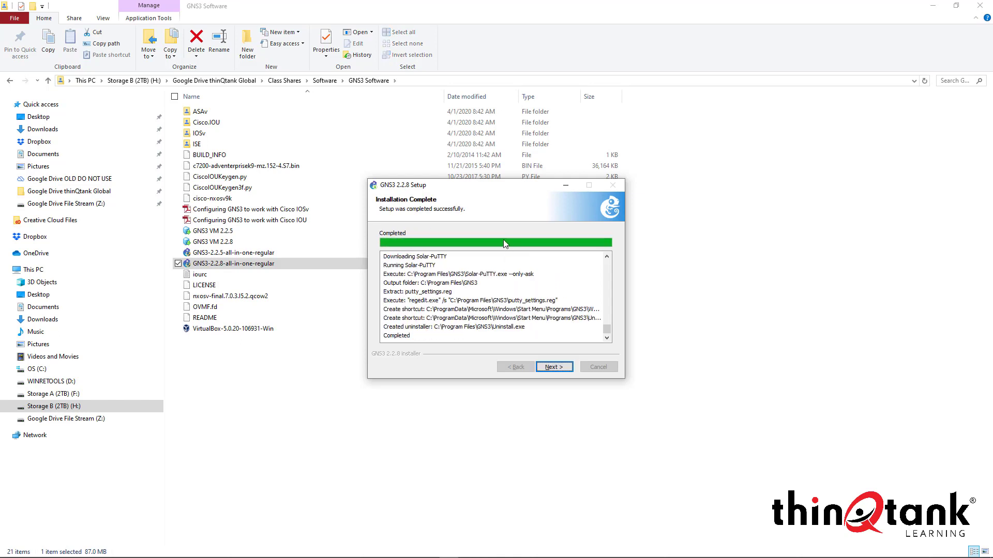
Decline the Solarwinds Standard Toolset license, finish setup without starting GNS3, and close the thank-you web page
left_click(557, 367)
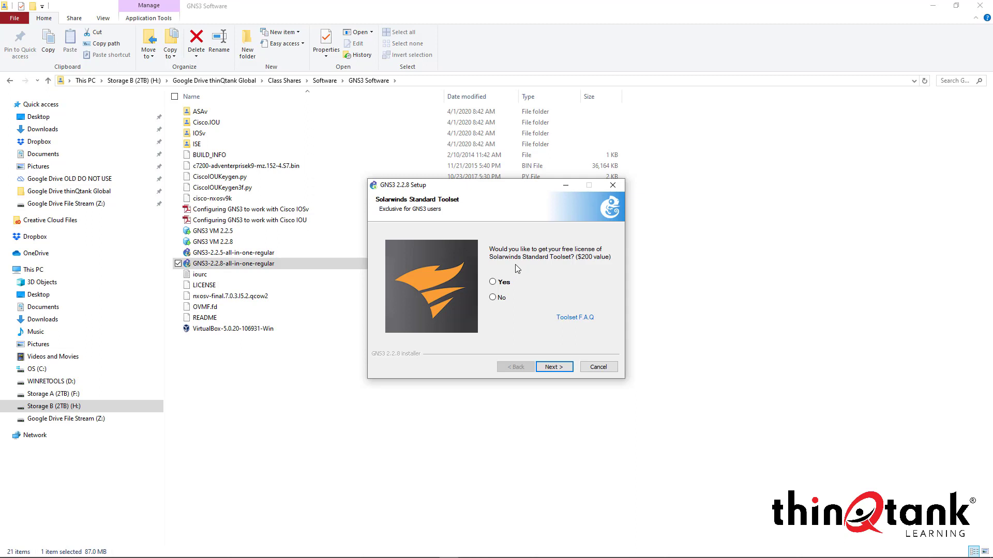
left_click(493, 299)
left_click(553, 368)
left_click(465, 272)
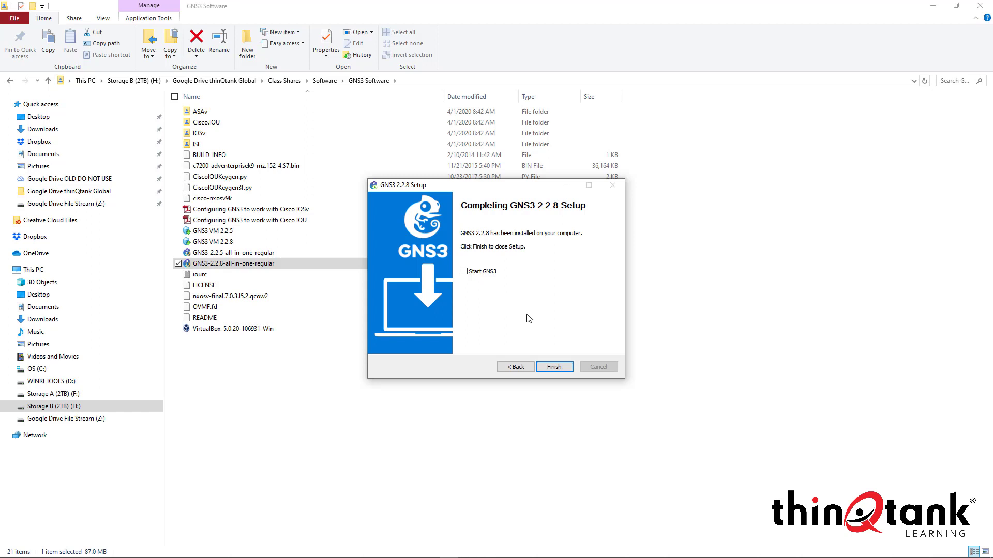
left_click(555, 367)
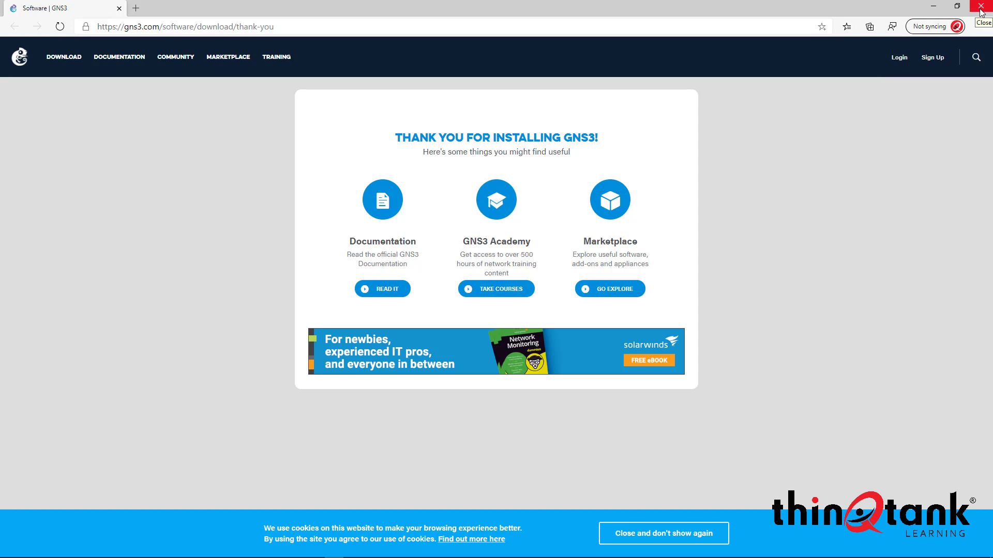
left_click(981, 11)
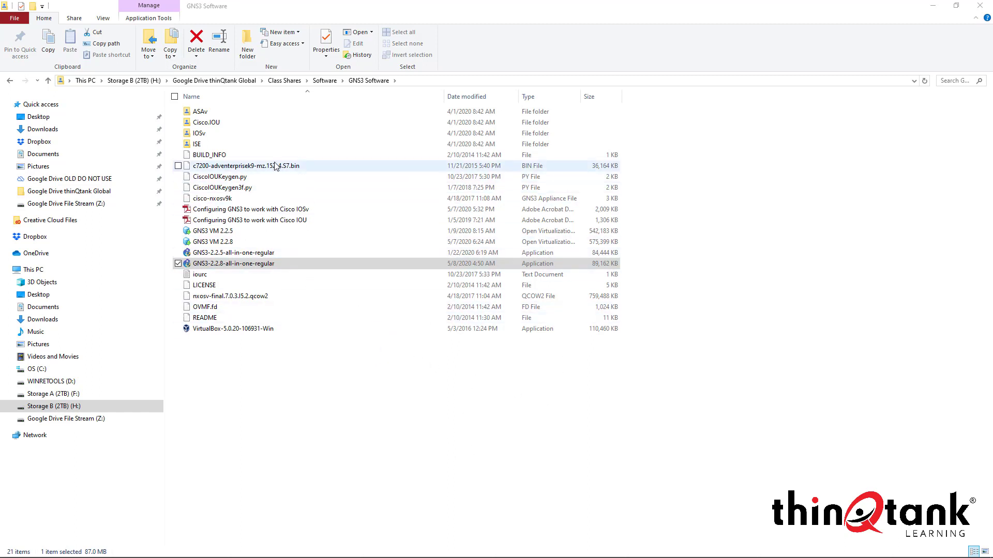
Examine the installer in the VMWare Workstation 14 folder with the Name column widened, and return to the Software folder
left_click(325, 81)
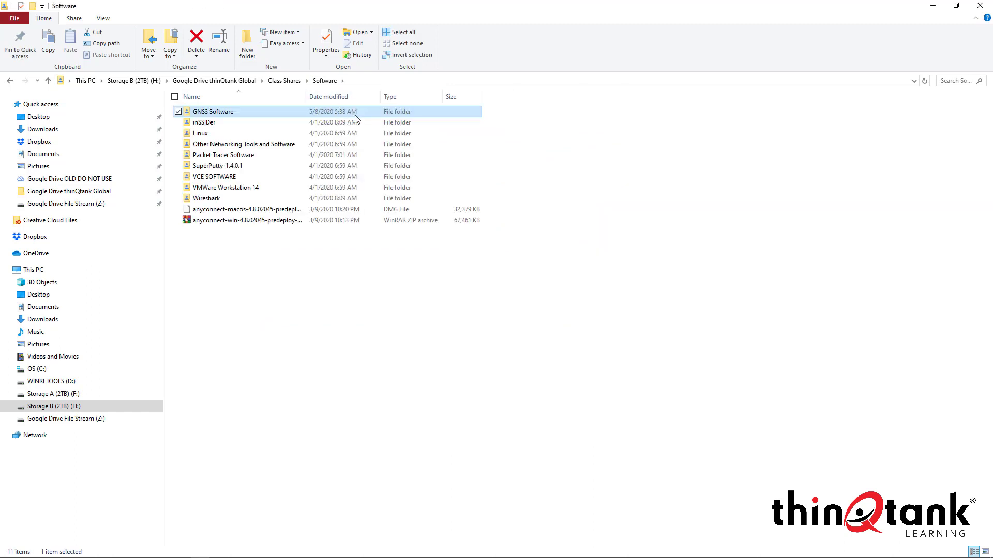
left_click(389, 339)
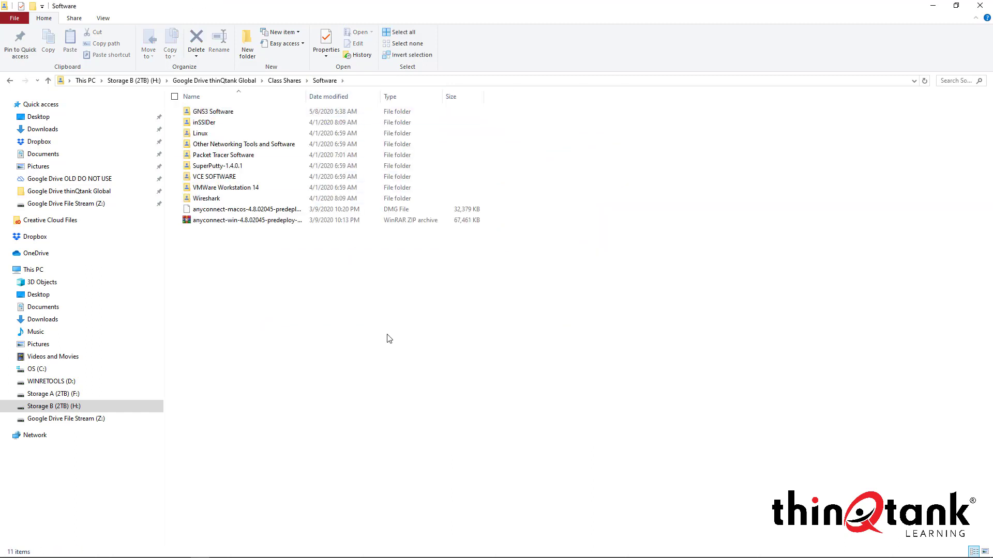
double_click(234, 189)
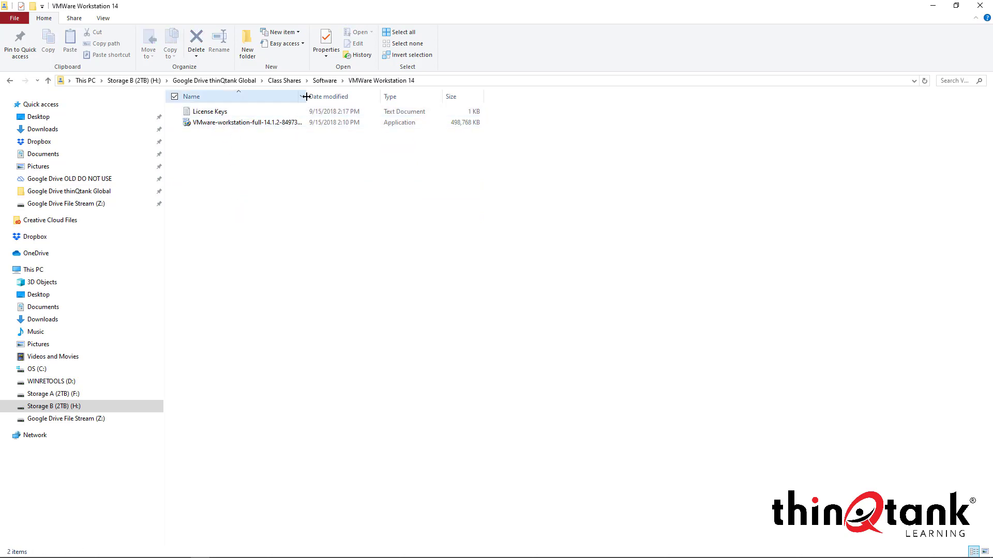
left_click_drag(307, 97, 392, 97)
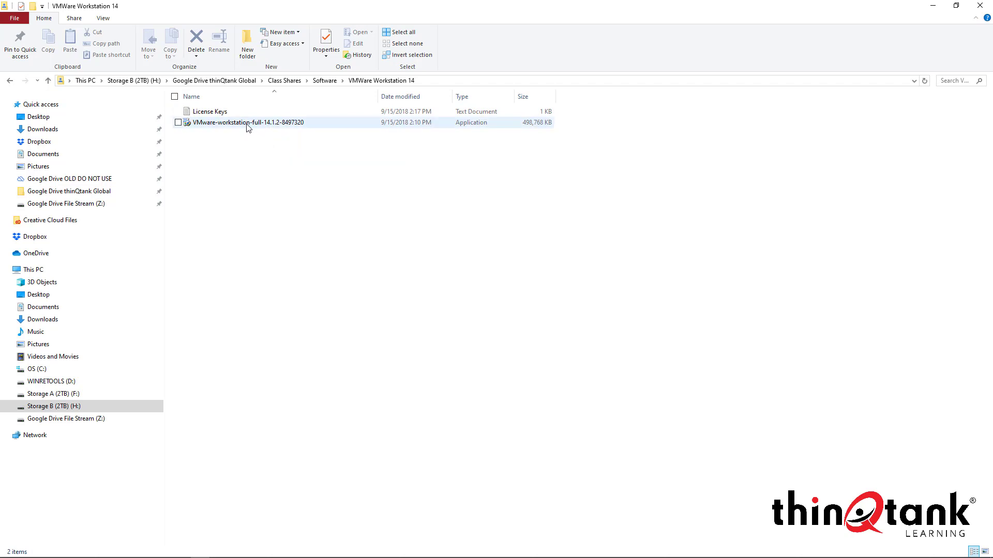
mouse_move(265, 129)
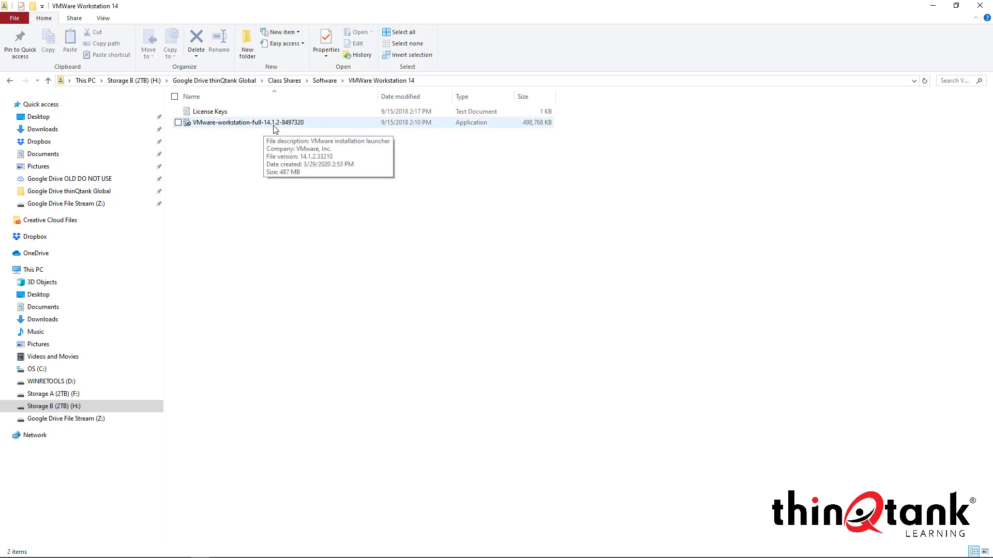
left_click(331, 83)
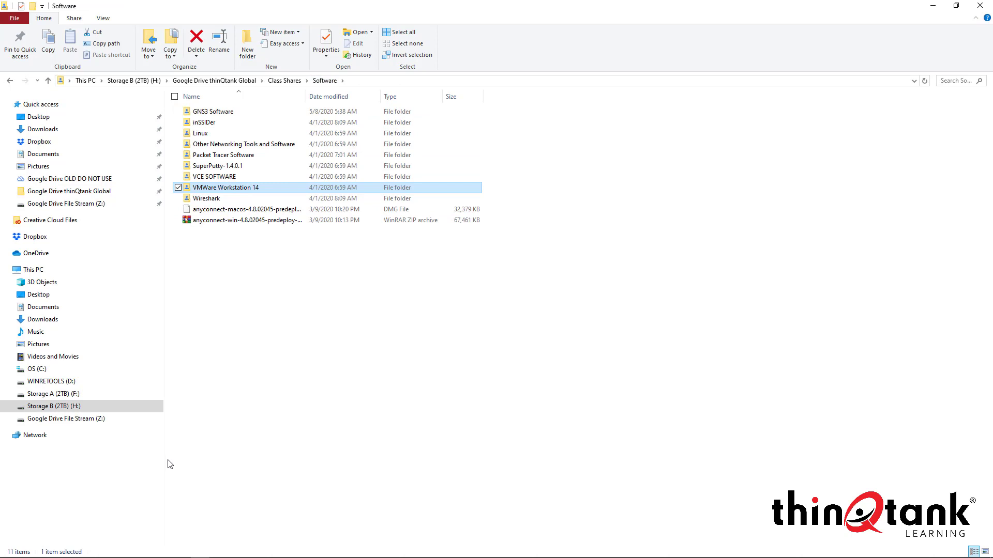
Search Windows for "vmware" and launch VMware Workstation Pro
mouse_move(206, 557)
key("super")
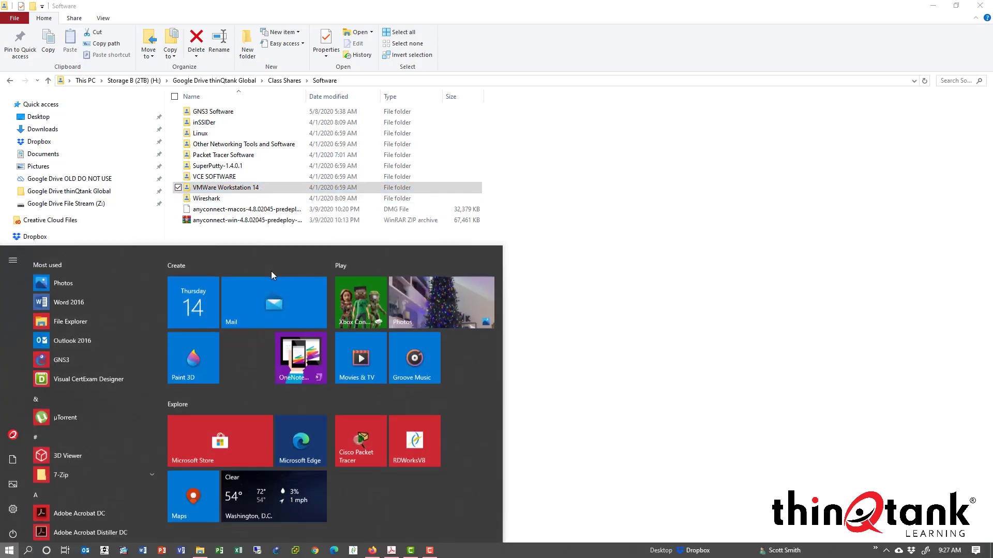
type("vmware")
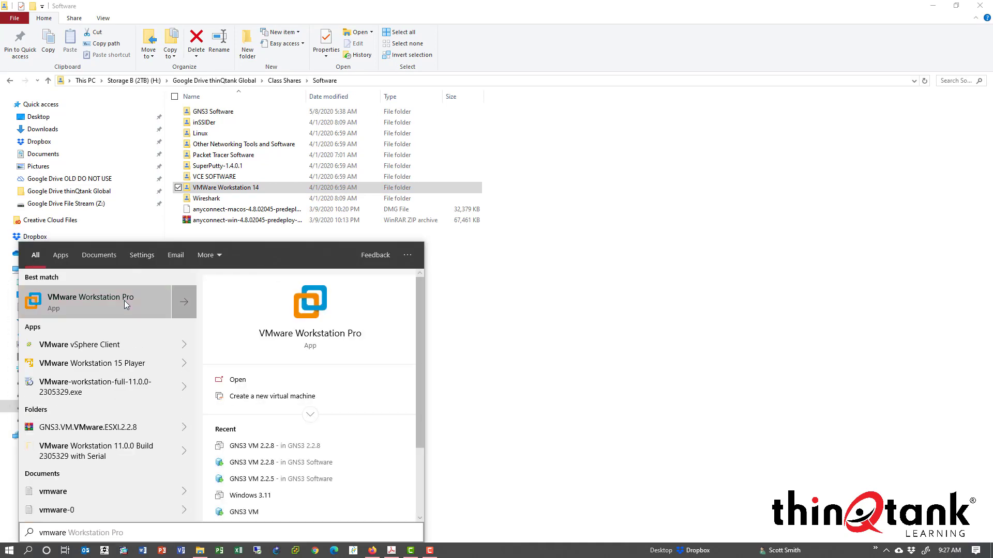
left_click(124, 300)
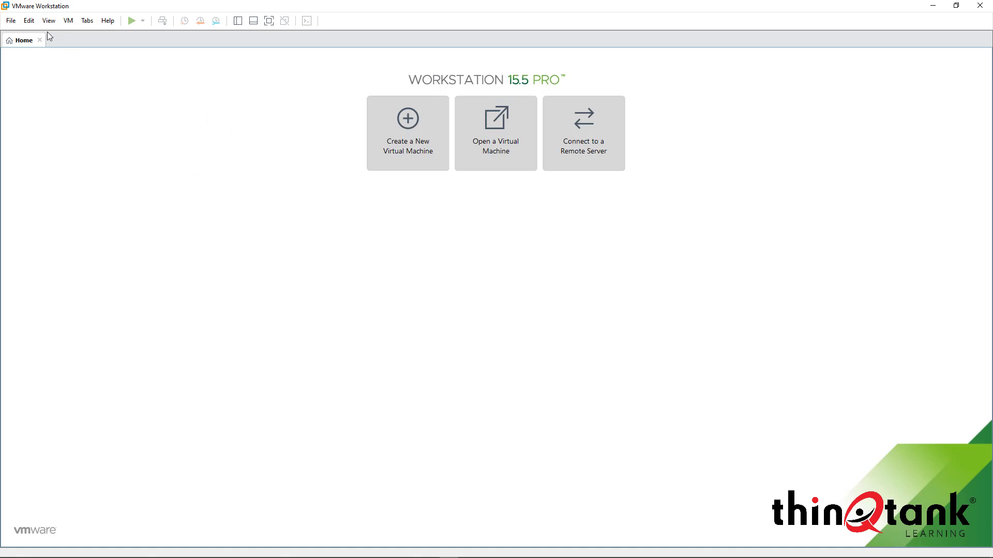
Open the Virtual Network Editor and unlock its settings with administrator privileges
left_click(31, 22)
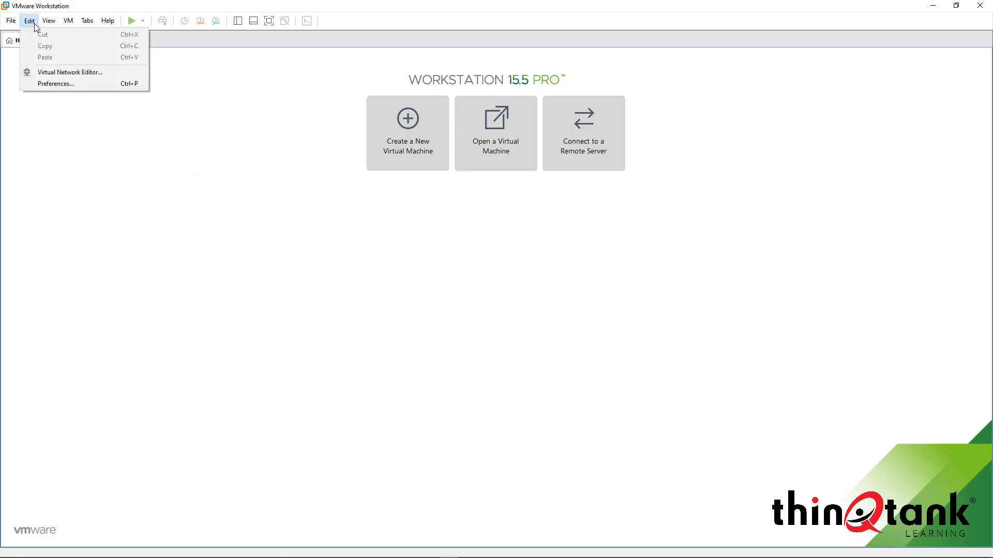
left_click(52, 73)
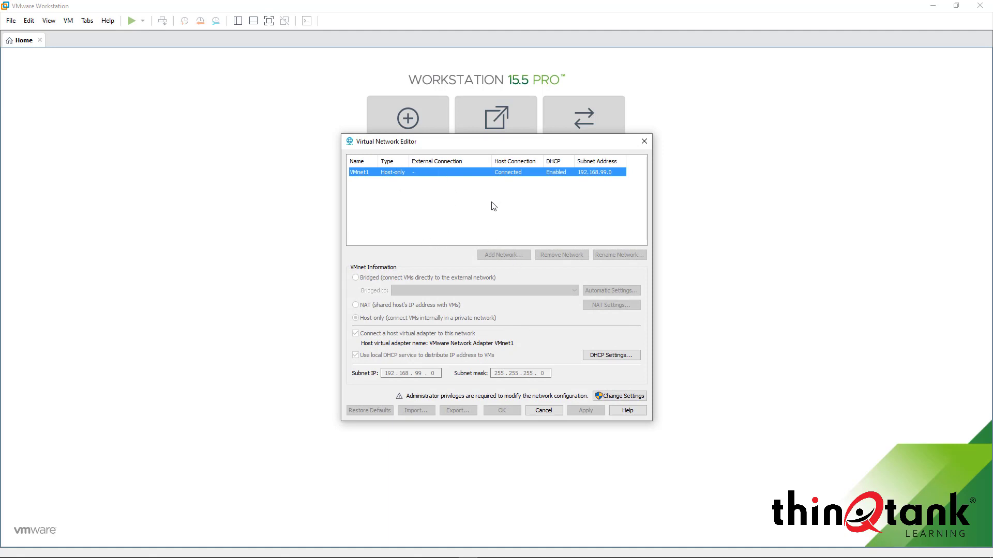
left_click(612, 397)
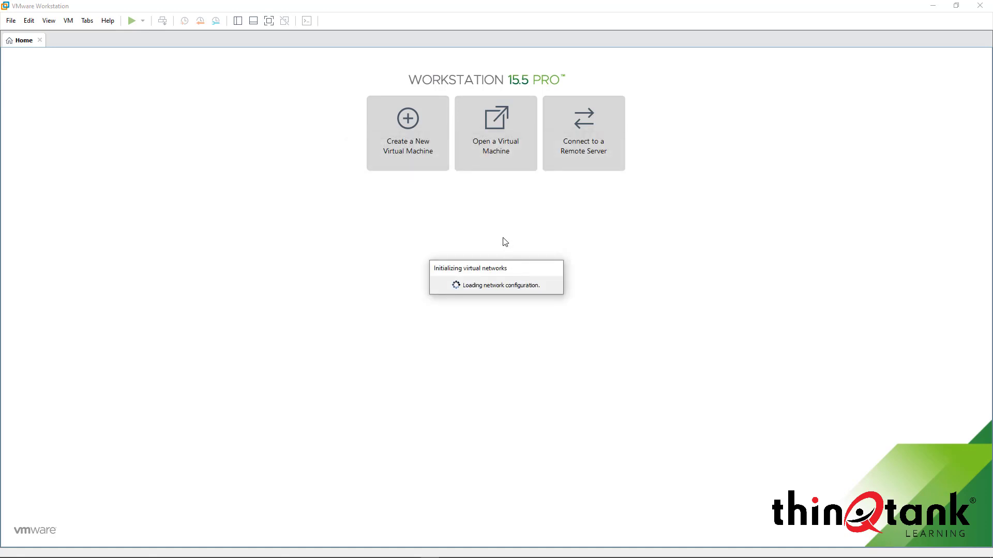
Remove the host-only network VMnet1 from the virtual network list
left_click(415, 189)
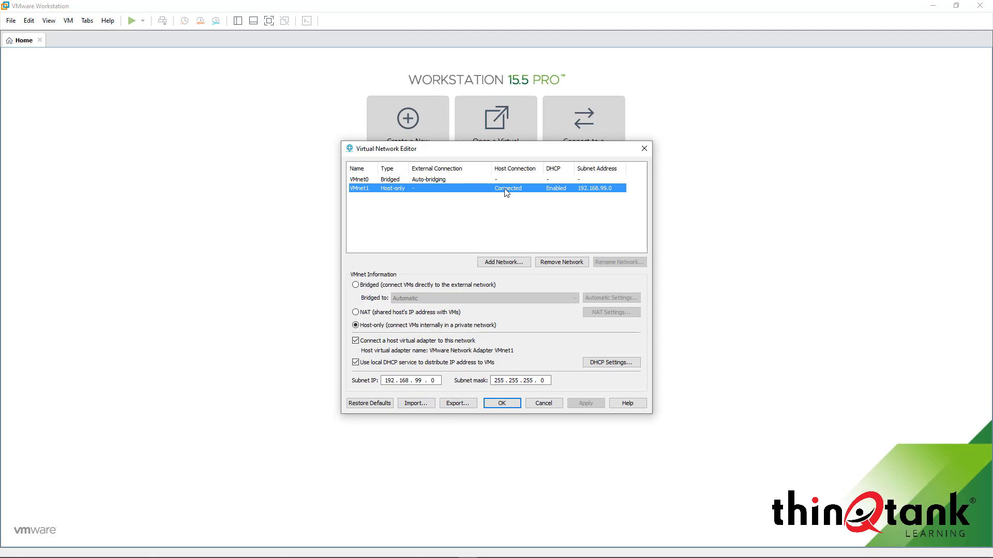
left_click(549, 262)
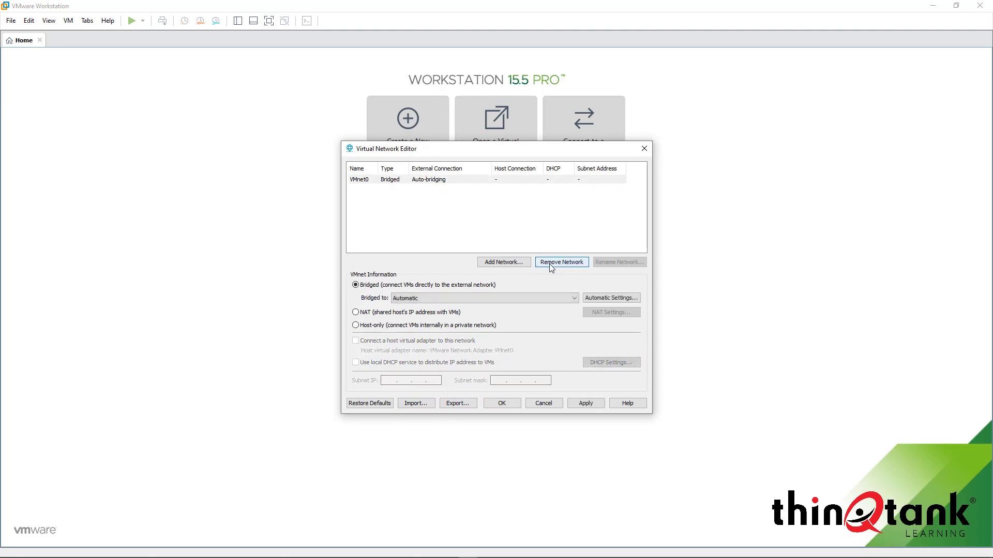
Apply the network removal, close the Virtual Network Editor, and reopen it with administrator privileges
left_click(591, 404)
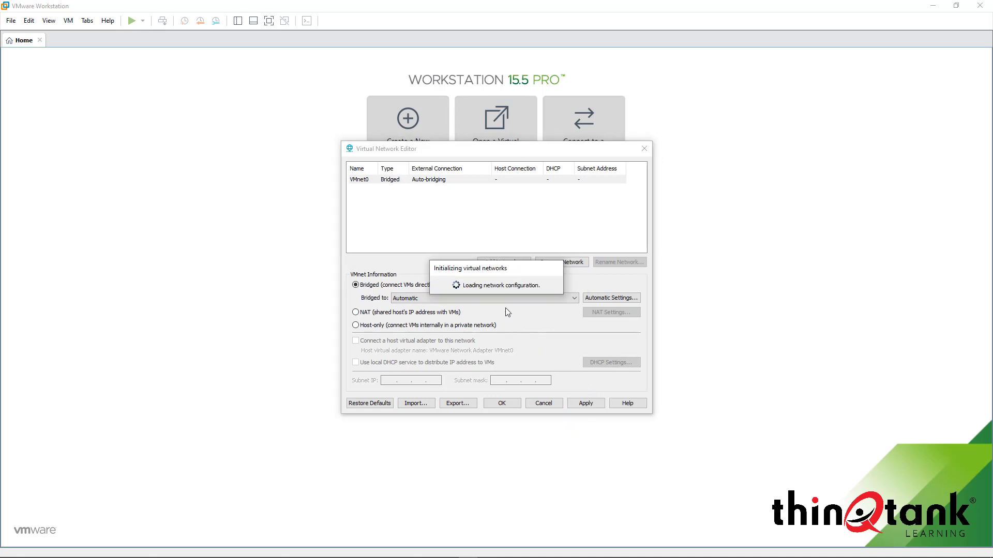
left_click(543, 404)
left_click(30, 23)
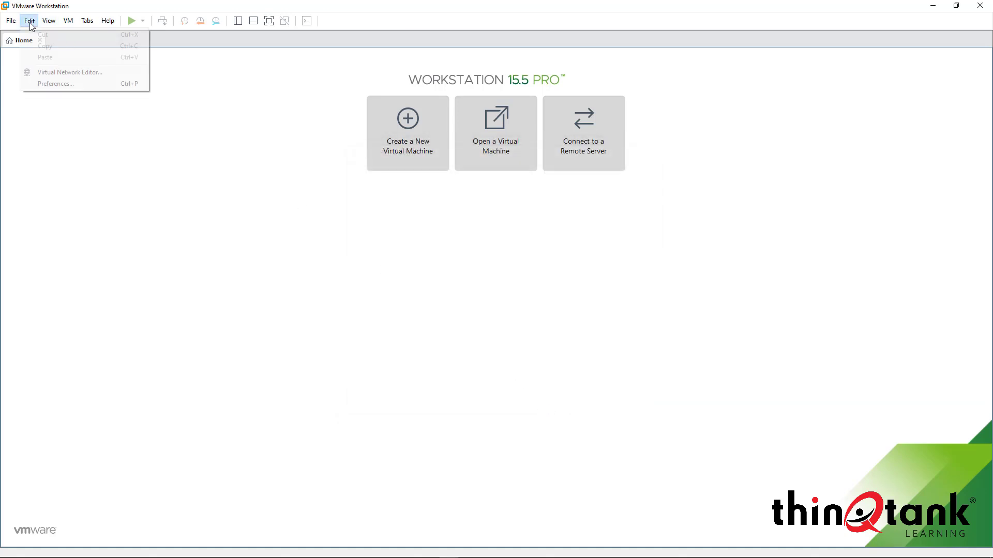
left_click(52, 71)
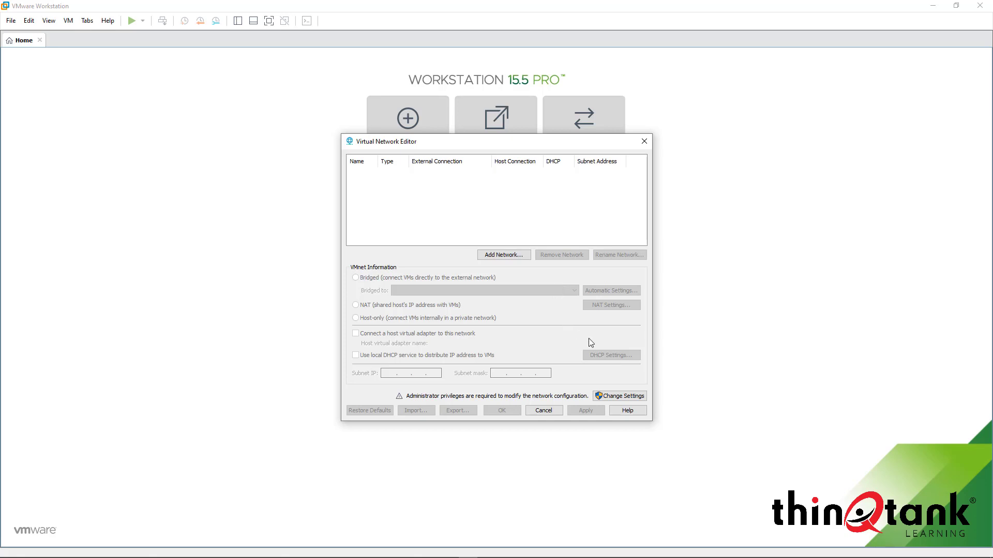
left_click(607, 399)
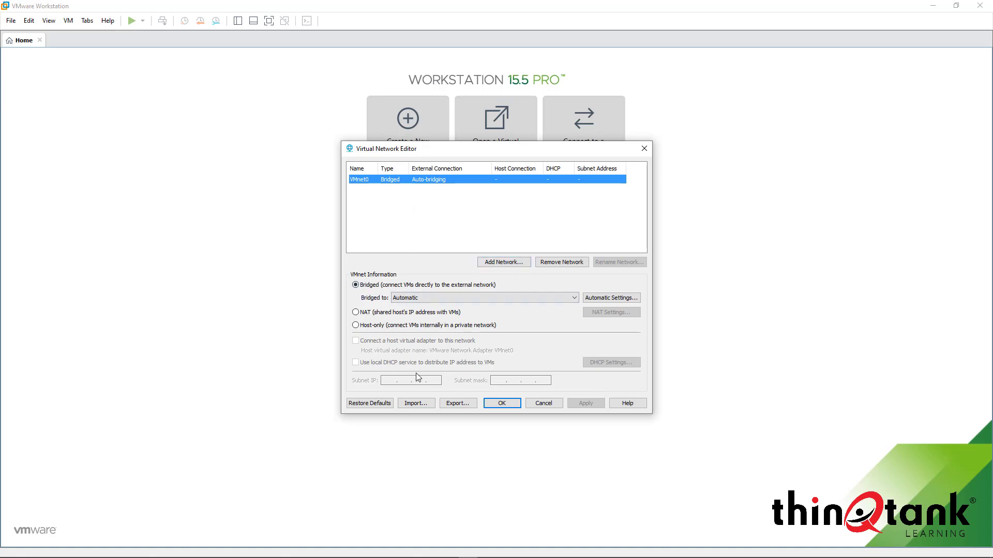
Add VMnet1 as a new virtual network
left_click(516, 262)
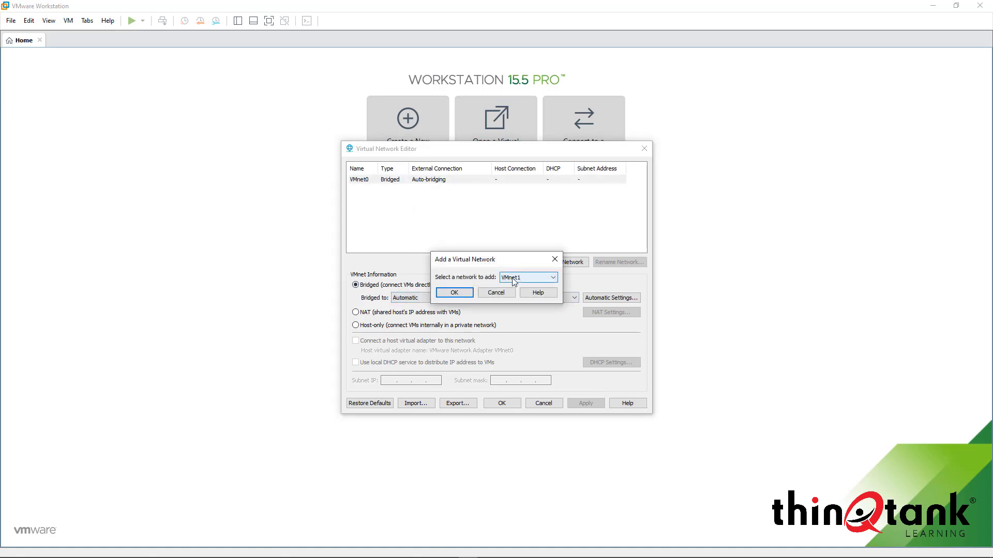
left_click(513, 282)
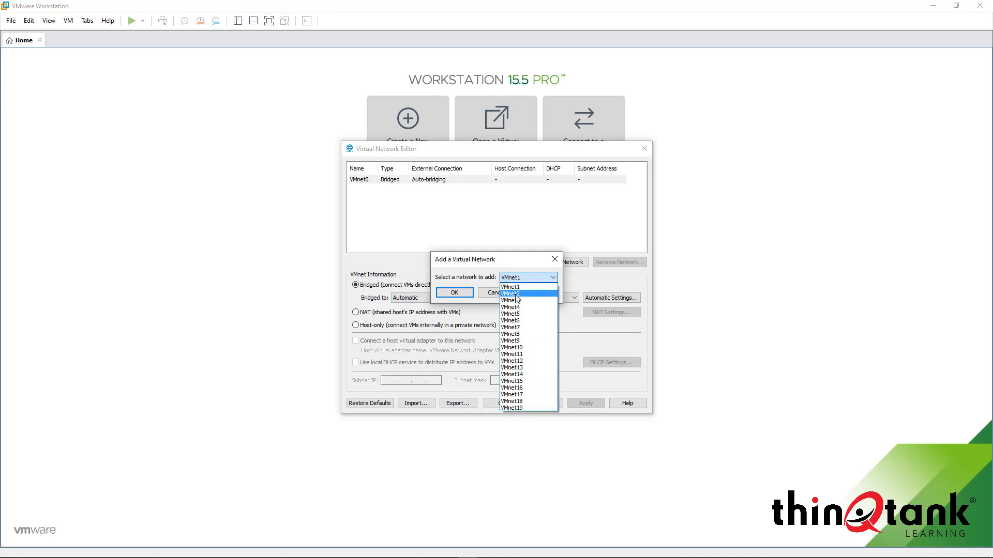
left_click(499, 293)
left_click(455, 293)
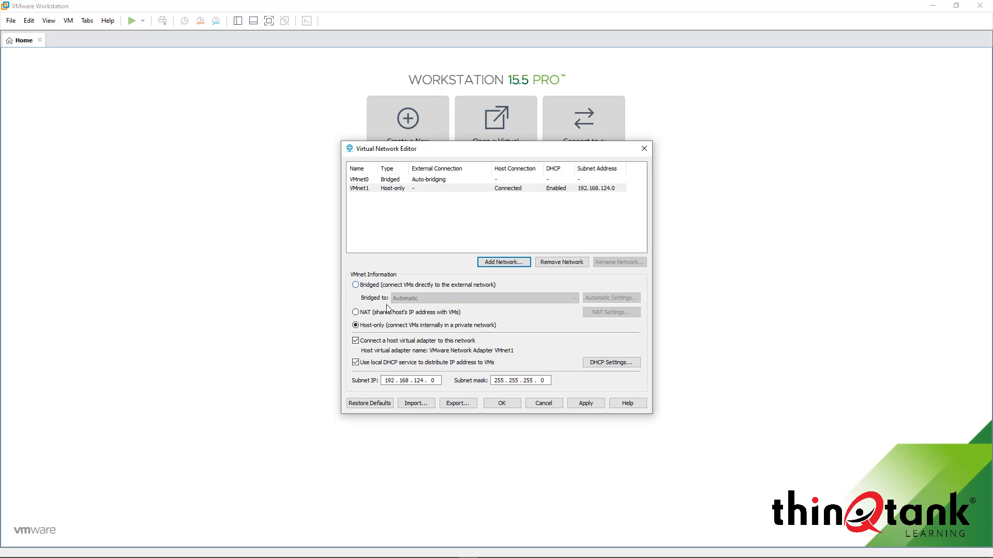
Set the subnet IP of the host-only network VMnet1 to 192.168.99.0
left_click(369, 191)
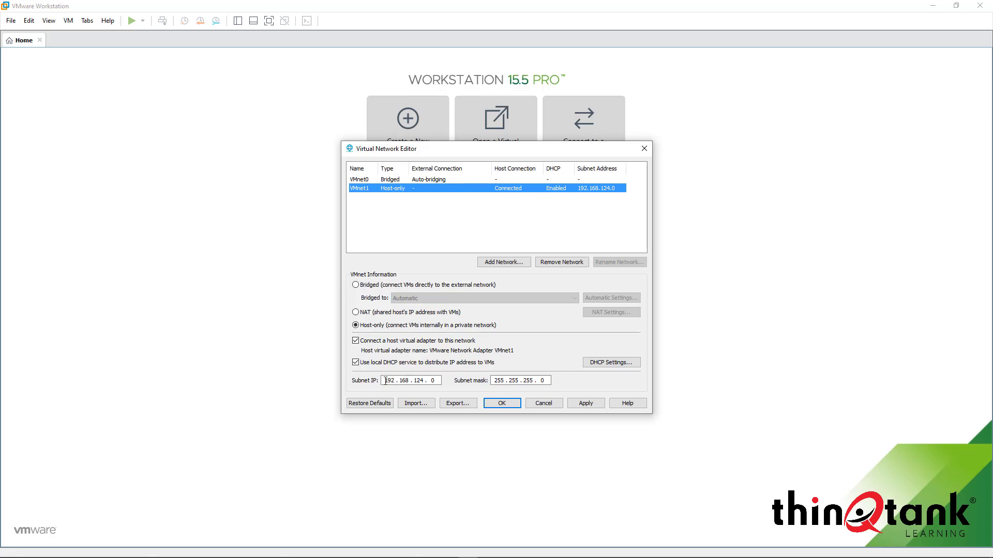
left_click(385, 381)
double_click(434, 382)
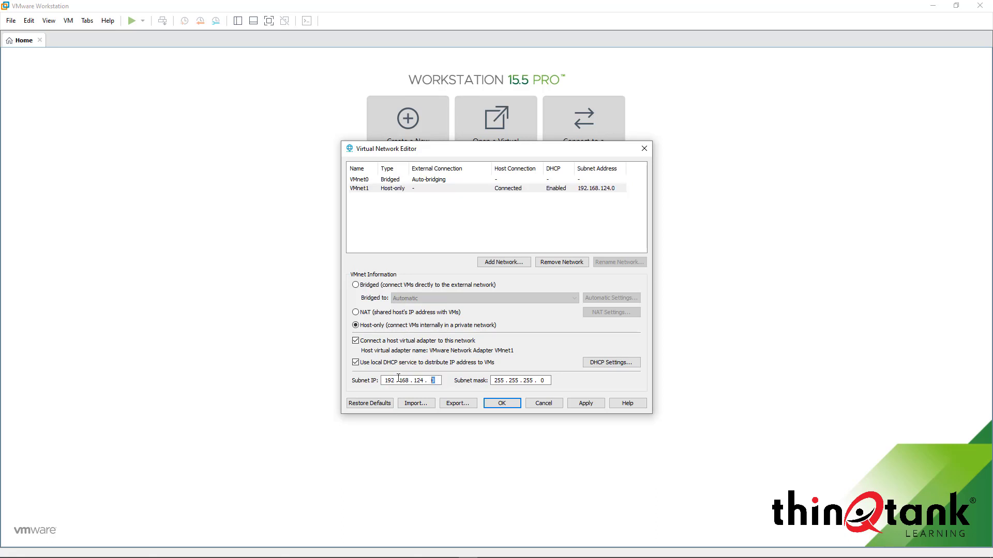
left_click(413, 383)
left_click(420, 382)
left_click_drag(422, 381, 413, 381)
type("99")
Check the DHCP address range and lease times of VMnet1 without changing them
left_click(595, 364)
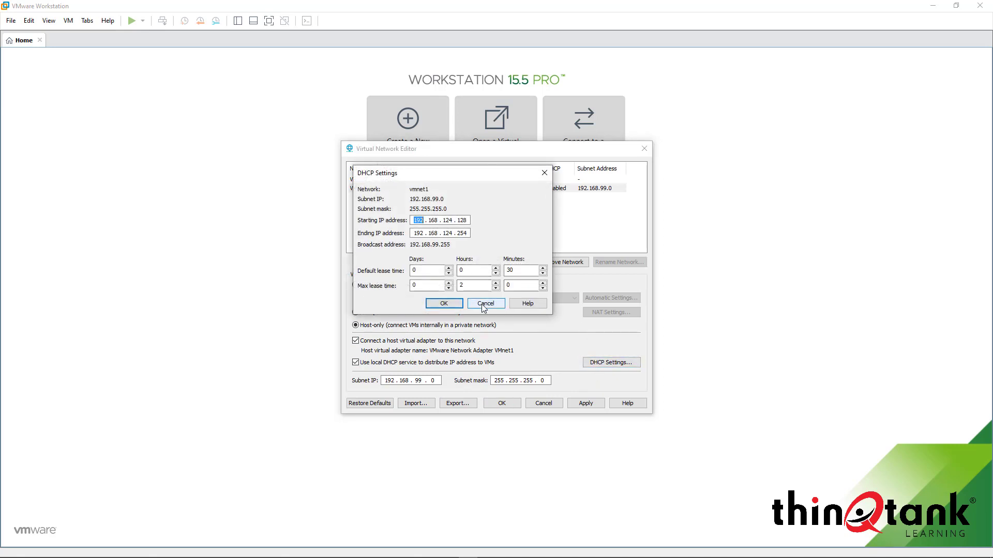
left_click(484, 307)
left_click(595, 363)
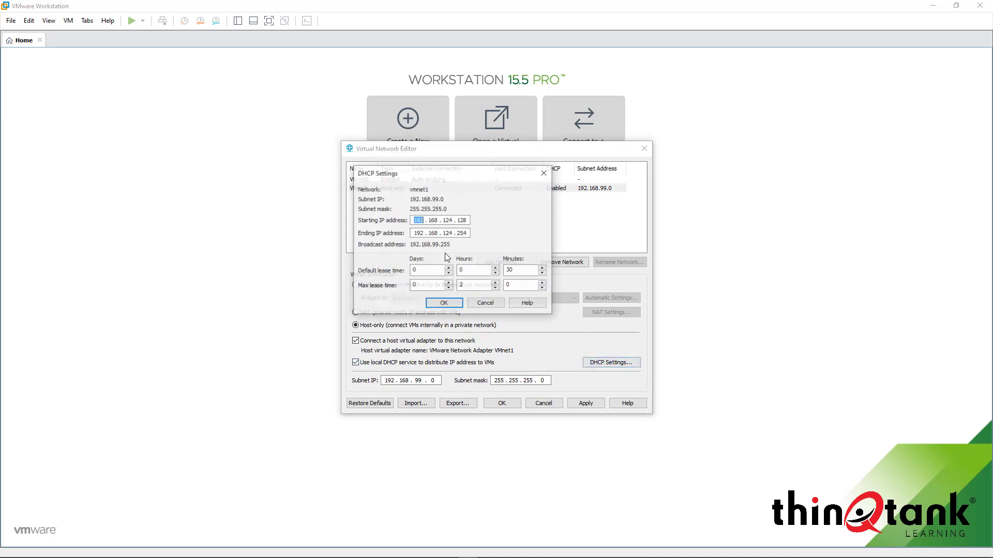
left_click(485, 305)
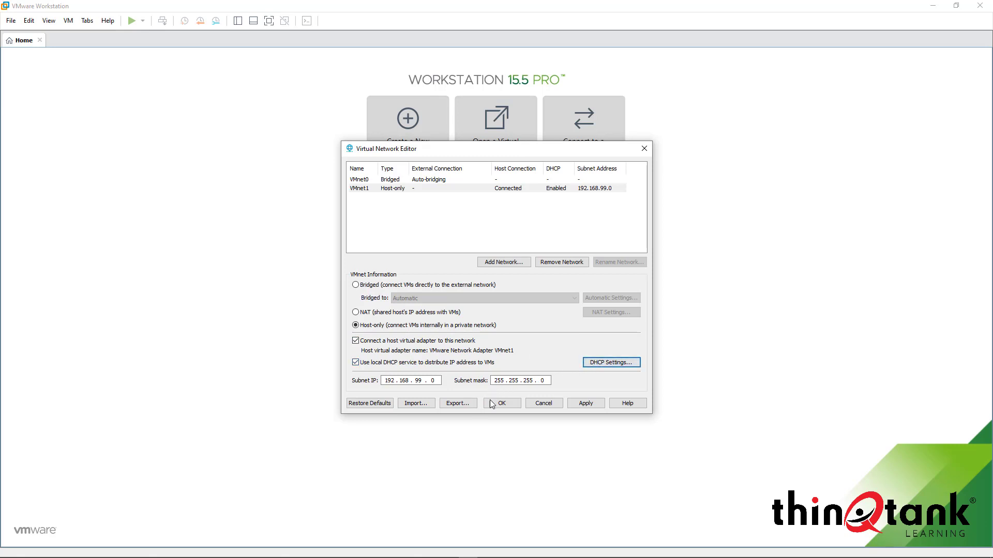
Apply the VMnet1 configuration and close the Virtual Network Editor
left_click(590, 408)
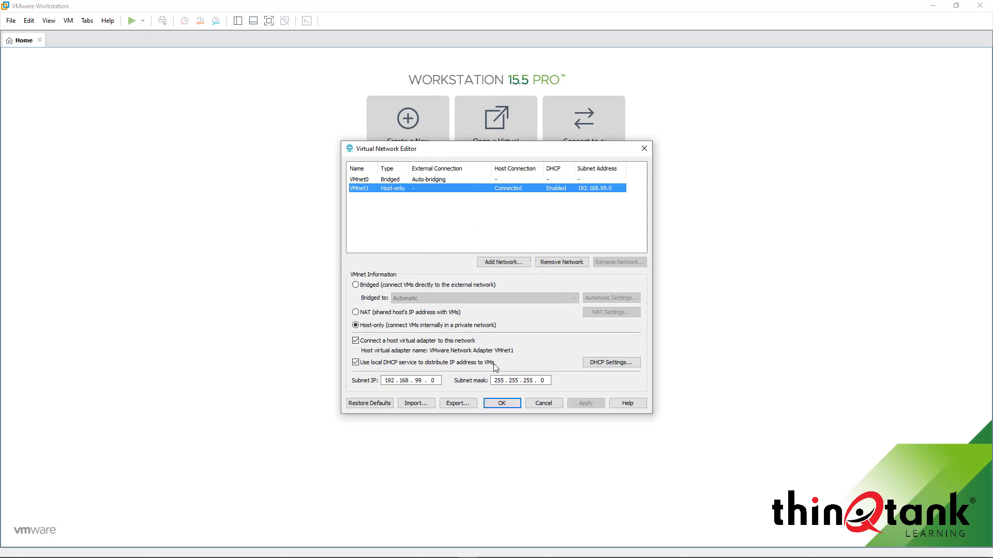
left_click(510, 404)
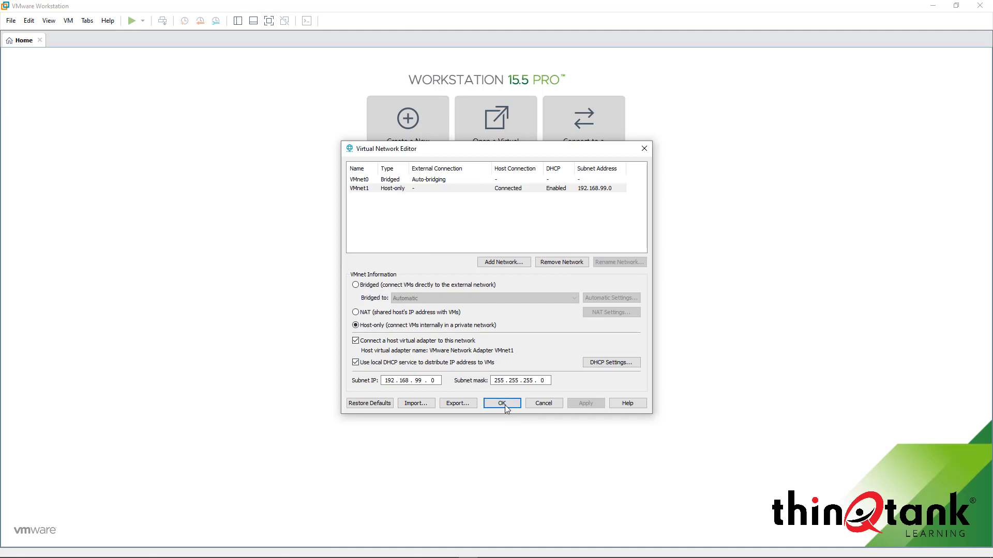
left_click(500, 405)
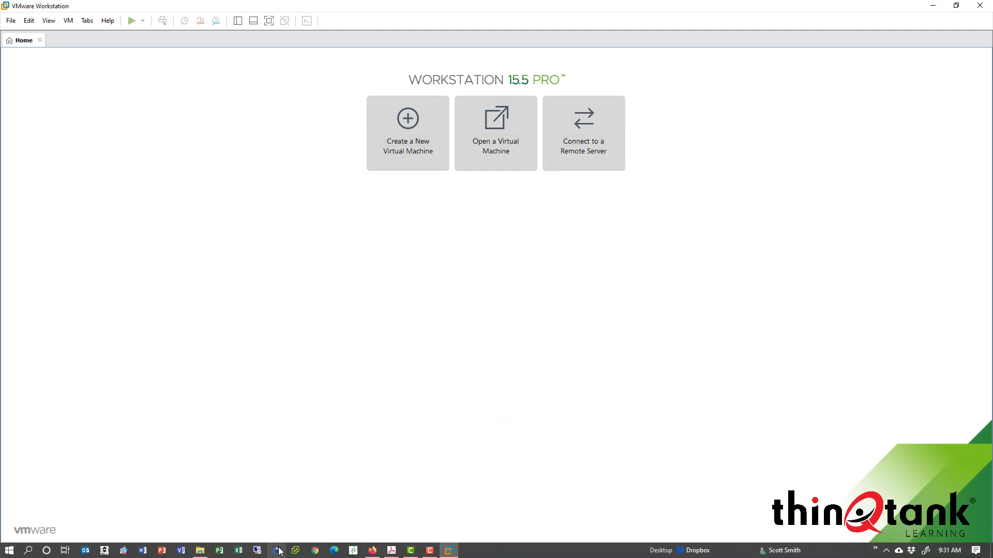
Switch to the GNS3 website in Firefox and open the GNS3 VM download page
left_click(366, 554)
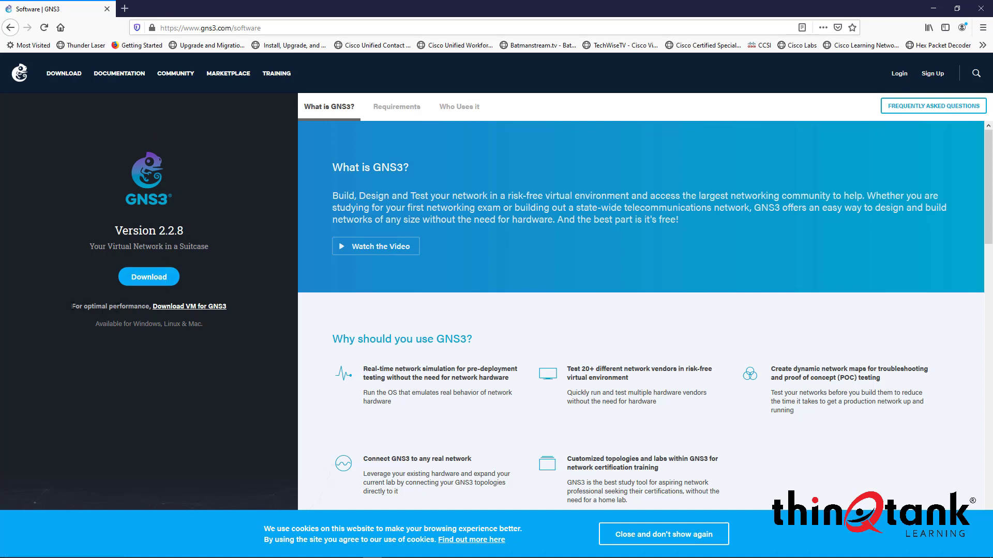
left_click_drag(72, 306, 153, 316)
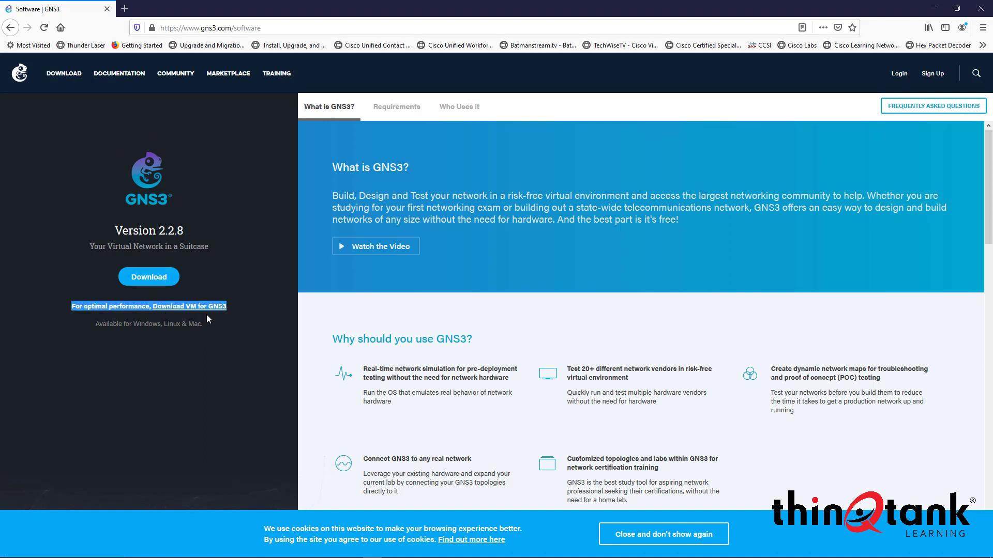
left_click(234, 314)
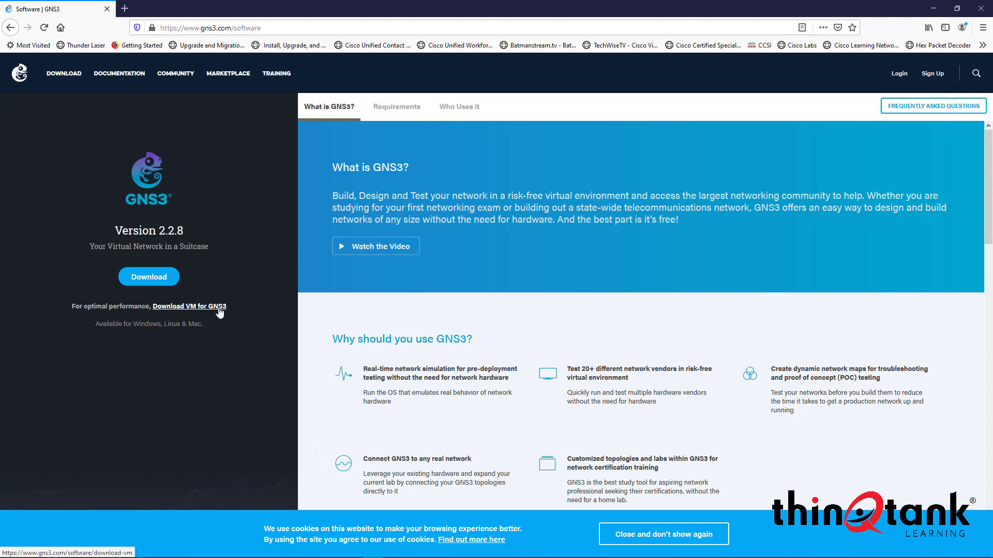
left_click(219, 309)
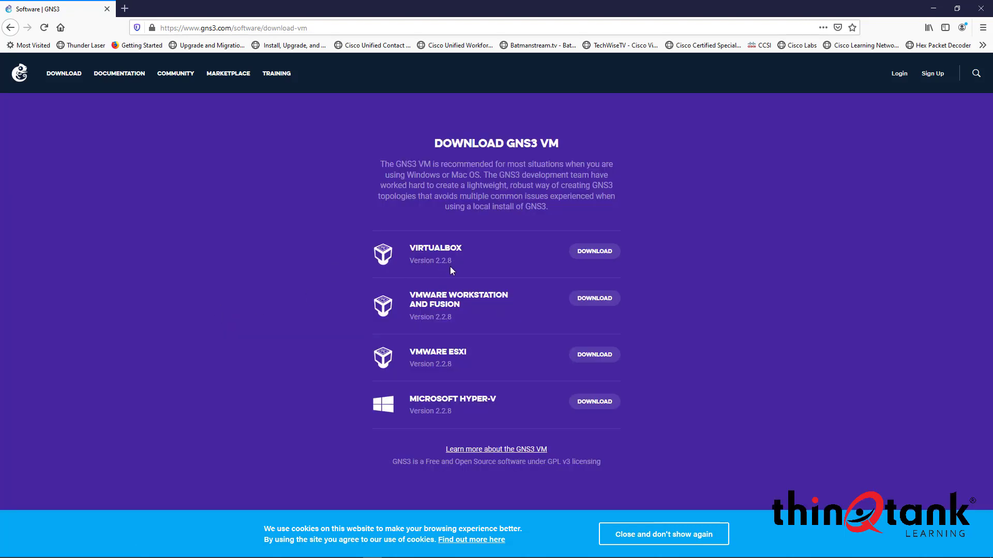
Examine the GNS3 VM download options for VirtualBox, VMware Workstation and Fusion, VMware ESXi, and Microsoft Hyper-V
left_click_drag(450, 266, 415, 249)
left_click_drag(461, 306, 411, 295)
left_click_drag(470, 352, 413, 351)
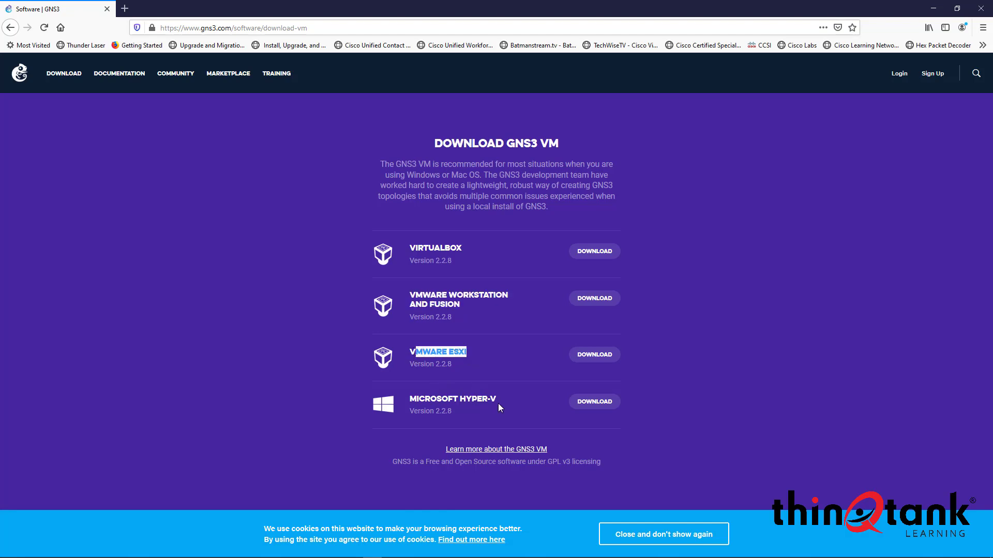
left_click_drag(499, 403, 402, 398)
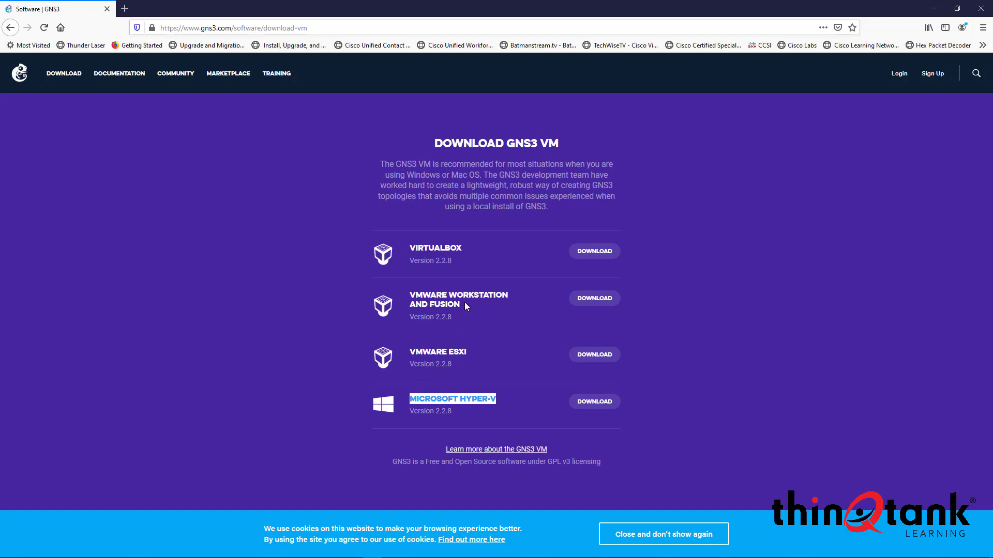
left_click_drag(465, 302, 411, 296)
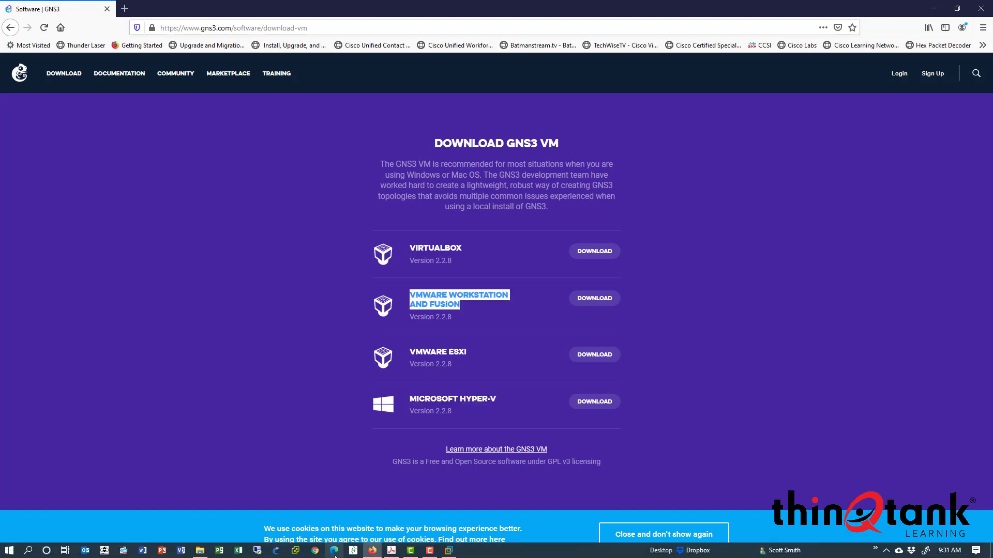
Switch to File Explorer, open the GNS3 Software folder, and locate the GNS3 VM 2.2.8 and GNS3-2.2.8-all-in-one-regular files
left_click(203, 551)
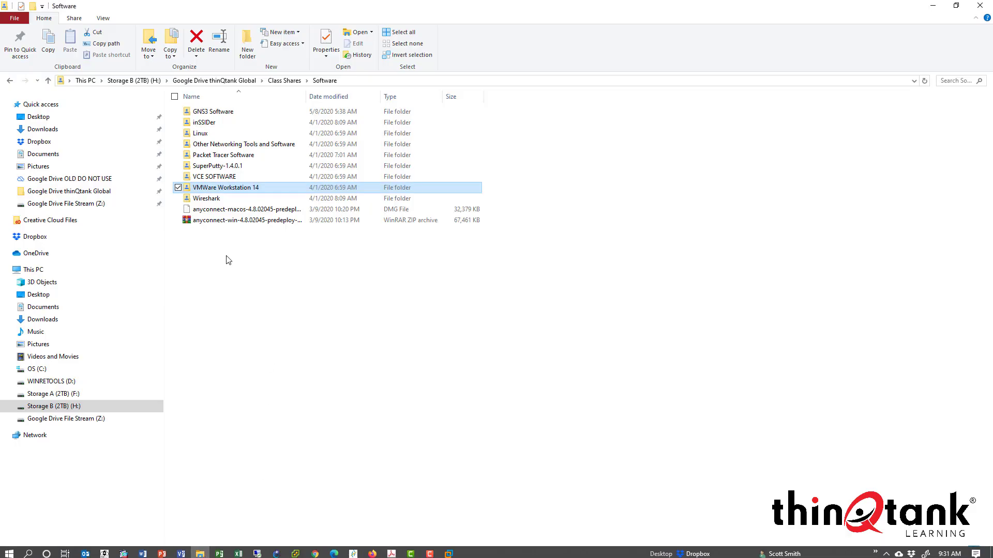
left_click(222, 113)
double_click(221, 112)
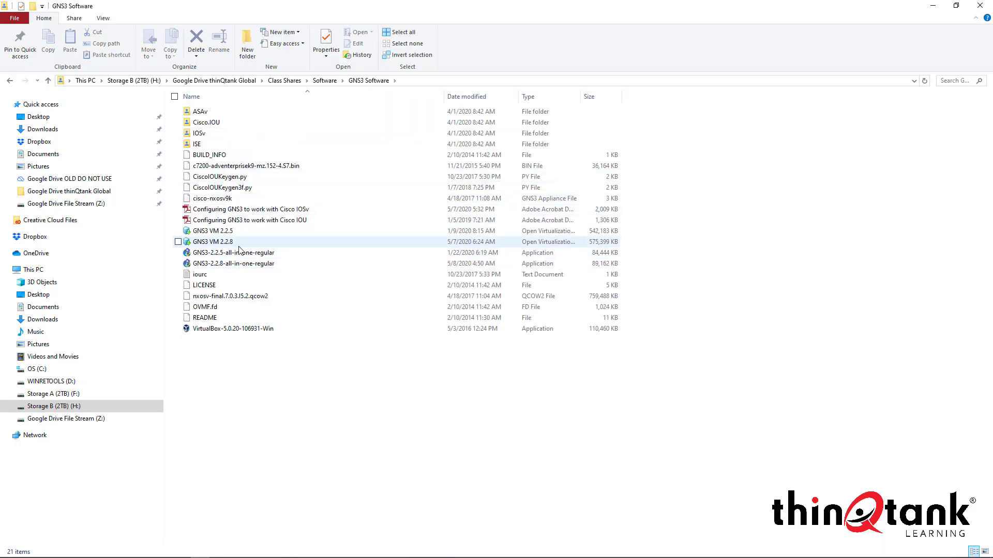
left_click(217, 243)
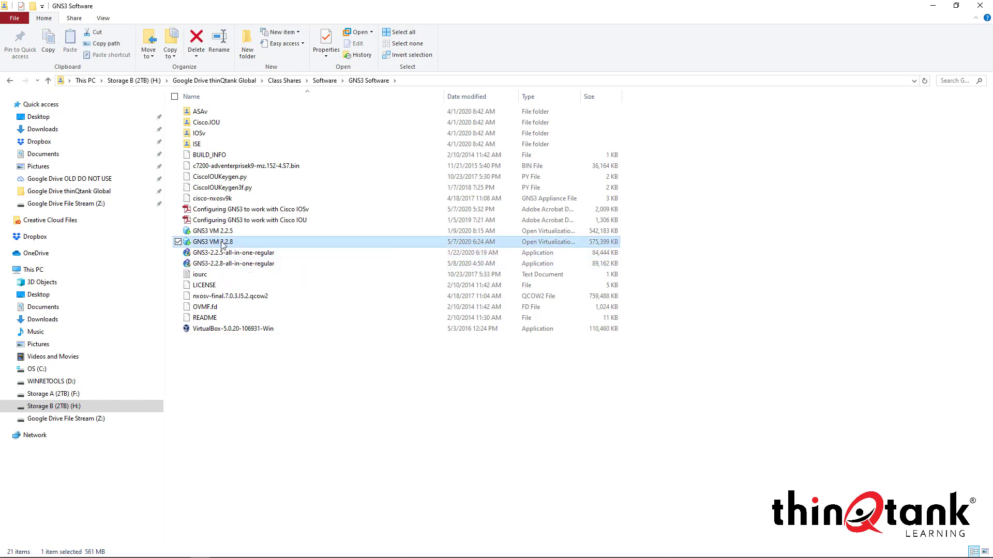
left_click(236, 264)
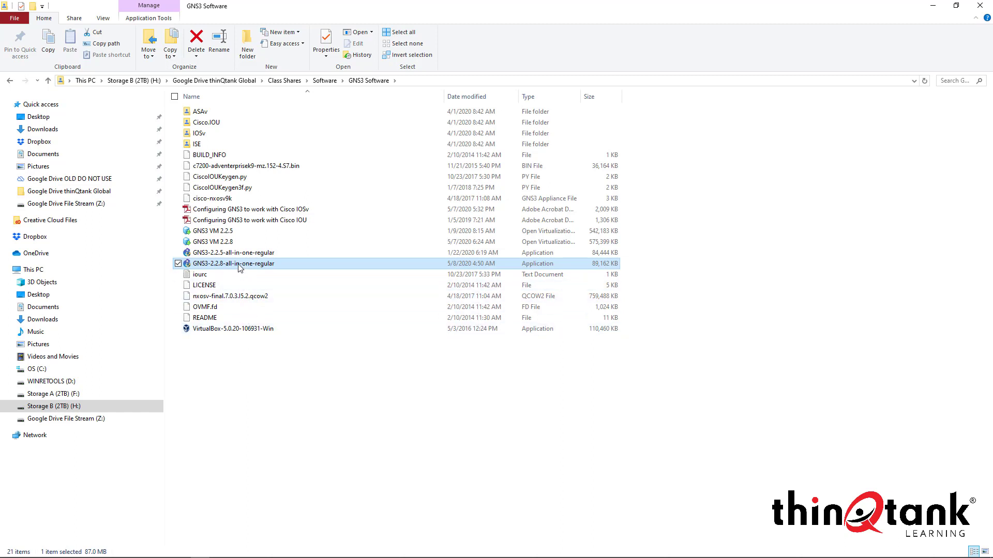
left_click(217, 354)
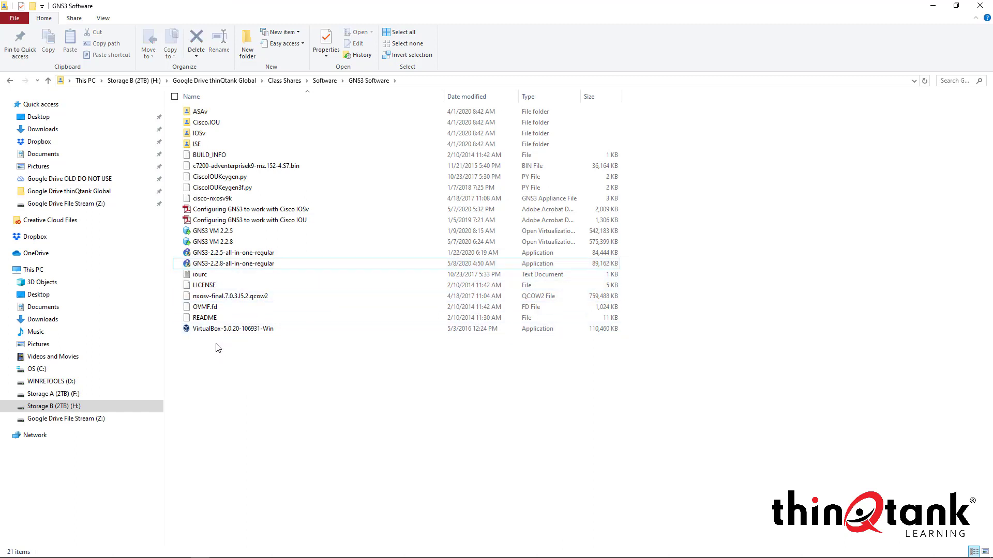
Open the GNS3 VM 2.2.8 file for import into VMware Workstation, keeping GNS3 VM 2.2.8 as the virtual machine name
double_click(218, 243)
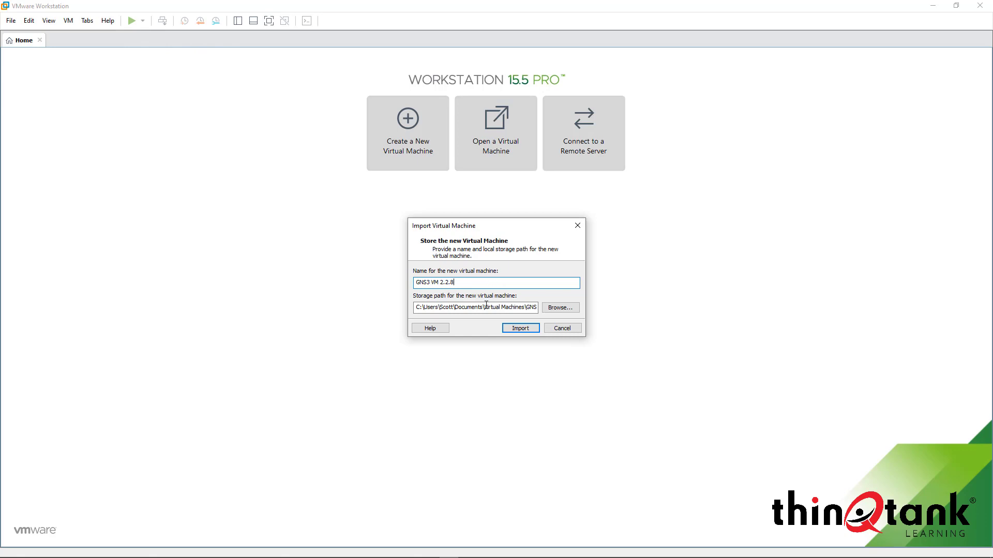
left_click_drag(457, 283, 416, 282)
left_click(428, 288)
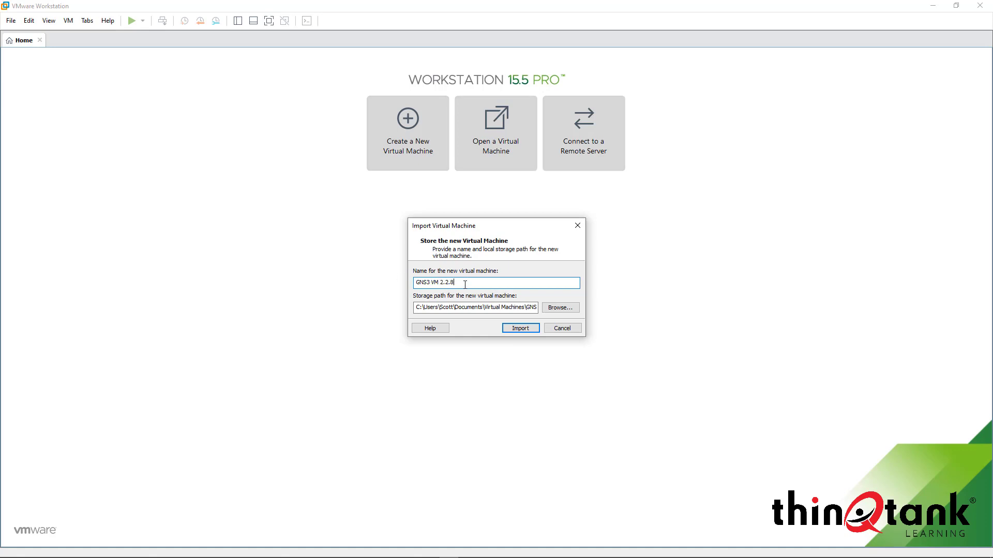
Browse for the new virtual machine's storage location and select the Virtual Machines folder on Storage A (2TB) (F:)
left_click(553, 309)
scroll(570, 333, "up", 5)
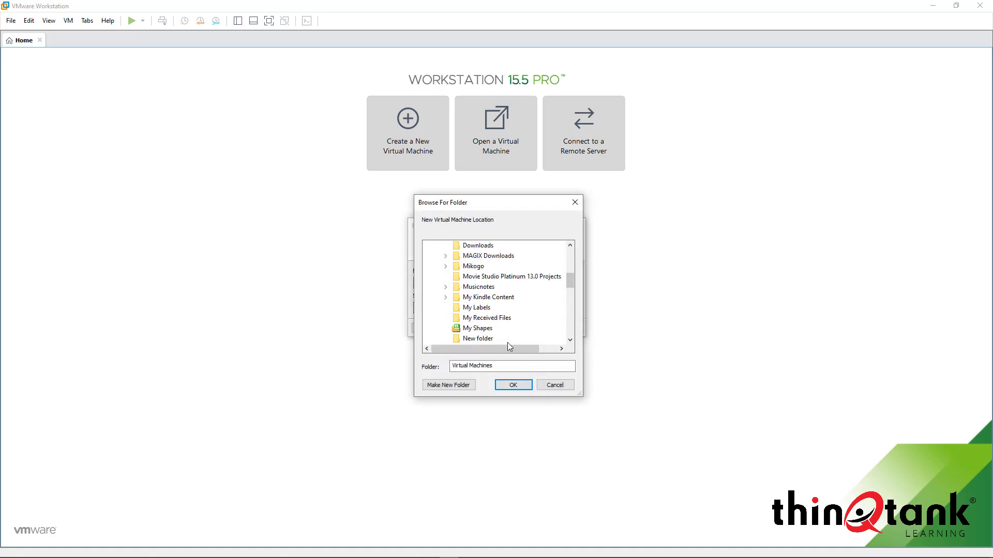
scroll(569, 336, "down", 8)
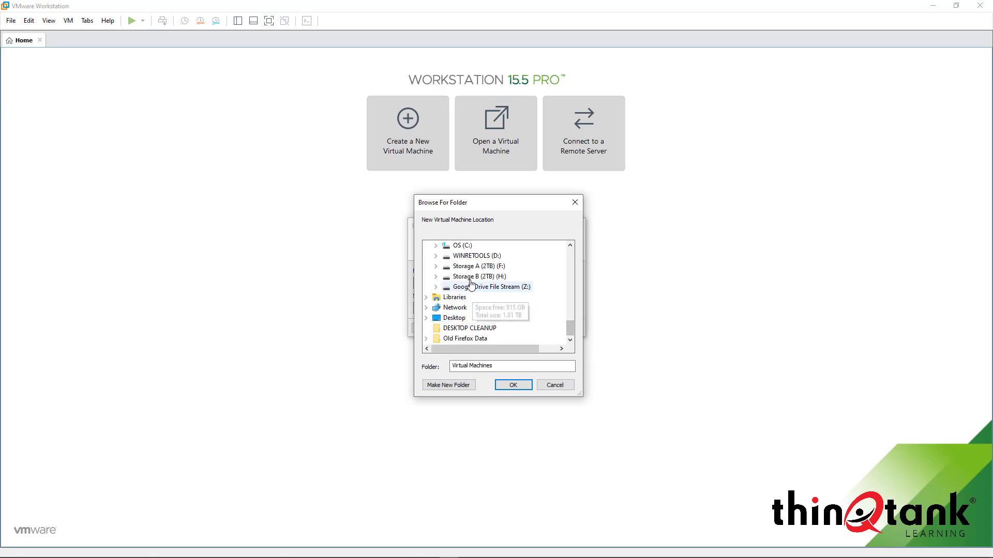
double_click(470, 279)
scroll(570, 338, "down", 3)
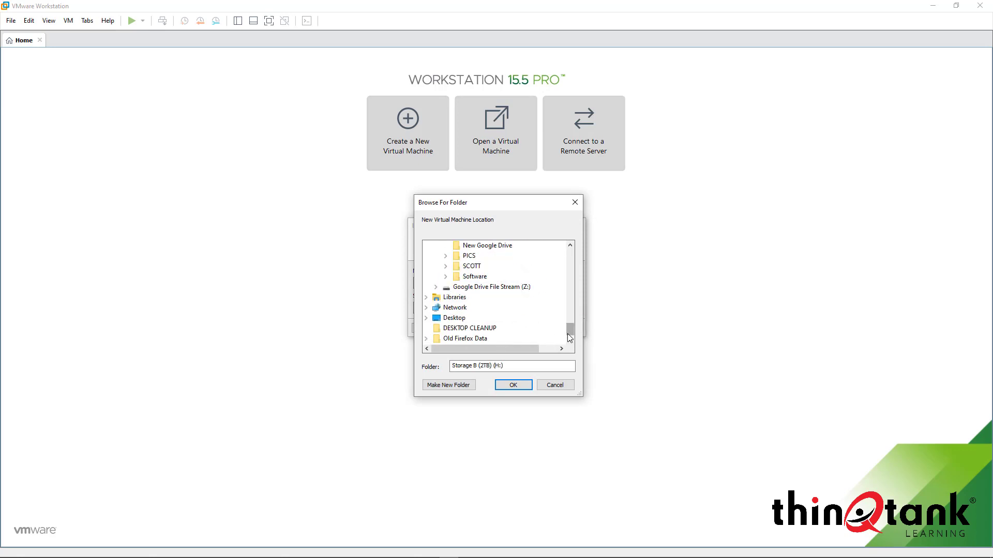
left_click(505, 291)
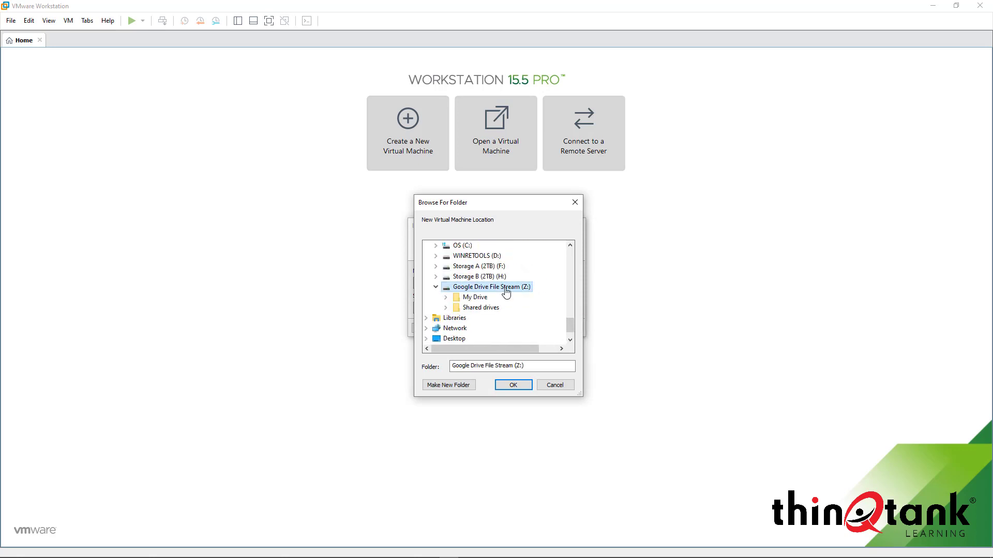
left_click(479, 266)
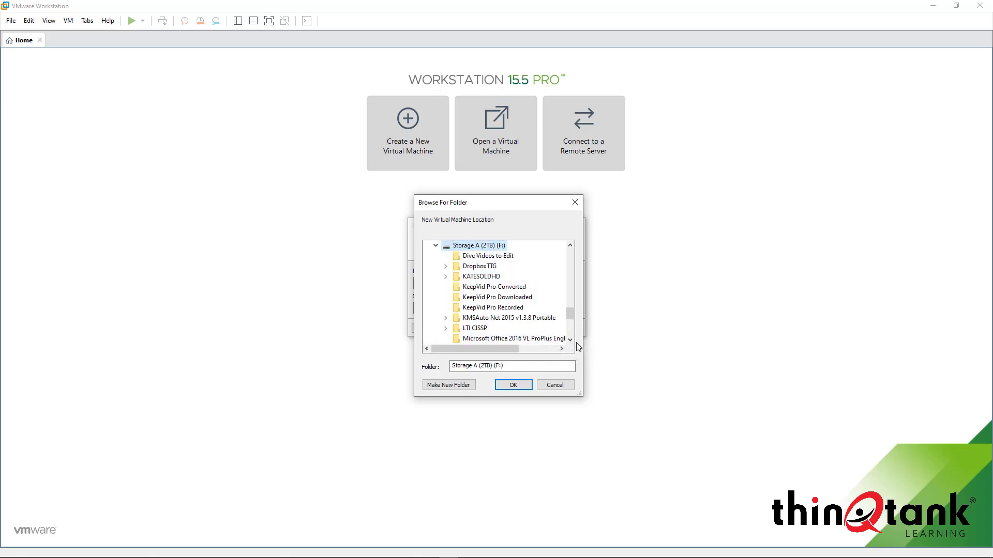
scroll(568, 333, "down", 5)
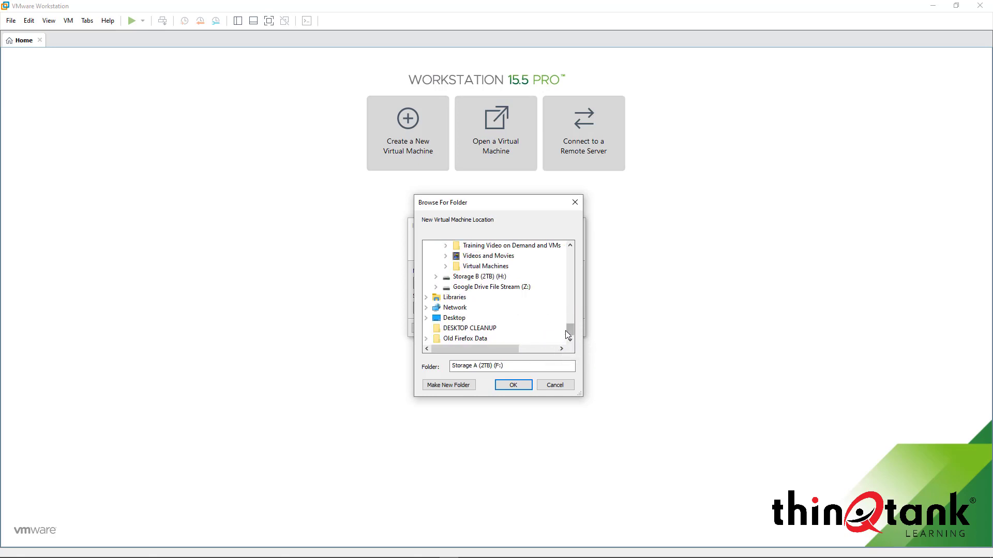
left_click(485, 267)
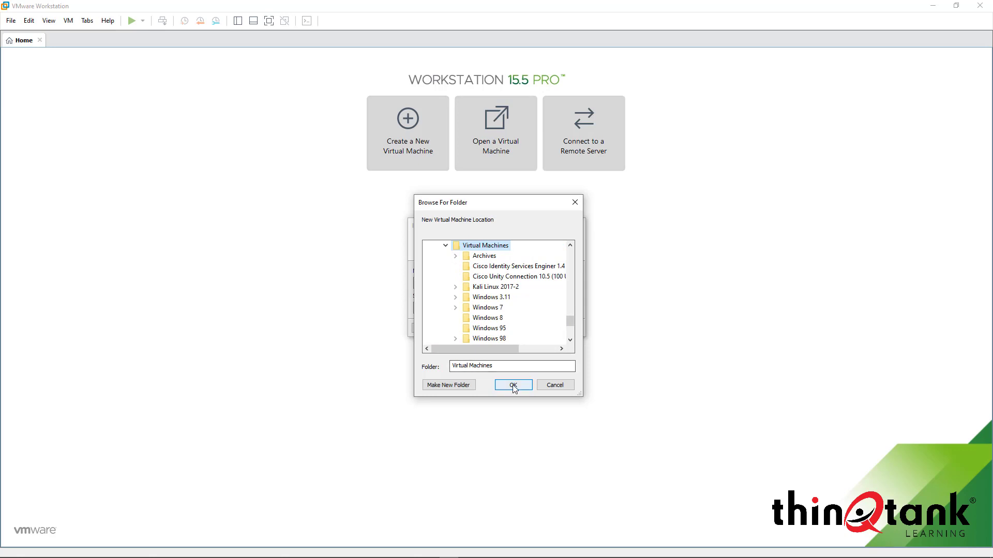
Create a folder named GNS3 VM 2.2.8 inside Virtual Machines and choose it as the virtual machine's storage location
left_click(469, 386)
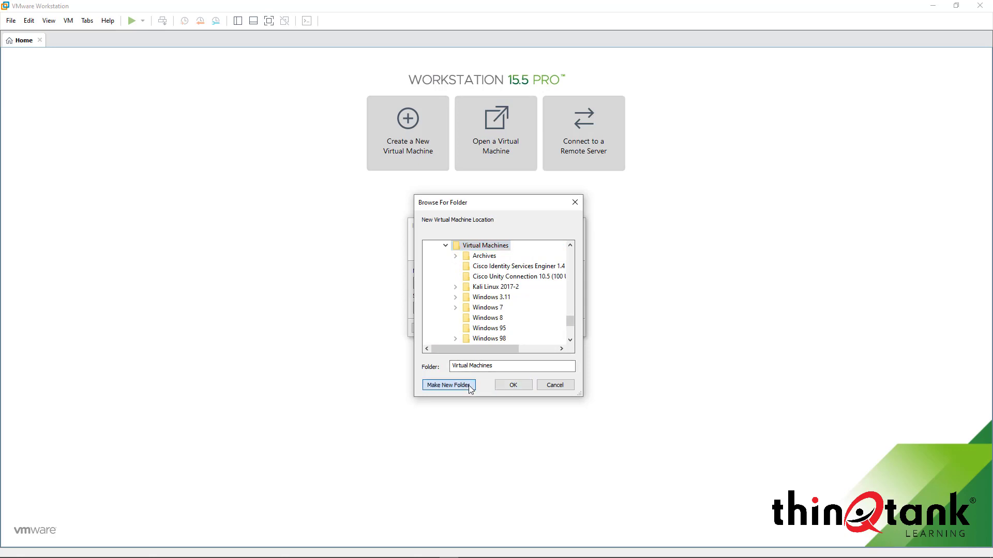
type("GNS3")
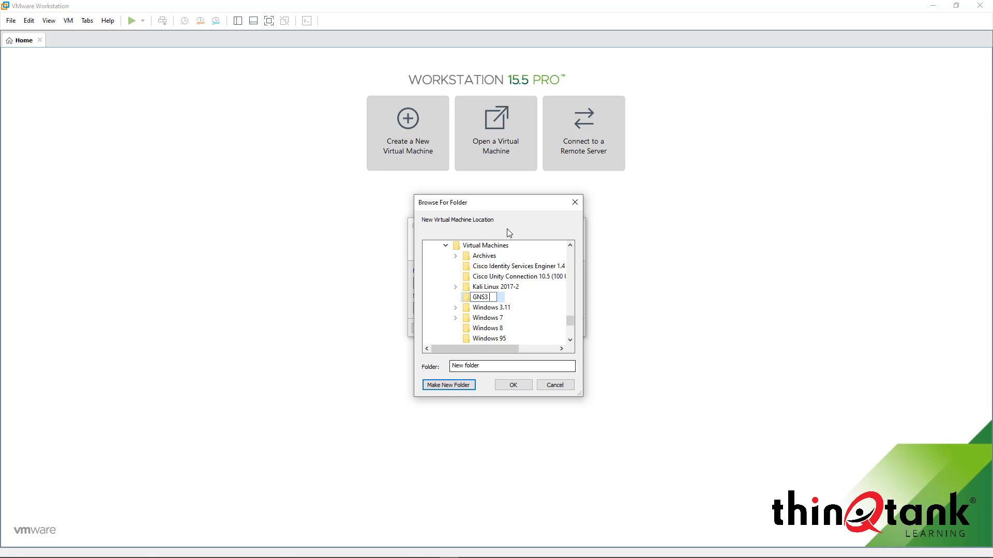
left_click_drag(501, 208, 706, 230)
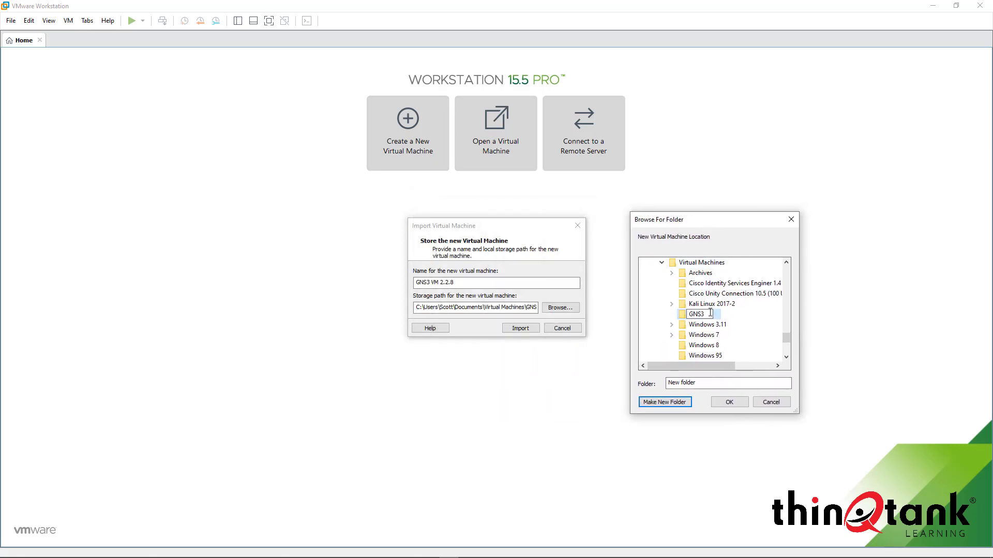
type("VM 2.2.8")
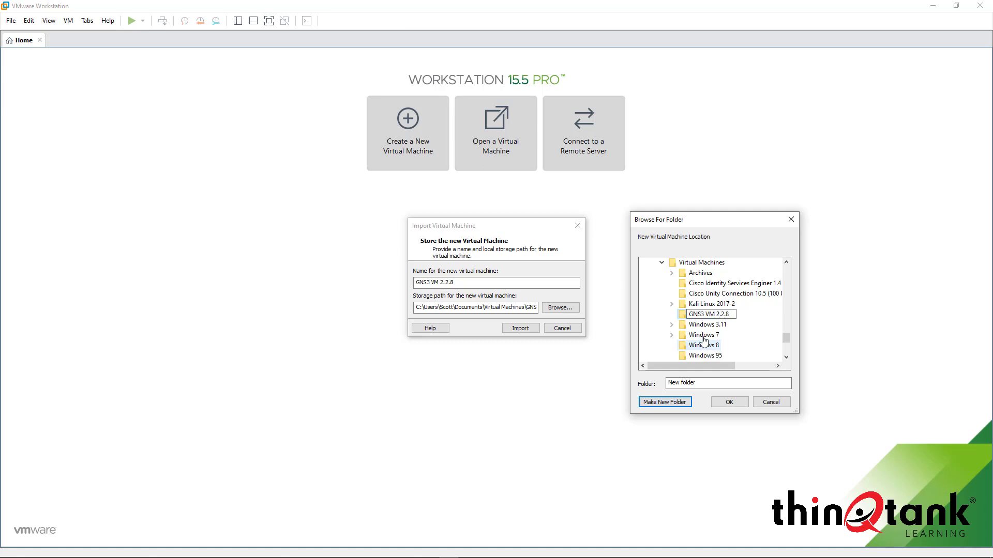
key("Return")
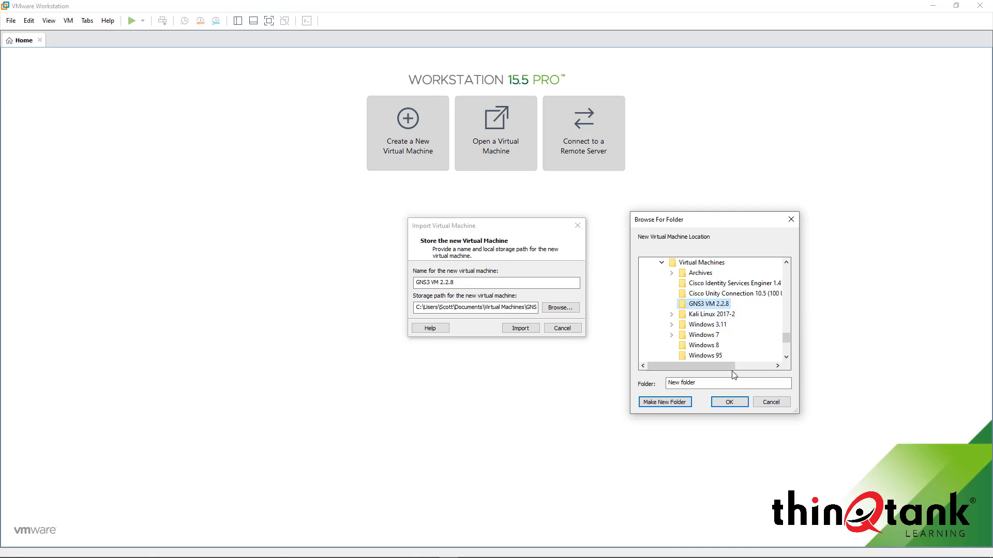
left_click(729, 402)
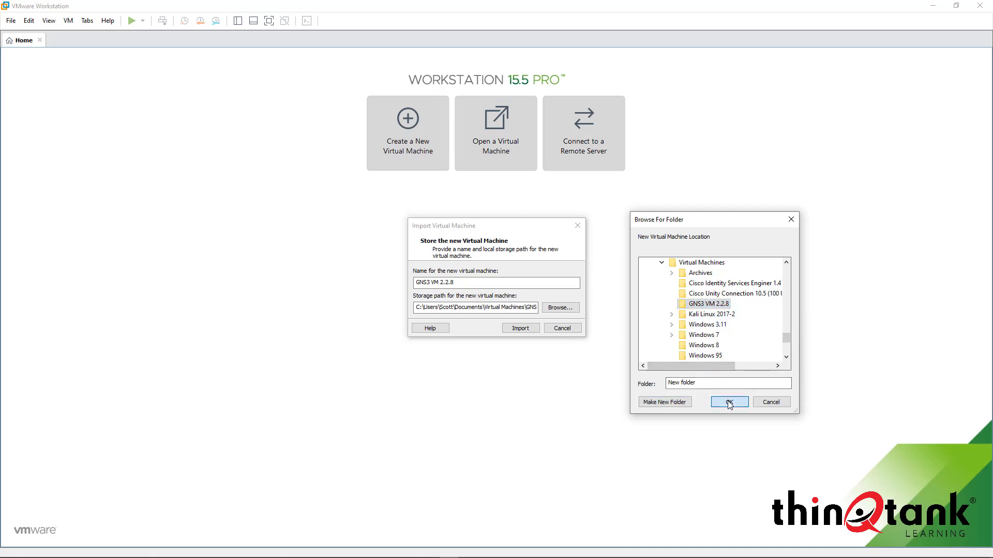
Check the storage path F:\Virtual Machines\GNS3 VM 2.2.8 and import the virtual machine
left_click_drag(512, 308, 395, 295)
left_click(505, 308)
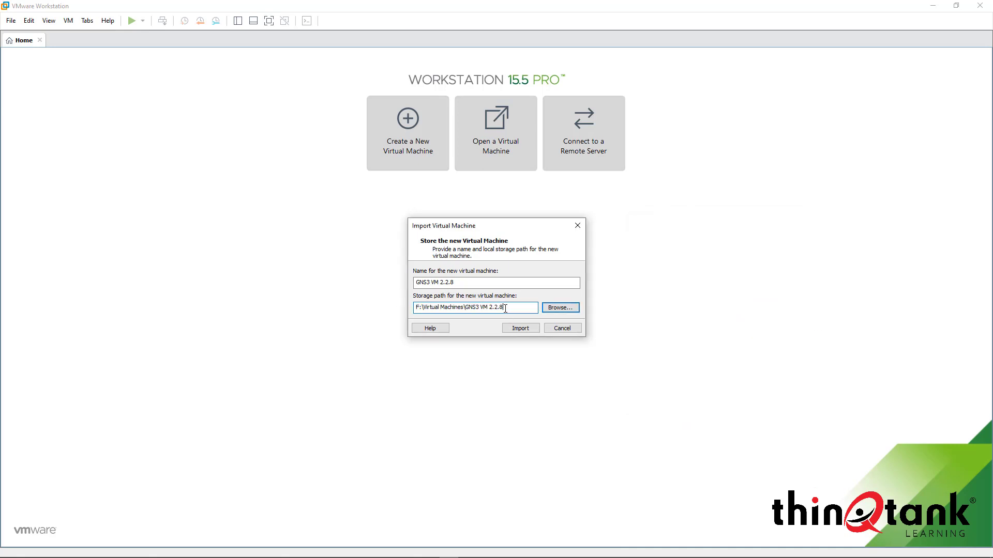
left_click(533, 332)
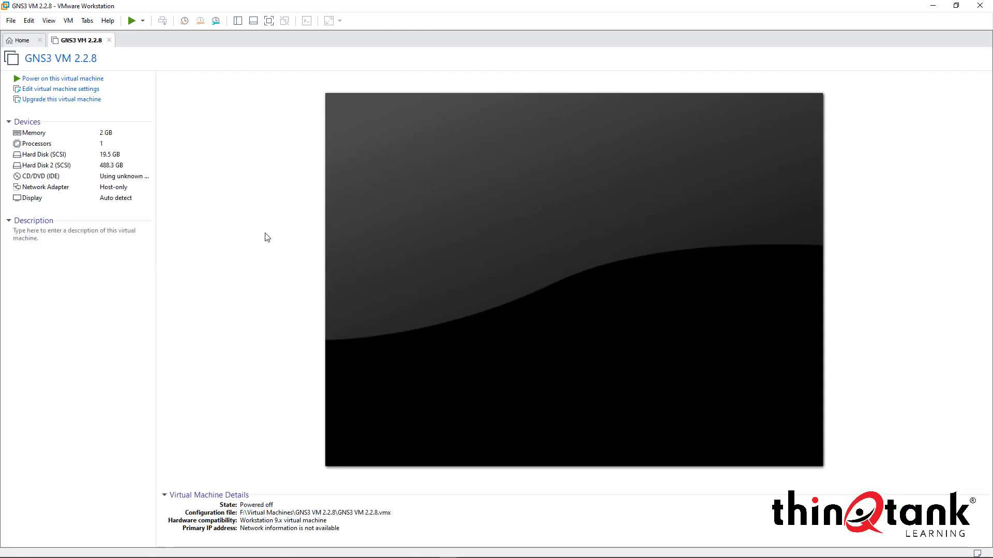
Allocate 8192 MB of memory and 2 processors with 2 cores each to the GNS3 VM, keeping Virtualize Intel VT-x/EPT or AMD-V/RVI enabled
left_click(77, 91)
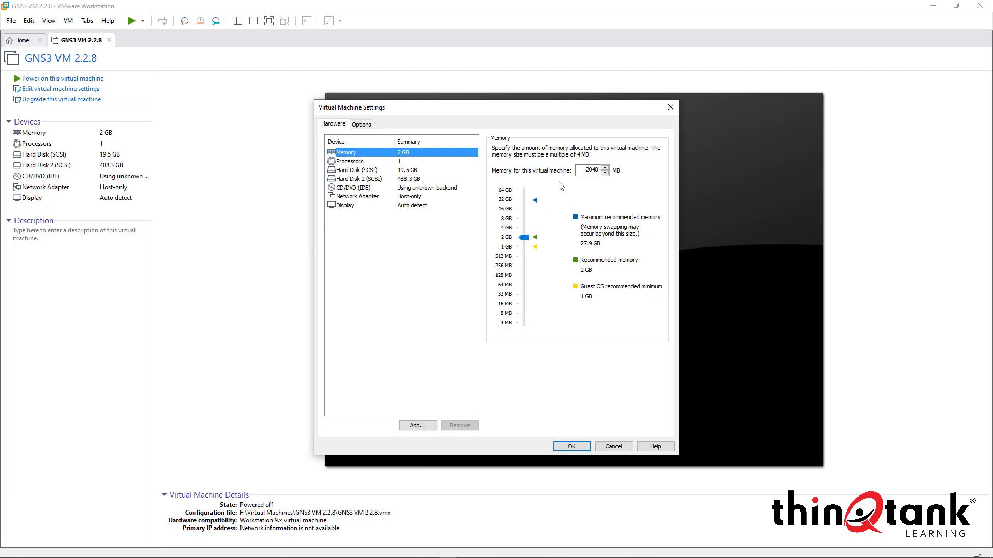
left_click_drag(521, 235, 525, 218)
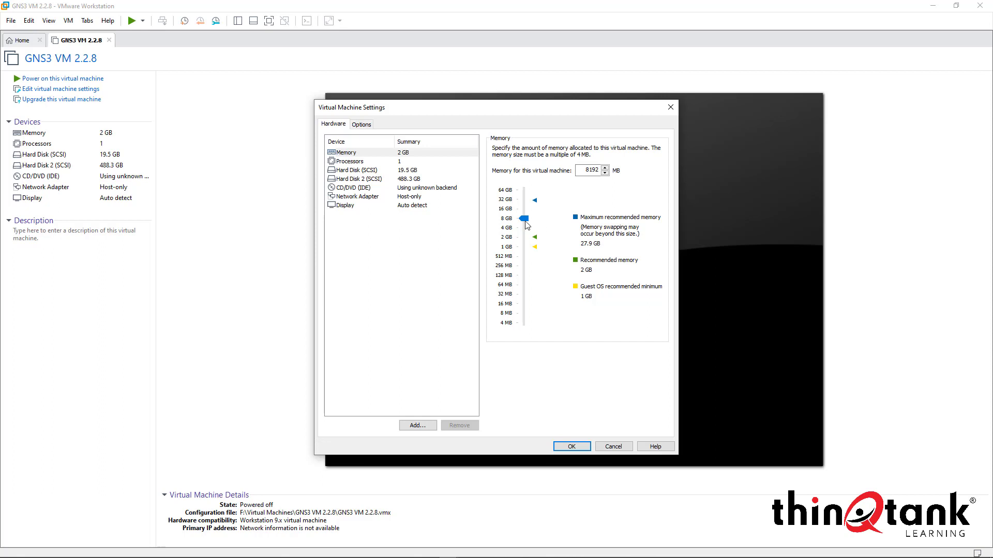
left_click(397, 163)
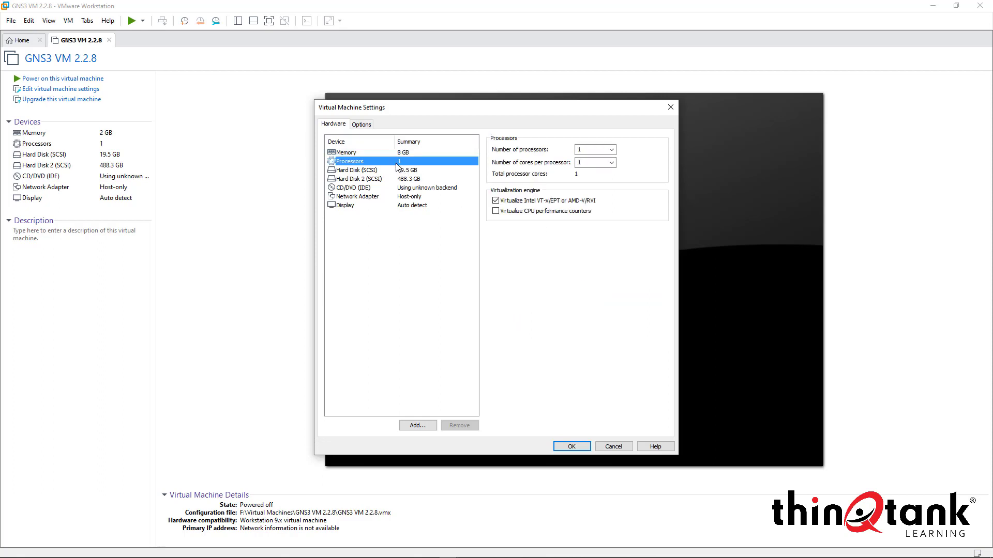
key("Tab")
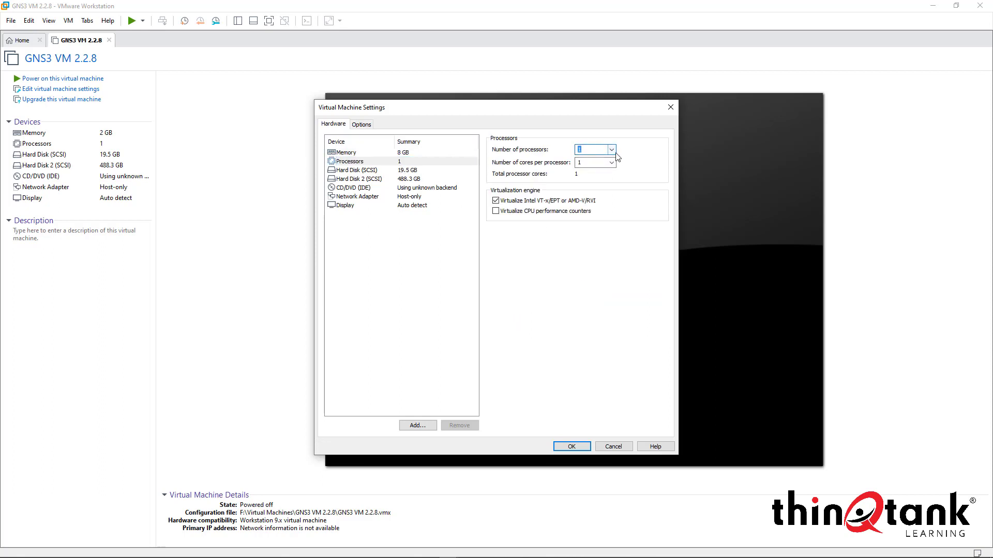
left_click(611, 149)
left_click(595, 166)
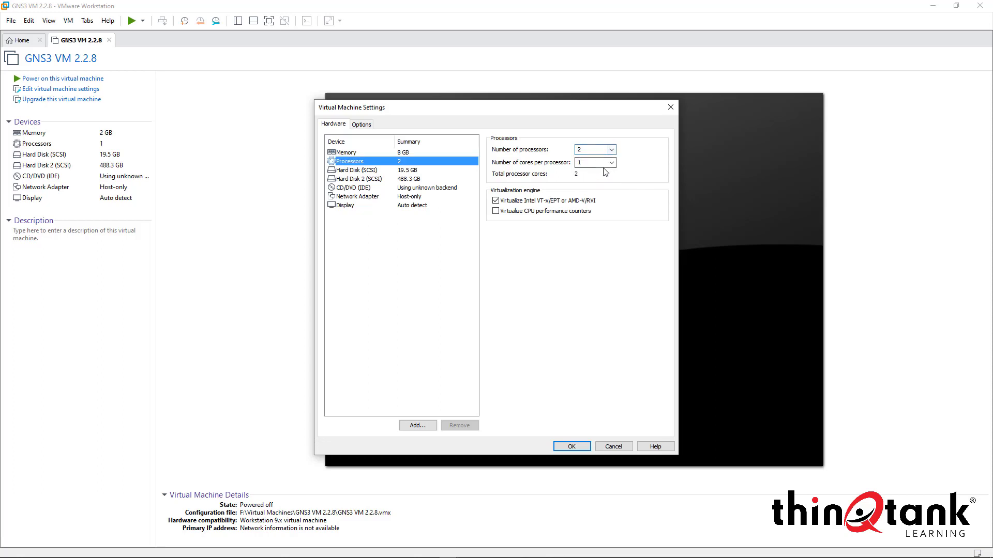
left_click(611, 162)
left_click(593, 180)
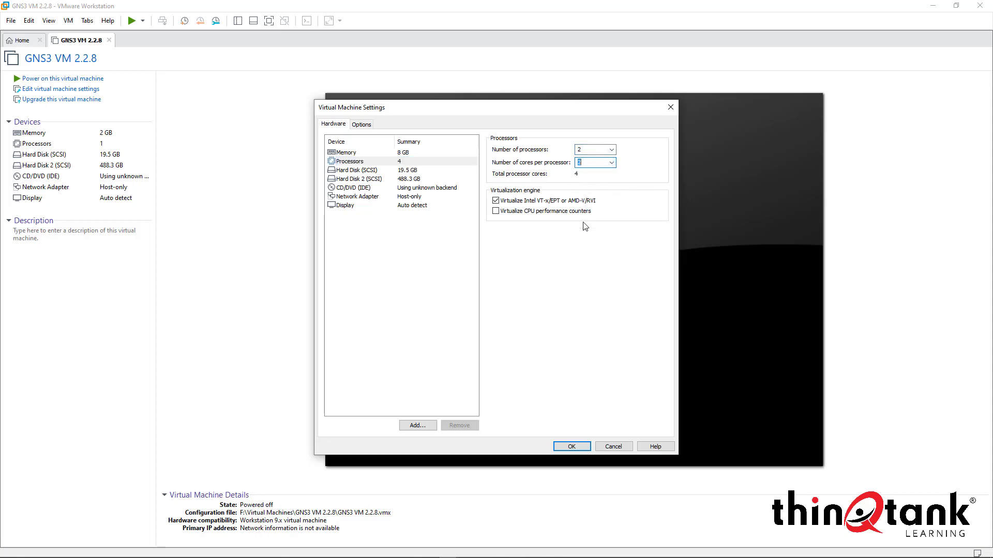
left_click(497, 201)
left_click(496, 201)
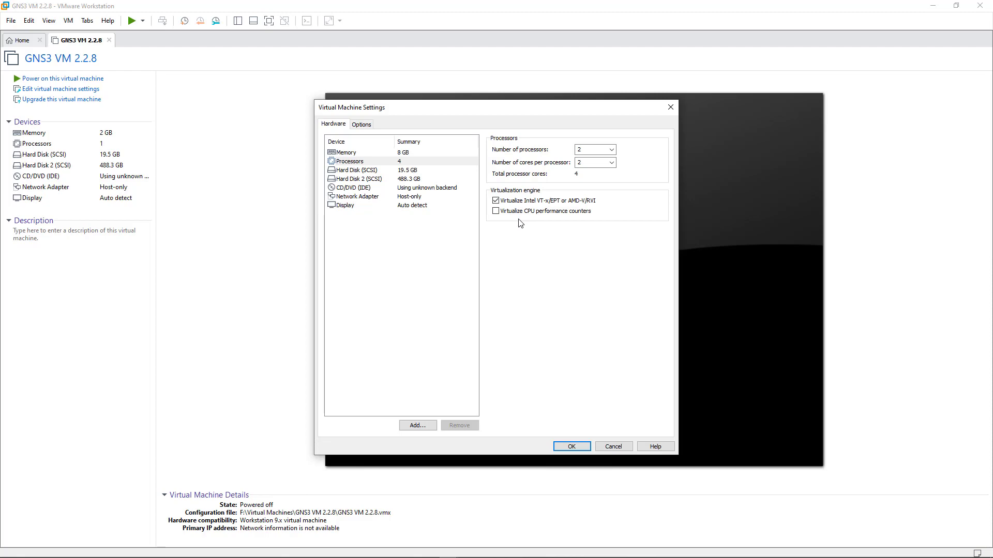
Switch to Firefox and examine the image results for "enabling virtual machine in bios" for the virtualization setting in different BIOS screens
key("alt+Tab")
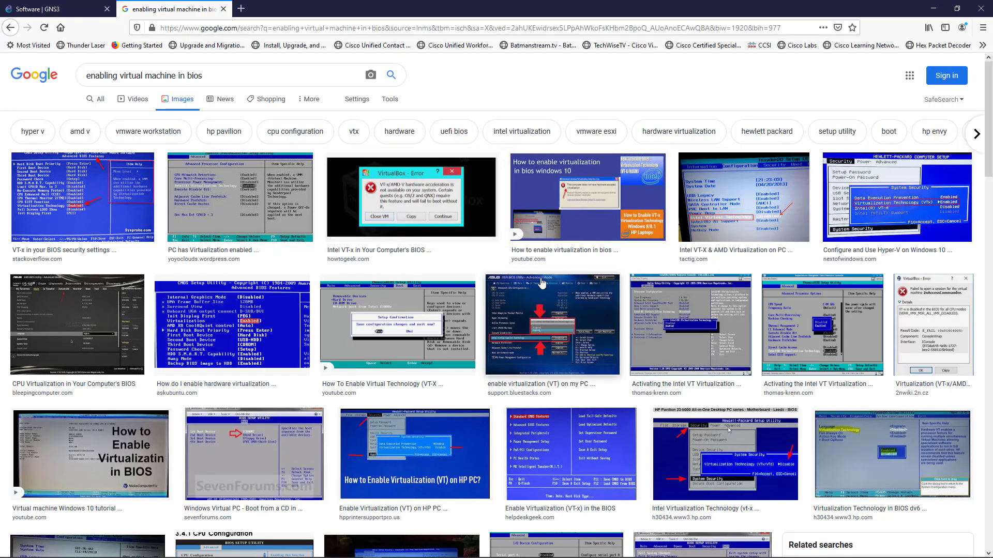
left_click_drag(214, 75, 60, 75)
left_click(210, 77)
left_click(83, 197)
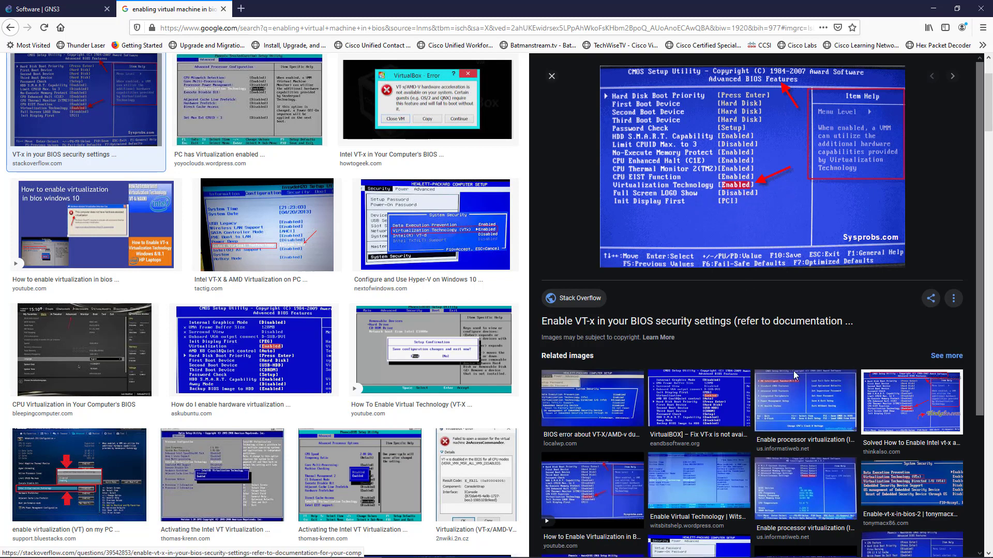
left_click(775, 444)
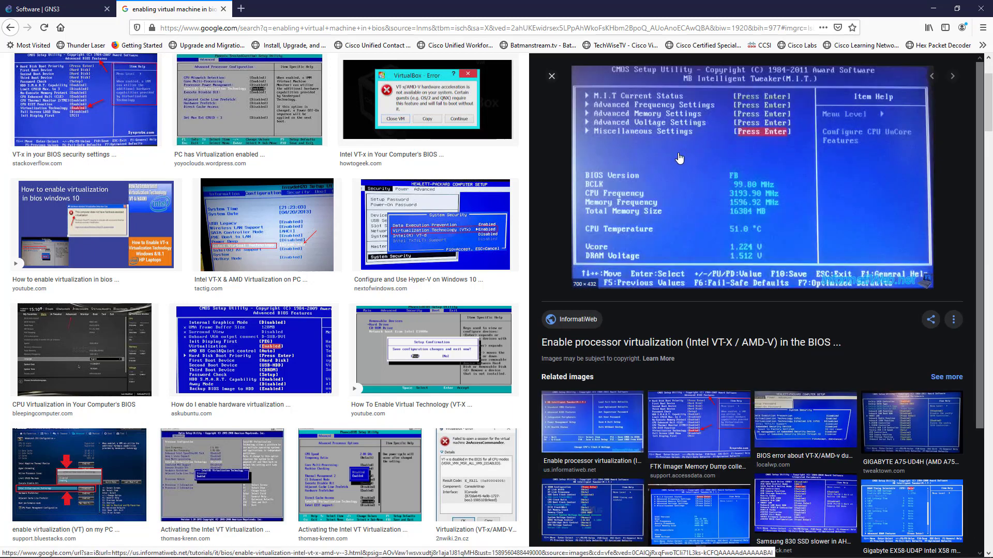
left_click(281, 131)
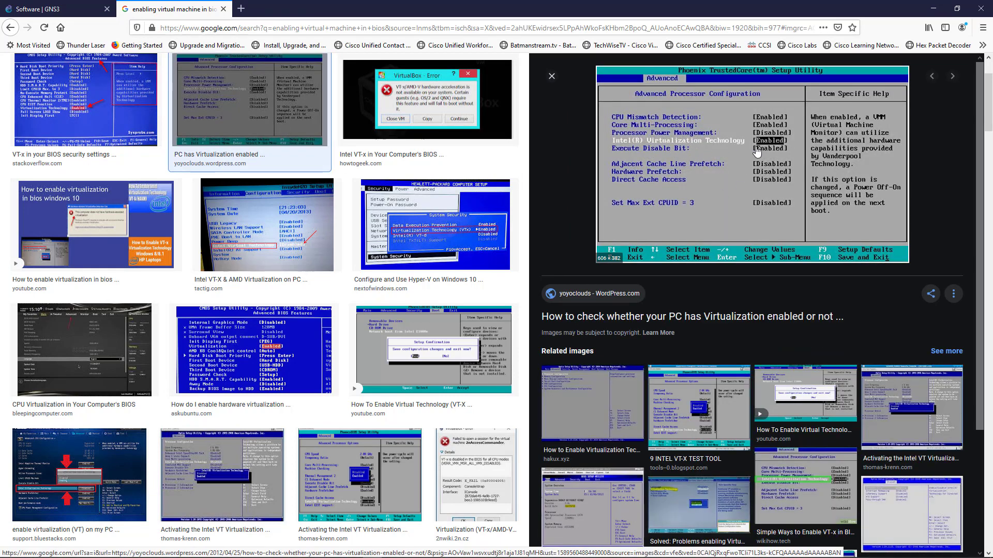
left_click(267, 228)
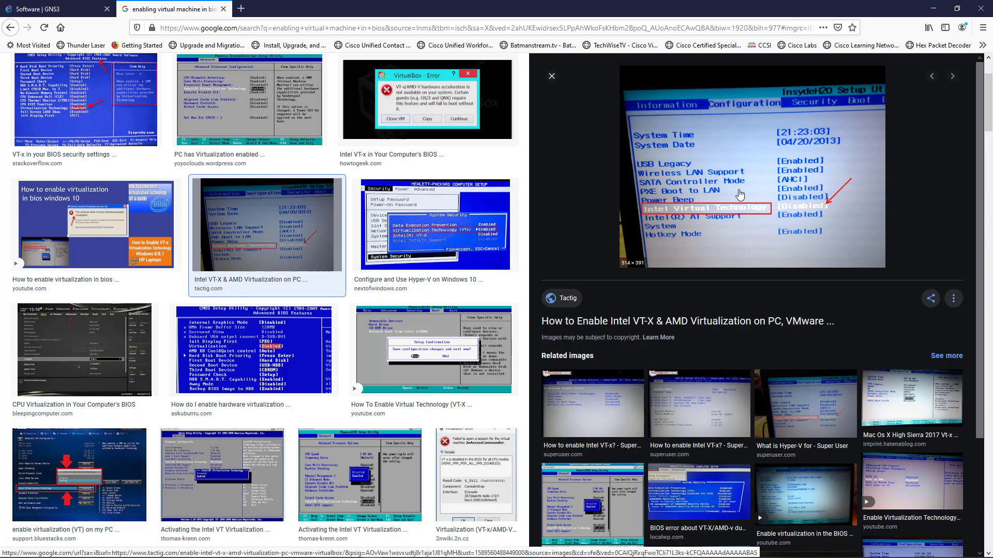
left_click(932, 9)
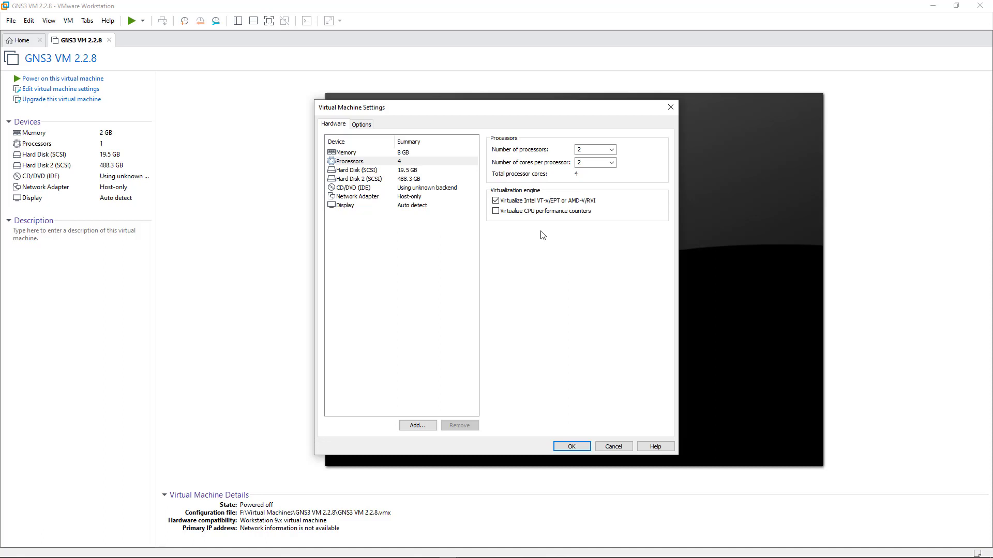
Connect the GNS3 VM's network adapter to the custom virtual network VMnet1 (Host-only) and save the virtual machine settings
left_click(358, 154)
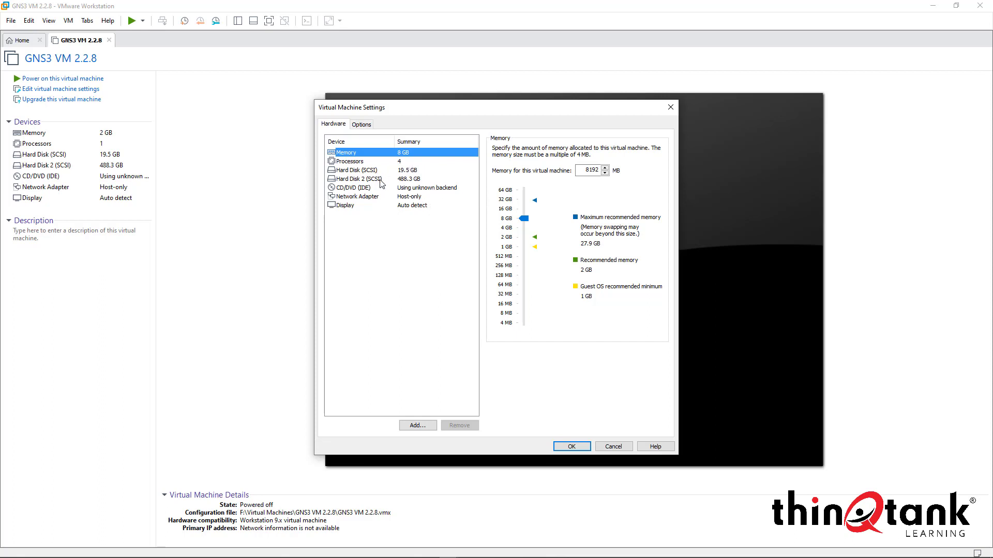
left_click(367, 199)
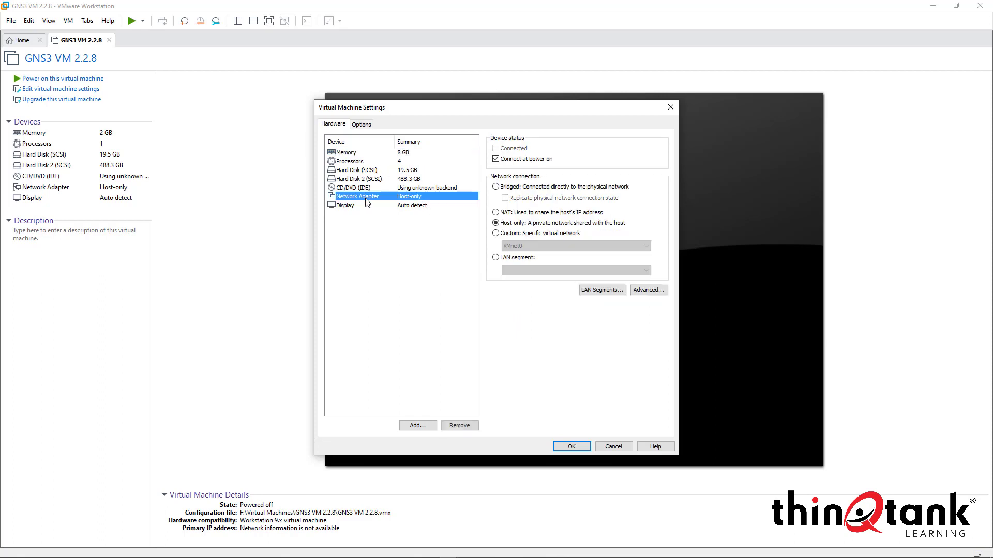
left_click(496, 234)
left_click(508, 247)
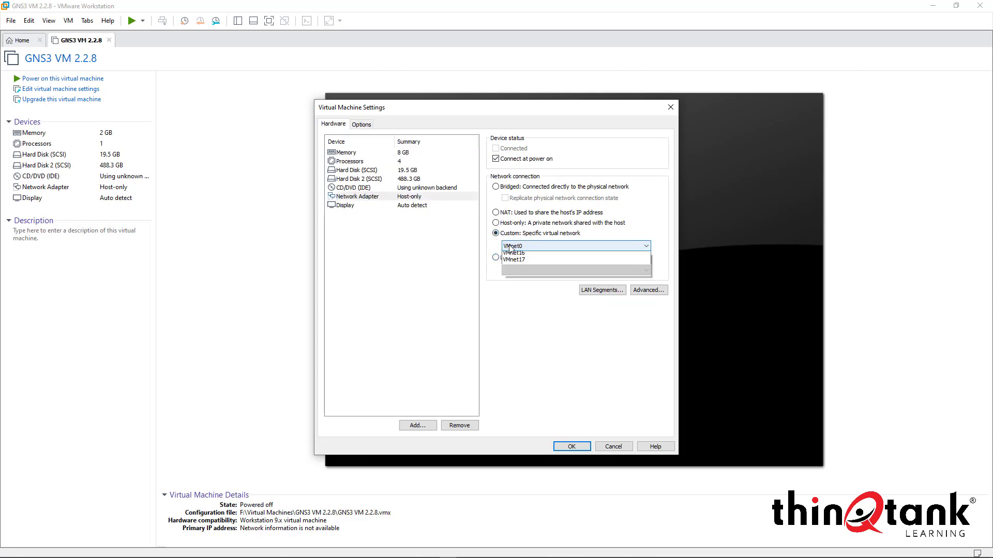
left_click(518, 263)
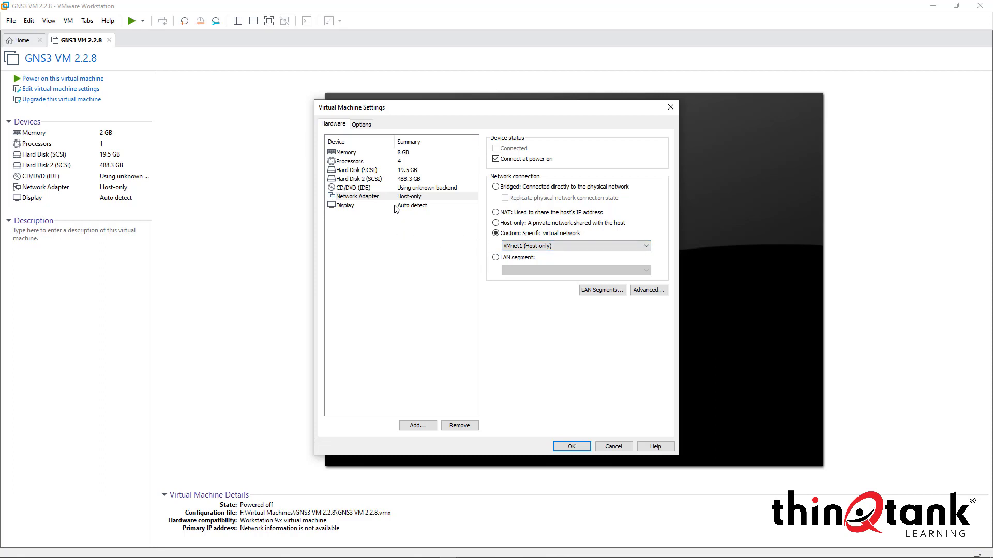
left_click(567, 447)
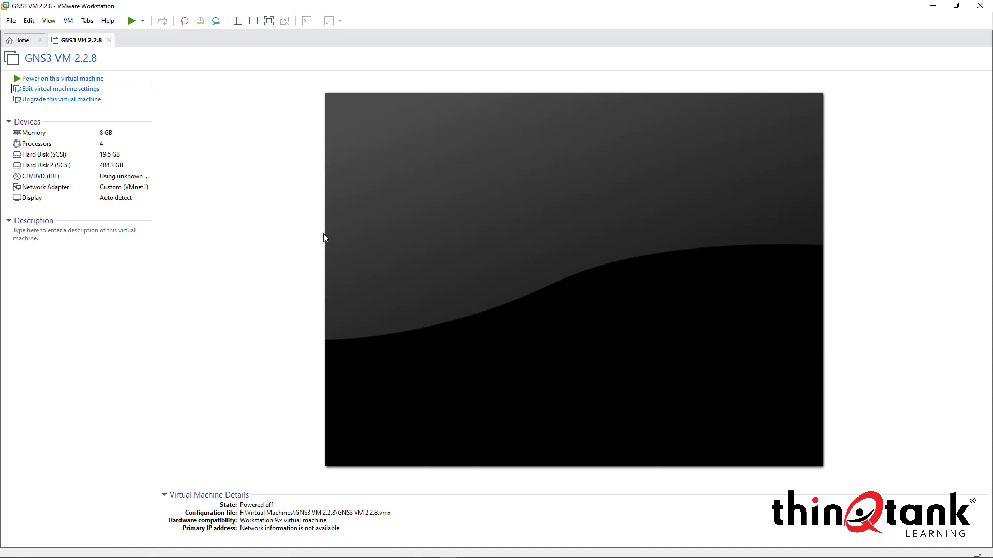
Power on the GNS3 VM, let it boot to its information screen, and minimize VMware Workstation to return to File Explorer
left_click(78, 80)
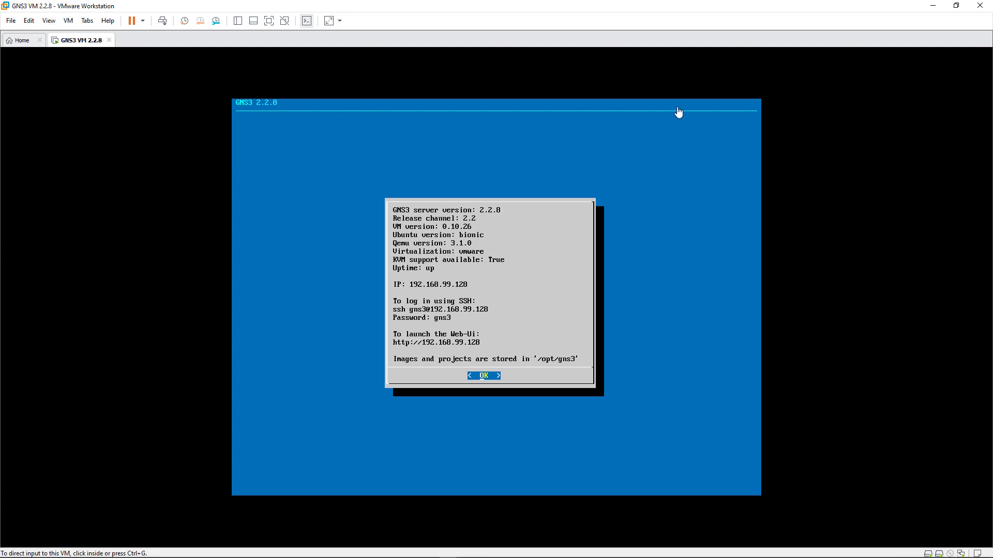
left_click(932, 6)
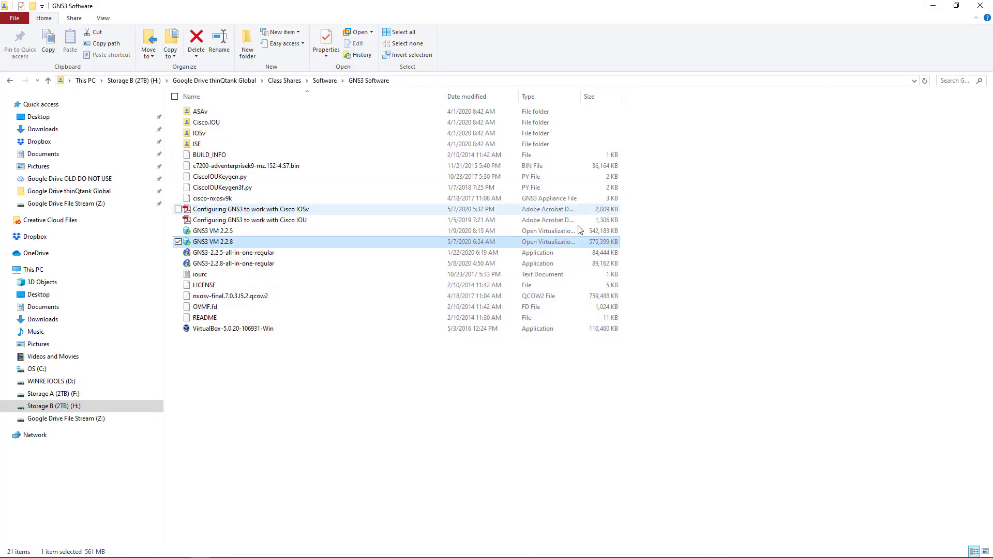
Launch GNS3 and open the Windows Defender Firewall list of apps allowed through the firewall
mouse_move(380, 556)
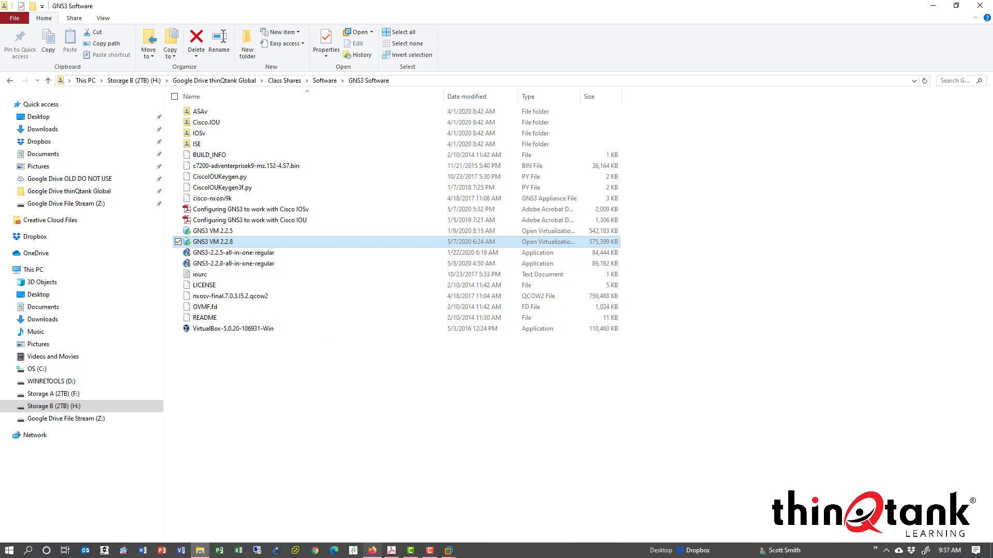
left_click(277, 551)
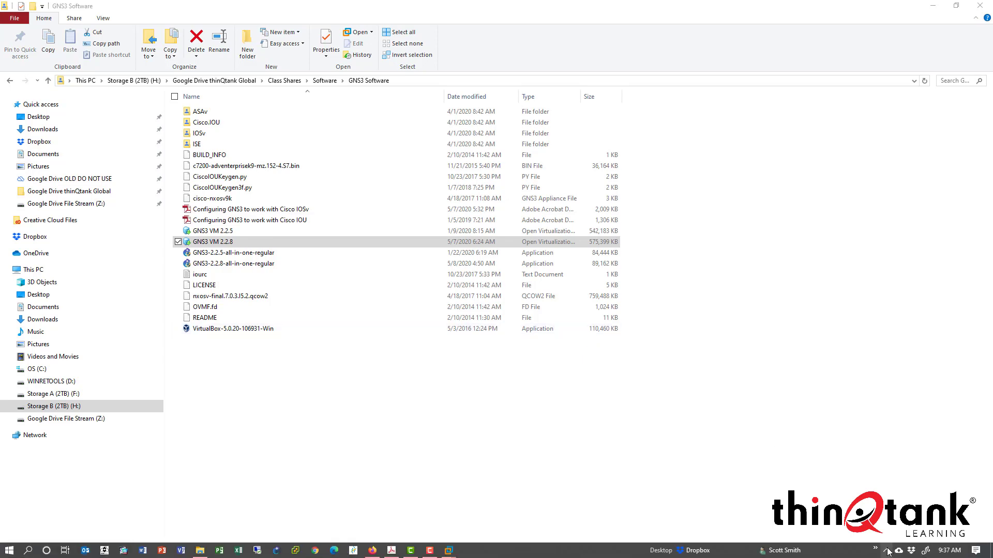
left_click(887, 553)
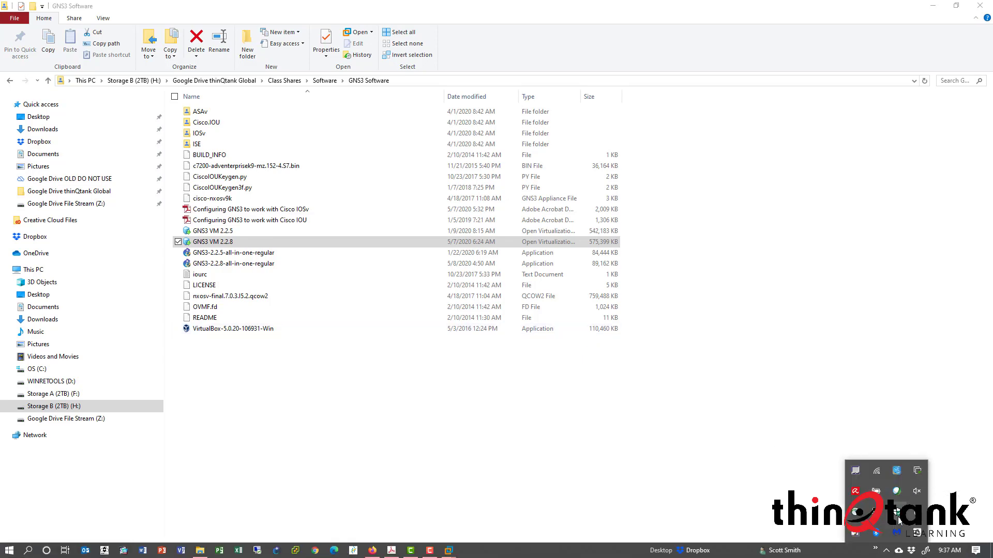
left_click(897, 514)
left_click(464, 155)
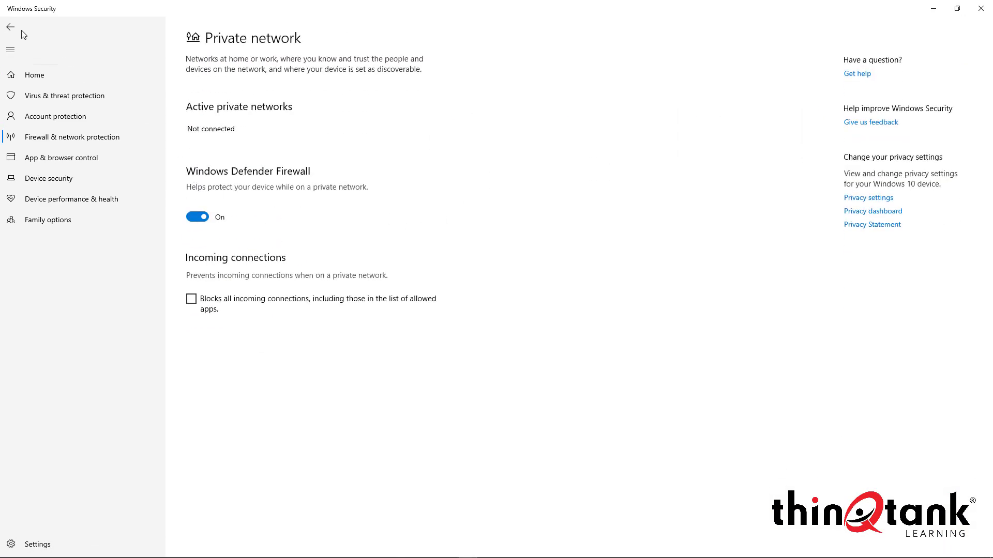
left_click(10, 27)
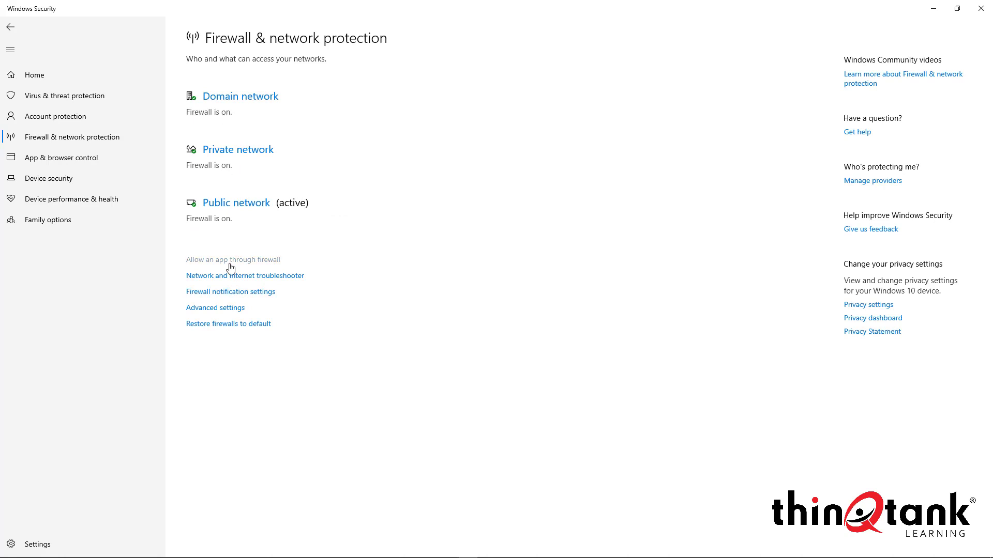
left_click(231, 266)
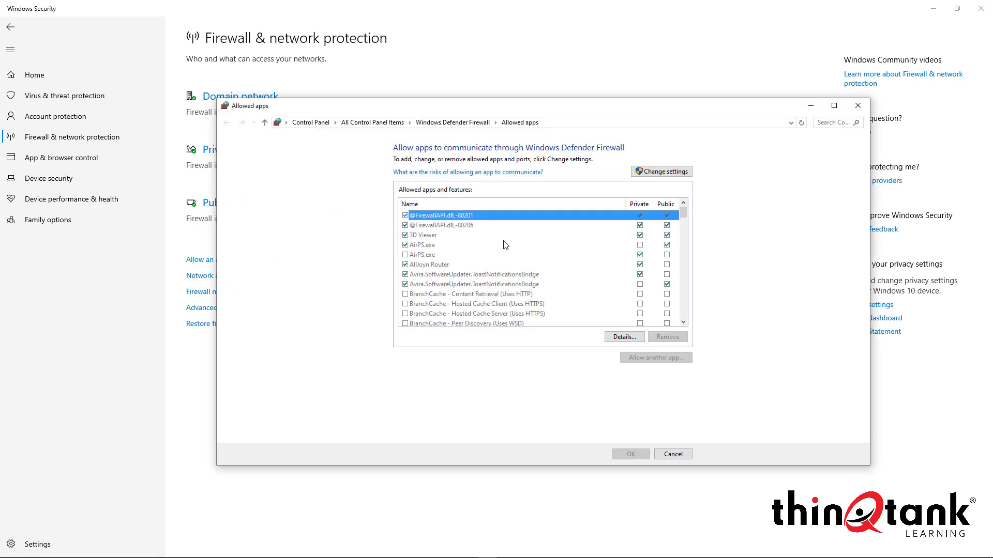
Unlock the allowed apps list for changes and allow all three Dynamips entries on both private and public networks
scroll(579, 268, "down", 2)
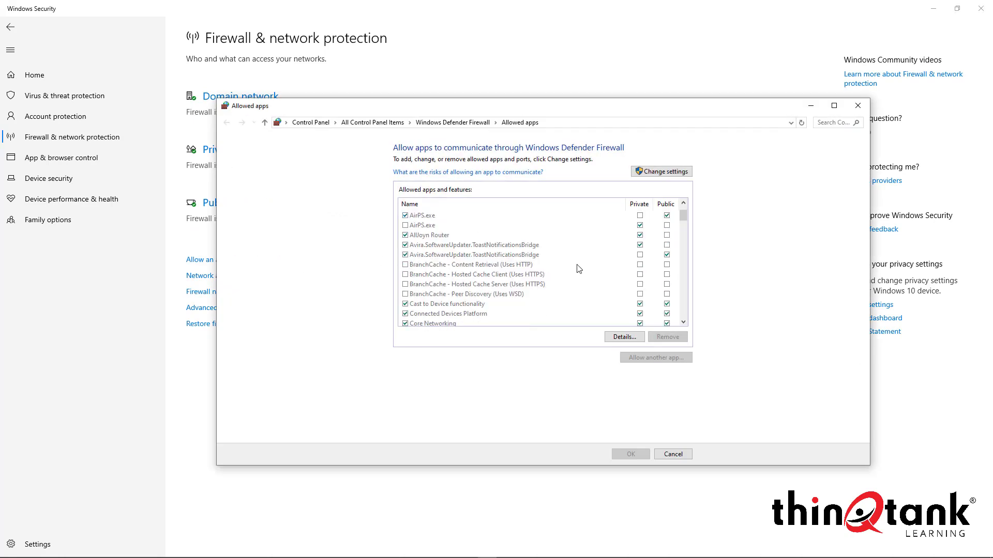
scroll(579, 268, "down", 1)
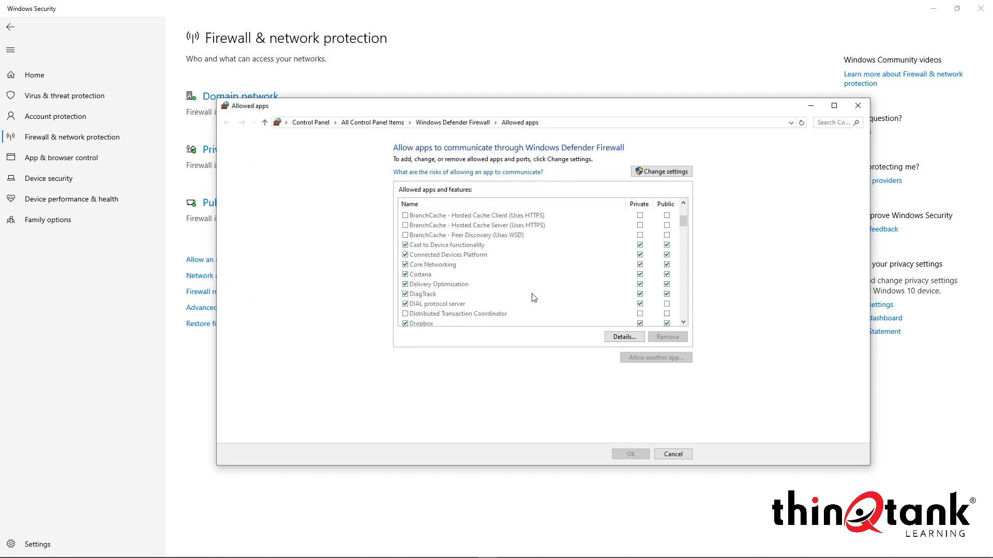
scroll(459, 305, "down", 1)
scroll(460, 306, "down", 1)
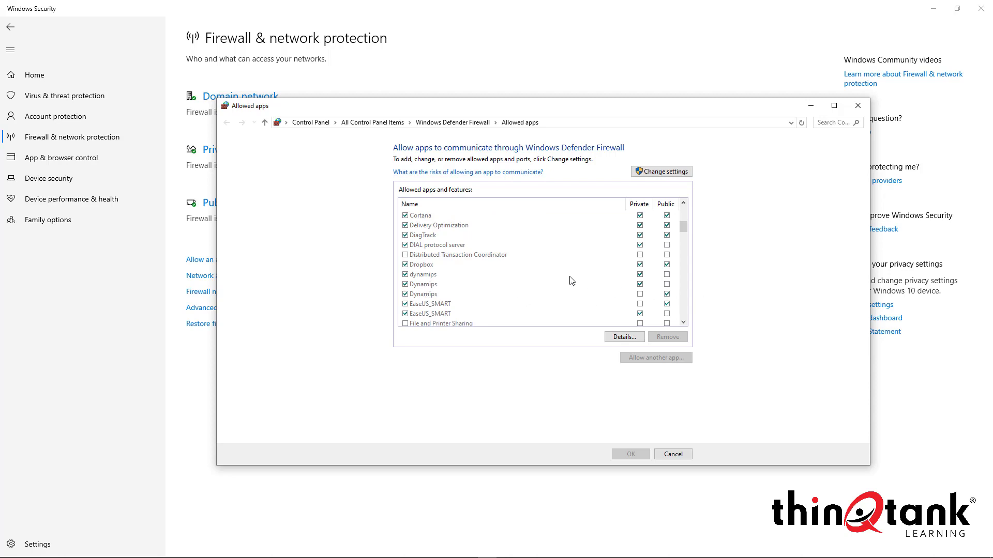
left_click(669, 286)
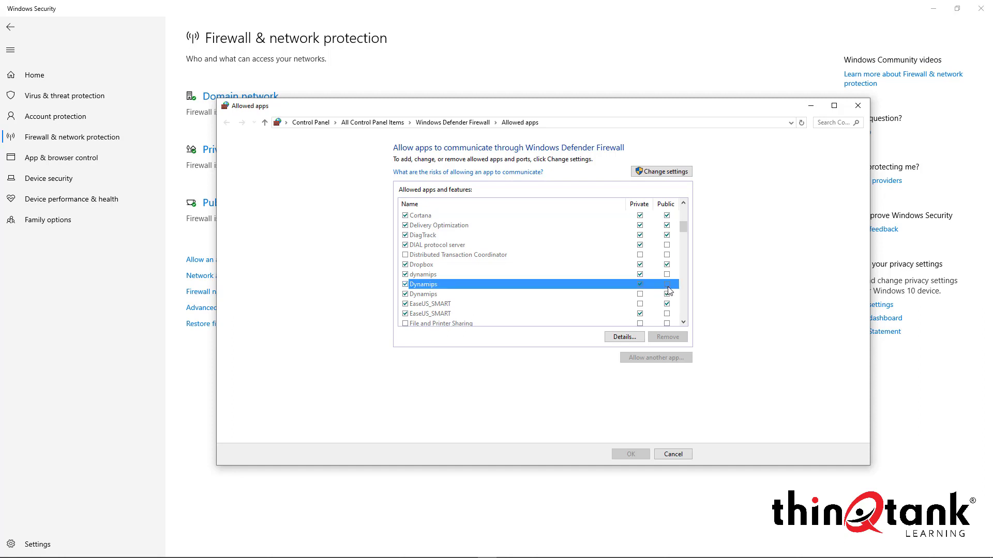
left_click(648, 173)
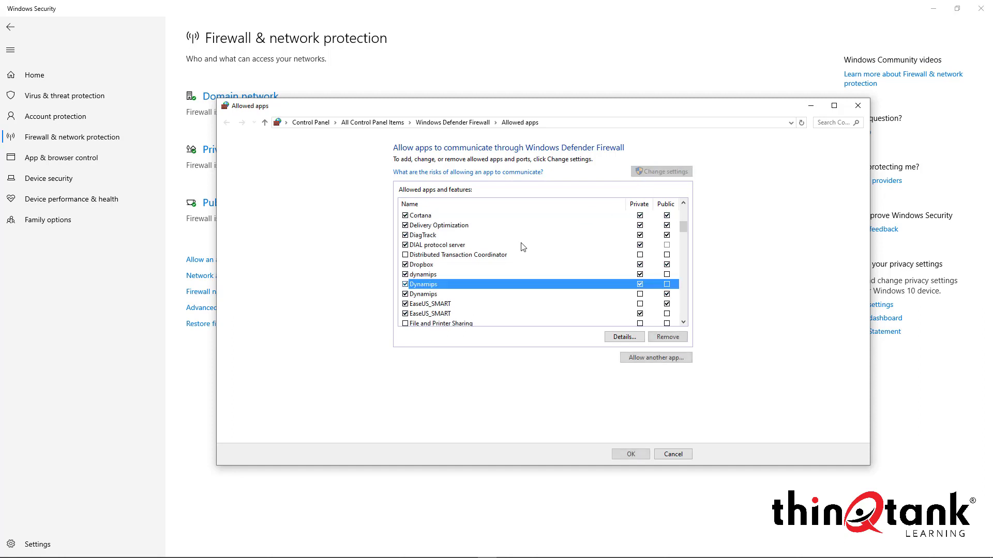
left_click(667, 284)
left_click(667, 274)
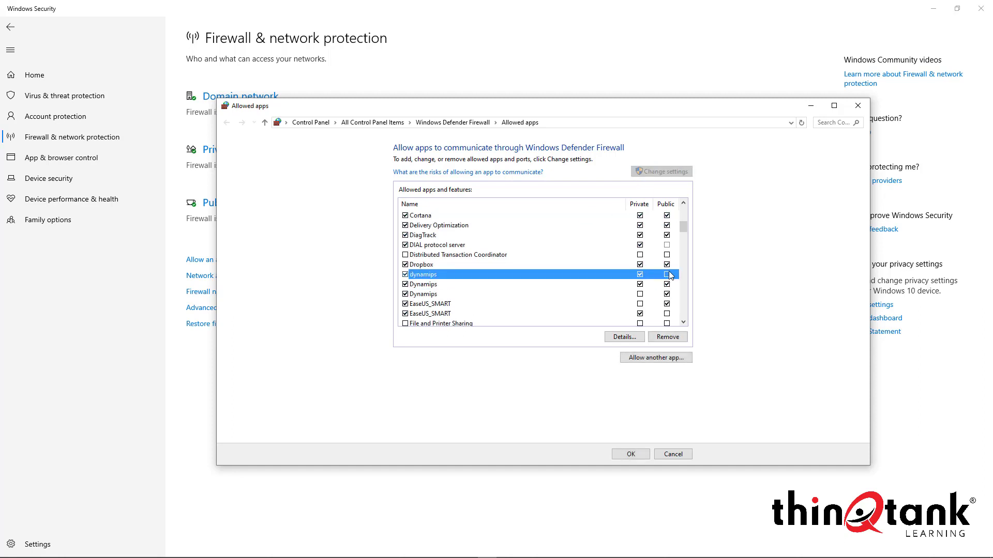
left_click(640, 295)
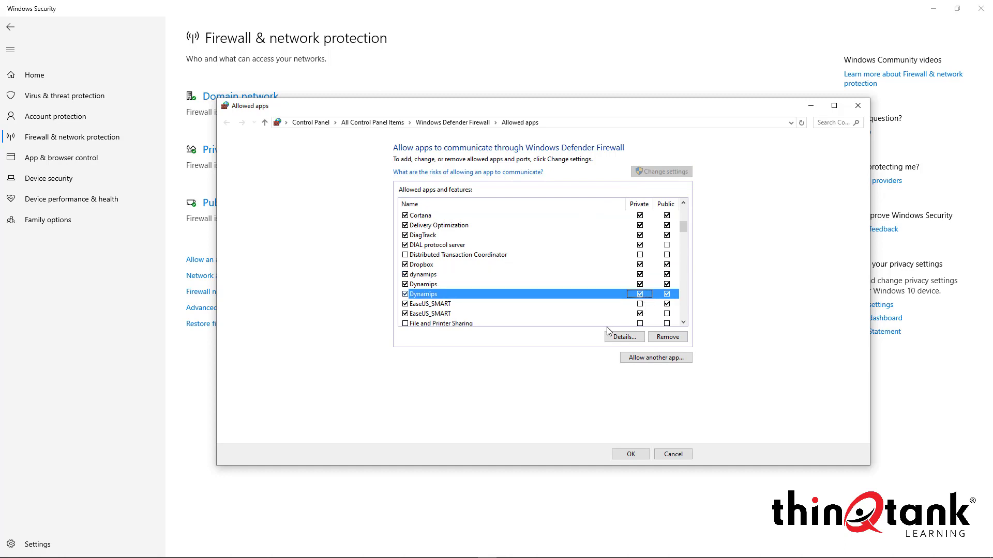
Allow GNS3 Network simulator and both GNS3 server and GNS3 uBridge entries on private and public networks, save, and close Windows Security
left_click_drag(683, 228, 687, 242)
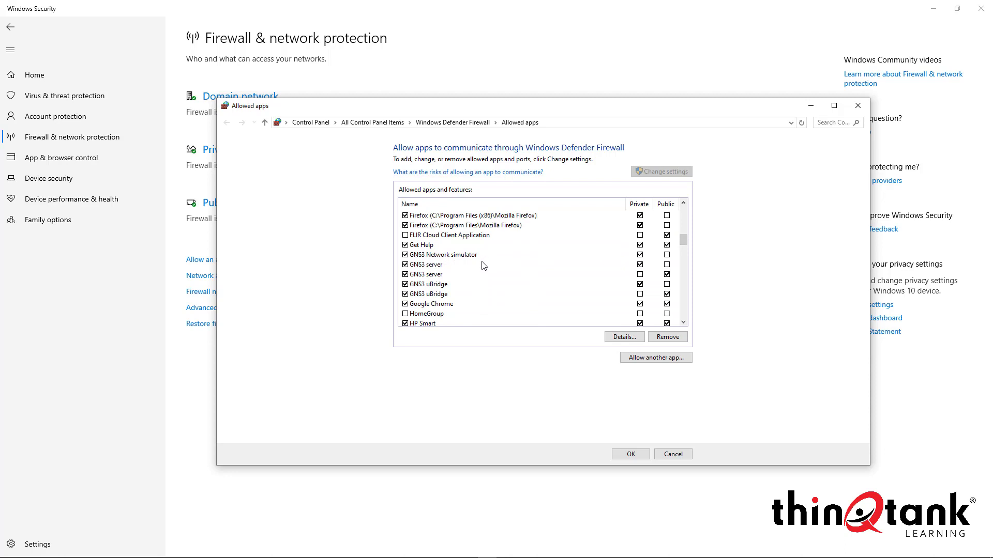
left_click(666, 256)
left_click(666, 265)
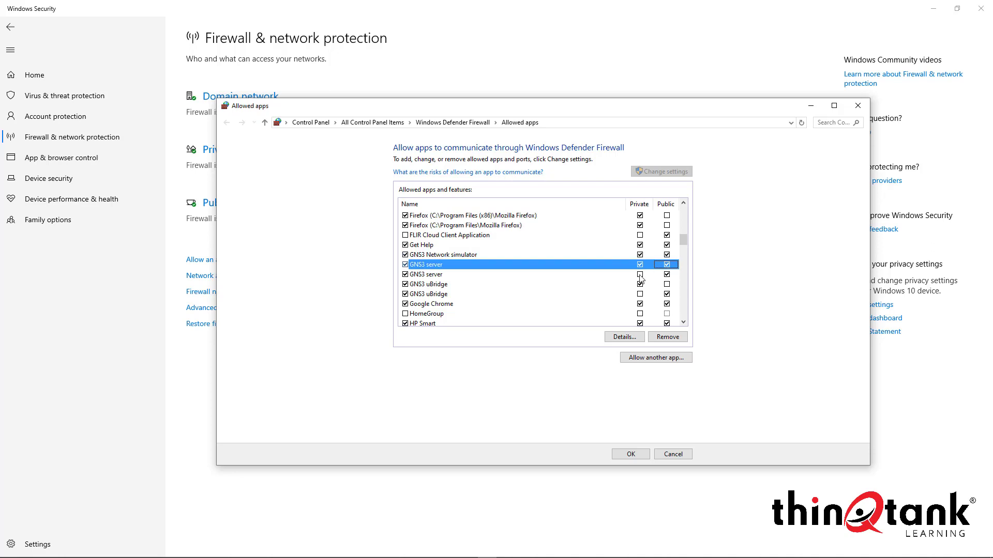
left_click(640, 274)
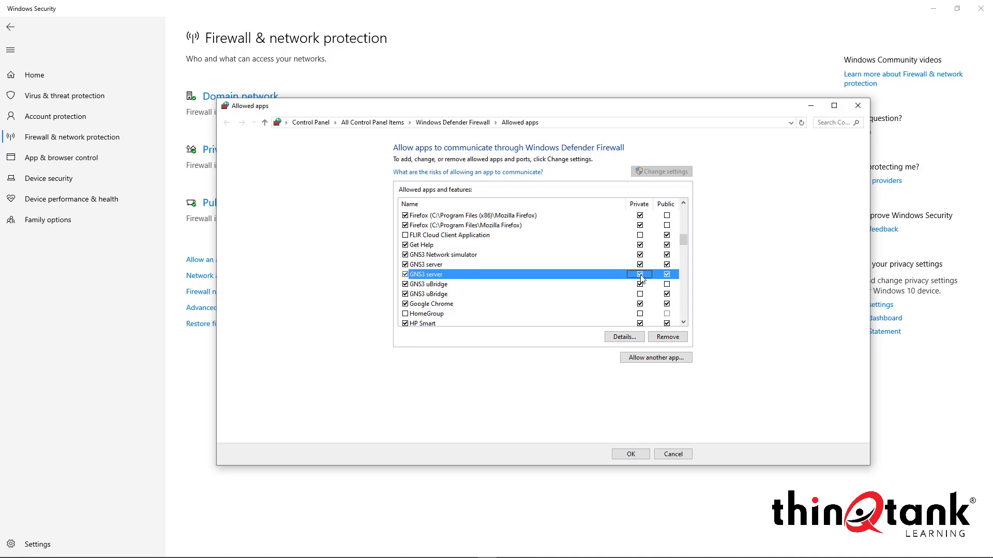
left_click(667, 285)
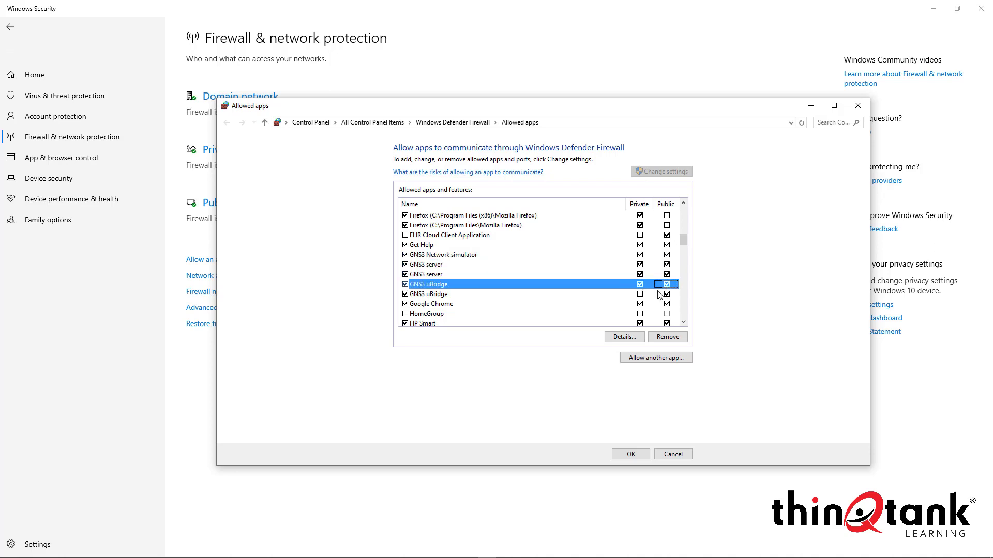
left_click(640, 294)
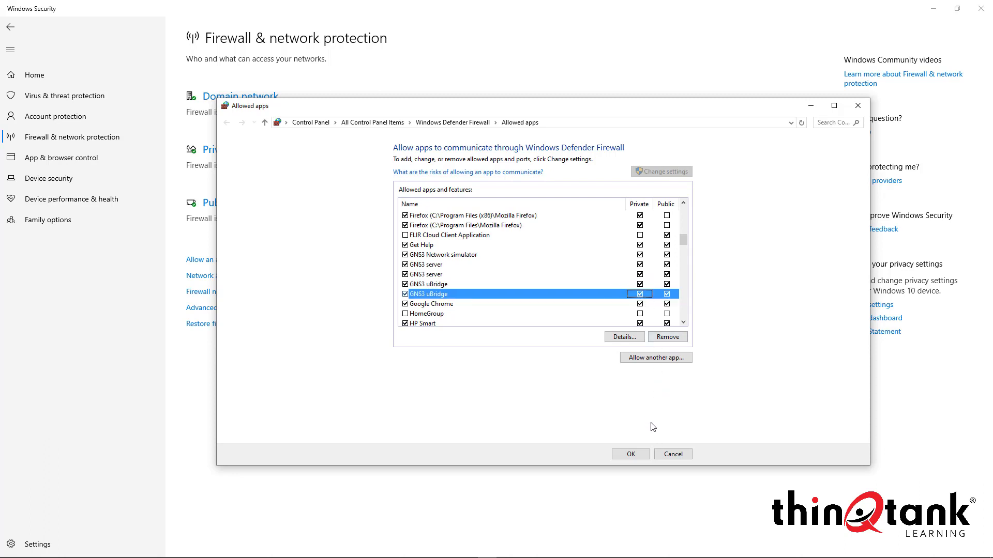
left_click(645, 458)
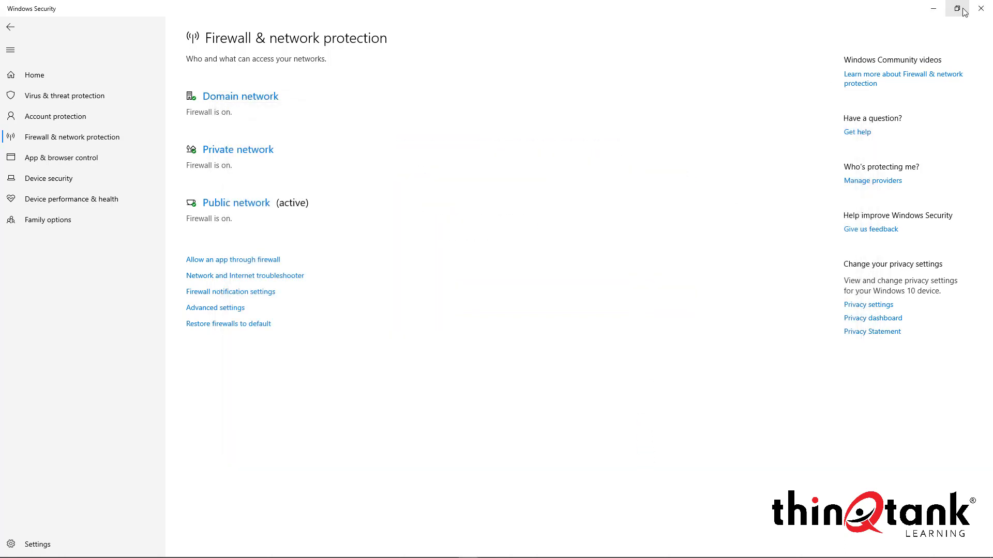
left_click(981, 9)
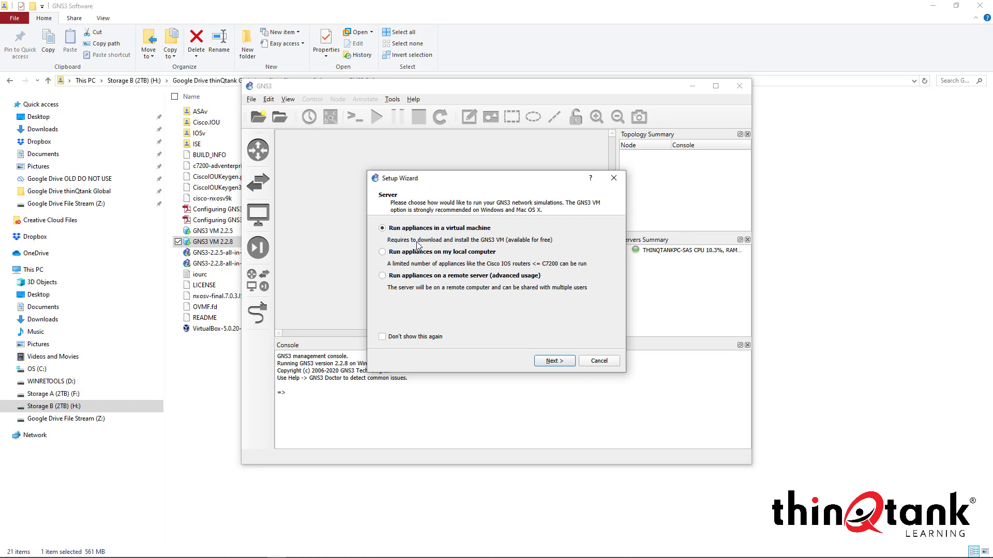
Cancel the GNS3 Setup Wizard and display the list of all devices in the maximized GNS3 window
left_click(598, 362)
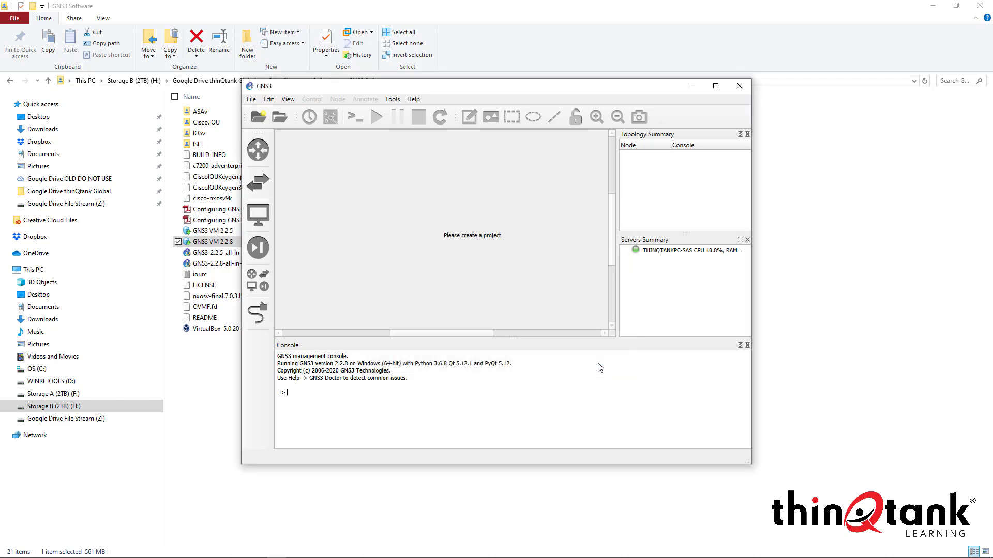
left_click(716, 86)
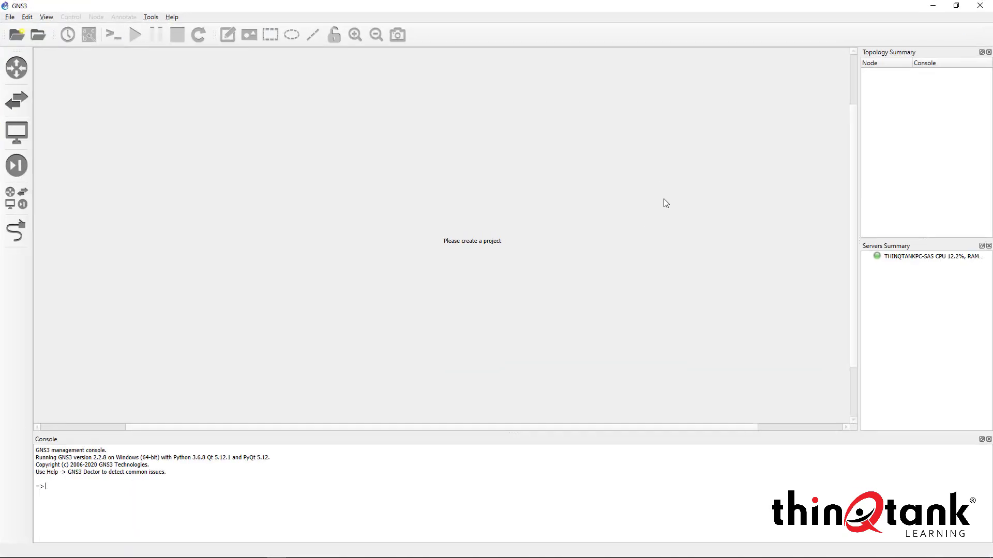
left_click(918, 258)
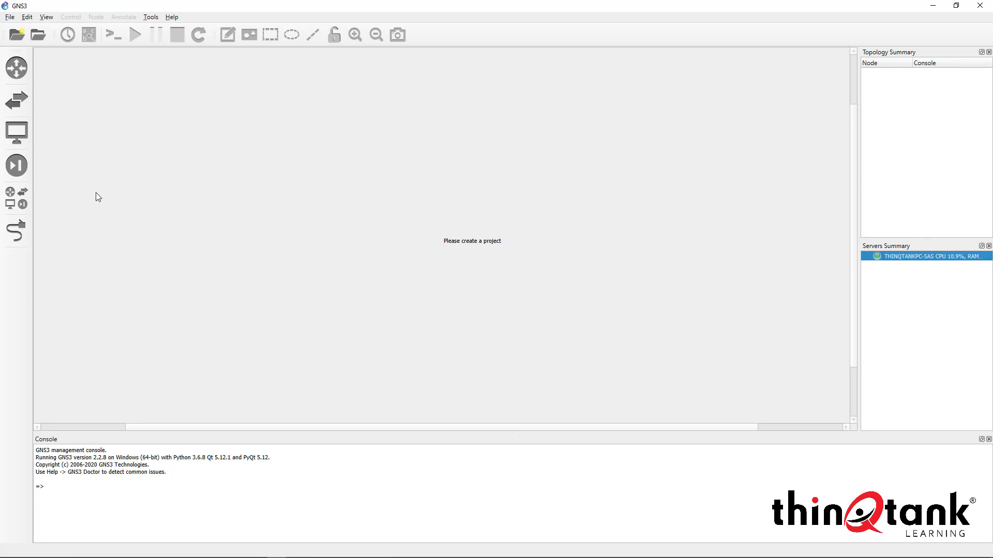
left_click(13, 199)
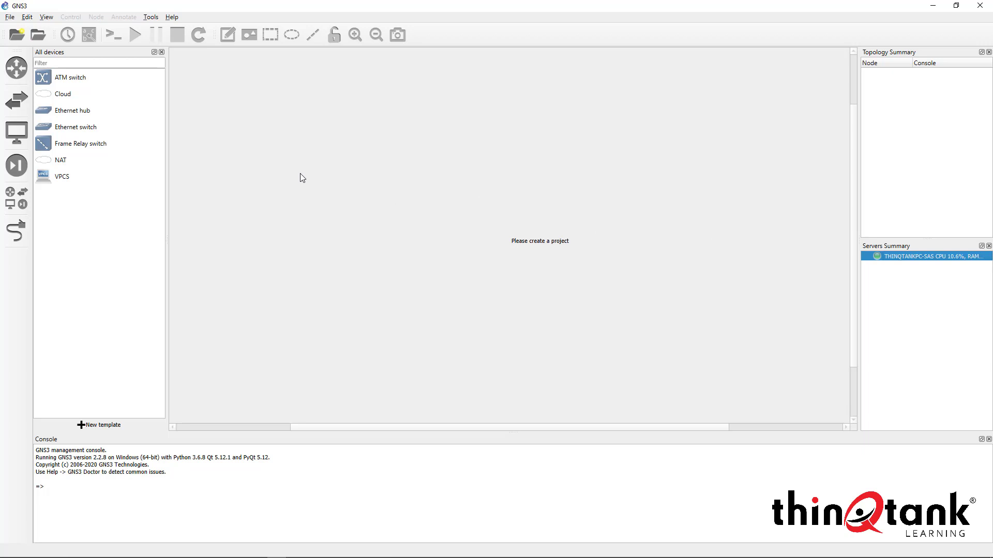
Set the host binding of the main local server to 192.168.99.1 in the GNS3 server preferences
left_click(27, 18)
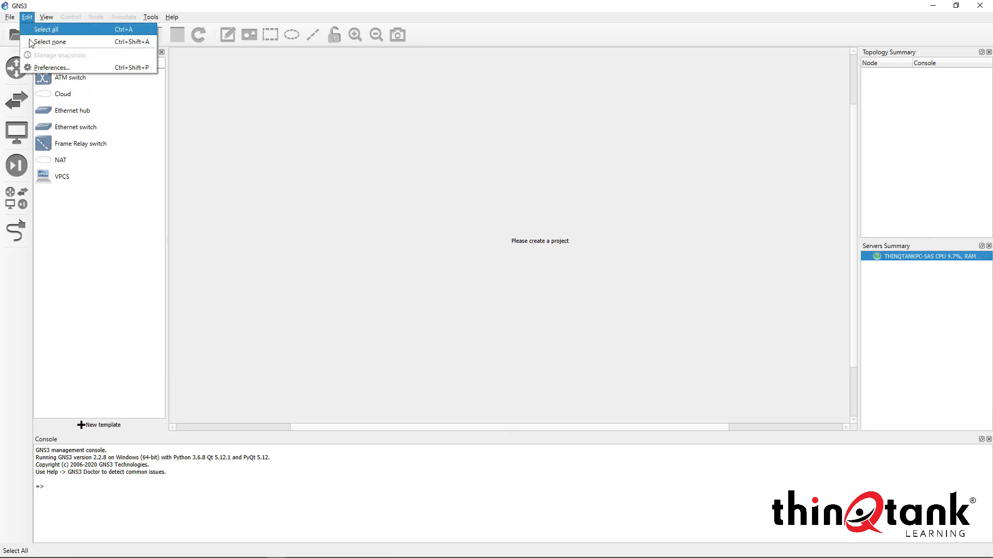
left_click(33, 68)
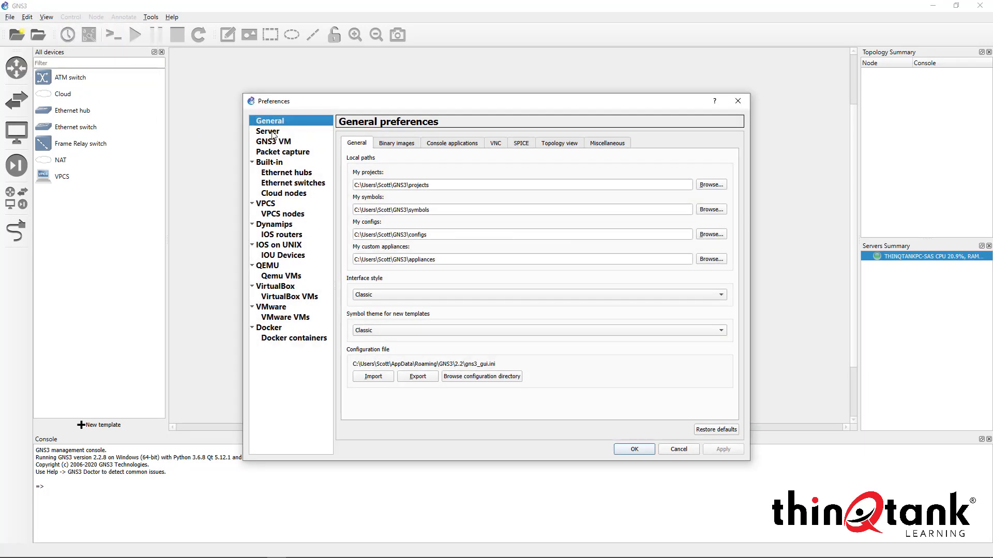
left_click(272, 133)
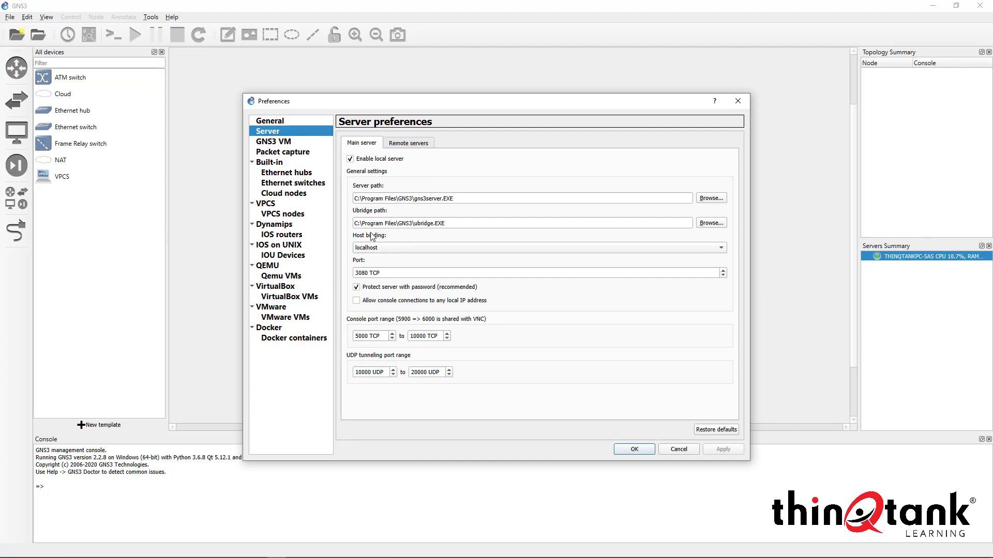
left_click(377, 249)
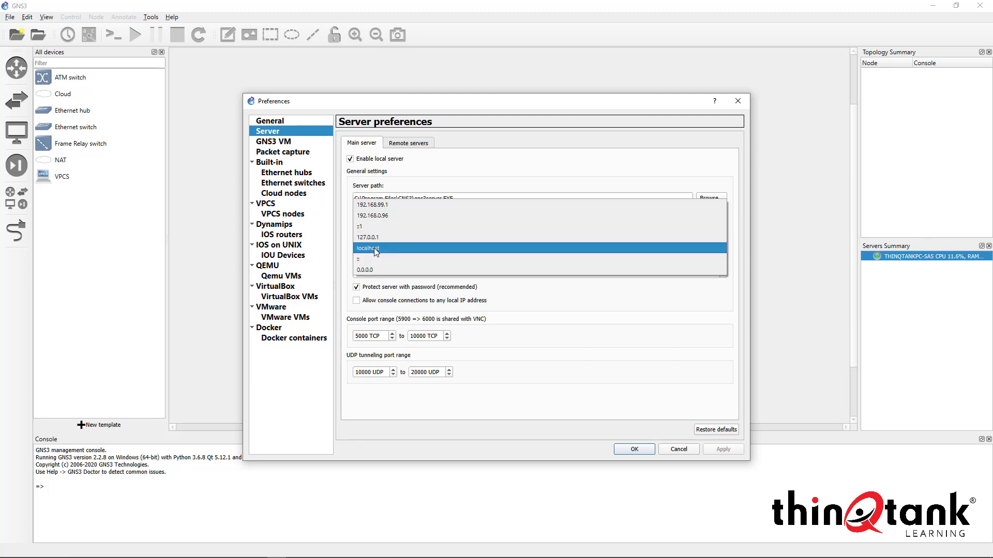
left_click(384, 208)
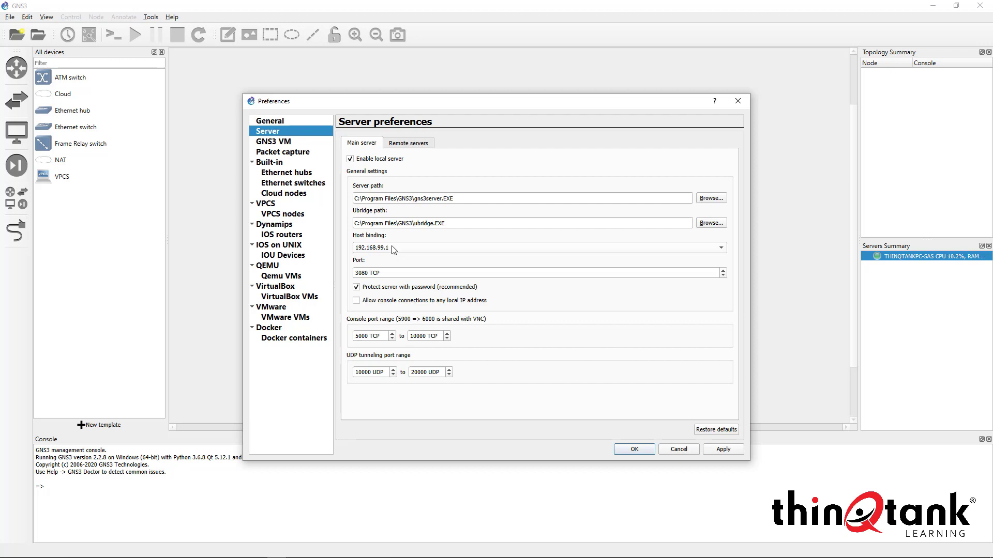
Check the main server's port number and apply the server preferences
left_click(368, 274)
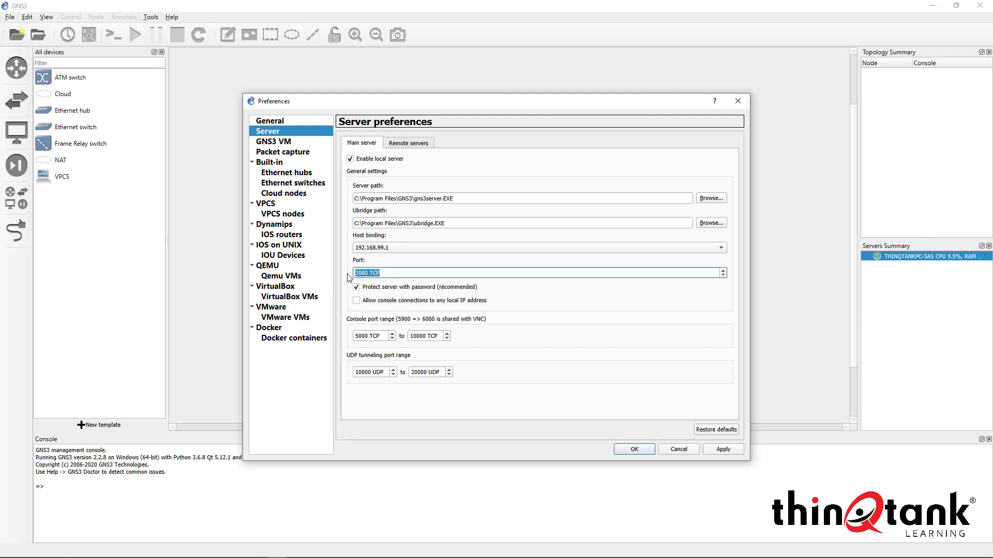
left_click_drag(387, 274, 346, 278)
left_click(378, 275)
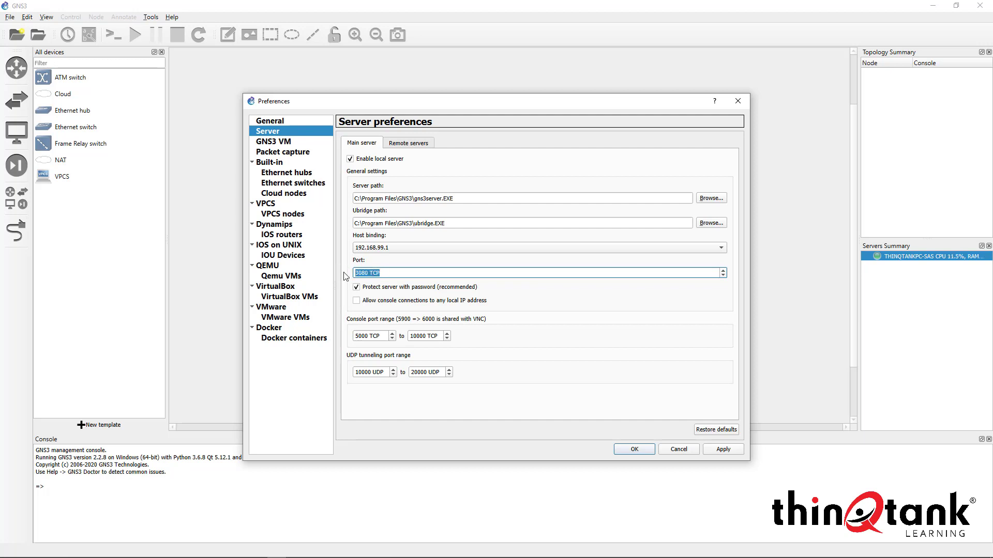
left_click(474, 274)
left_click_drag(382, 272, 334, 272)
left_click(361, 275)
double_click(361, 275)
left_click(723, 450)
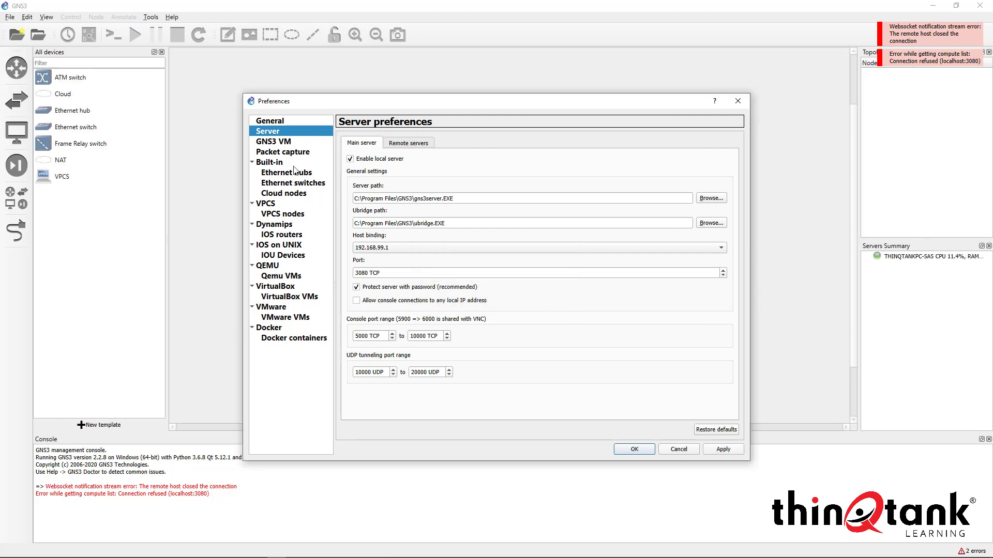
Enable the GNS3 VM in the preferences, choose GNS3 VM 2.2.8 as the virtual machine, and dismiss the connection error
left_click(275, 145)
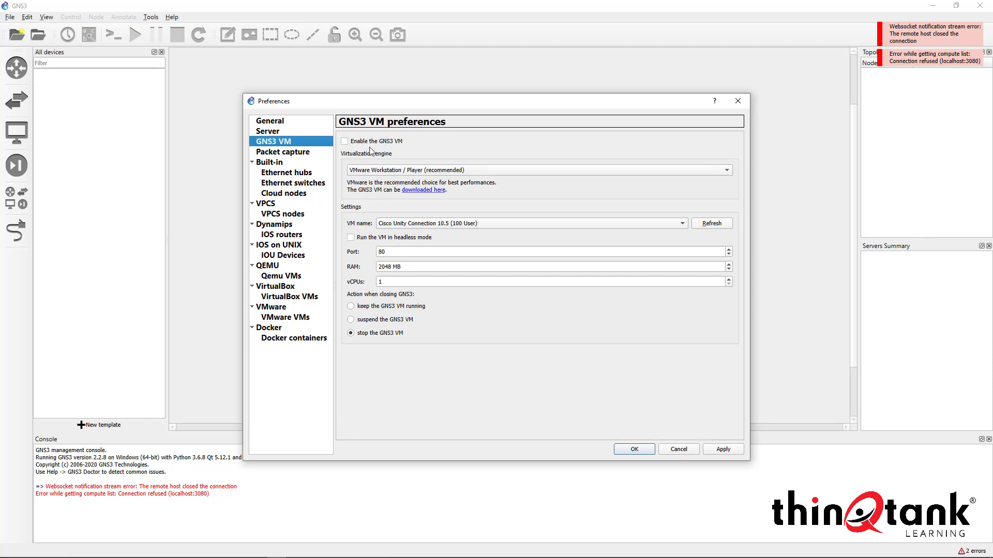
left_click(345, 141)
left_click(410, 224)
left_click(410, 224)
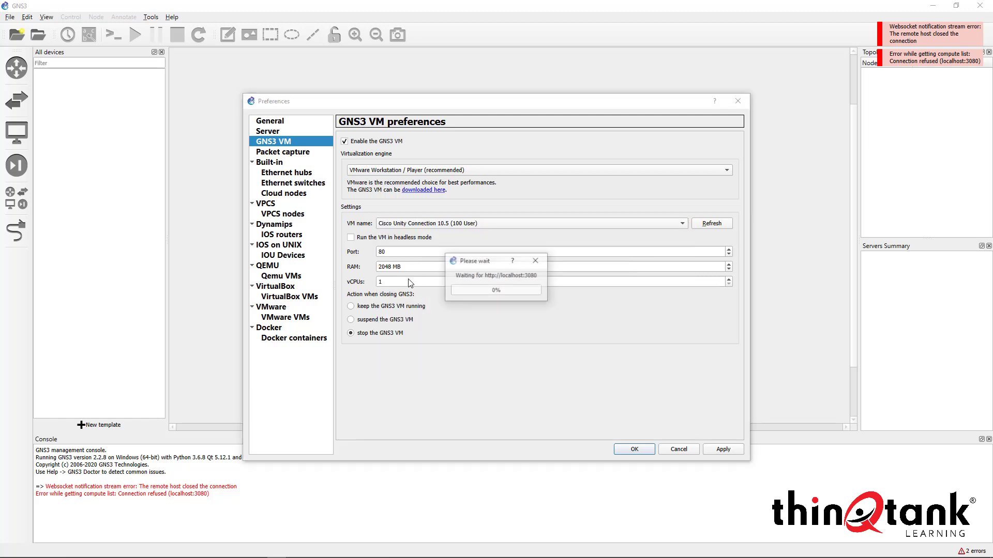
left_click(418, 224)
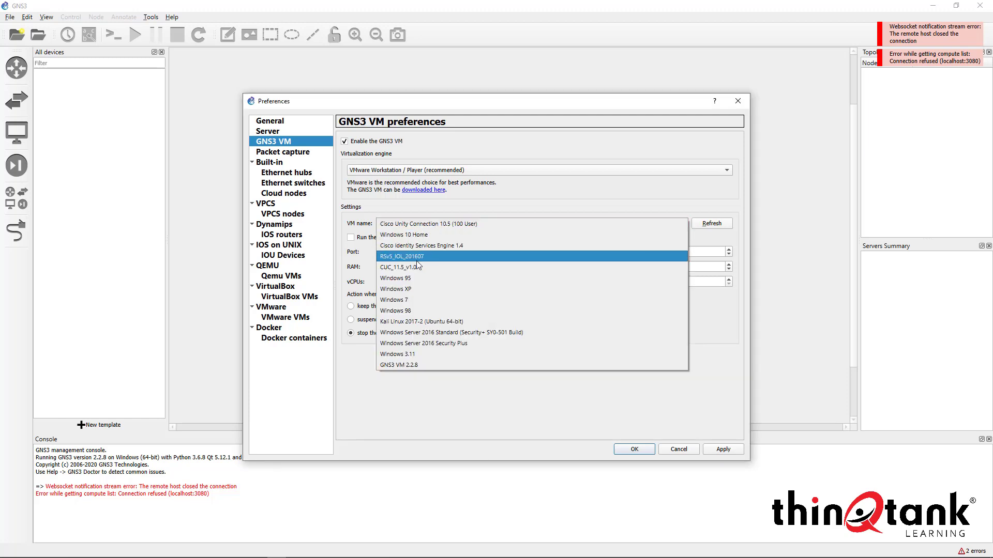
left_click(430, 312)
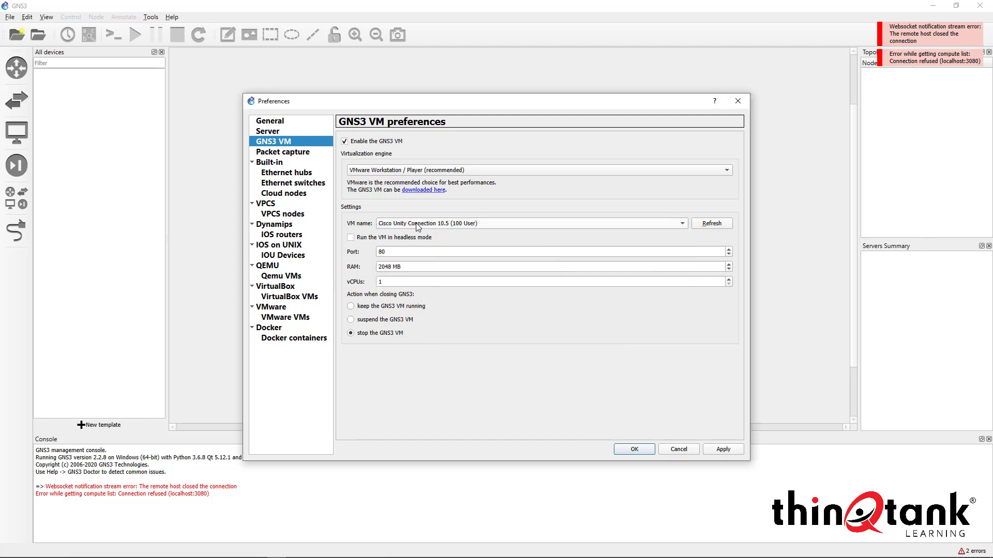
left_click(419, 224)
left_click(418, 362)
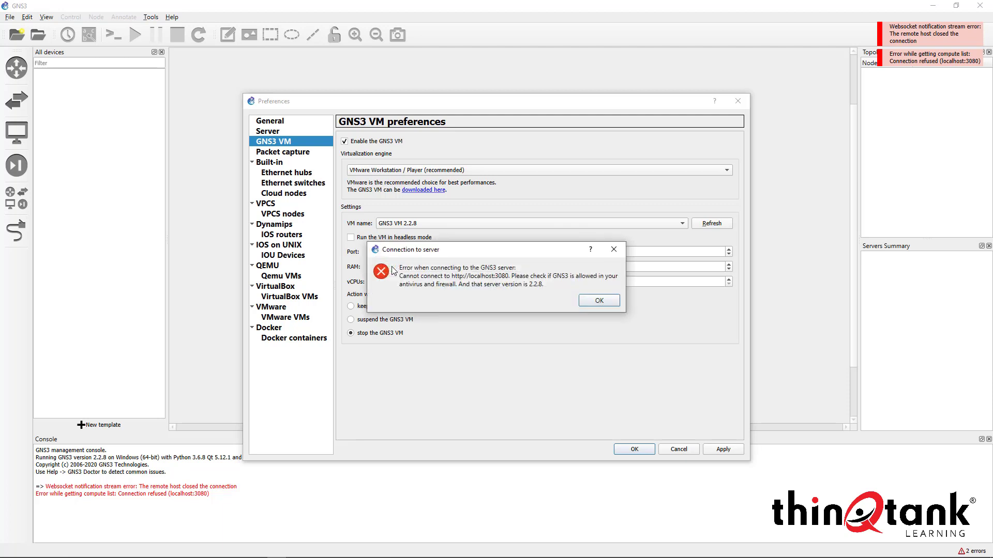
left_click(591, 305)
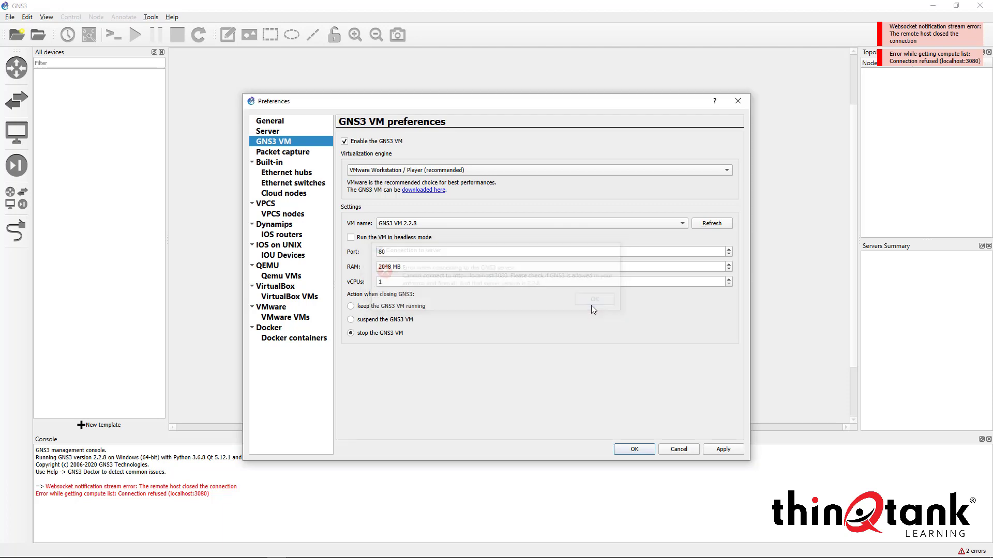
Set the GNS3 VM's RAM to 8192 MB and its vCPUs to 2
left_click(386, 266)
left_click_drag(393, 265, 355, 266)
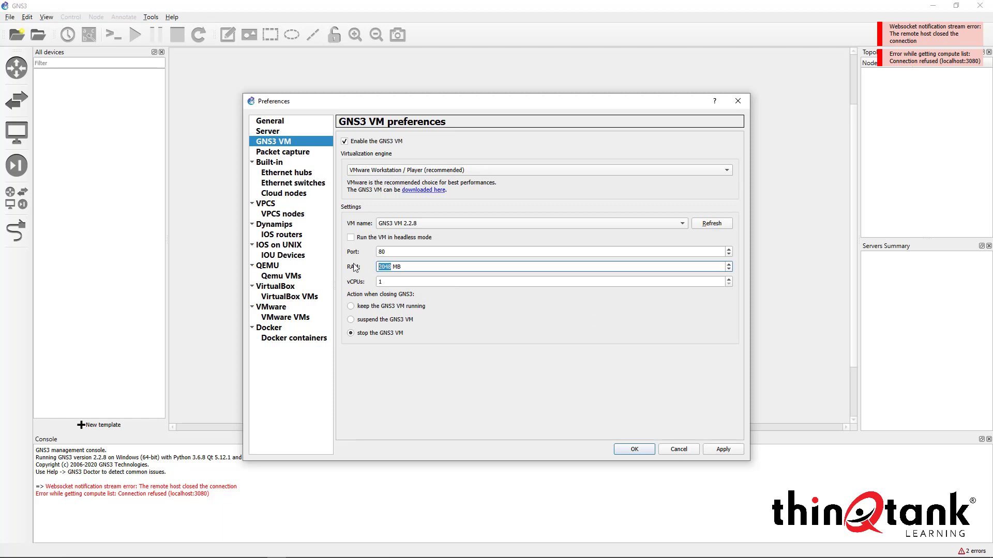
type("892")
key("BackSpace")
type("92")
left_click(391, 283)
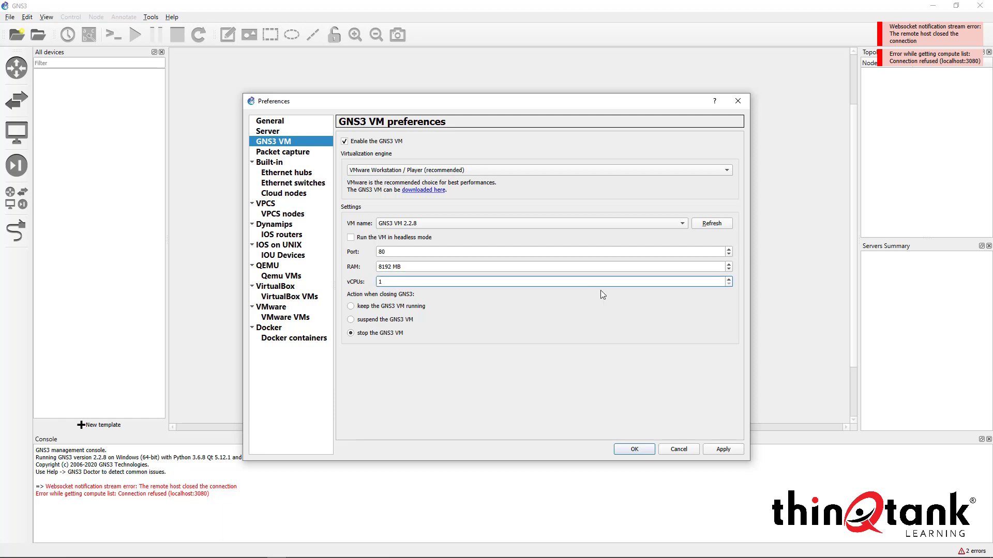
left_click(729, 279)
left_click(442, 265)
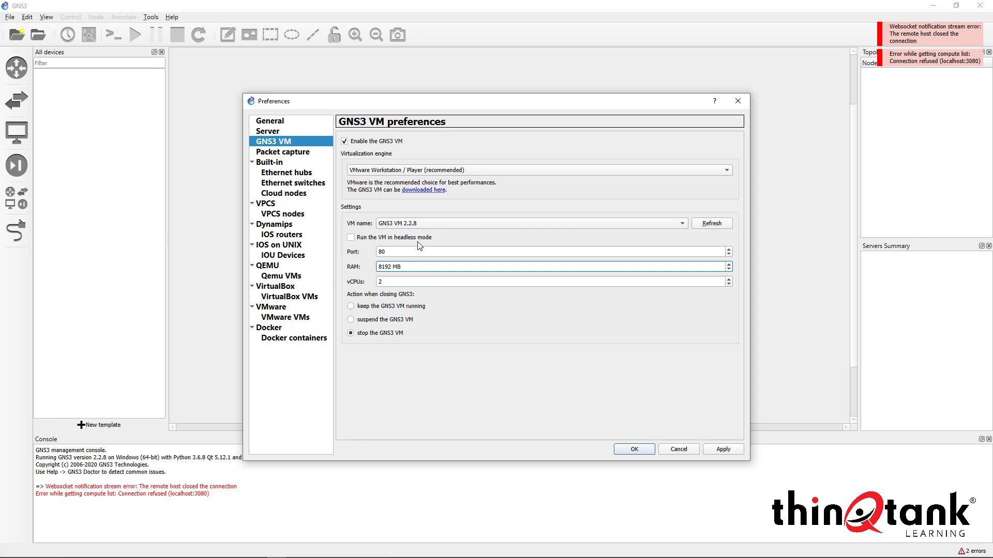
Keep the GNS3 VM running when GNS3 closes, then save the preferences and dismiss the error notifications
left_click(351, 307)
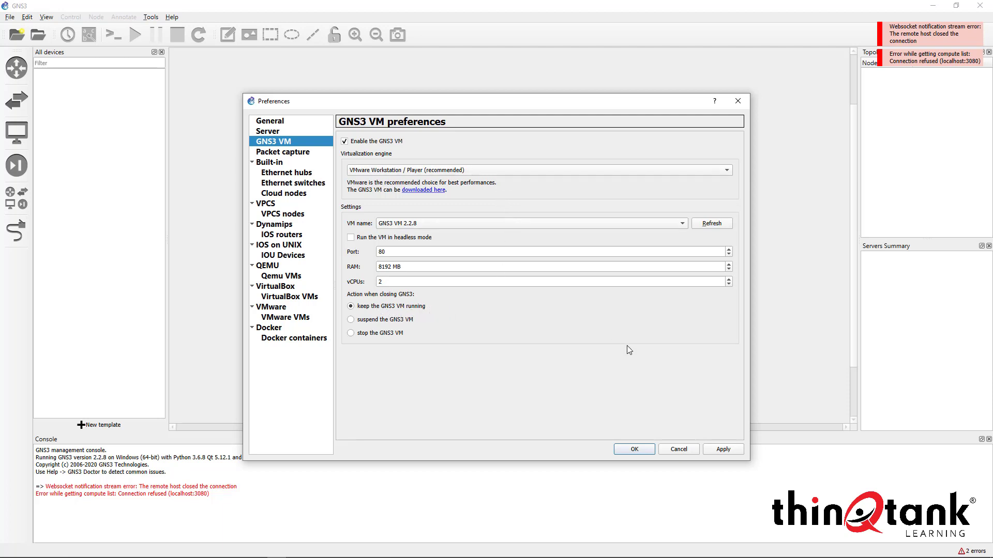
left_click(726, 450)
left_click(646, 453)
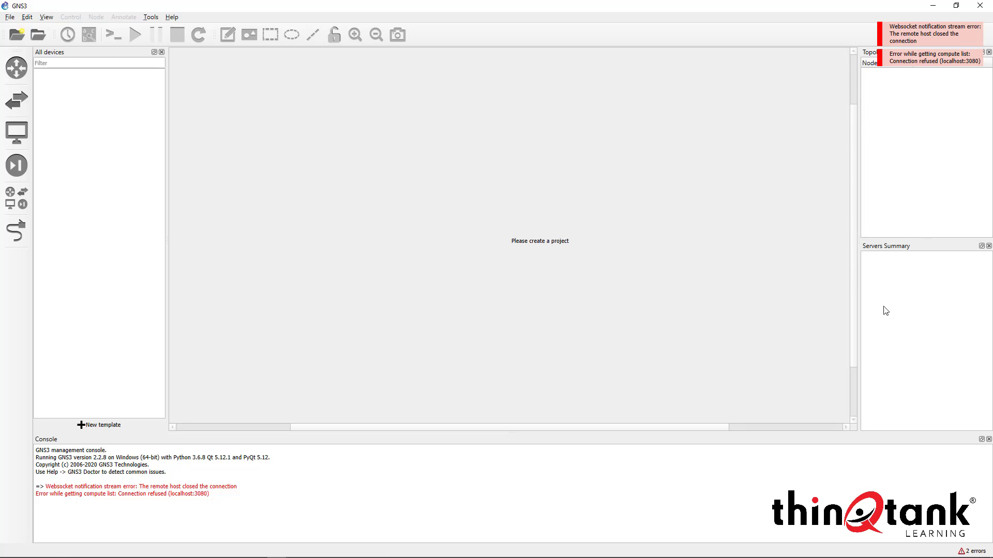
left_click(927, 28)
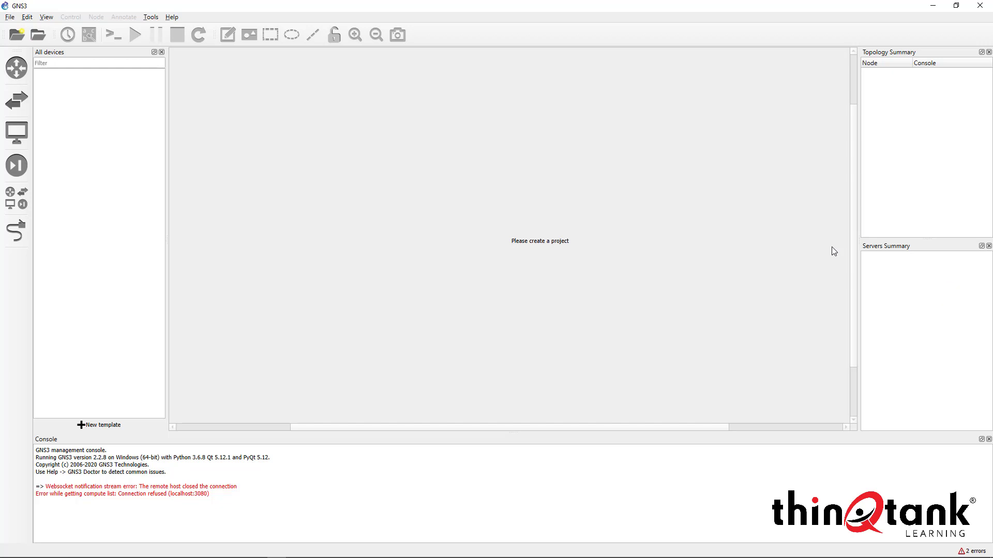
Restart GNS3, checking the running GNS3 VM in VMware Workstation before relaunching, and cancel the new project dialog
left_click(10, 16)
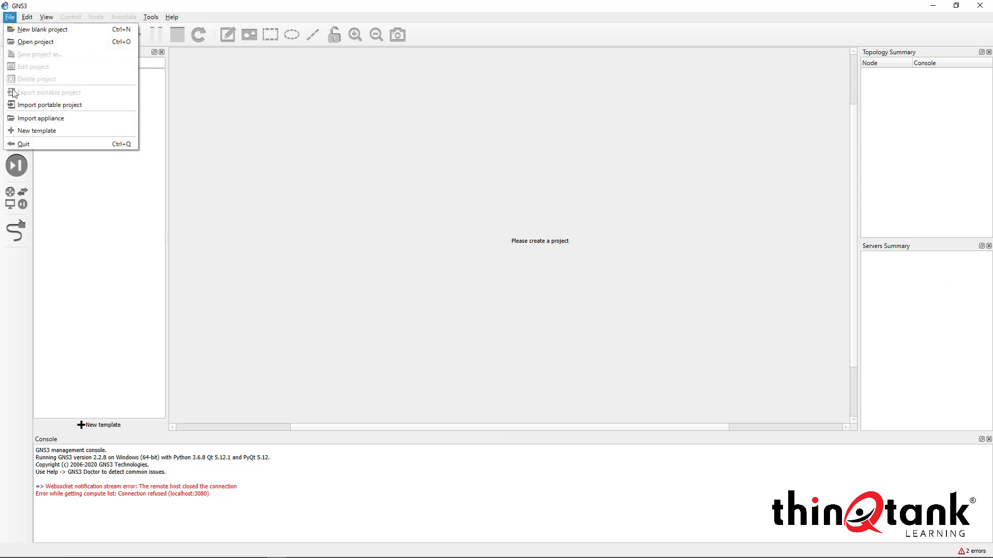
left_click(22, 144)
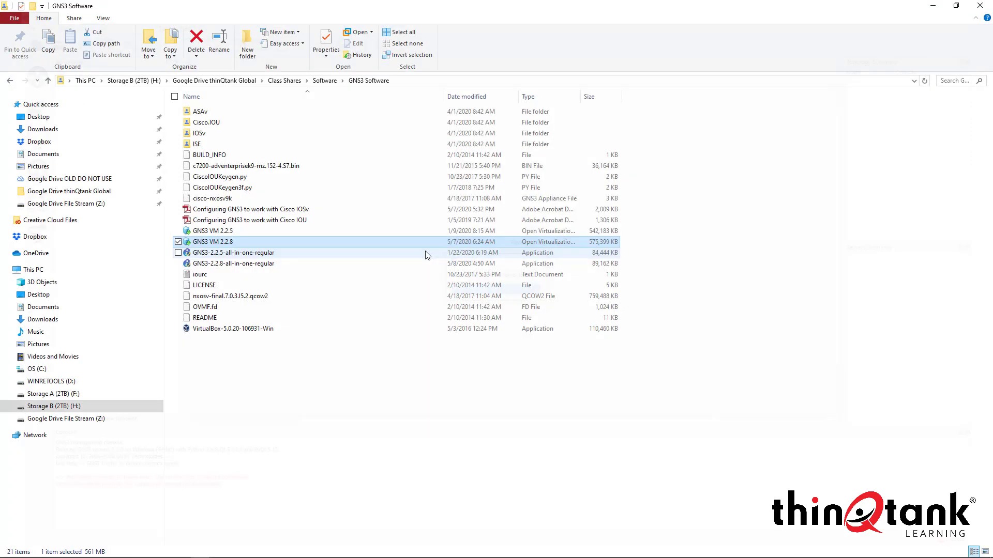
mouse_move(448, 551)
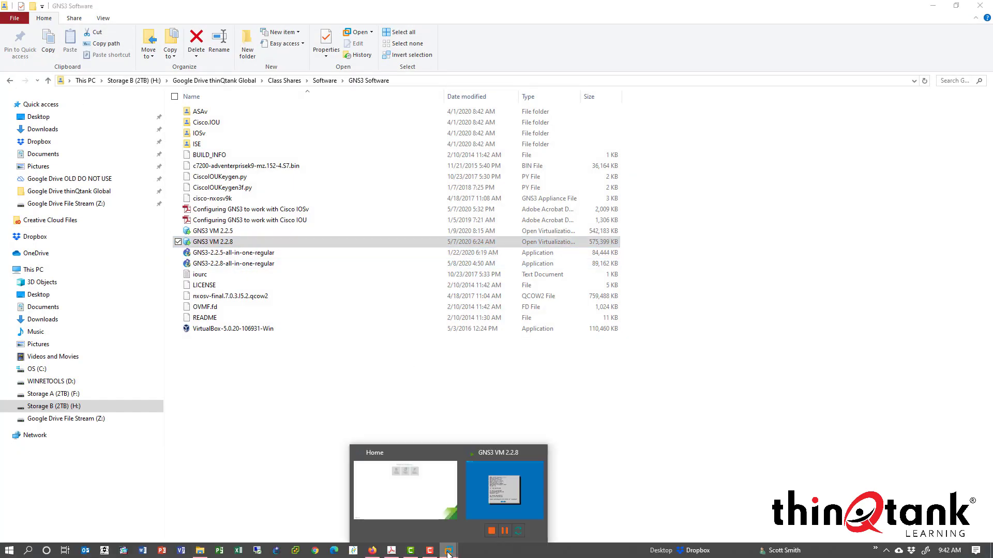
left_click(496, 478)
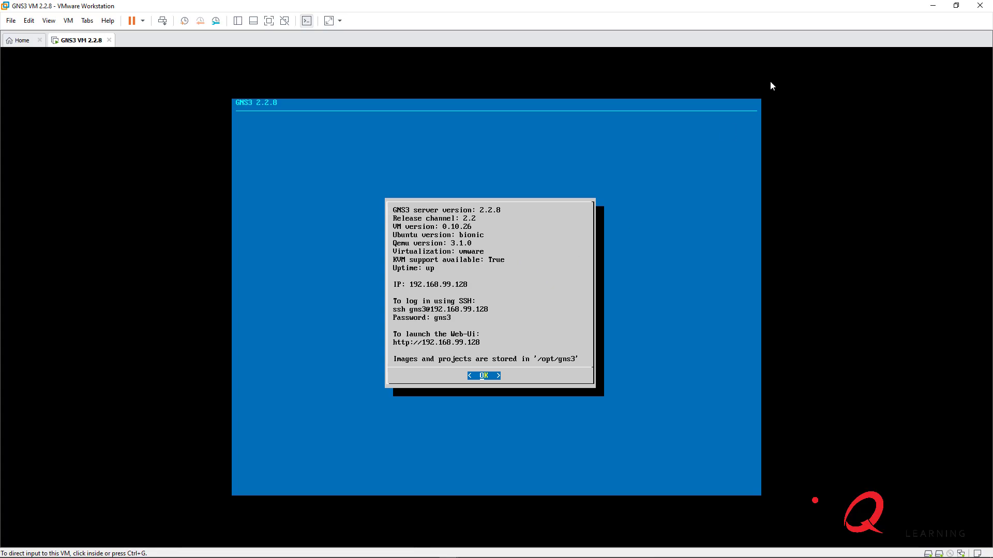
left_click(933, 6)
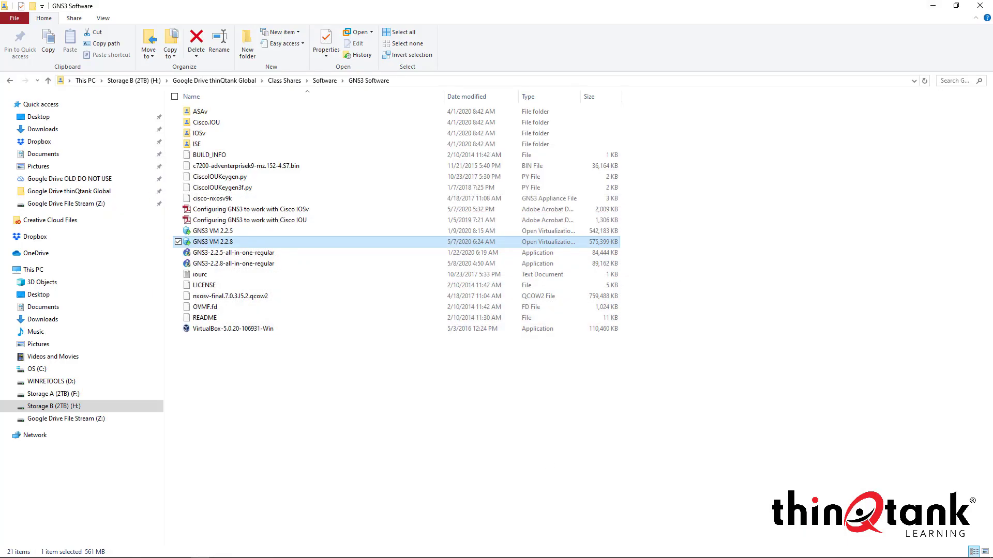
left_click(278, 551)
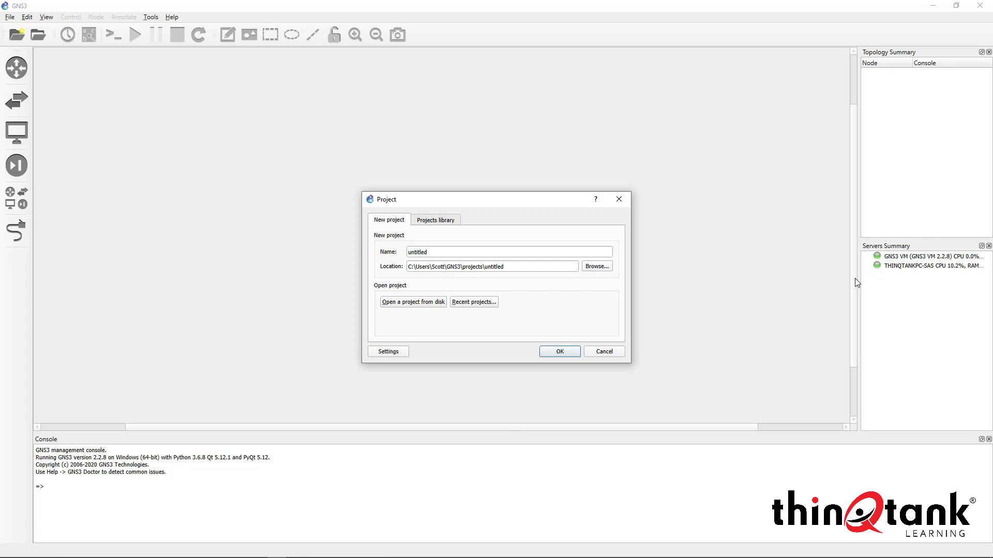
left_click(593, 352)
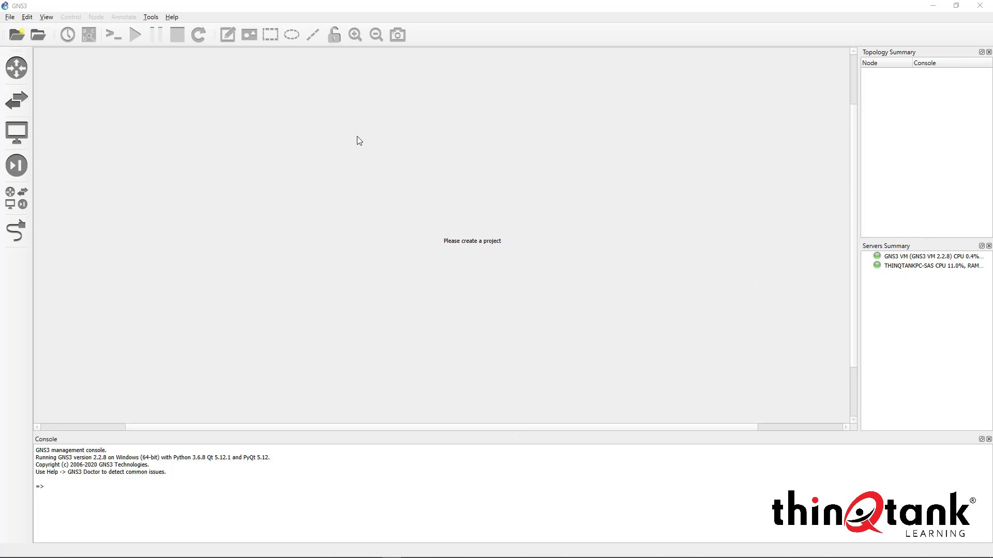
Open the console application settings in the GNS3 general preferences and examine the Telnet command
left_click(27, 17)
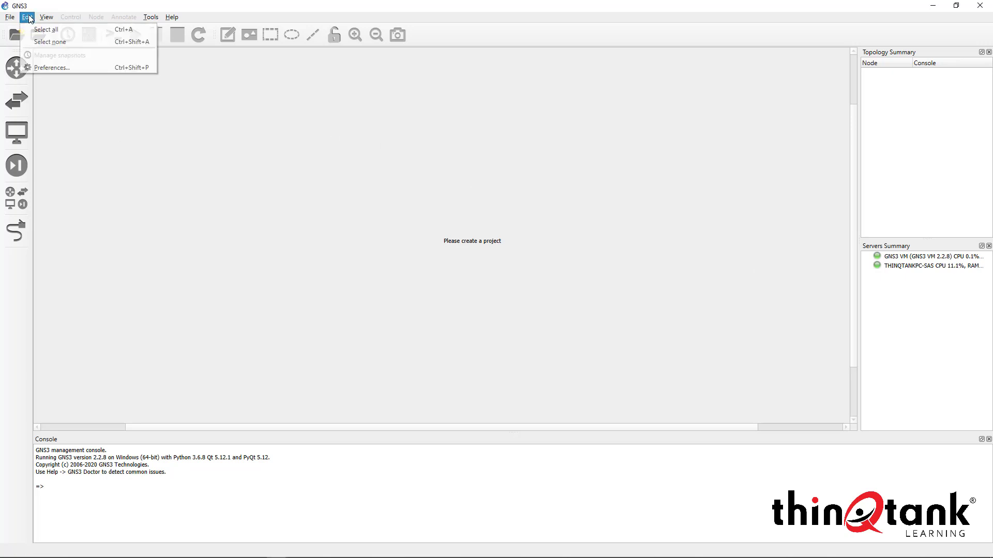
left_click(34, 67)
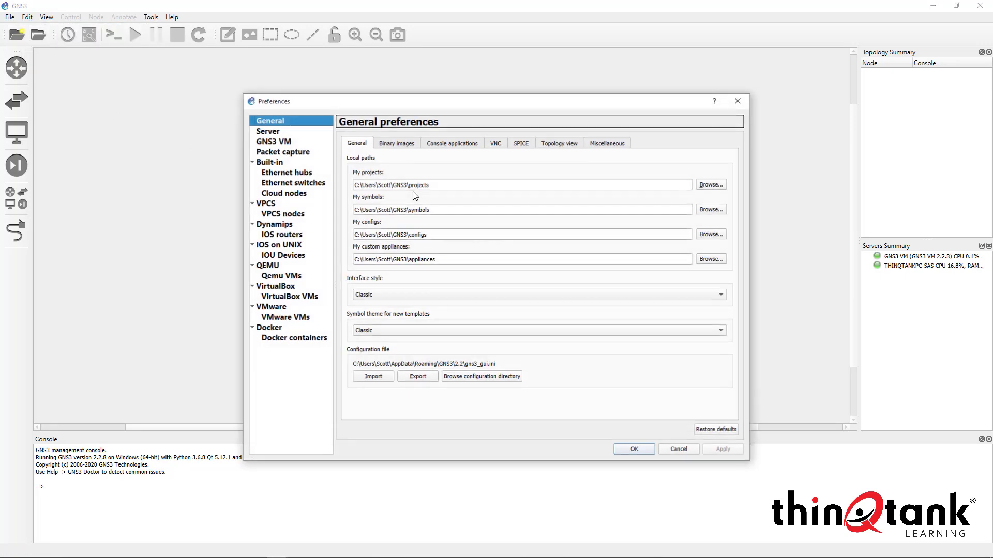
left_click(434, 149)
left_click_drag(400, 186, 355, 187)
left_click(378, 191)
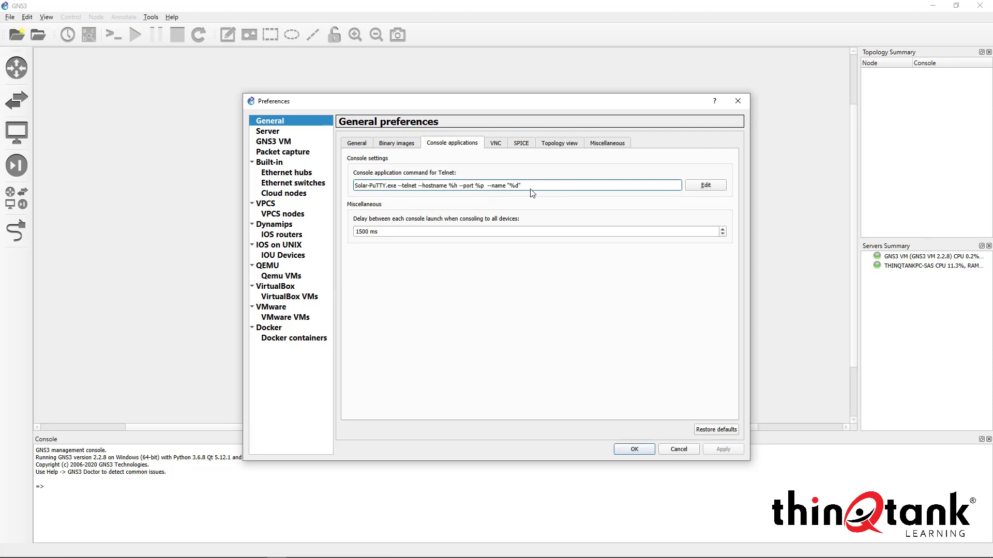
mouse_move(531, 190)
Replace the Telnet console command with the path c:\Program Files (x86)\SuperPUTTY\SuperPutty.exe
left_click(693, 186)
left_click_drag(534, 299, 304, 278)
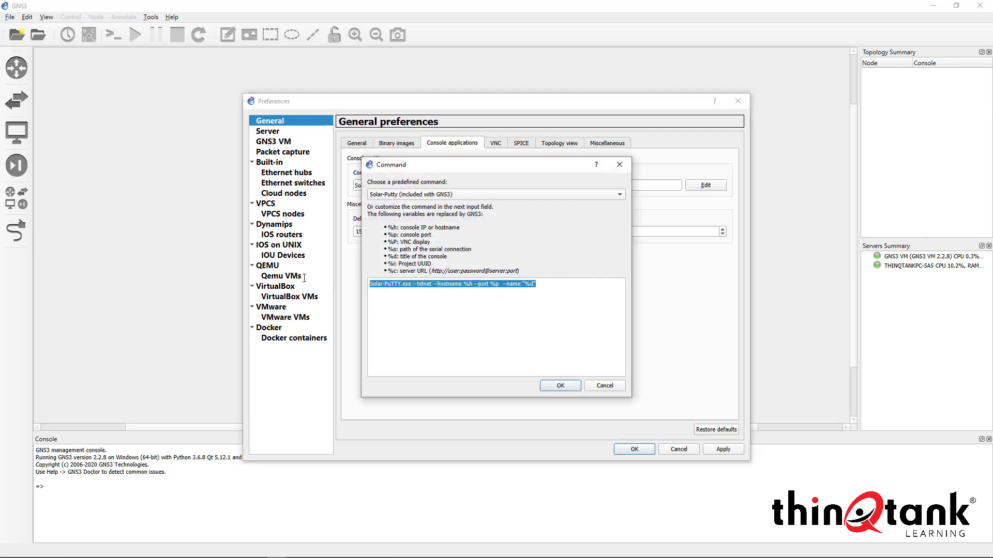
type("c:\\")
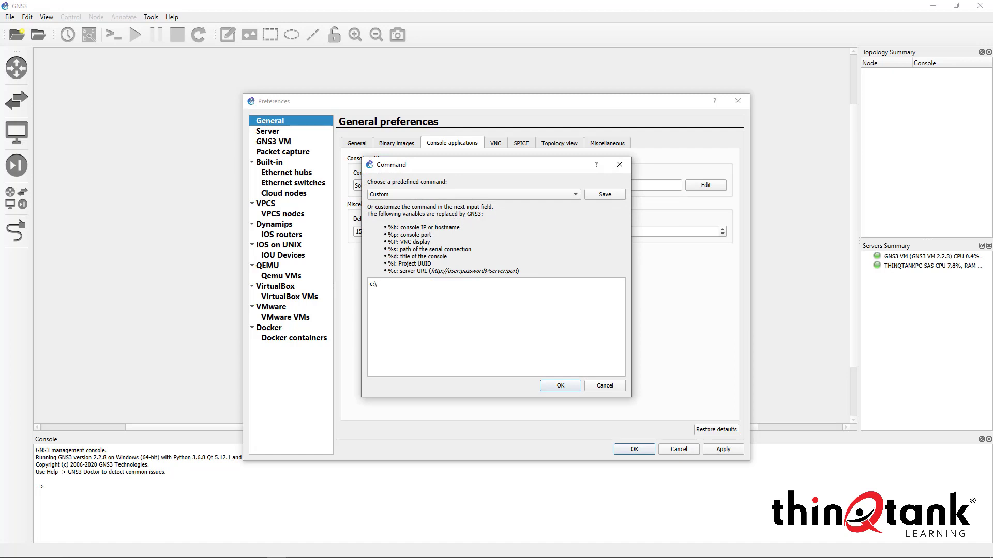
type("Program Files\\")
key("BackSpace")
type("(x86)\\SuperPUTTY\\S")
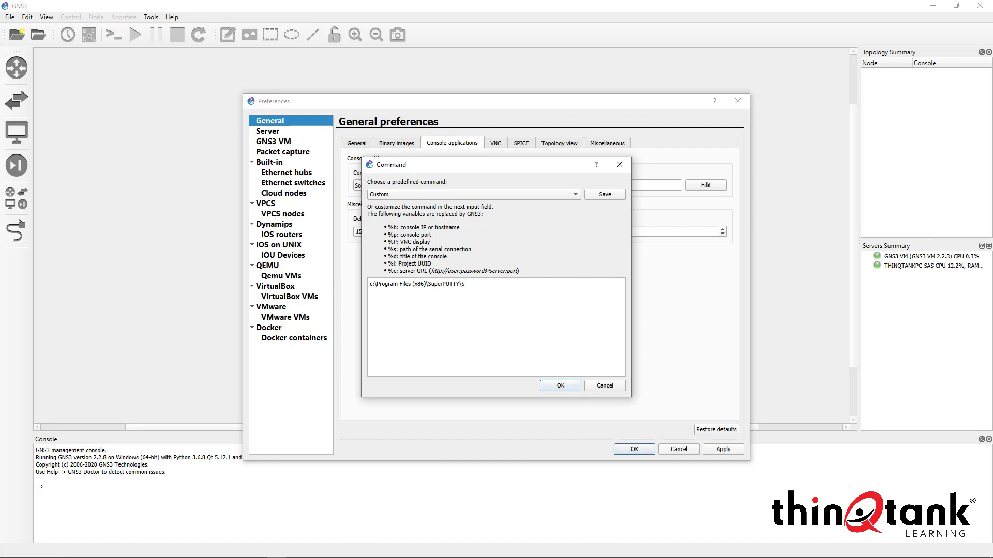
type("uperPuttu")
type(".exe")
Append the arguments -telnet "%h -P %p -wt \%d\"" to the Telnet console command and save the preferences
type(" -telnet")
type("%h")
type(" -P")
type("%")
type("p -wt \\%")
type("d\\")
type("\\")
left_click(557, 386)
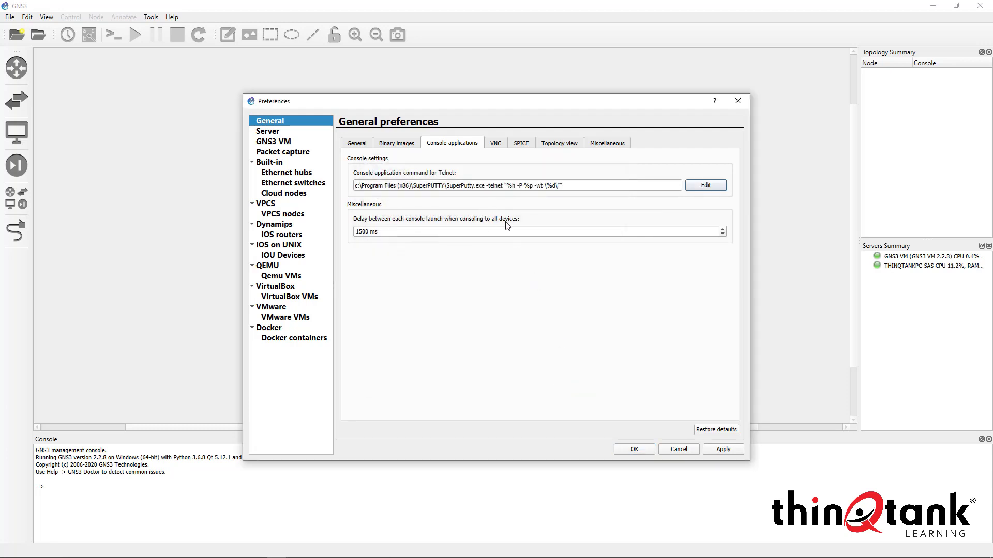
left_click(714, 448)
left_click(635, 449)
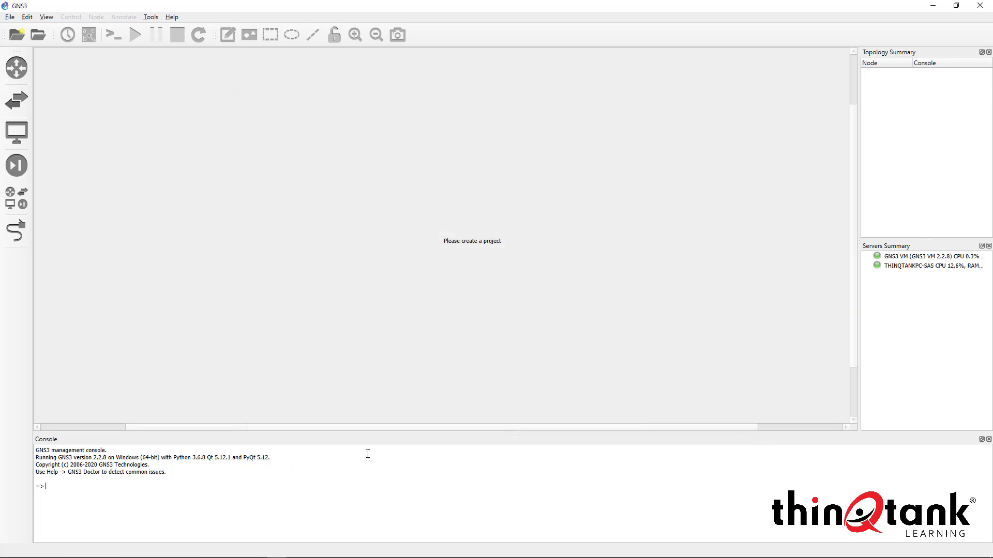
Launch SuperPuTTY, restore its window to a smaller size, and open its options
key("super")
type("super")
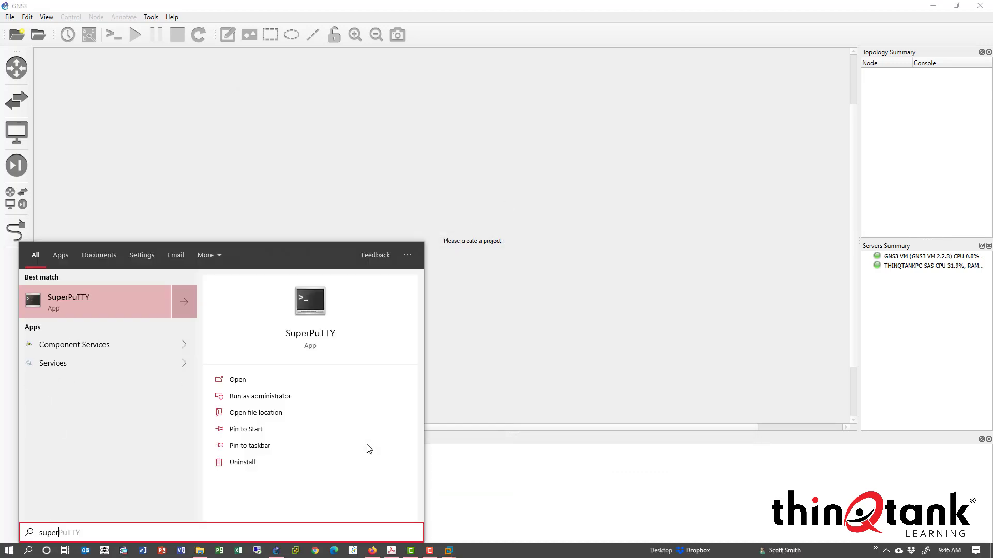
key("Return")
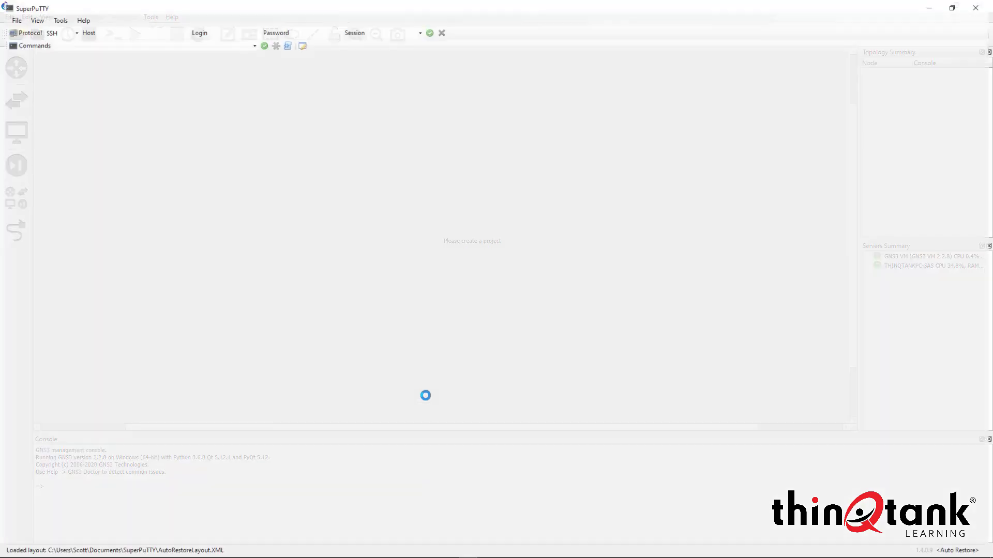
double_click(261, 10)
left_click(237, 120)
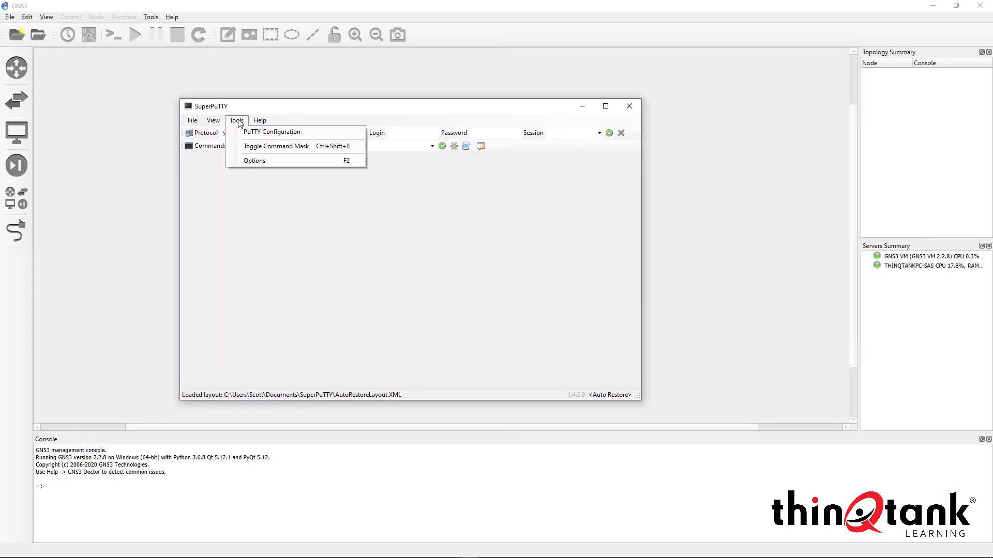
left_click(247, 161)
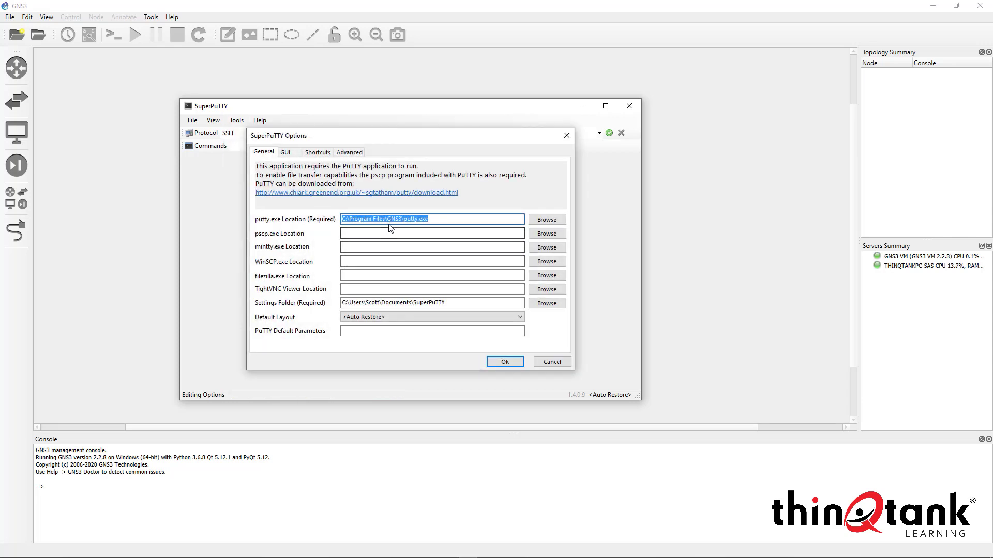
Check the required putty.exe location in the SuperPuTTY options
left_click(429, 219)
left_click_drag(428, 219, 406, 218)
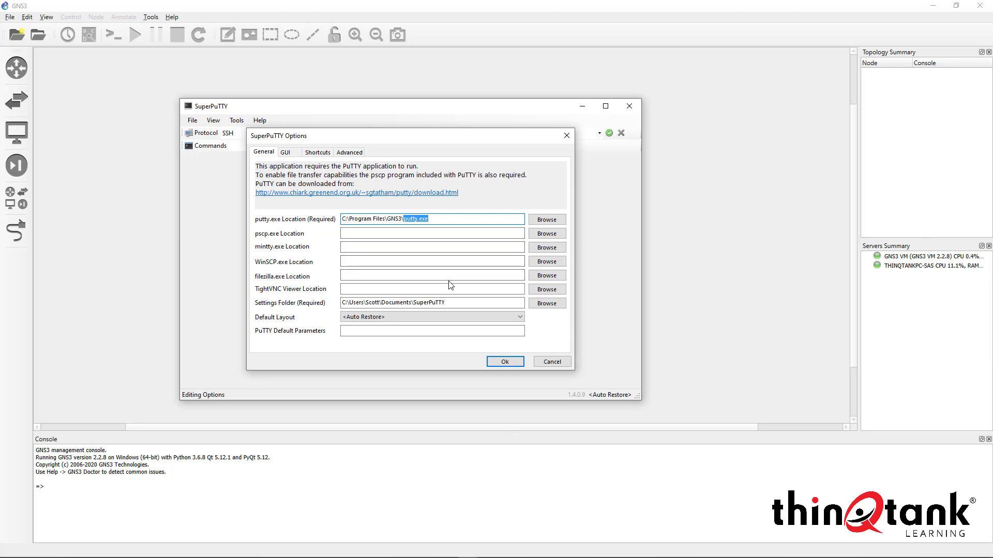
left_click_drag(436, 219, 342, 219)
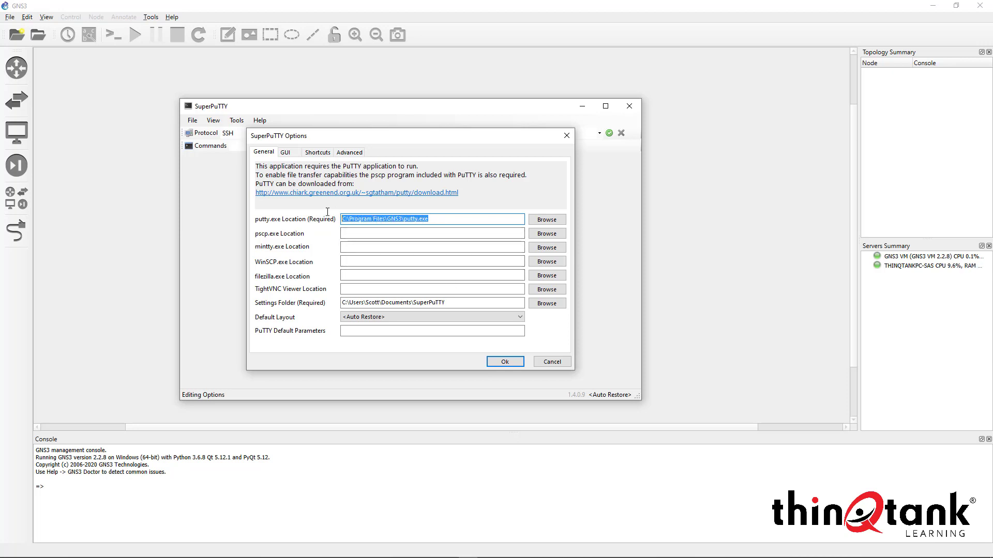
left_click(399, 236)
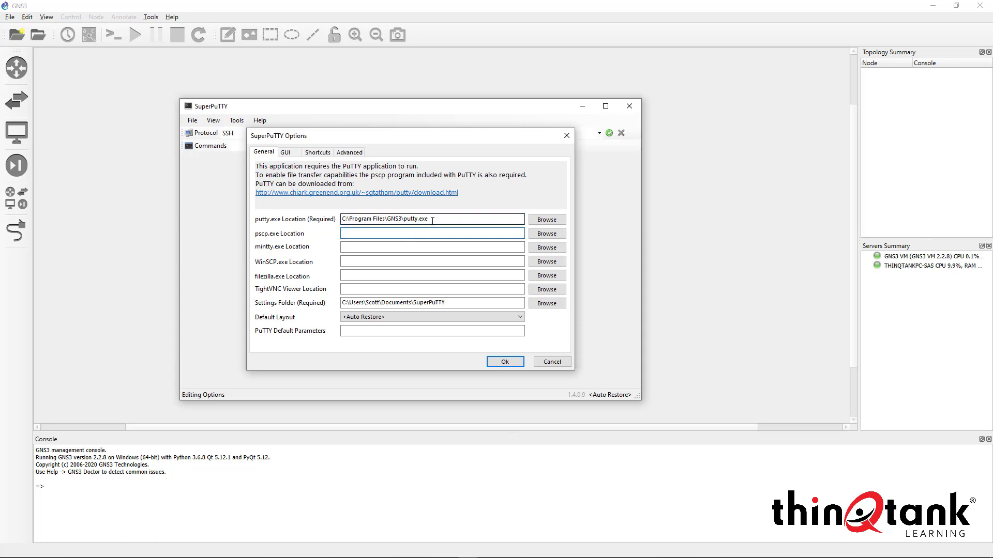
left_click_drag(492, 136, 504, 155)
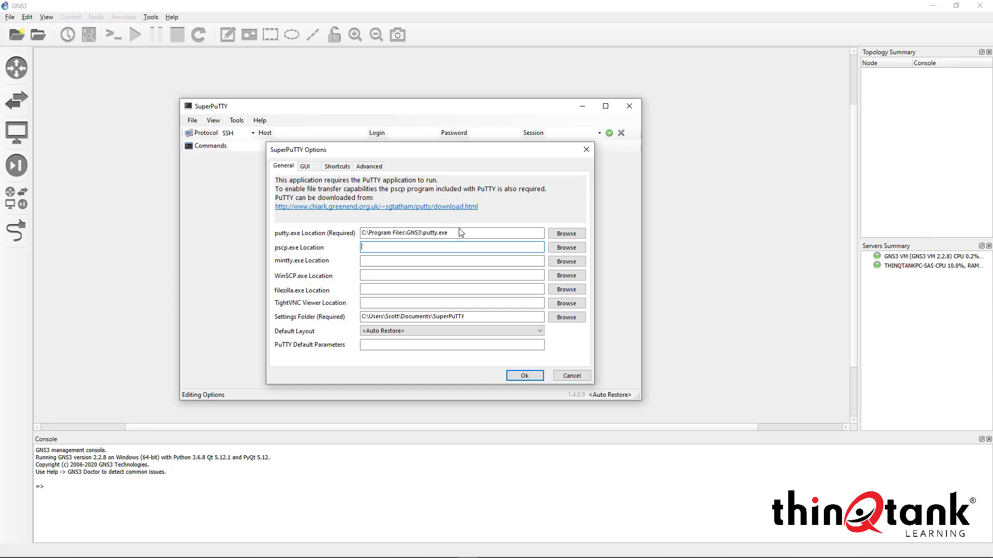
Check the full putty.exe path, accept the SuperPuTTY options, and exit SuperPuTTY
left_click_drag(523, 232, 427, 232)
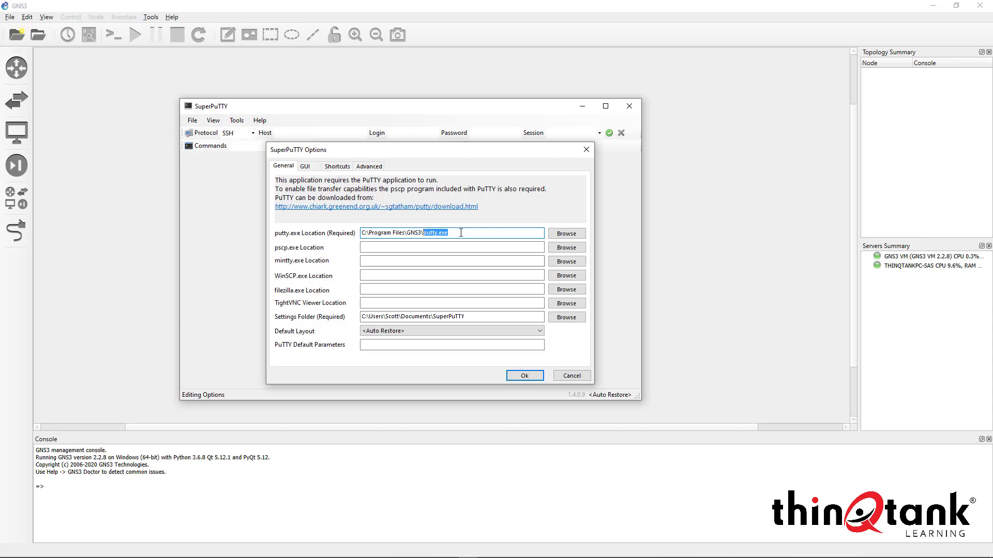
left_click_drag(461, 233, 339, 235)
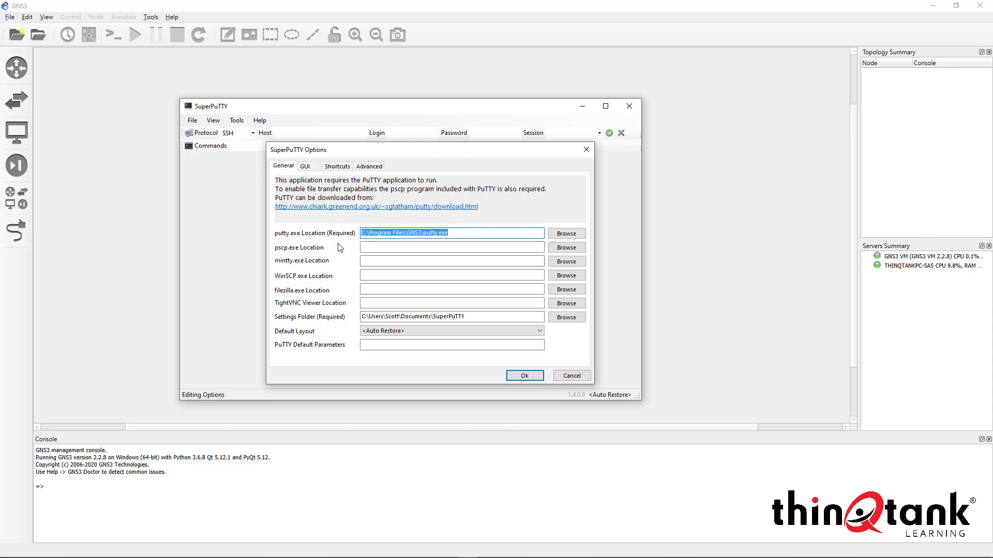
left_click(526, 376)
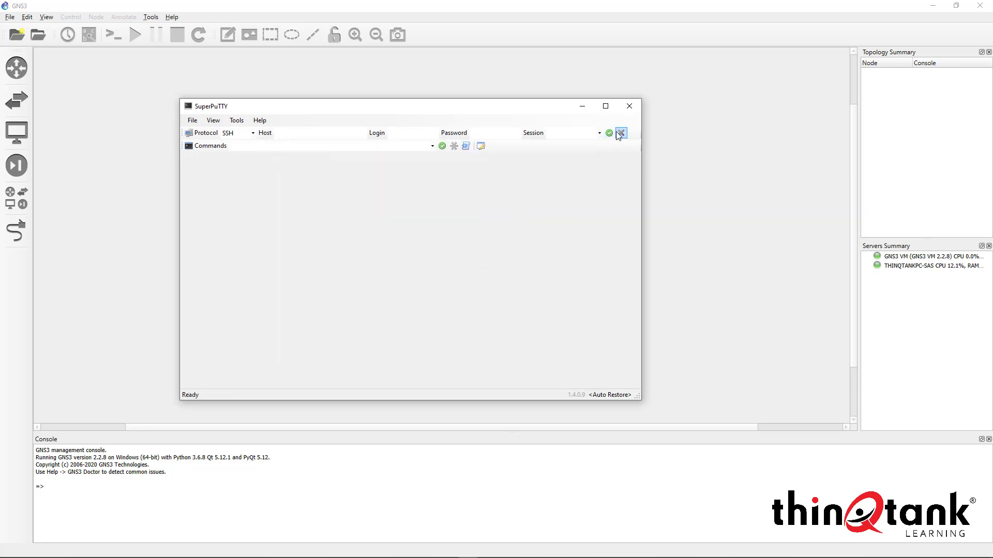
left_click(630, 107)
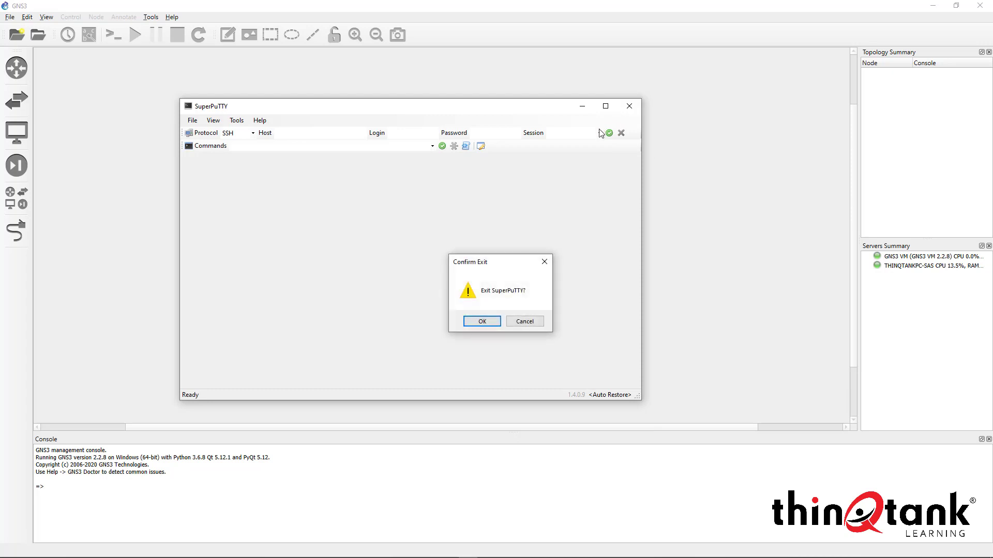
left_click(493, 325)
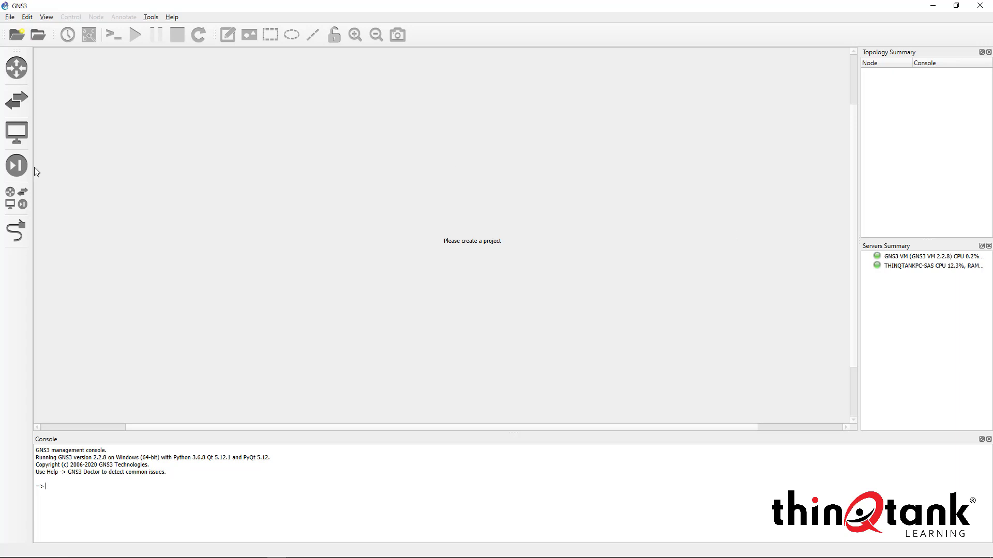
Show all devices and start a new template that installs an appliance from the GNS3 server
left_click(11, 203)
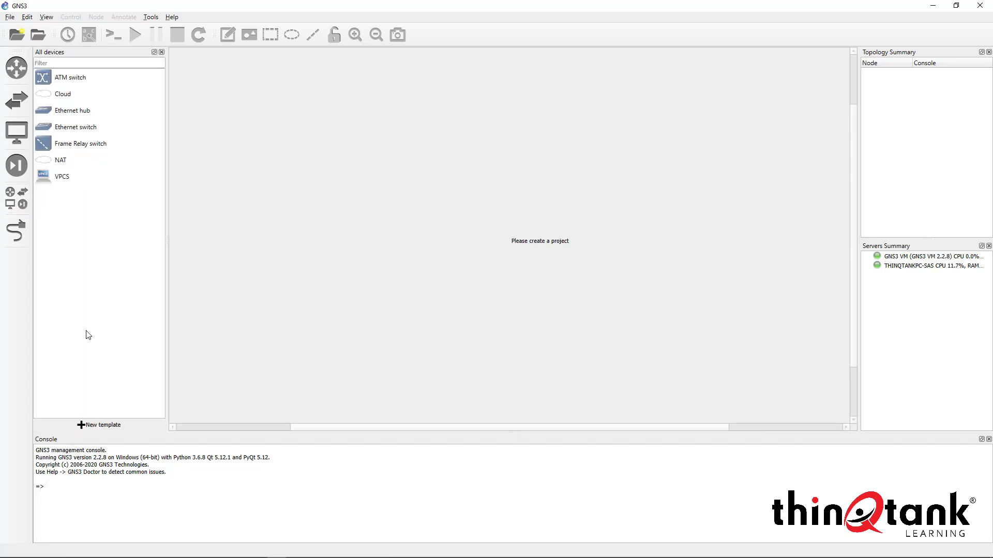
left_click(101, 427)
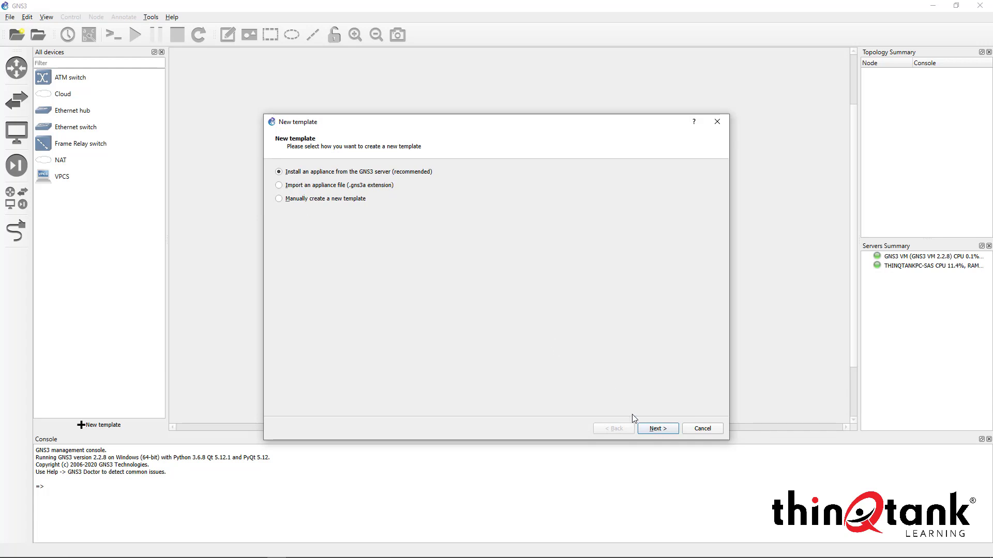
left_click(654, 430)
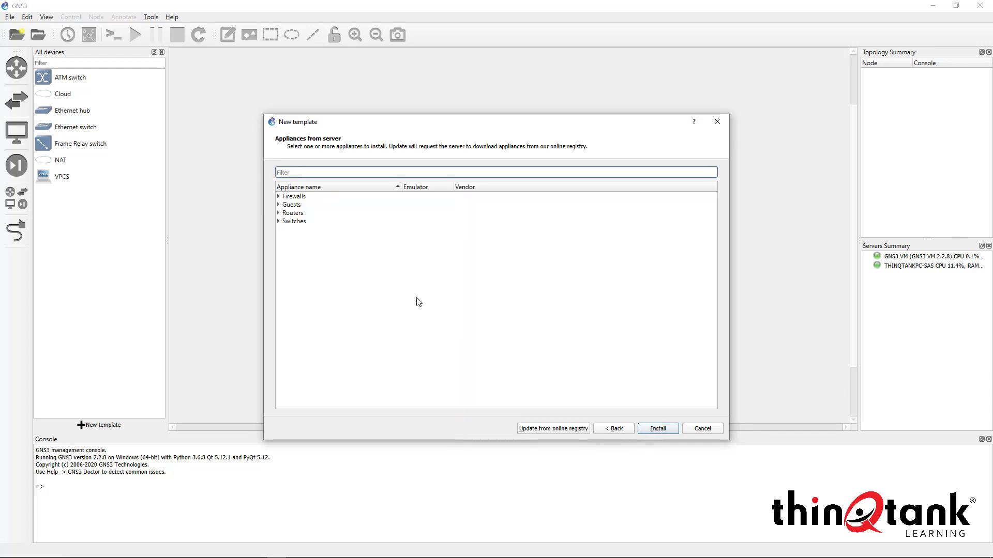
Choose the Cisco IOSv appliance from the Routers category and start its installation
left_click(278, 214)
scroll(328, 305, "down", 7)
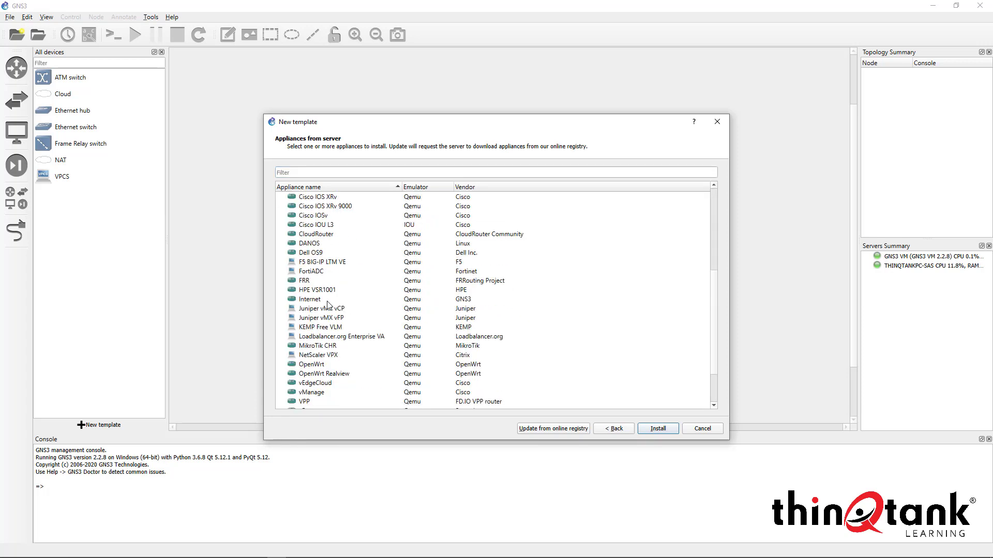
scroll(327, 306, "down", 1)
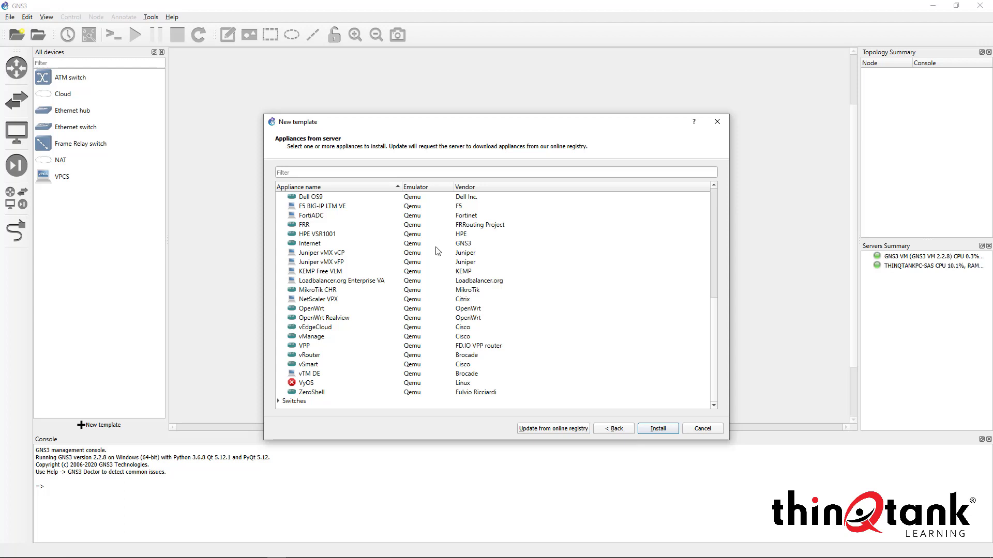
scroll(436, 251, "up", 8)
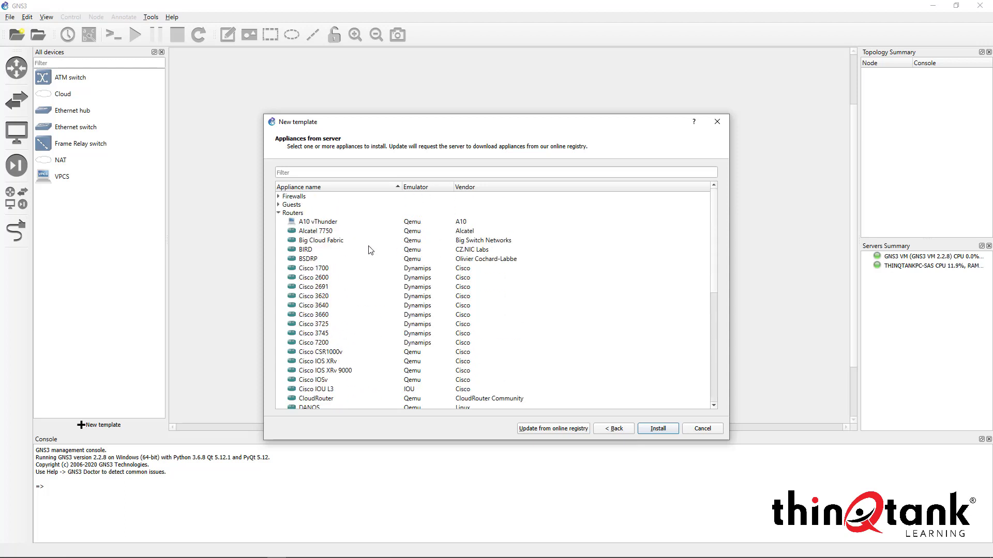
scroll(346, 262, "down", 2)
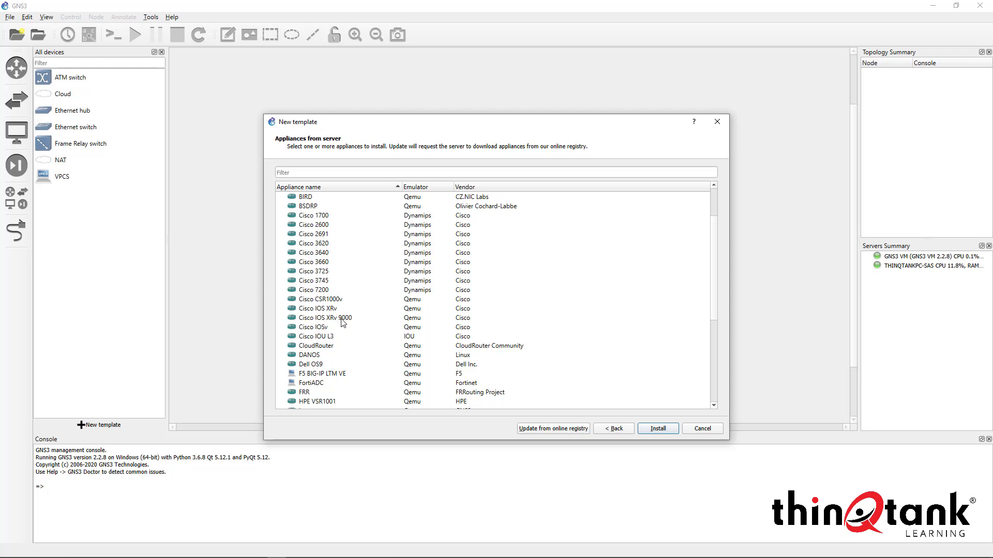
left_click(327, 328)
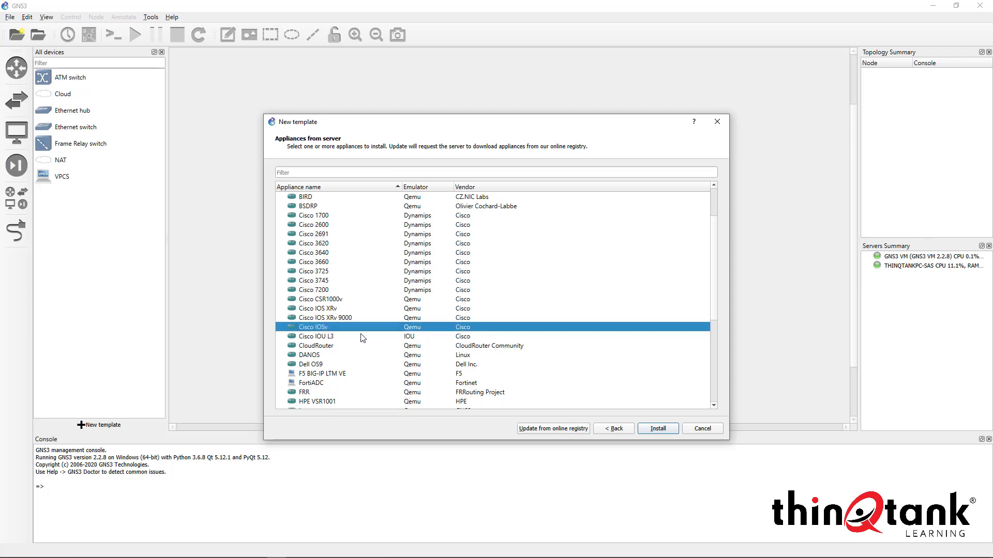
mouse_move(339, 331)
left_click(654, 430)
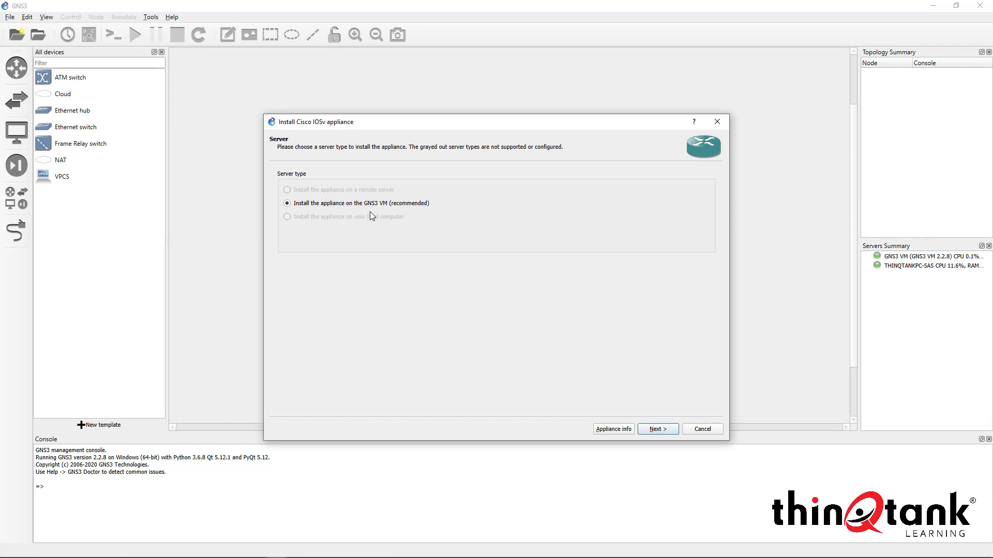
Accept the GNS3 VM and the /usr/bin/qemu-system-x86_64 (v3.1.0) binary, and expand the required files of IOSv version 15.6(1)T
left_click(672, 431)
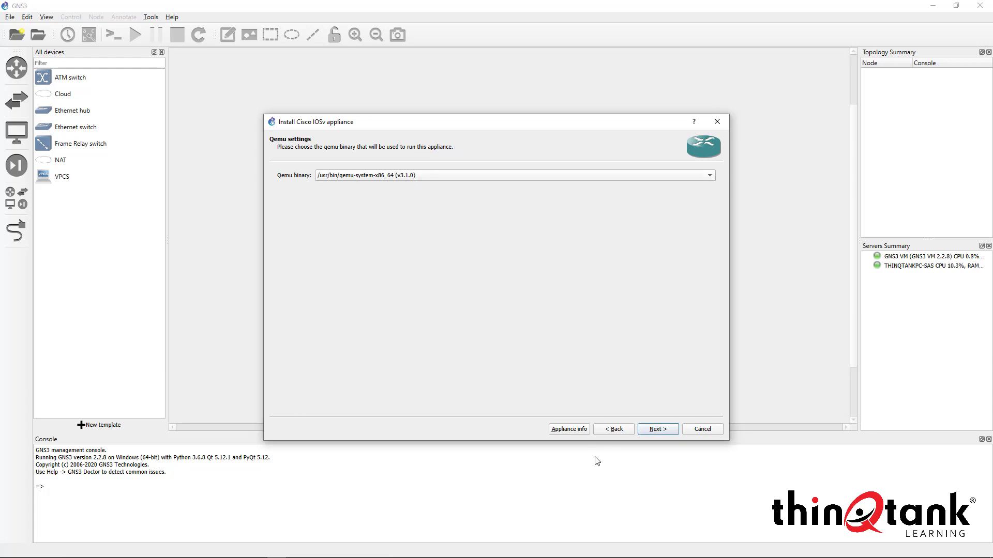
left_click(653, 431)
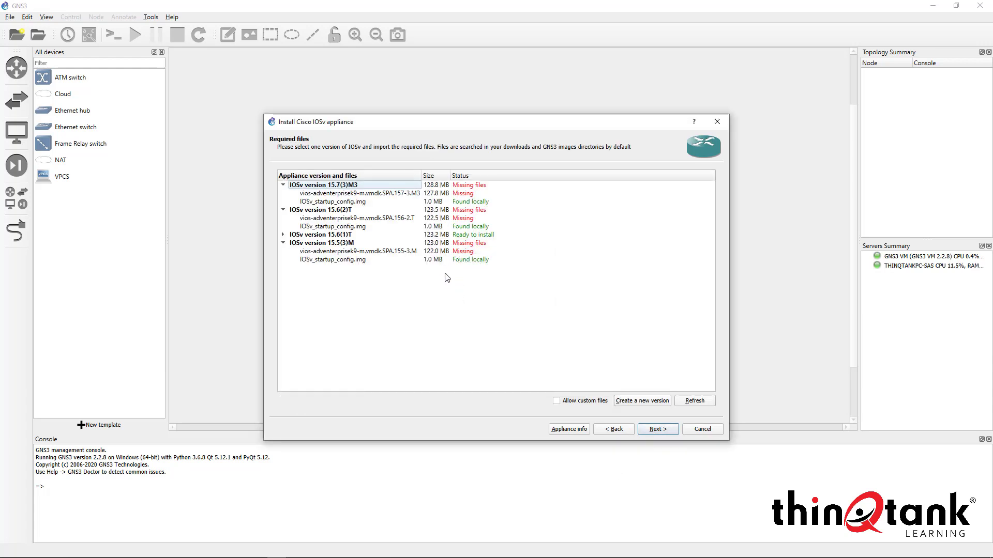
left_click(332, 212)
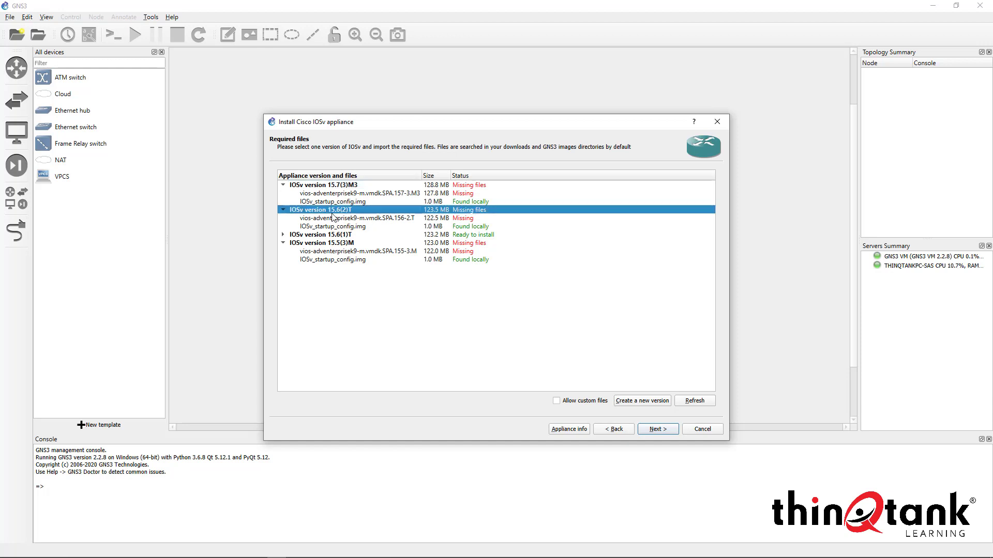
left_click(333, 236)
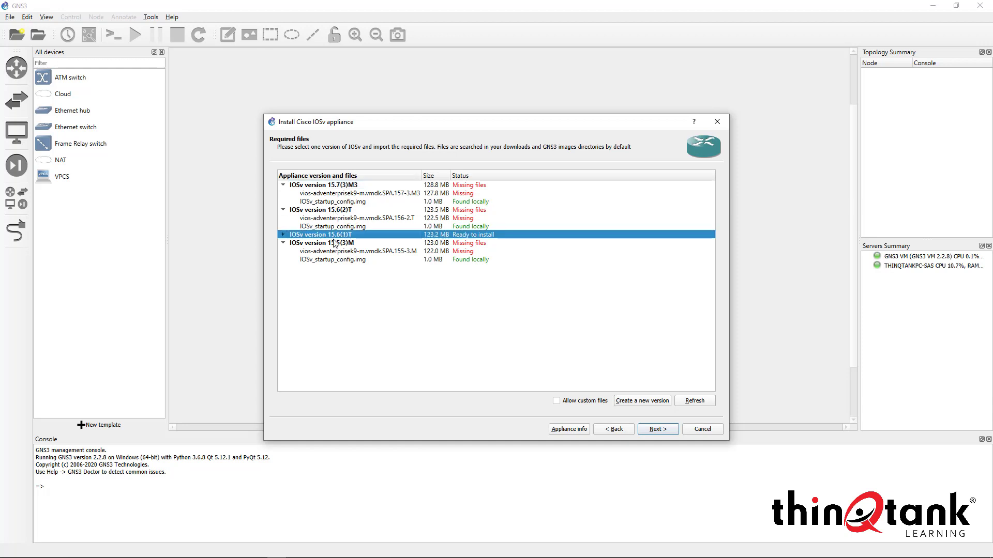
left_click(283, 234)
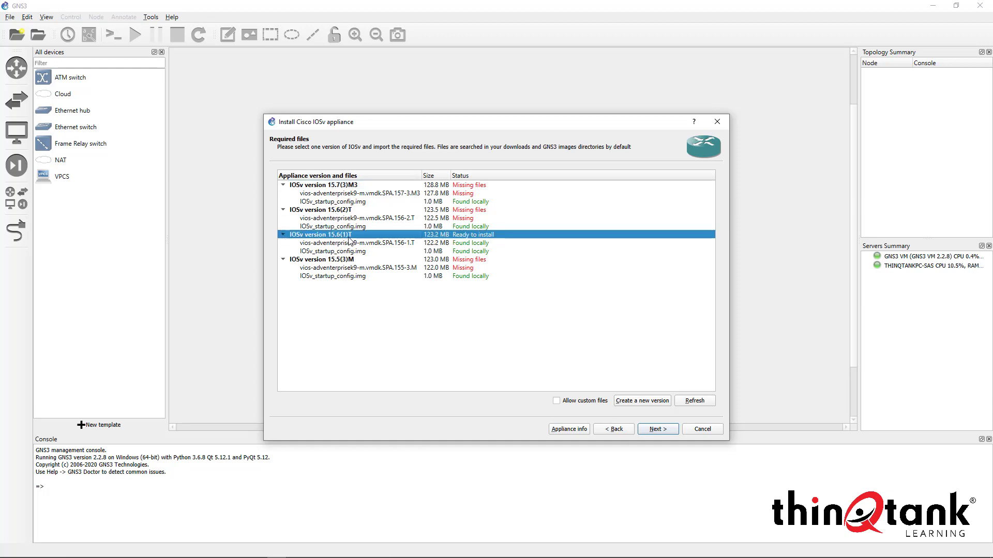
Examine the image files in the IOSv folder of GNS3 Software in File Explorer, with full file names shown, and return to GNS3
mouse_move(355, 555)
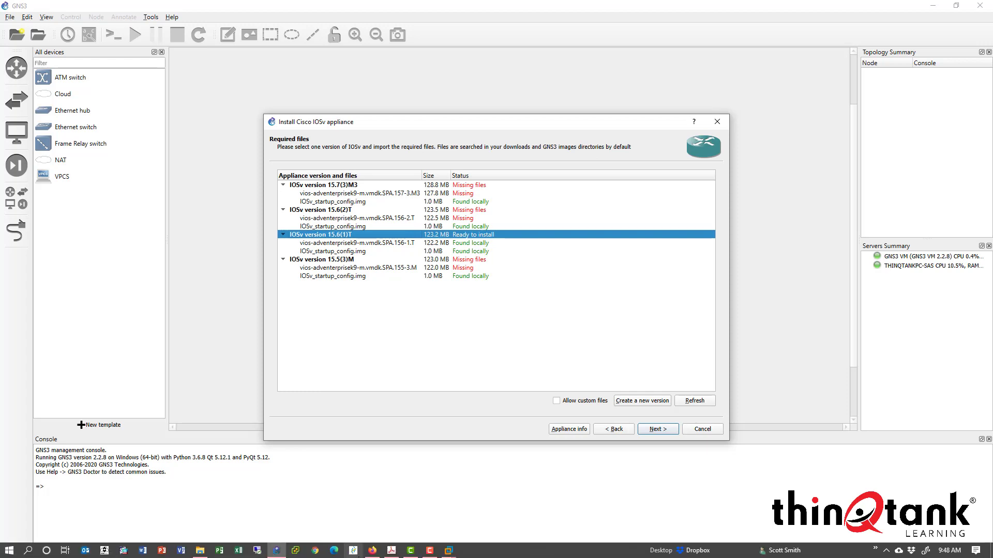
left_click(200, 550)
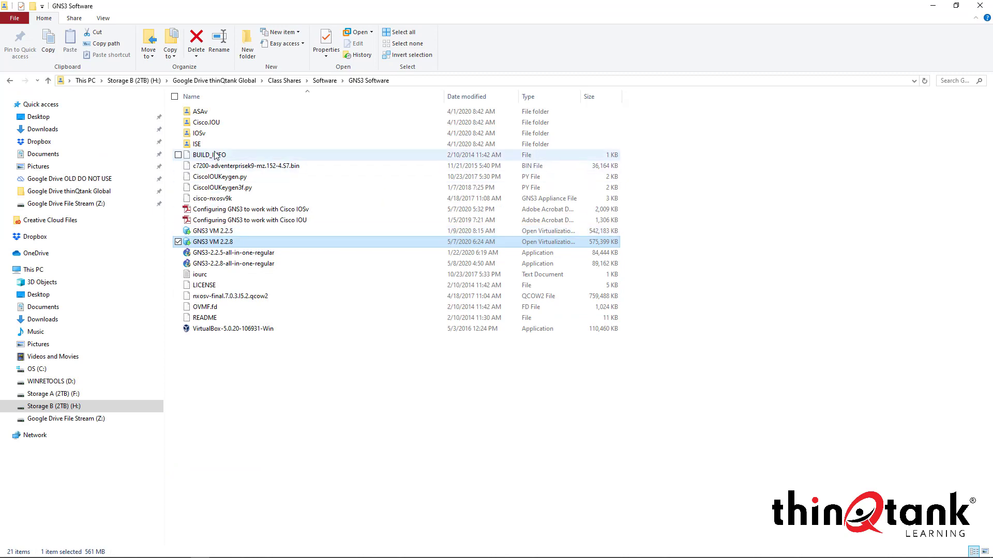
double_click(199, 133)
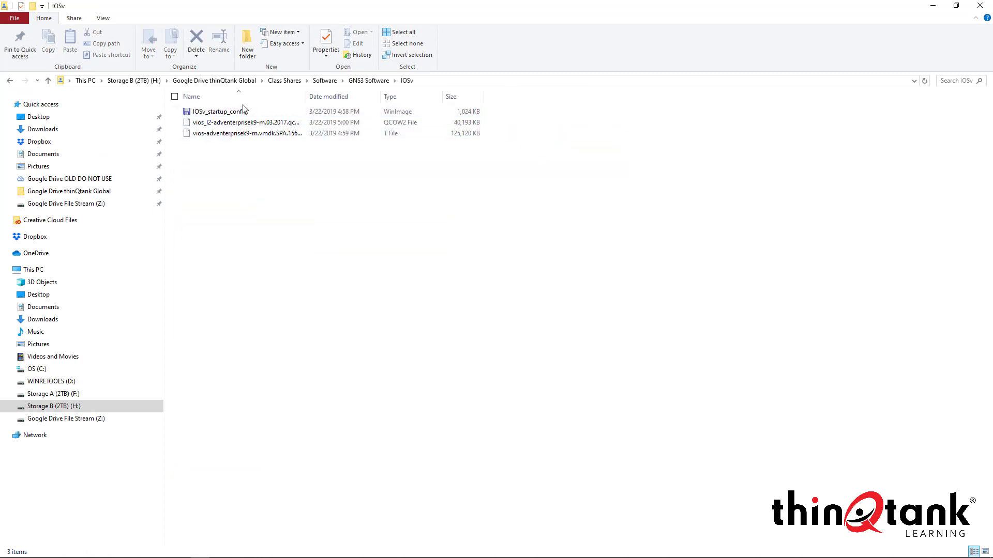
left_click_drag(315, 97, 352, 97)
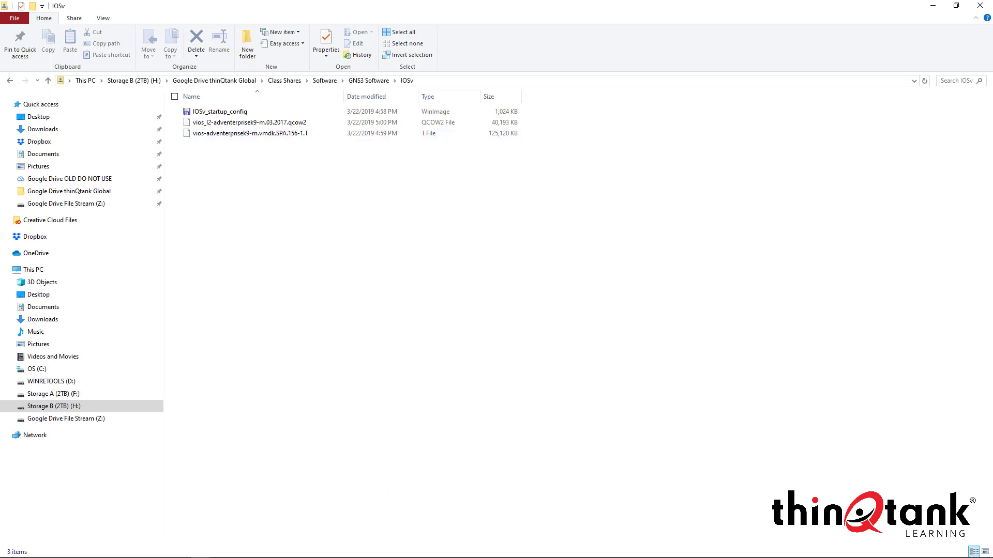
mouse_move(310, 553)
left_click(276, 551)
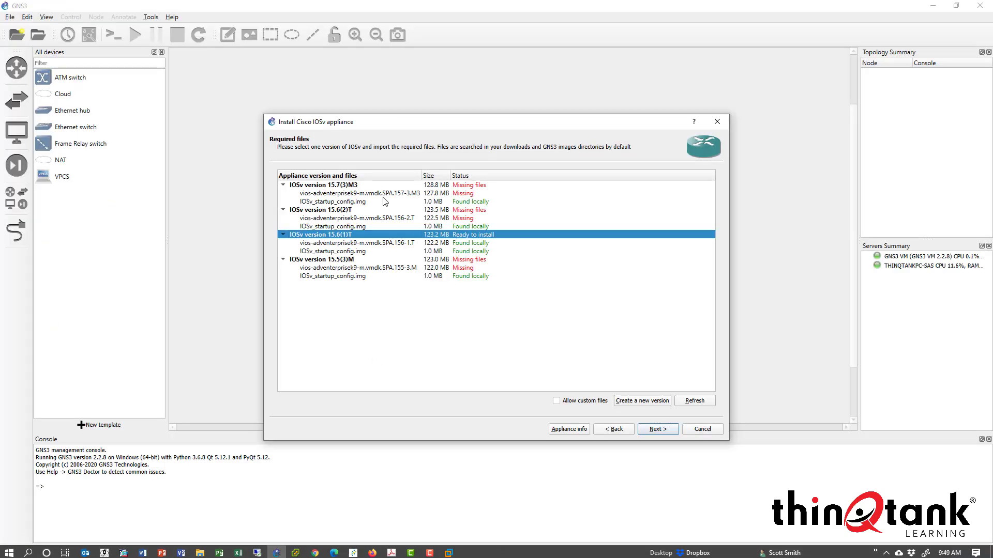
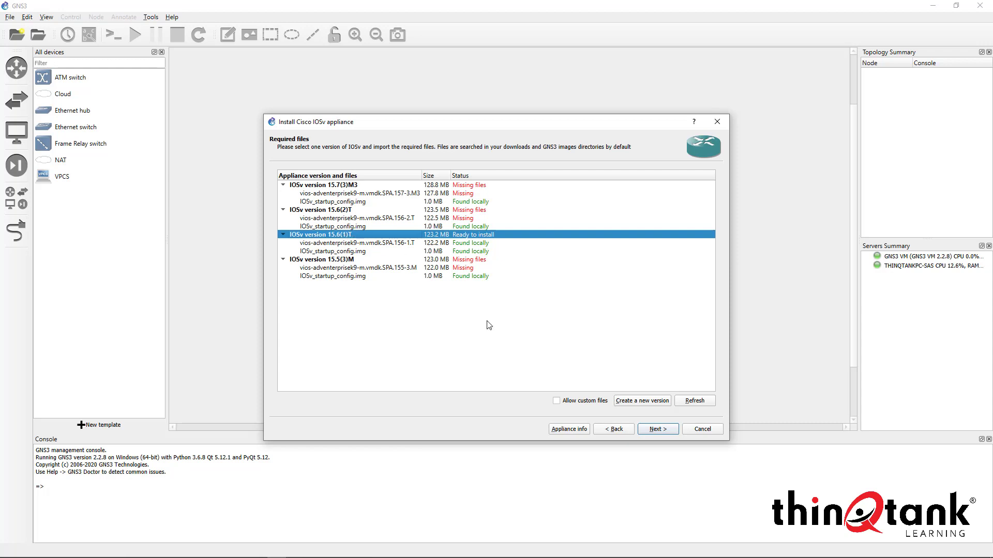
Start importing the vios-adventerprisek9-m.vmdk.SPA.156-1.T image of IOSv 15.6(1)T and browse to Class Shares > Software > GNS3 Software > IOSv on the Google Drive share
left_click(329, 244)
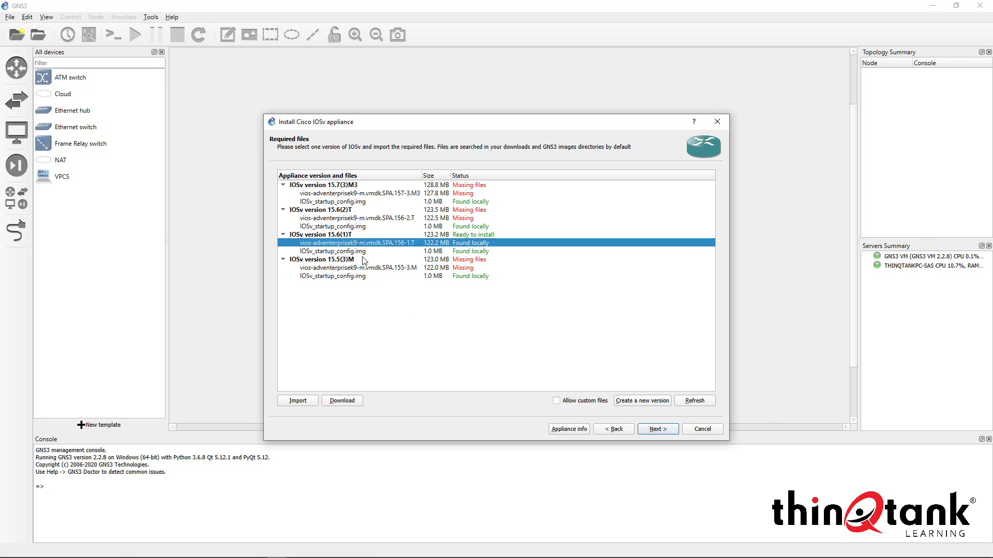
left_click(340, 235)
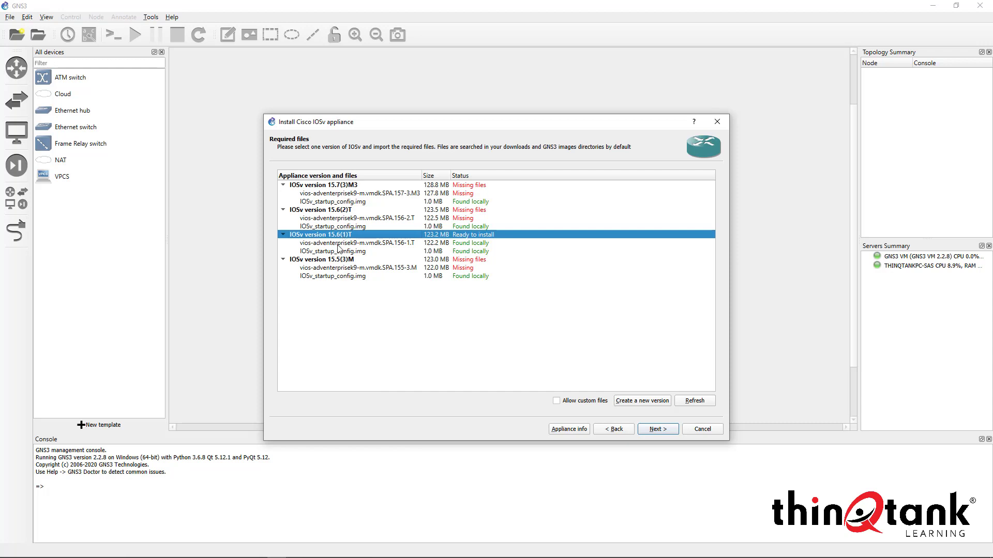
left_click(339, 244)
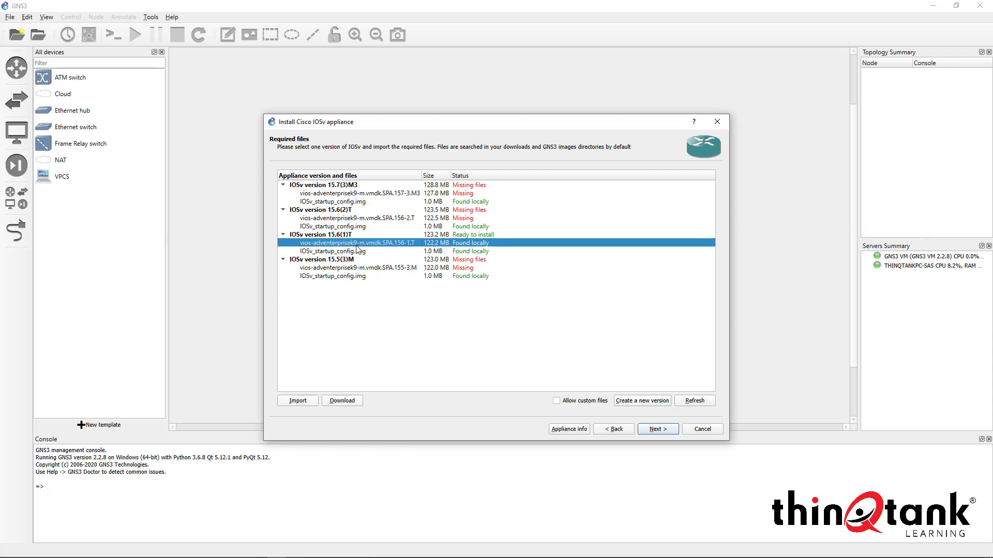
left_click(297, 401)
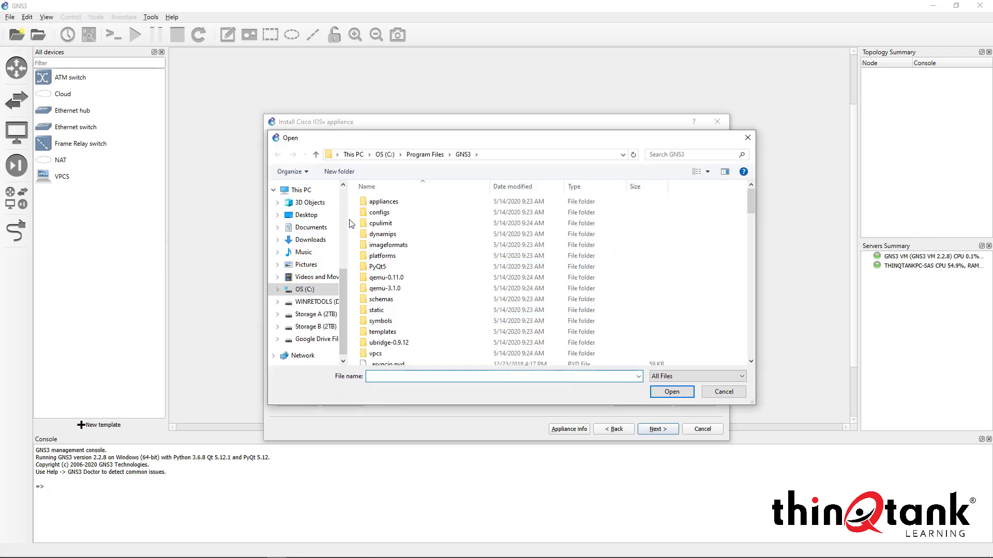
scroll(331, 232, "up", 5)
left_click(324, 284)
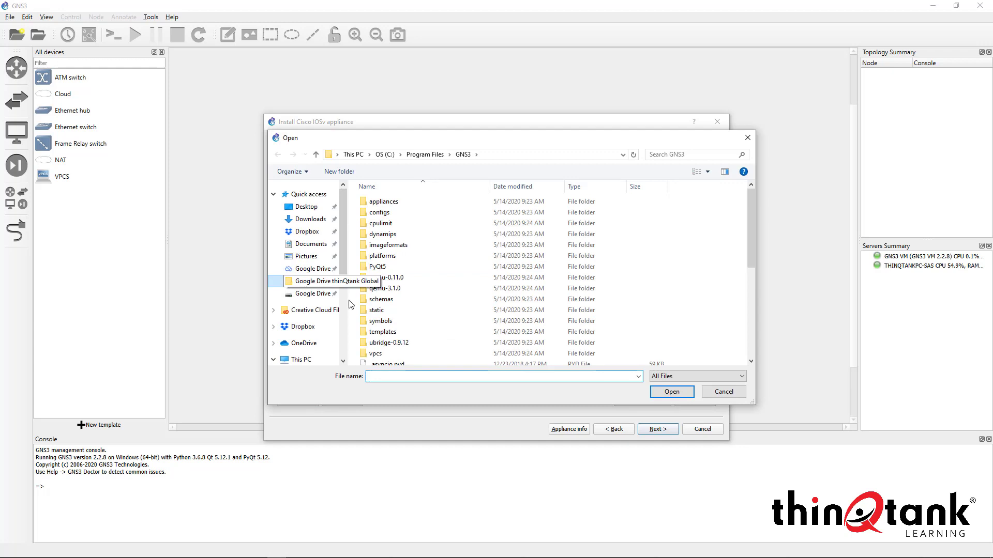
double_click(387, 223)
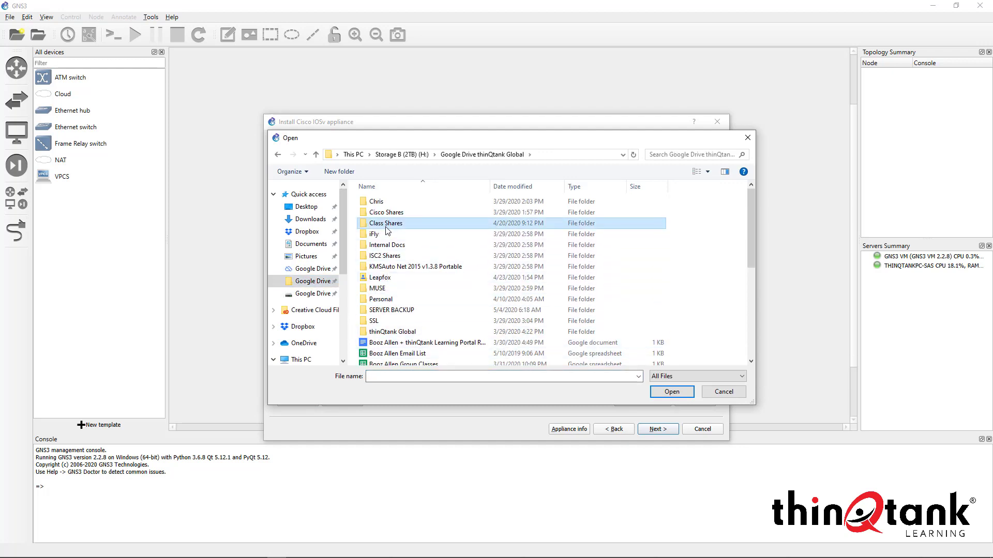
scroll(388, 323, "down", 3)
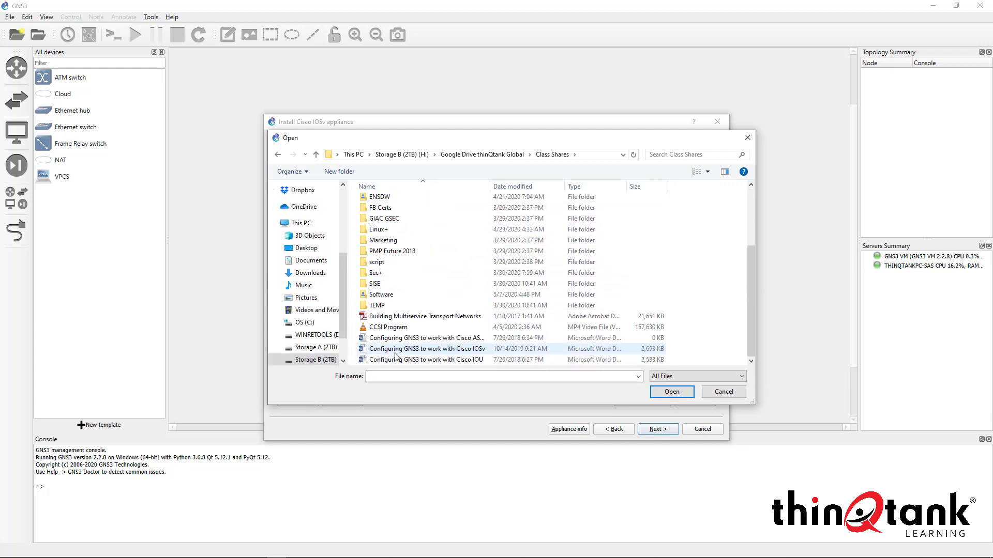
double_click(382, 299)
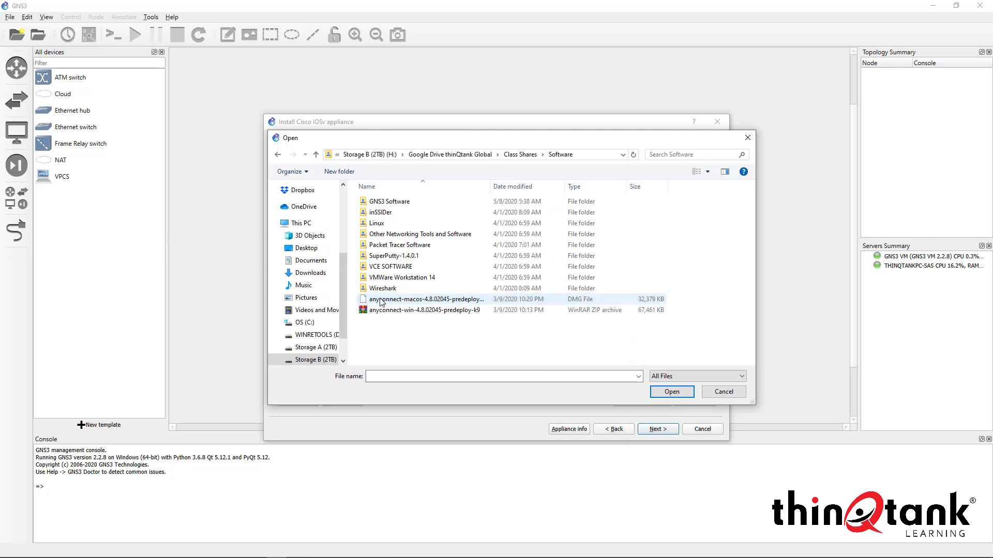
double_click(385, 202)
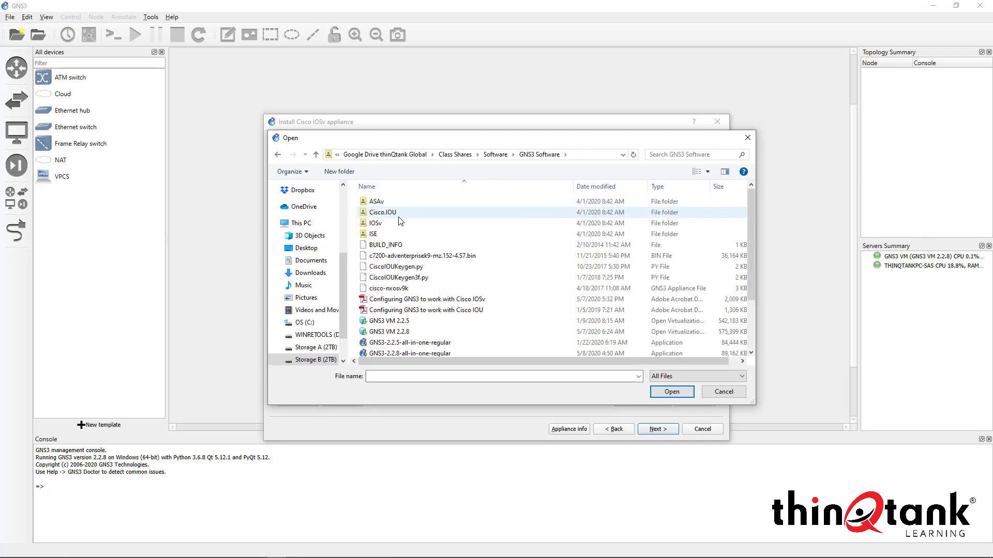
double_click(398, 224)
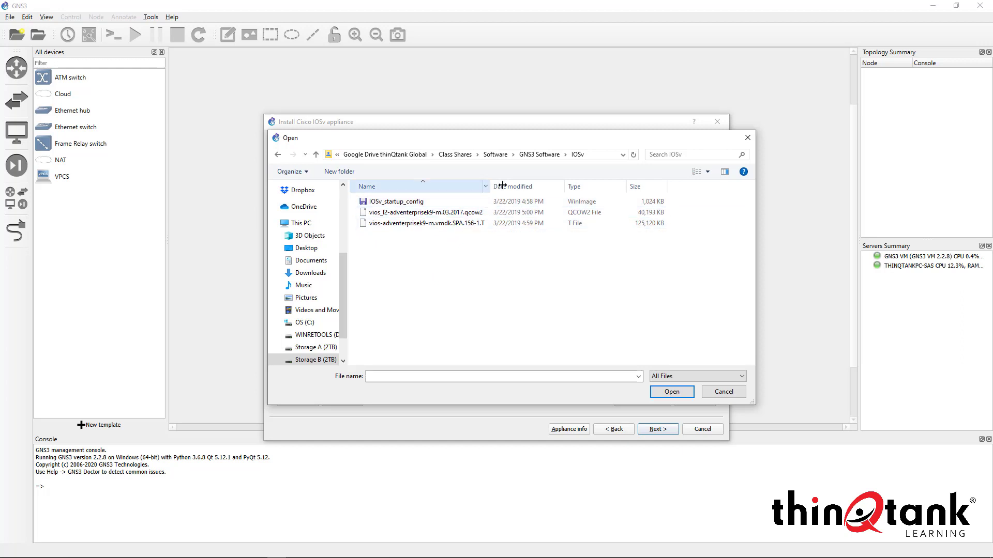
Import vios-adventerprisek9-m.vmdk.SPA.156-1.T from the IOSv folder and check its status under the expanded 15.6(1)T version
left_click_drag(489, 187, 521, 187)
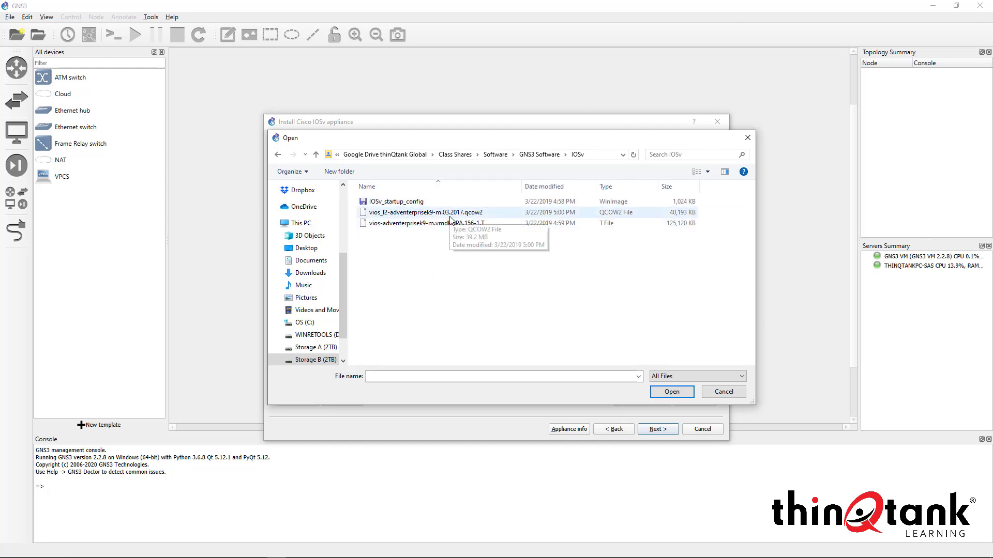
left_click(448, 223)
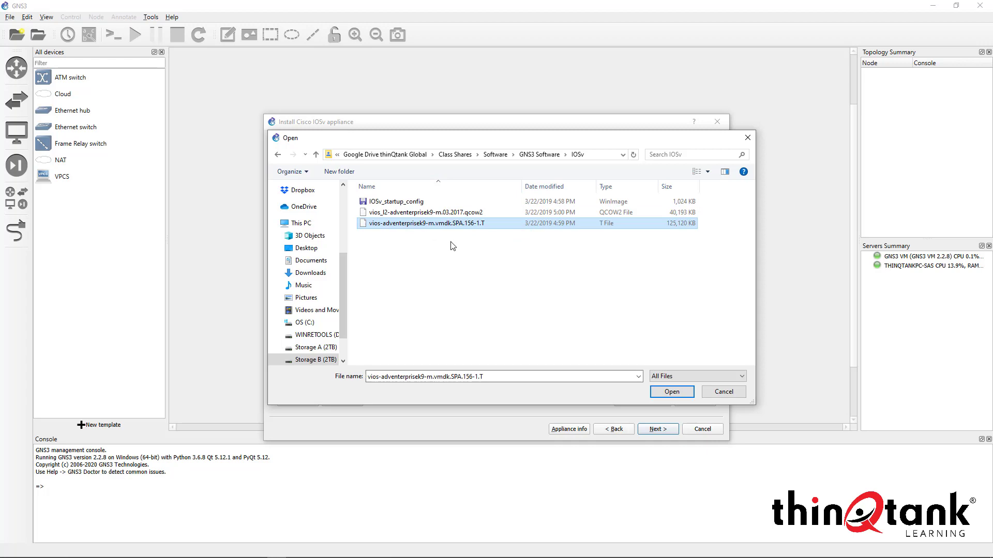
left_click(670, 391)
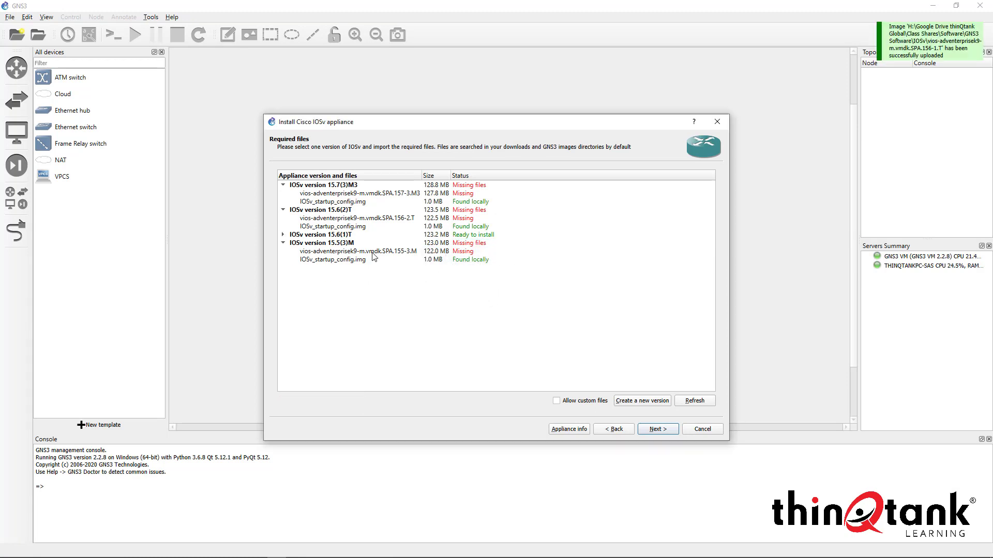
left_click(283, 235)
left_click(314, 244)
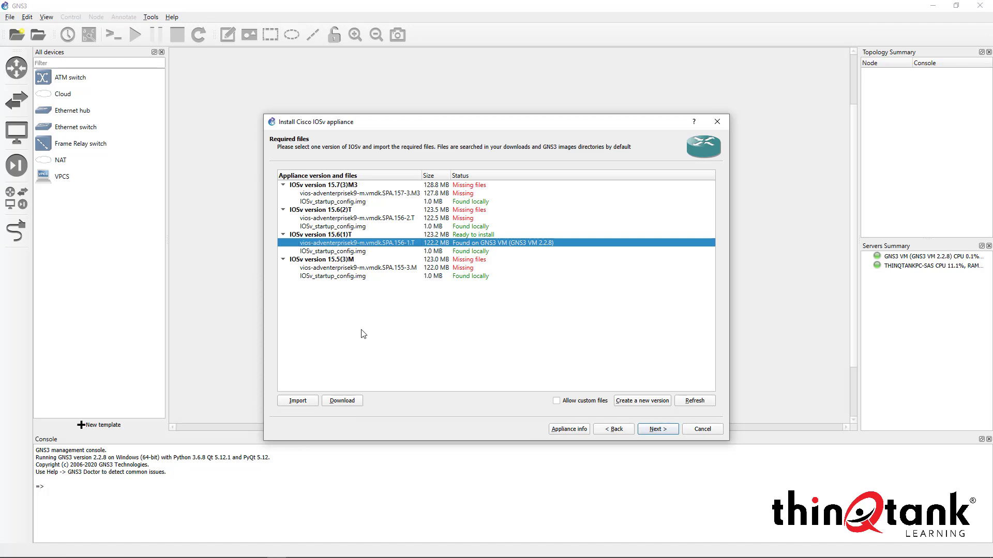
left_click(339, 252)
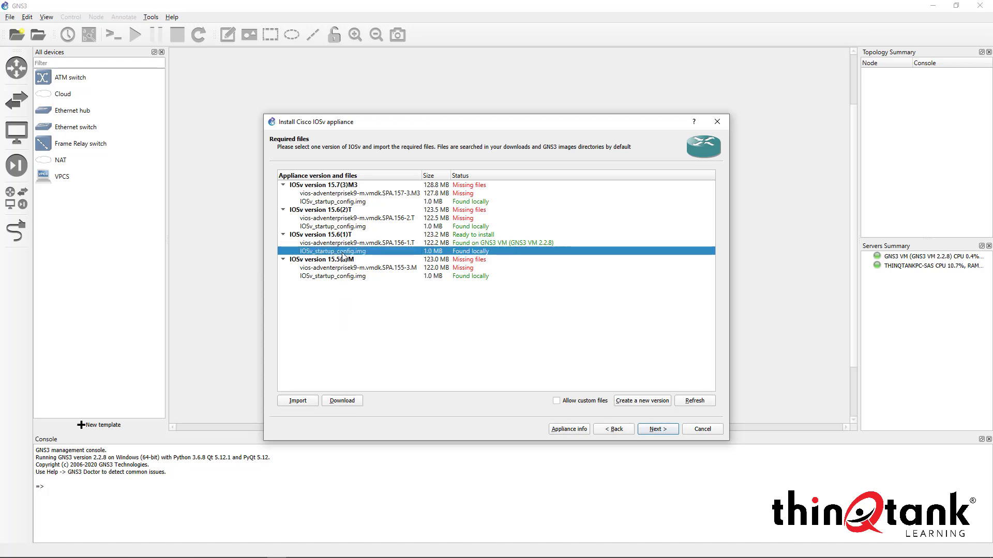
left_click(303, 402)
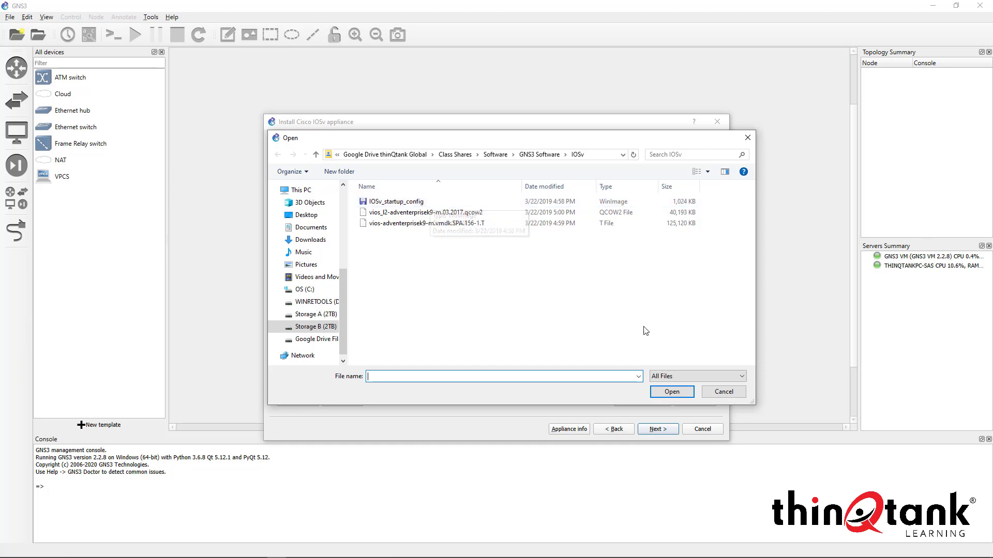
left_click(726, 395)
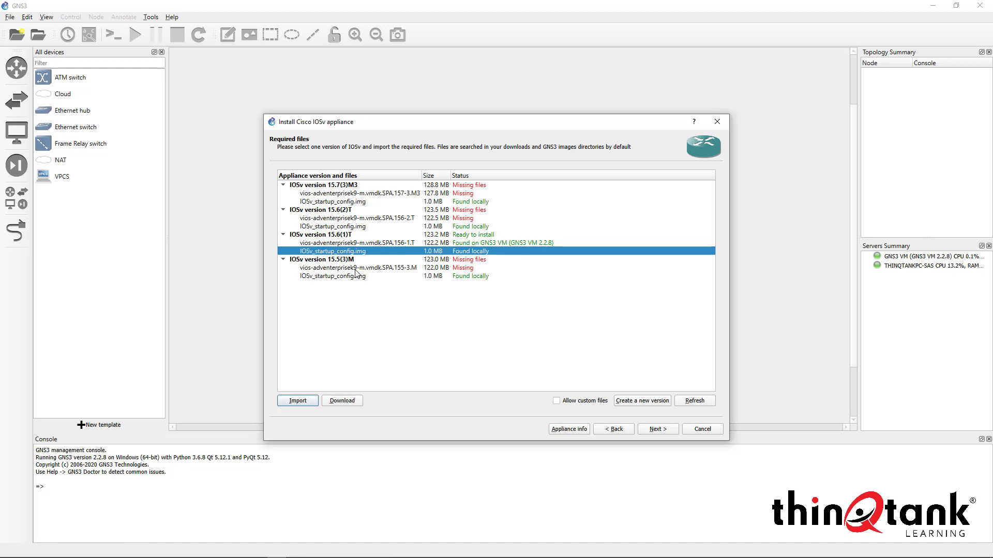
Install Cisco IOSv version 15.6(1)T and finish the appliance wizard to create its template
left_click(457, 242)
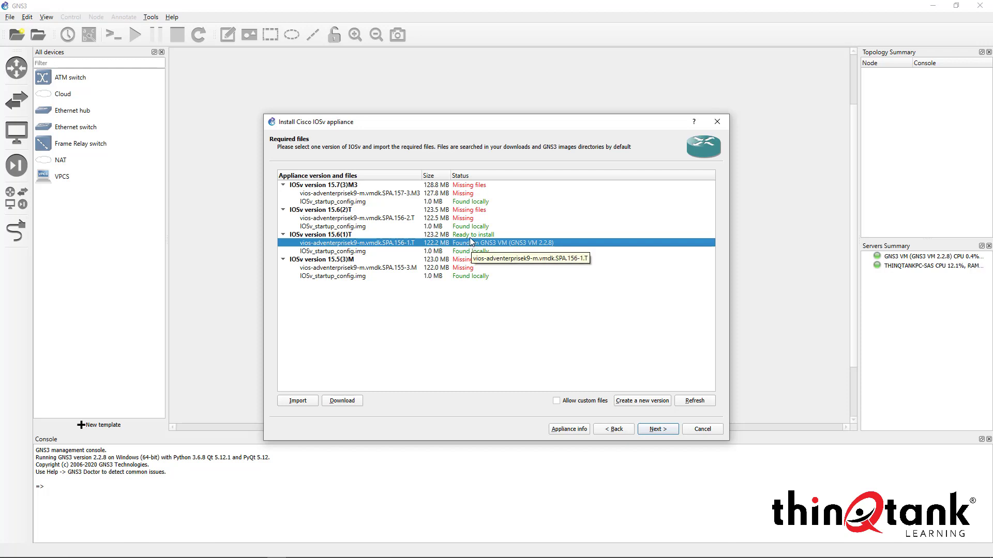
left_click(470, 236)
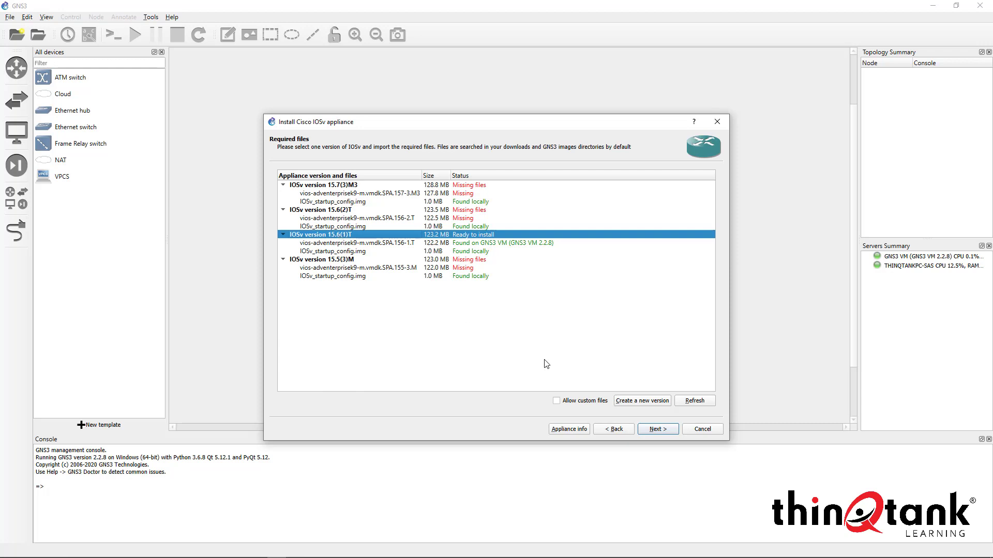
left_click(666, 430)
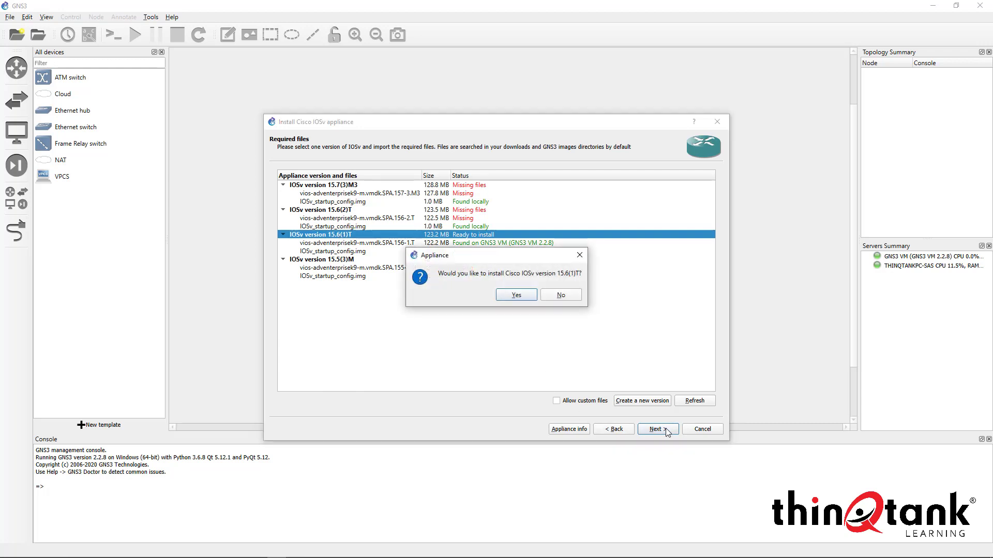
left_click(529, 300)
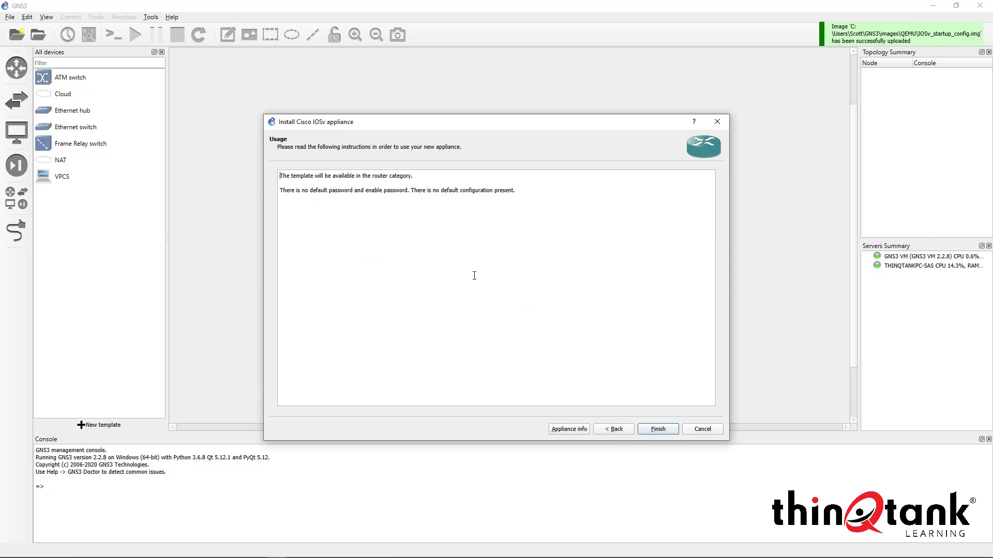
left_click(668, 434)
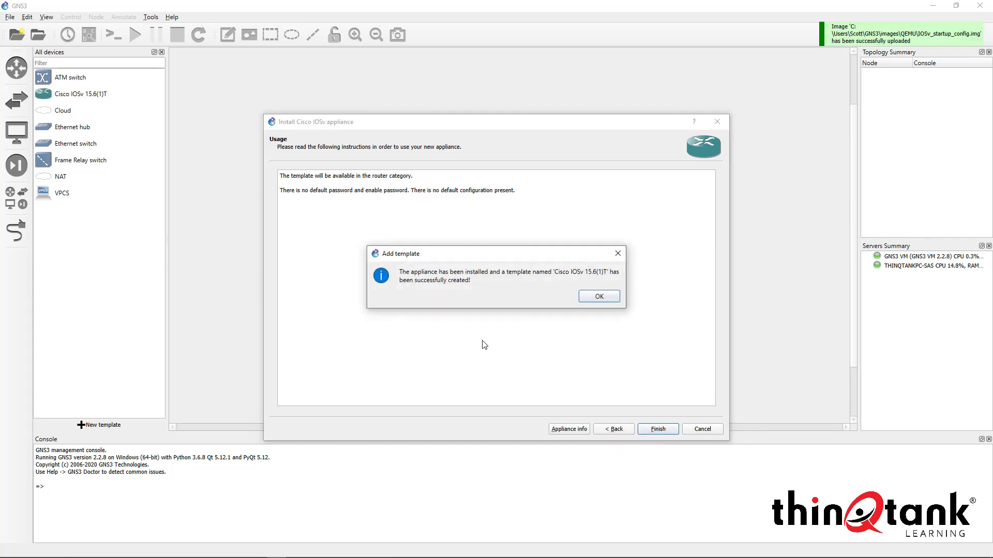
left_click(598, 296)
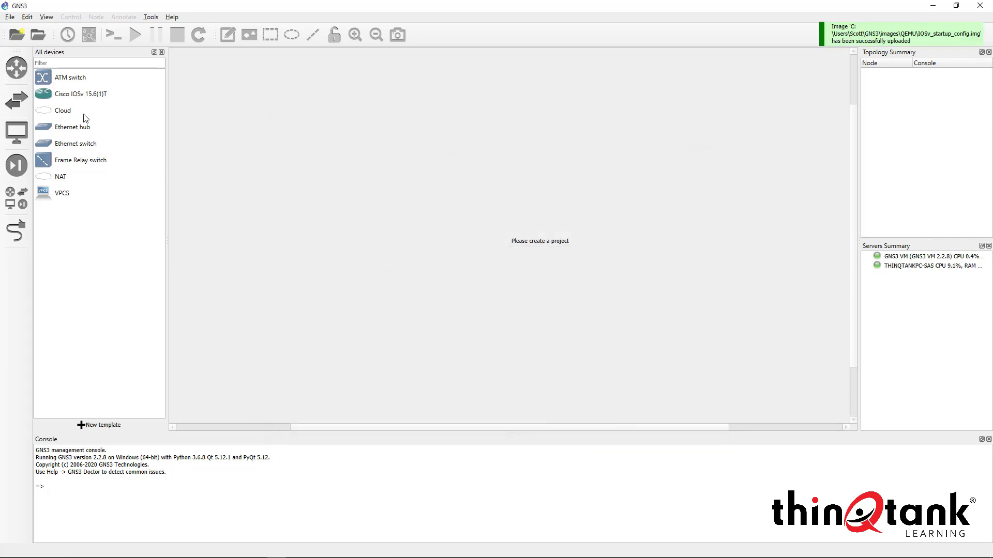
Open the configuration of the Cisco IOSv 15.6(1)T template and set its number of network adapters to 4
left_click(77, 100)
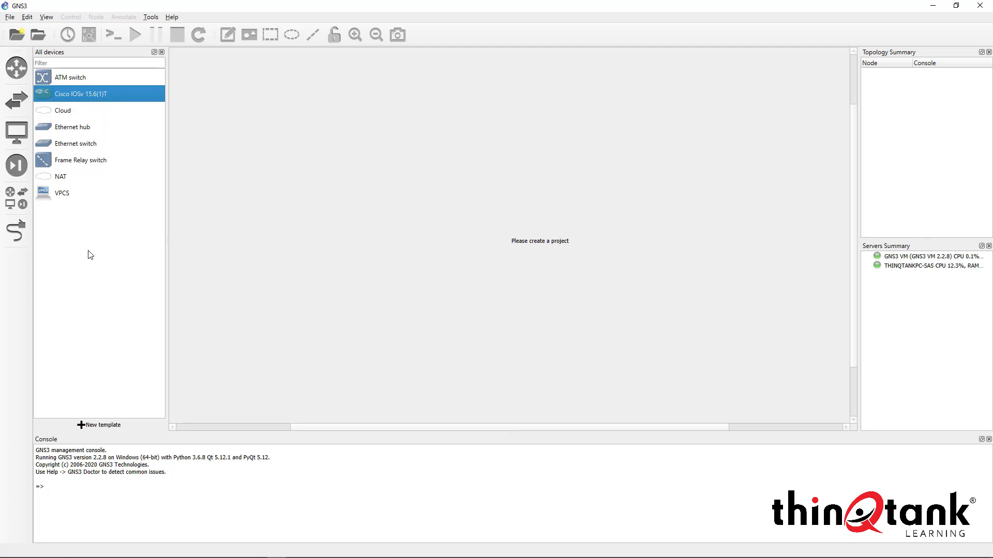
right_click(69, 93)
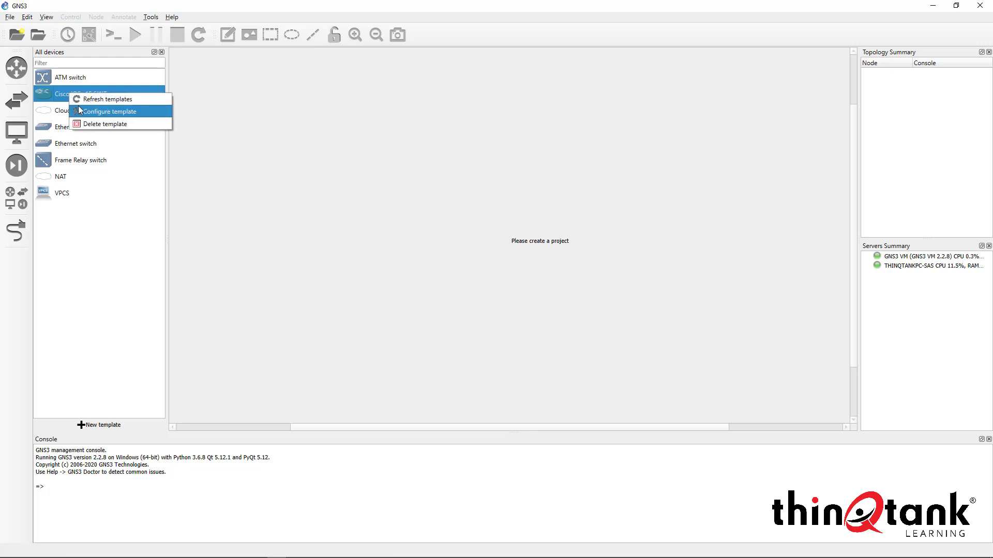
left_click(81, 110)
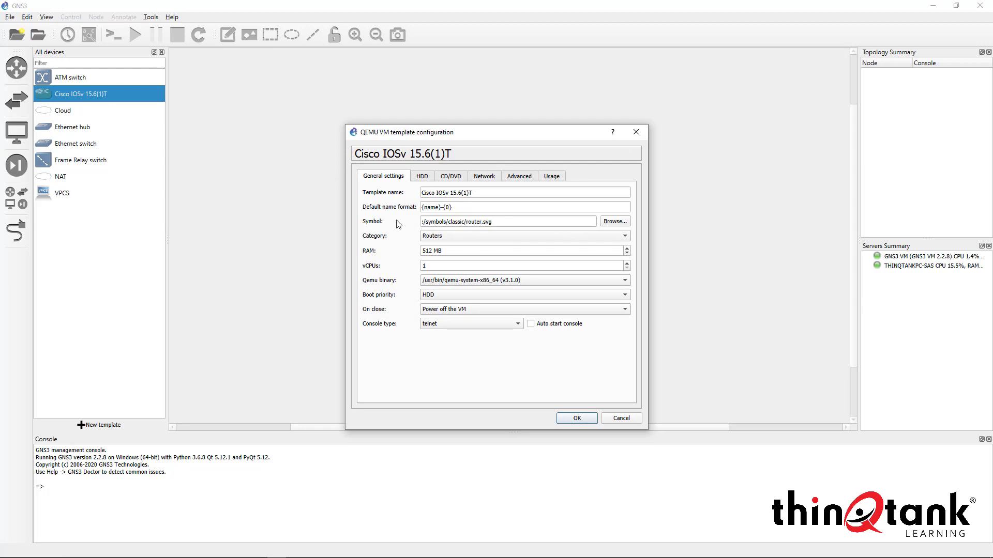
left_click(486, 178)
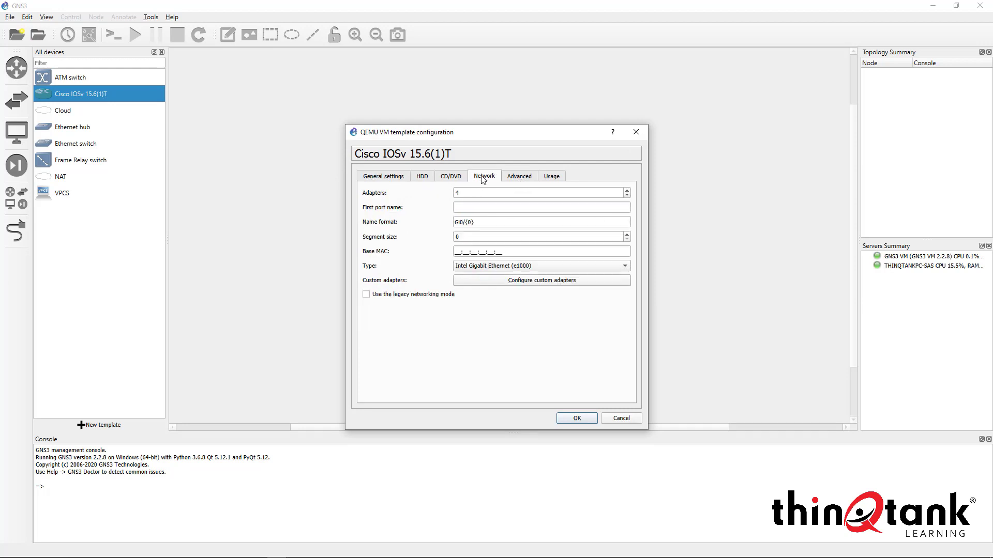
double_click(473, 194)
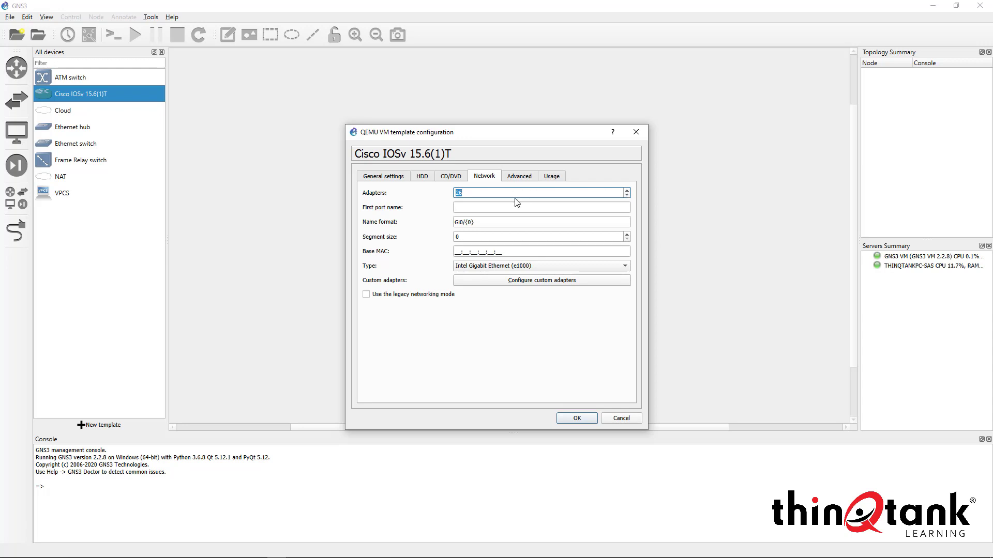
type("4")
left_click(492, 207)
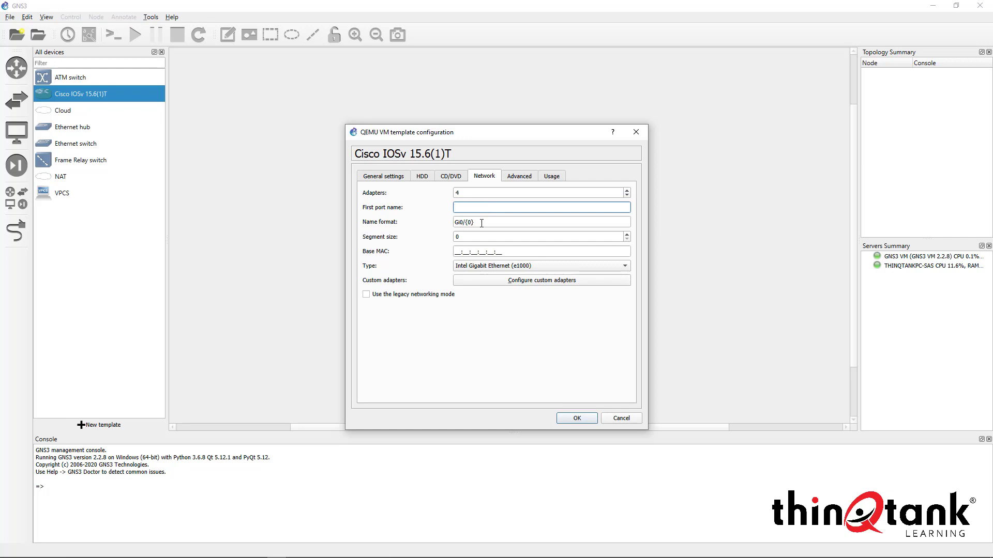
Pick Intel Gigabit Ethernet (e1000) as the network adapter type and review the template's advanced settings and usage notes
key("Tab")
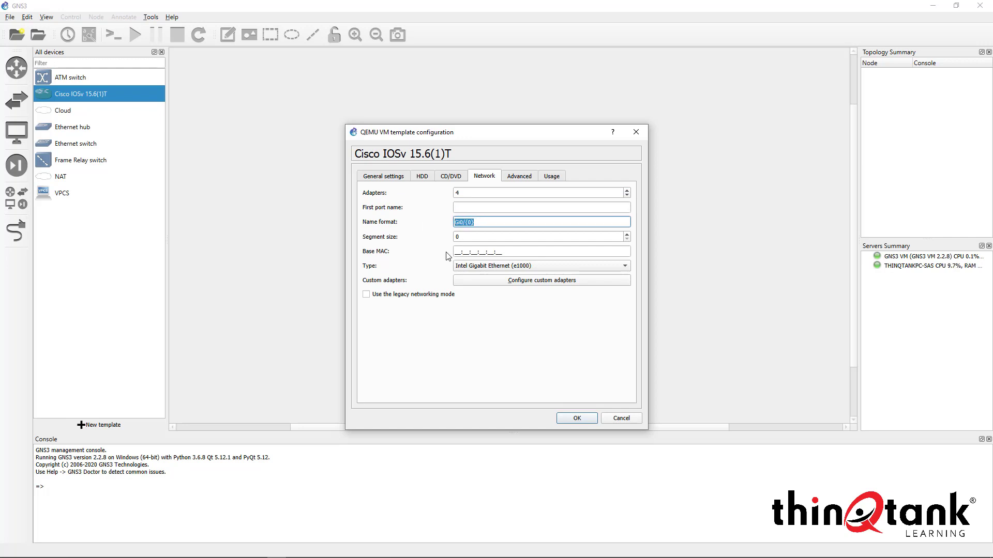
key("Tab")
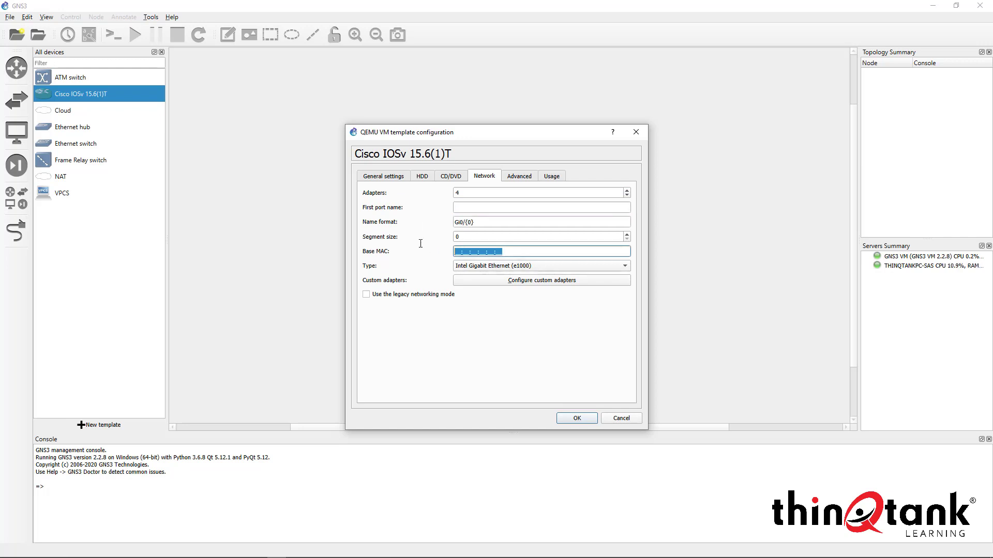
left_click(464, 267)
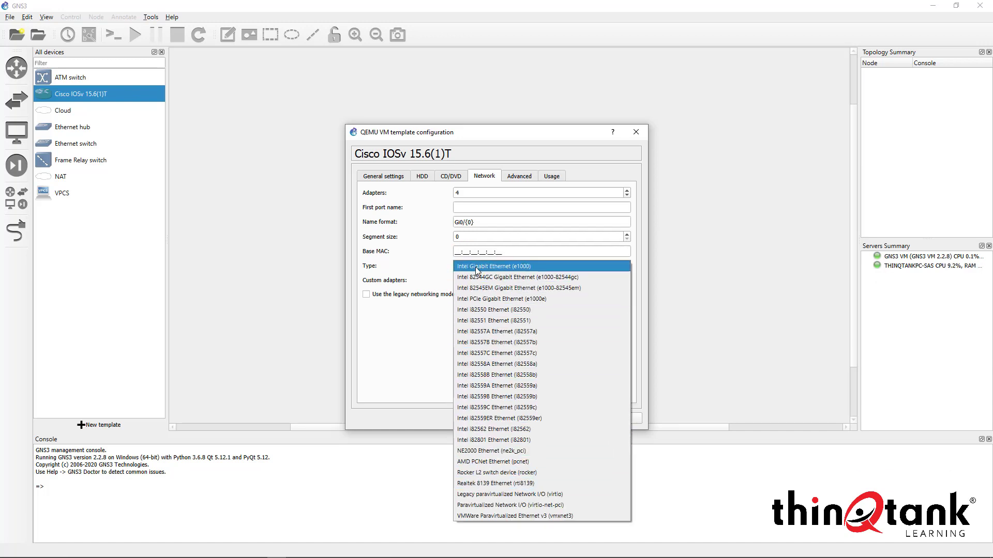
left_click(476, 267)
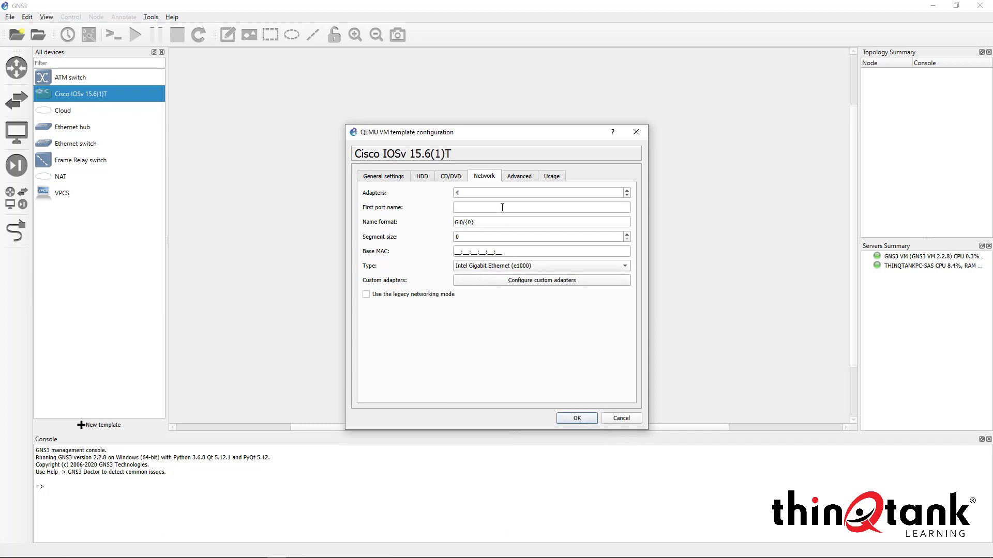
left_click(515, 180)
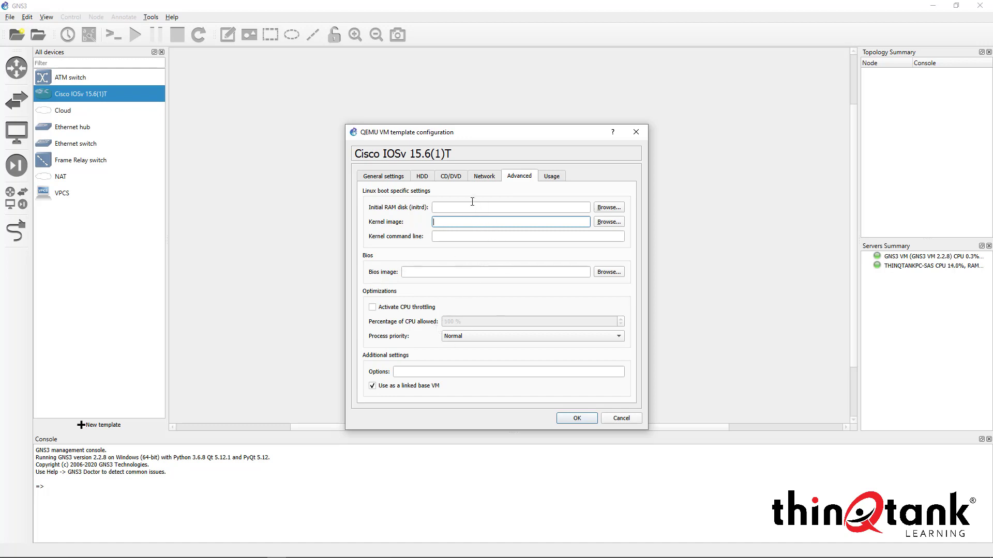
left_click(551, 177)
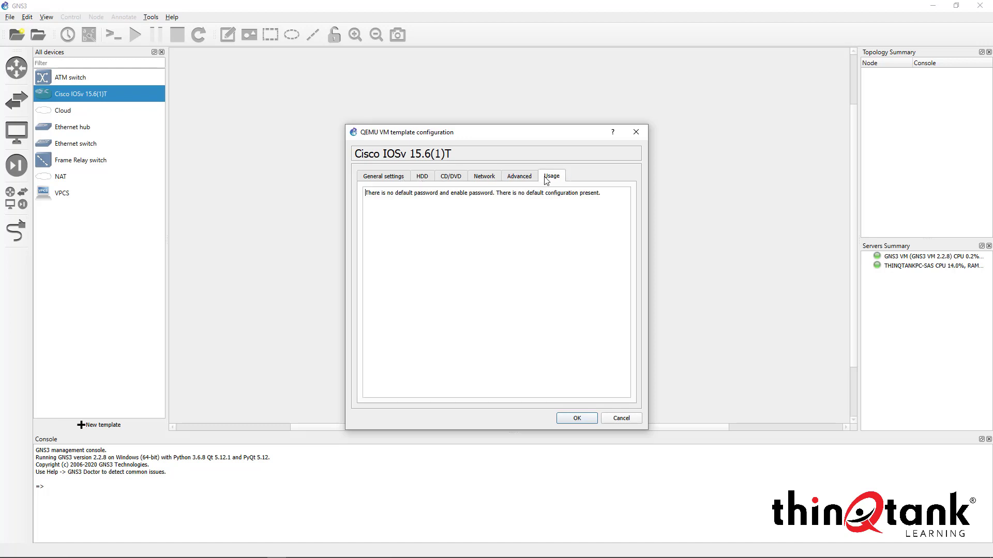
Review the general settings of the Cisco IOSv 15.6(1)T template, including name format, symbol, RAM and vCPUs, and save its configuration
left_click(375, 177)
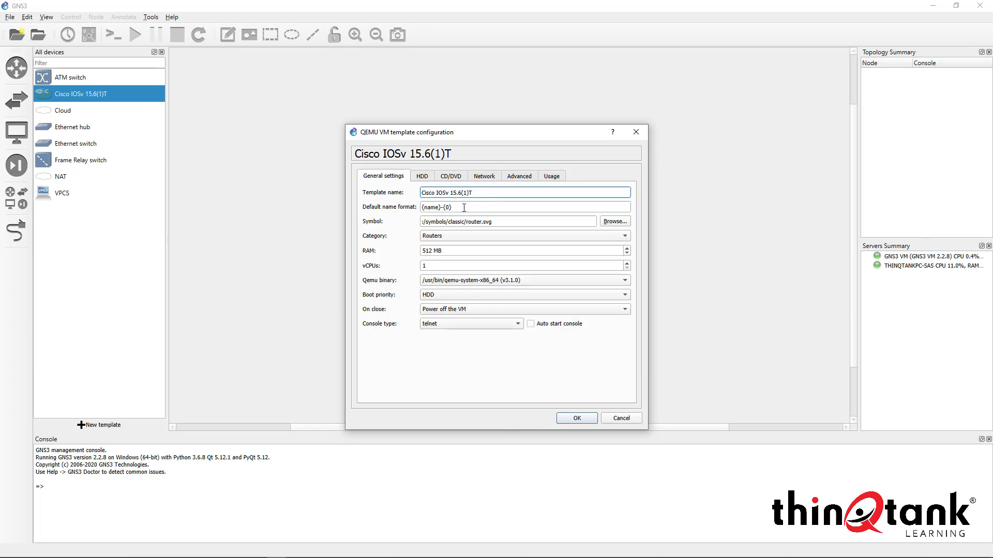
key("Tab")
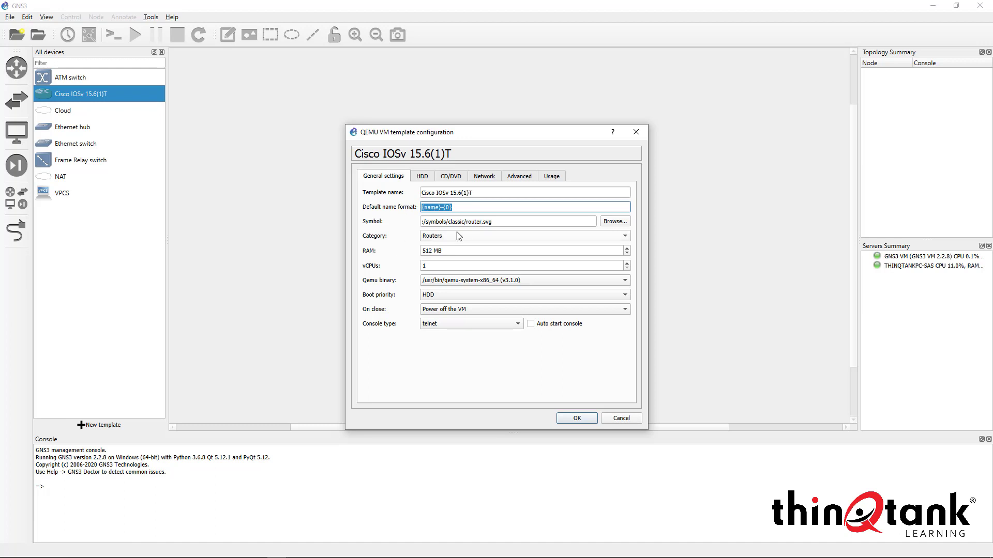
left_click_drag(500, 226, 414, 224)
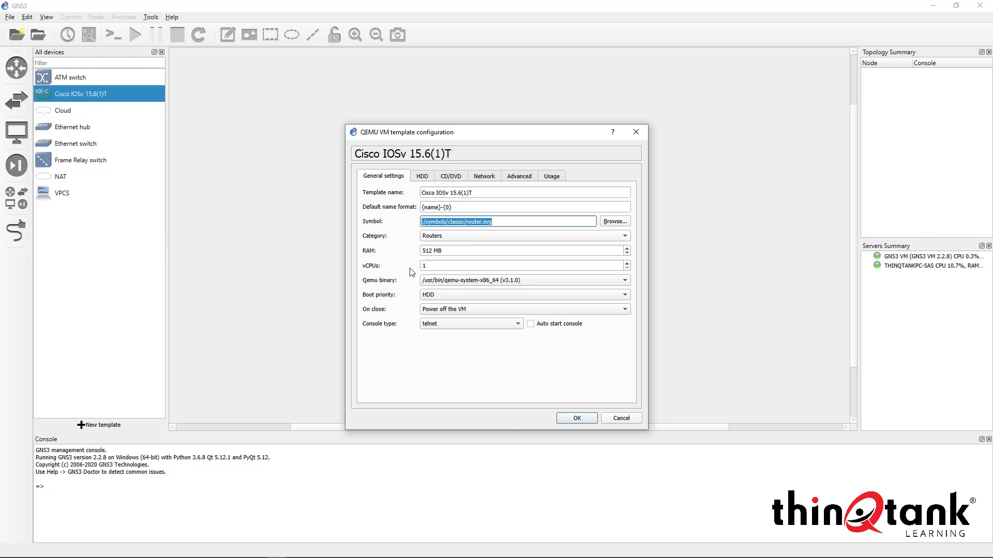
left_click(454, 252)
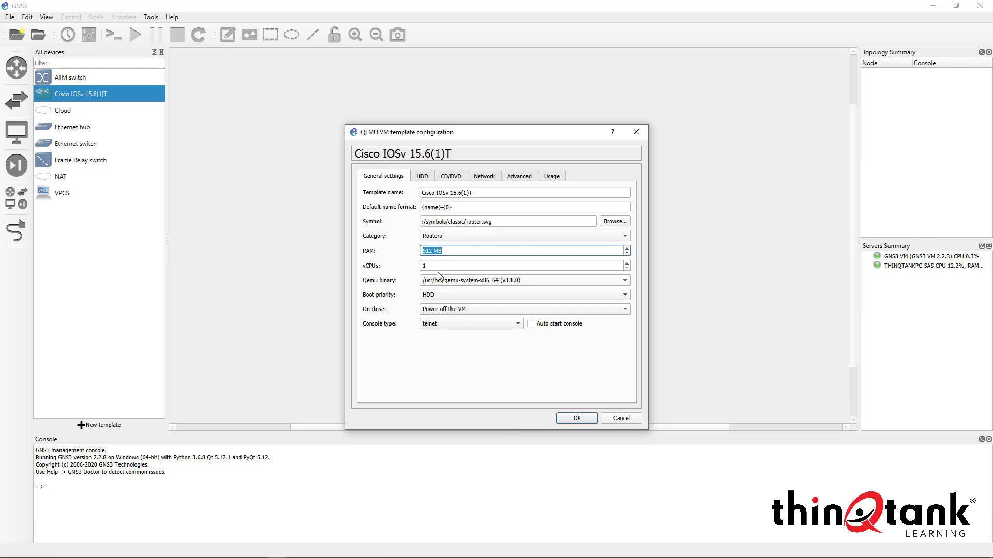
key("Tab")
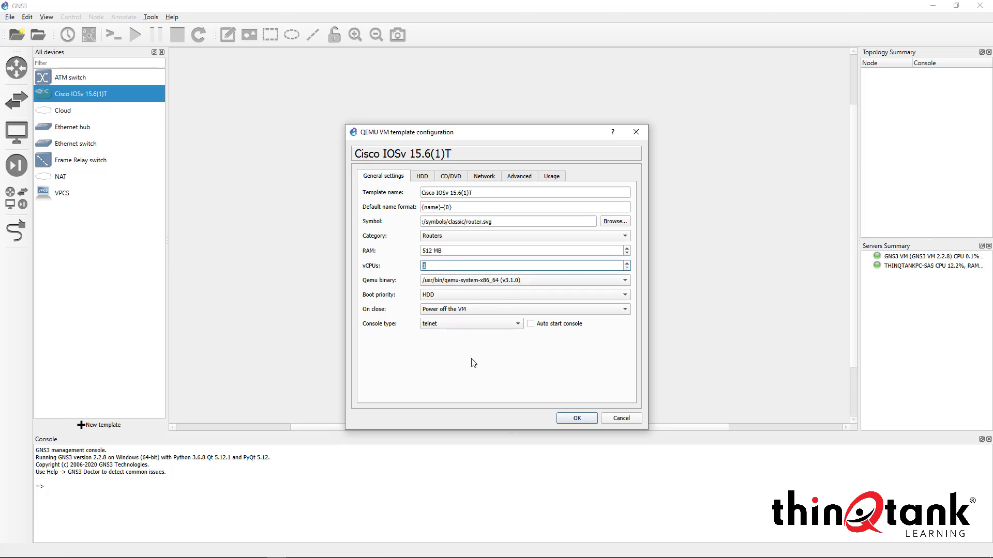
left_click(578, 419)
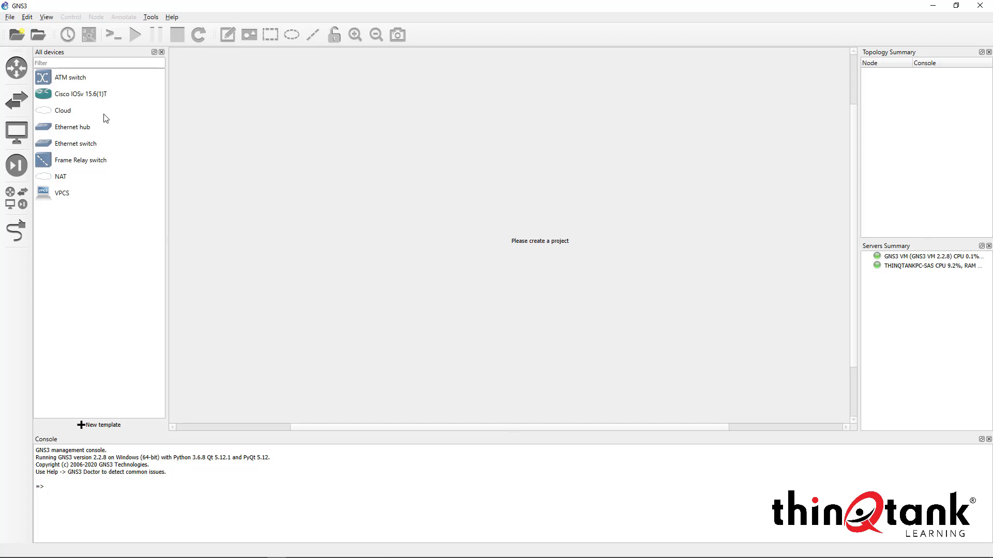
Start a new template from the GNS3 server's appliances and choose the Cisco IOSvL2 switch for installation
left_click(22, 200)
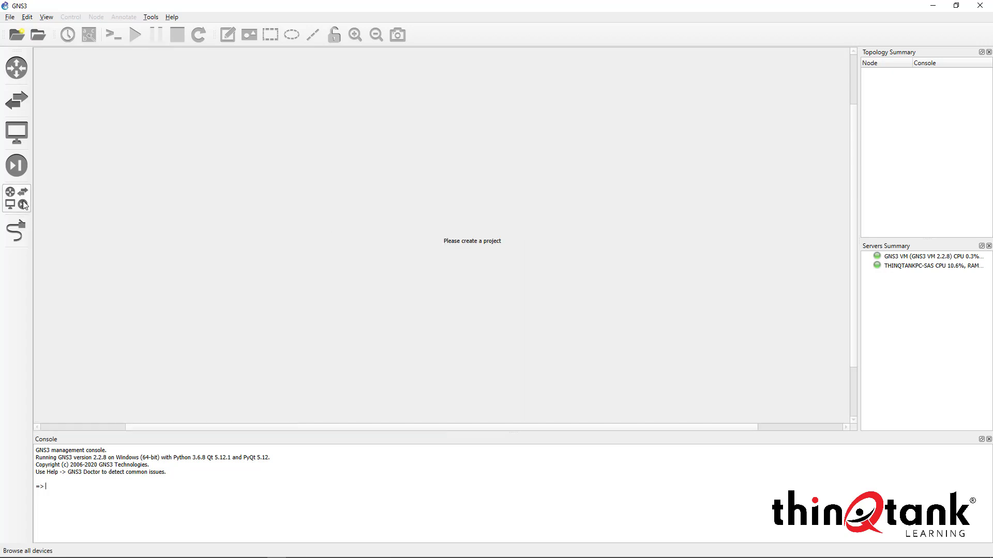
left_click(21, 200)
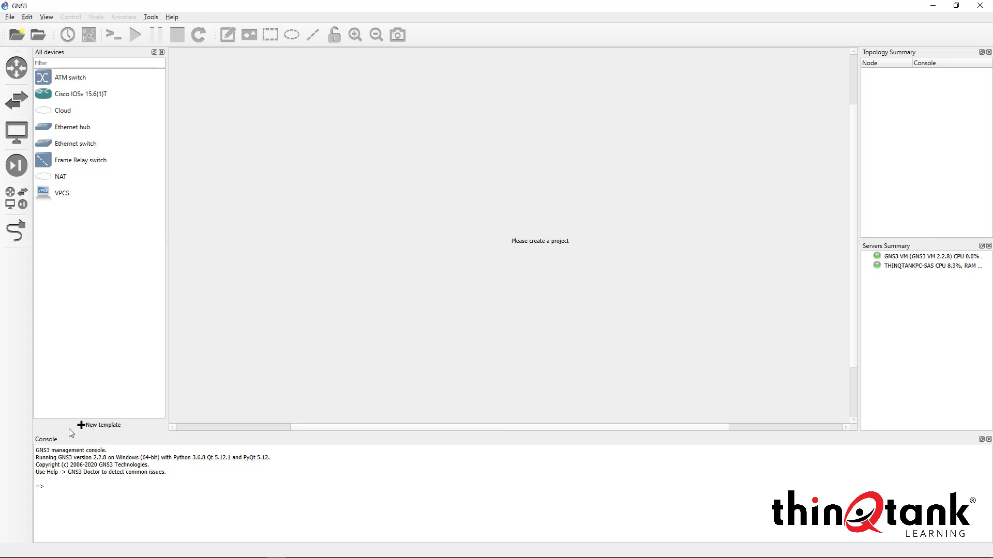
left_click(86, 426)
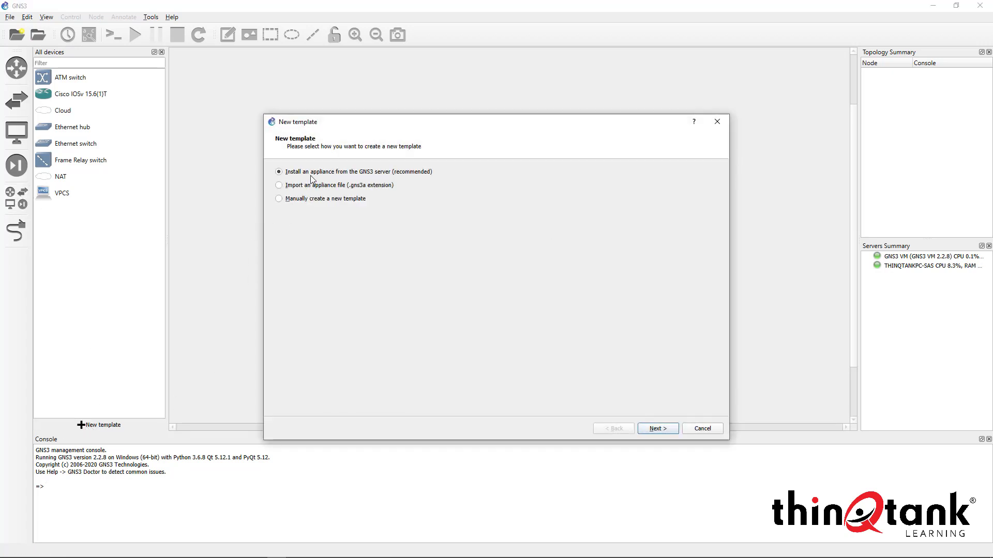
left_click(656, 430)
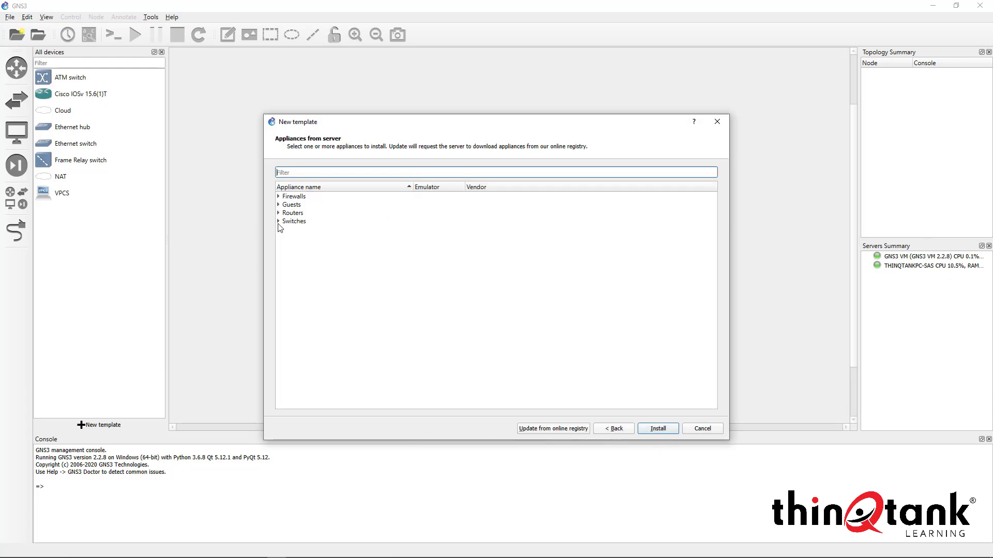
left_click(279, 222)
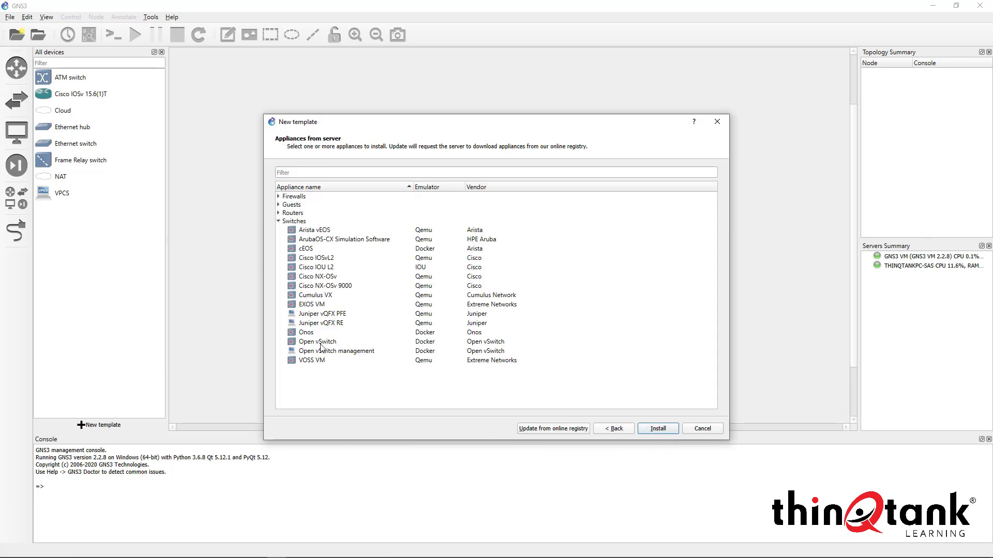
left_click(322, 259)
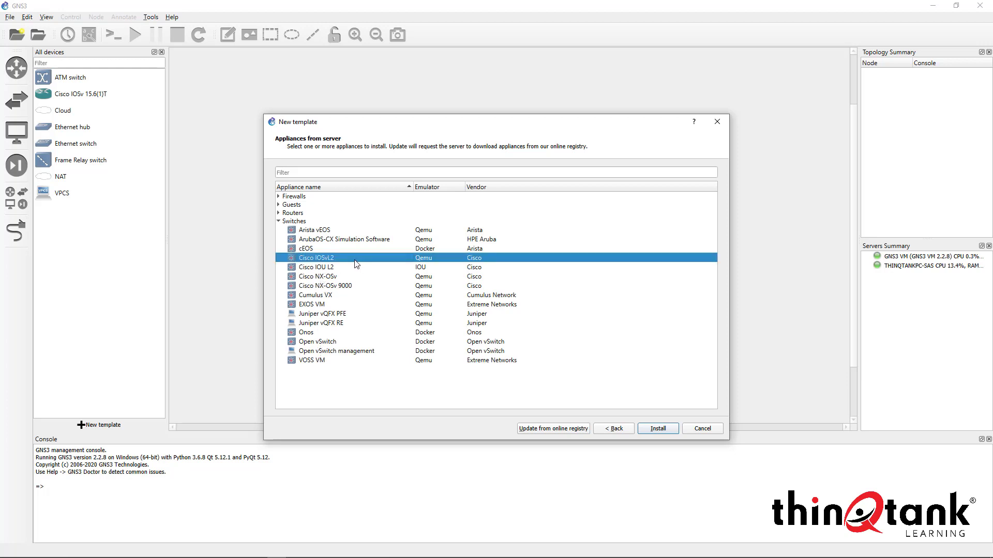
mouse_move(350, 264)
left_click(659, 429)
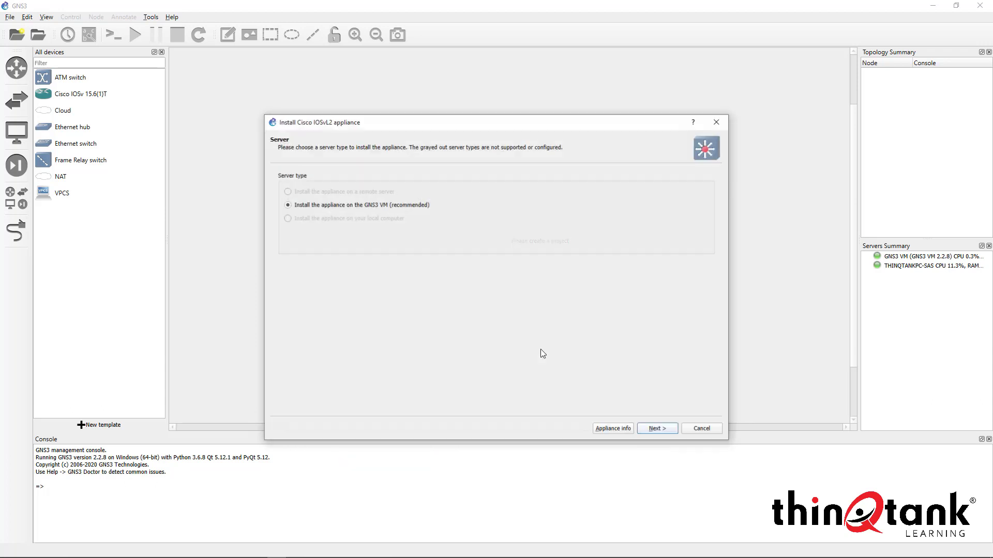
Accept the GNS3 VM and the qemu-system-x86_64 (v3.1.0) binary, and select IOSvL2 version 15.2(20170321:233949) after checking its required file
left_click(656, 430)
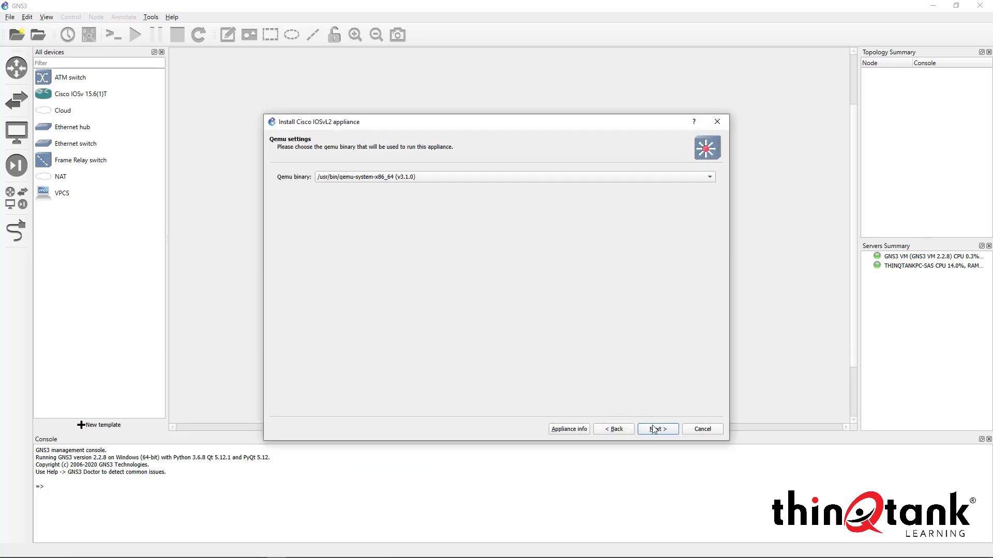
left_click(657, 429)
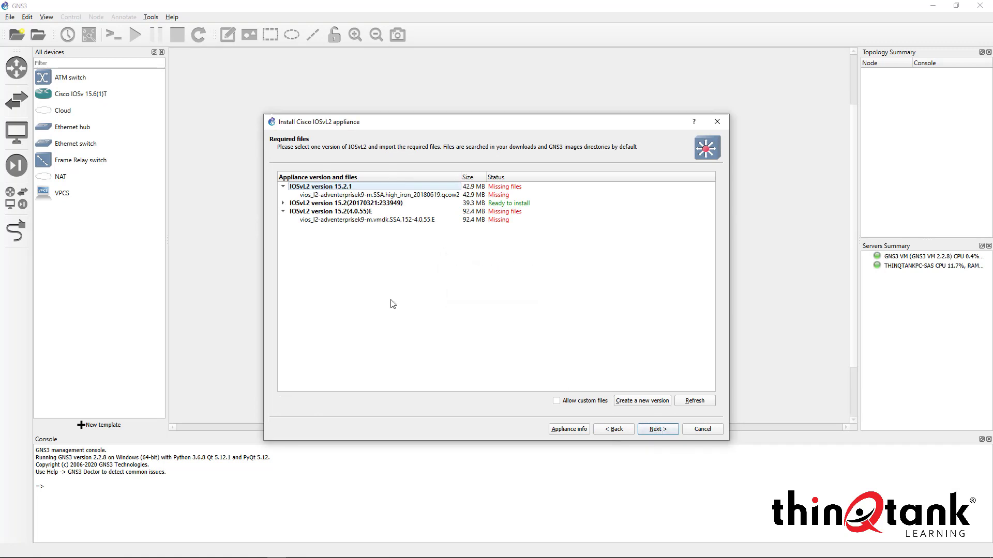
left_click(283, 203)
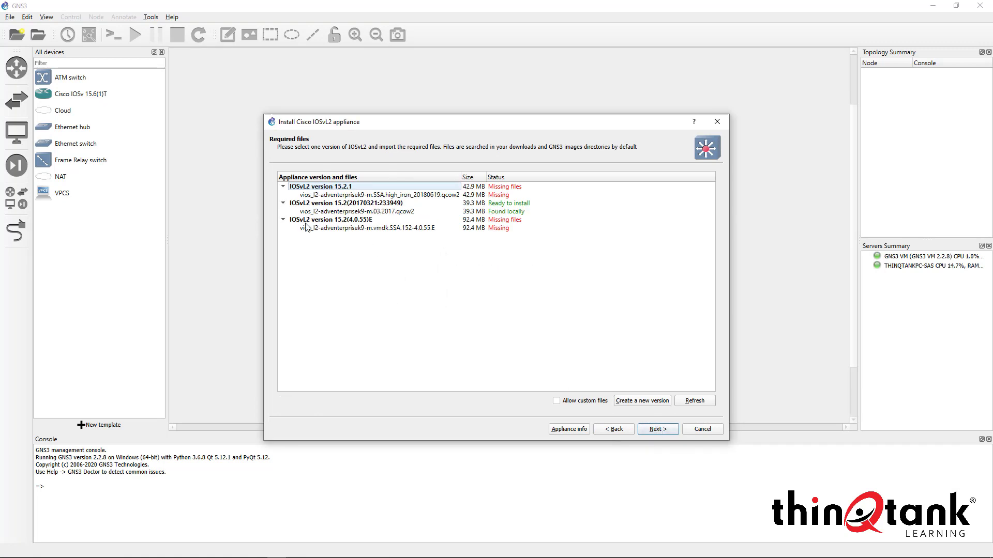
left_click(309, 211)
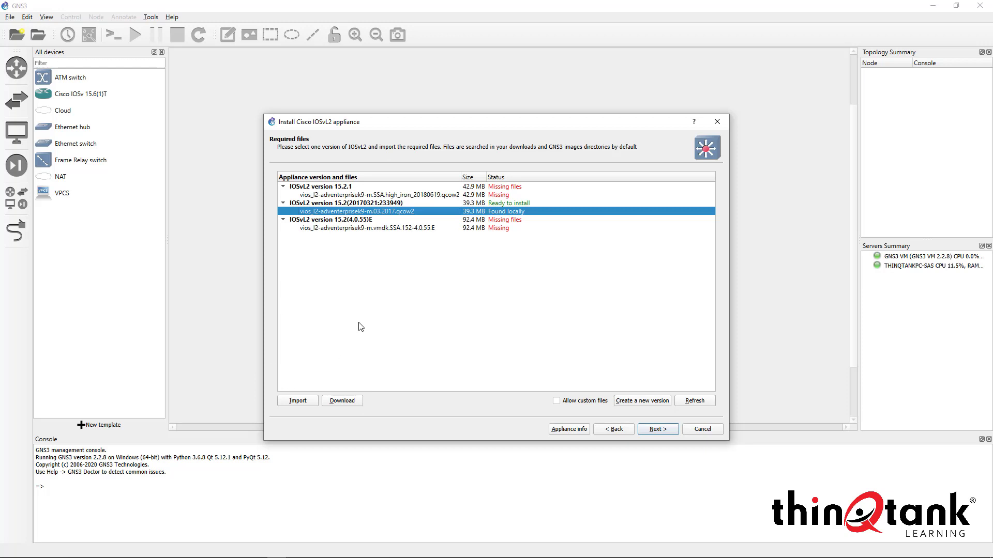
left_click(505, 203)
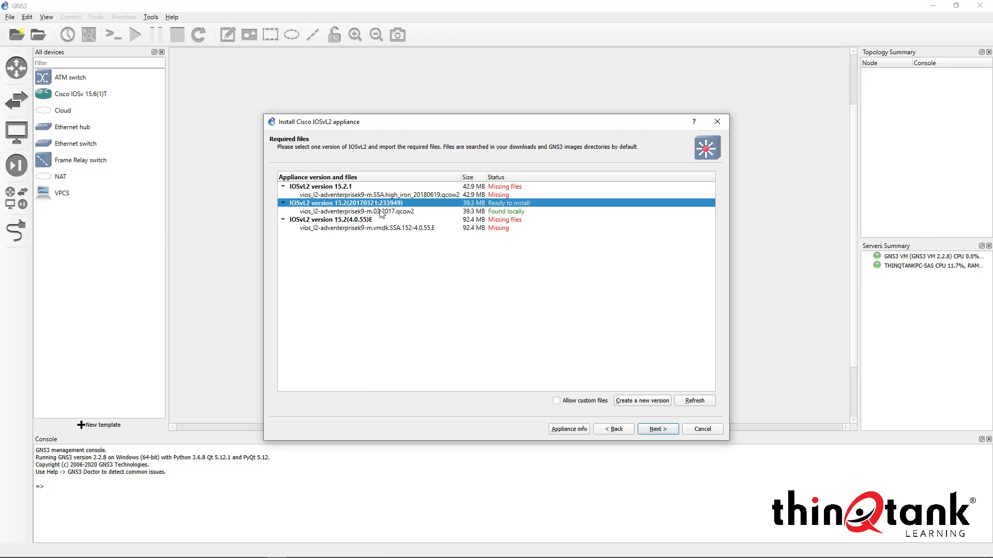
Install Cisco IOSvL2 version 15.2(20170321:233949) and finish the appliance wizard to create its template
left_click(657, 430)
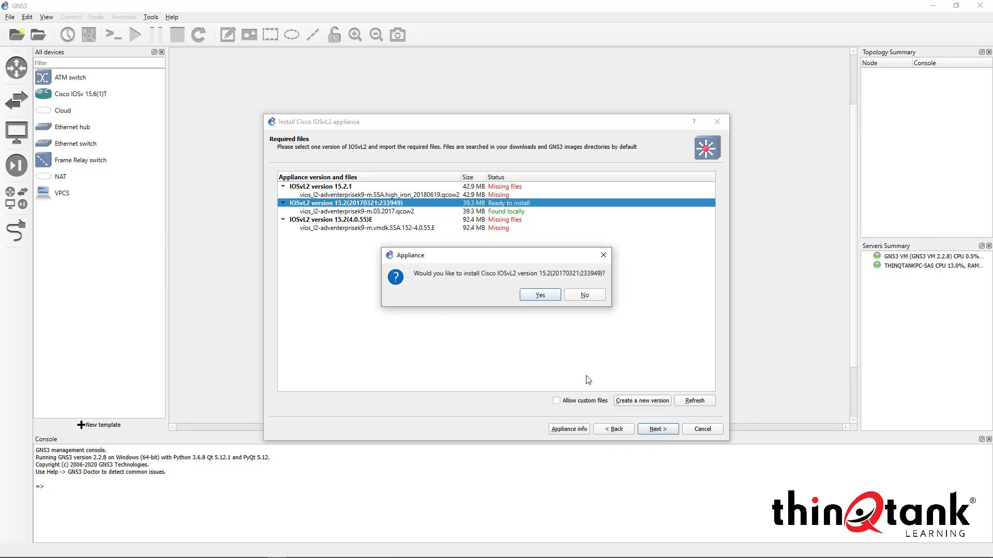
left_click(551, 298)
left_click(658, 430)
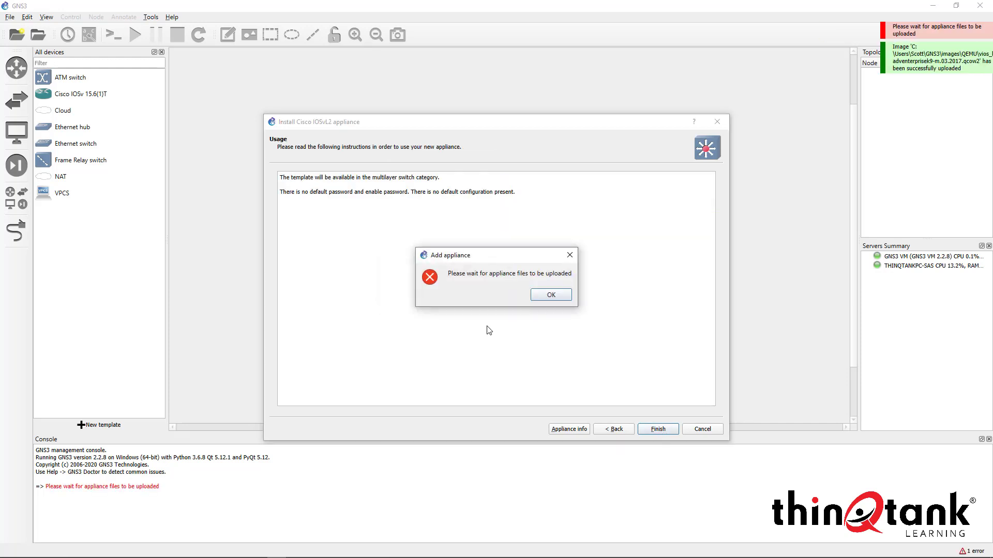
left_click(552, 301)
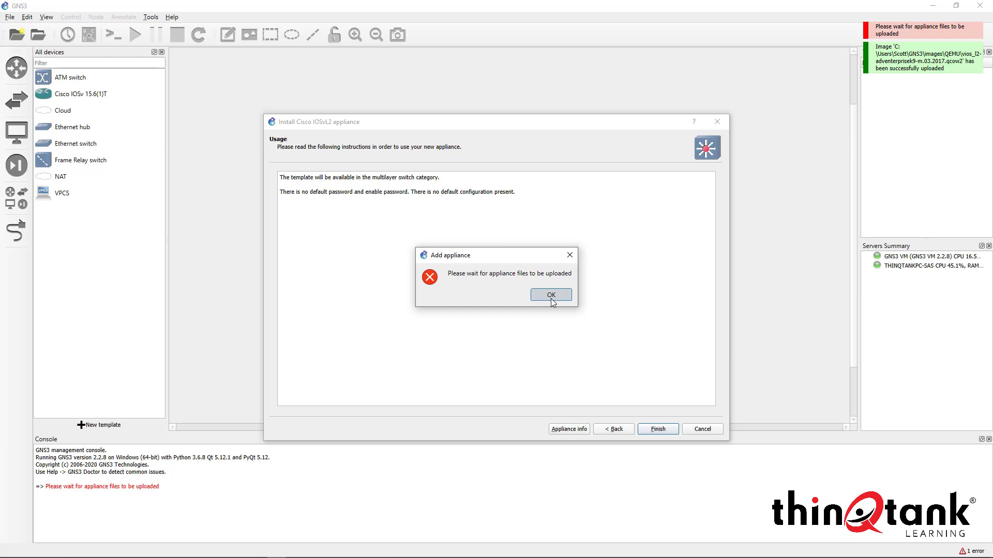
left_click(647, 430)
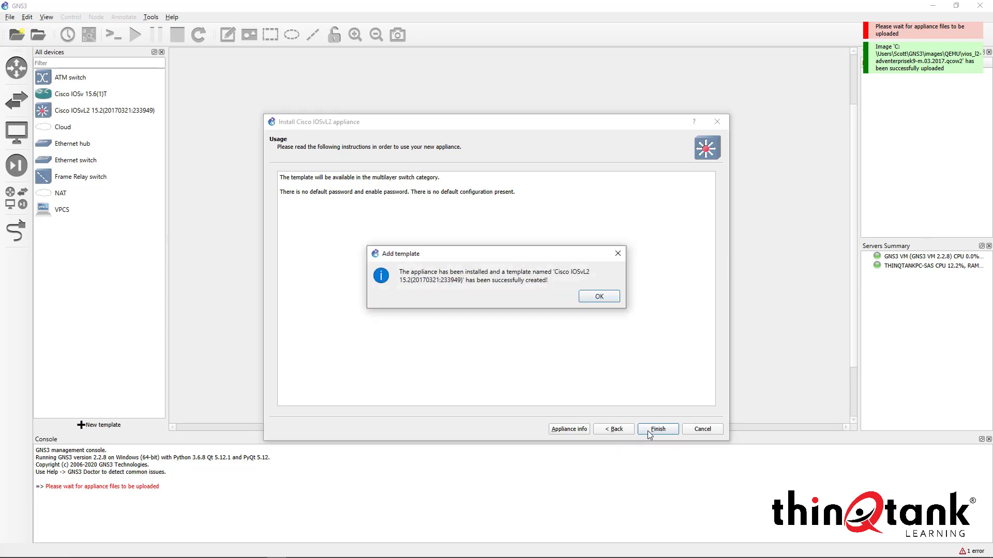
left_click(593, 299)
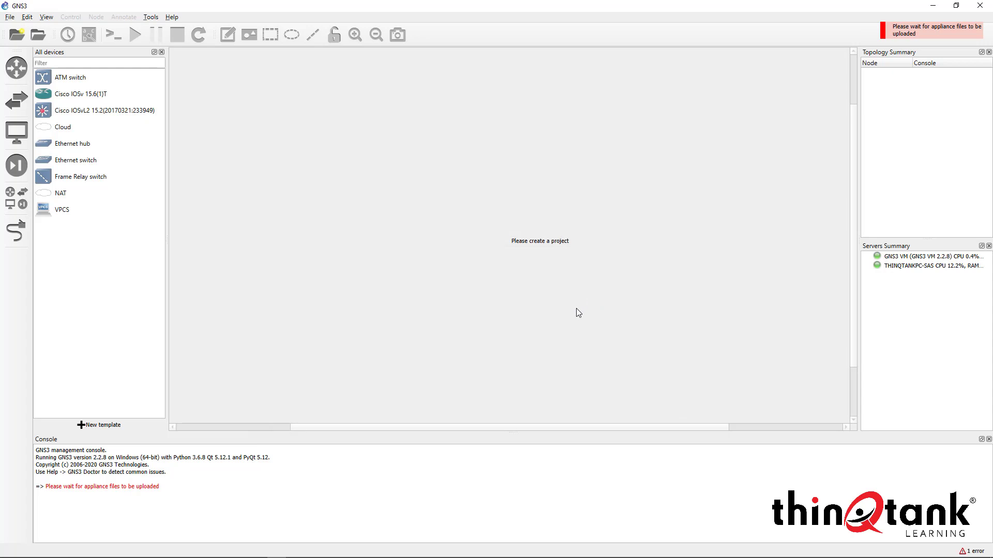
Rename the Cisco IOSvL2 switch template to "Cisco IOSvL2 15.2", dropping the build date in parentheses
left_click(106, 111)
right_click(106, 110)
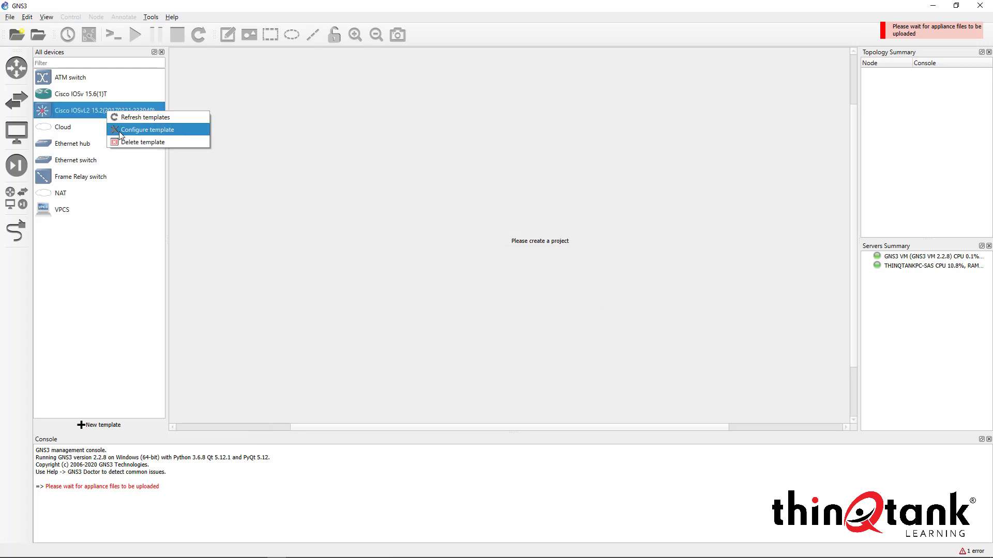
left_click(122, 132)
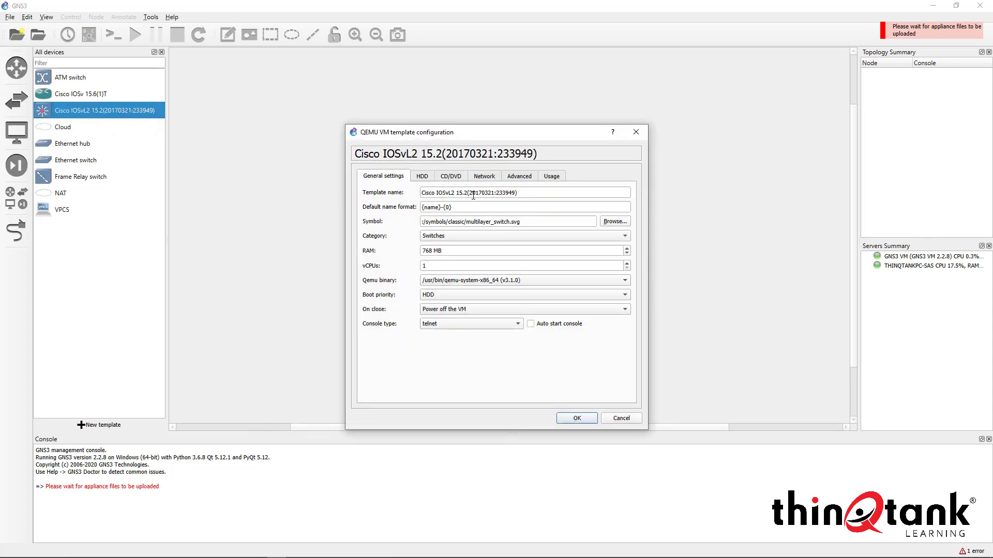
left_click_drag(519, 193, 469, 193)
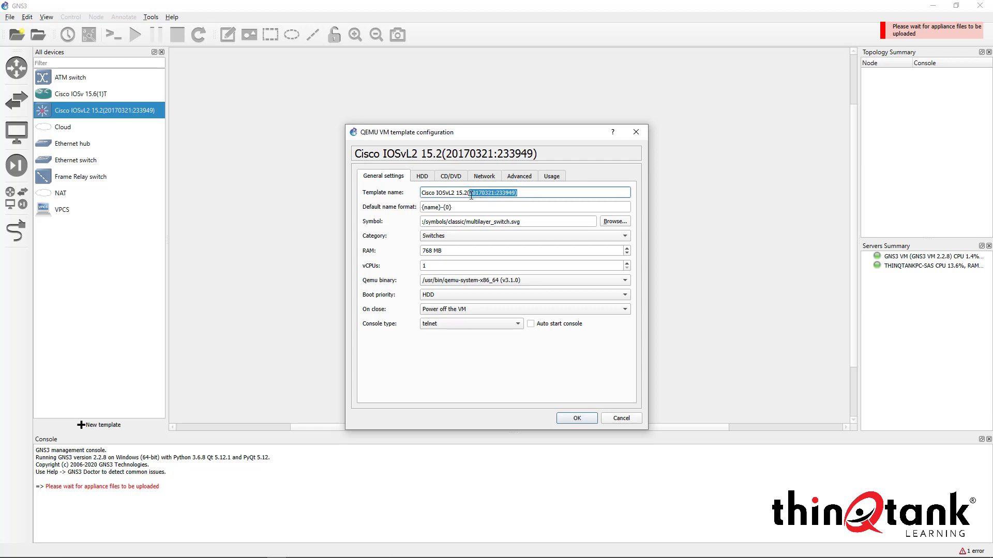
key("BackSpace")
left_click(596, 420)
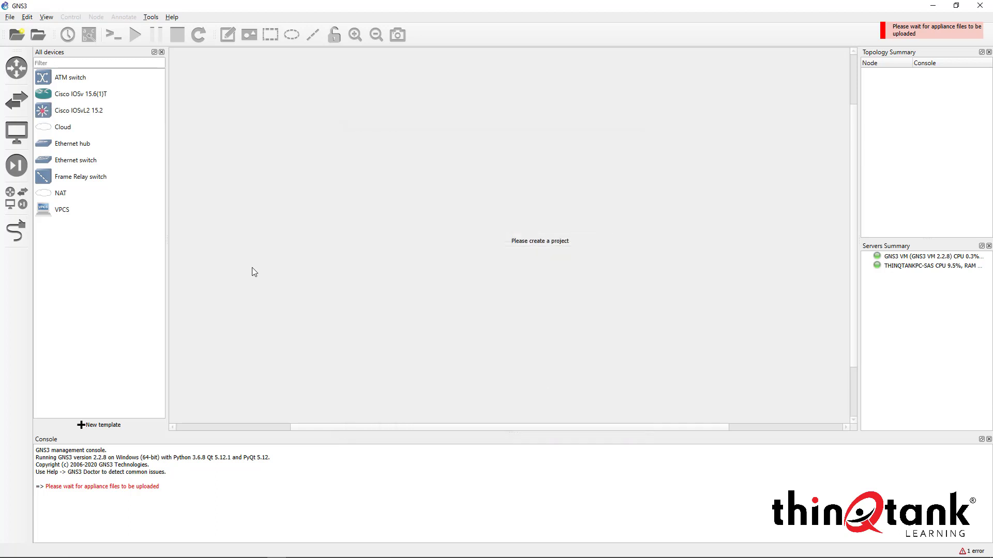
Set the number of network adapters in the Cisco IOSvL2 15.2 template to 4 and save the configuration
right_click(90, 117)
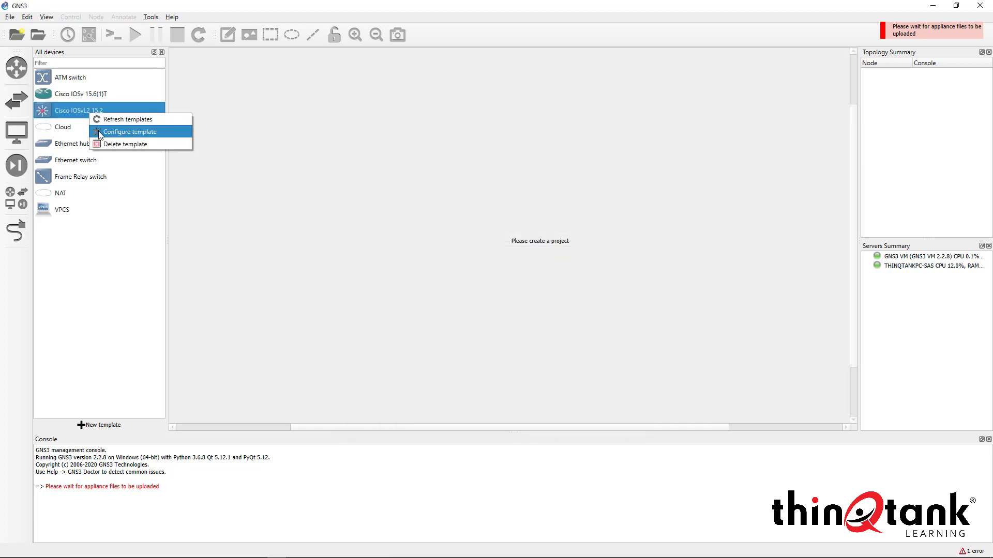
left_click(101, 133)
left_click(484, 176)
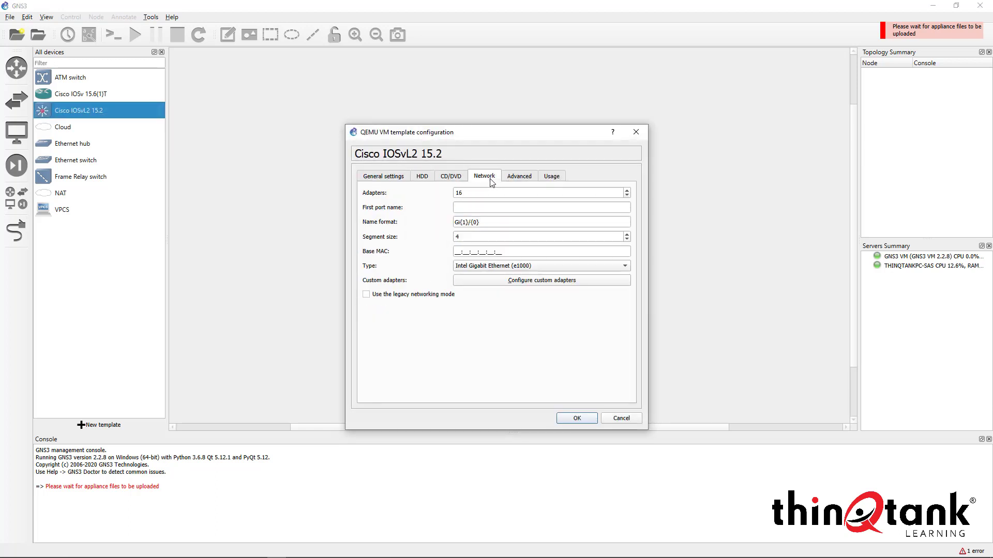
double_click(486, 193)
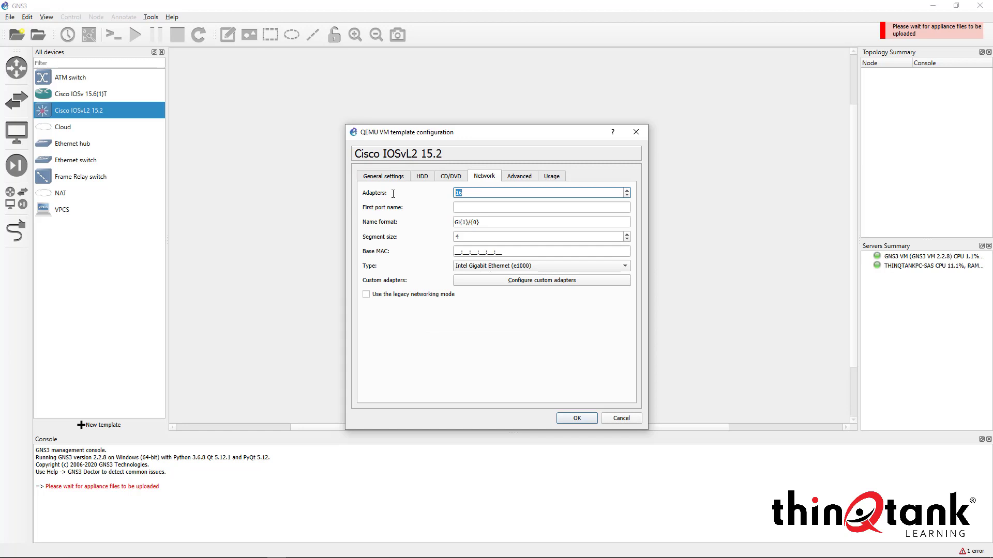
type("4")
key("BackSpace")
type("6")
left_click_drag(477, 193, 437, 193)
left_click(470, 193)
left_click_drag(468, 193, 422, 193)
type("4")
left_click(577, 420)
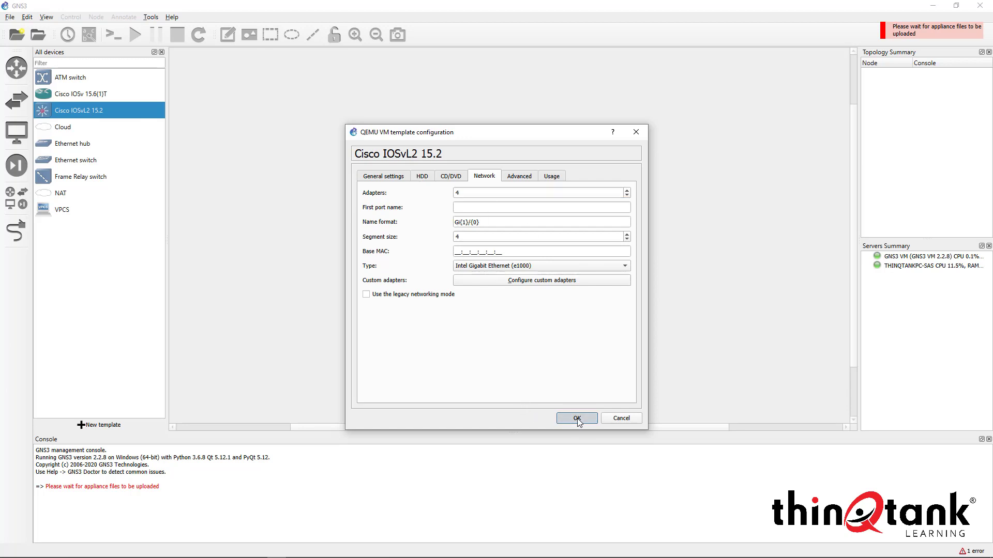
left_click_drag(515, 251, 411, 240)
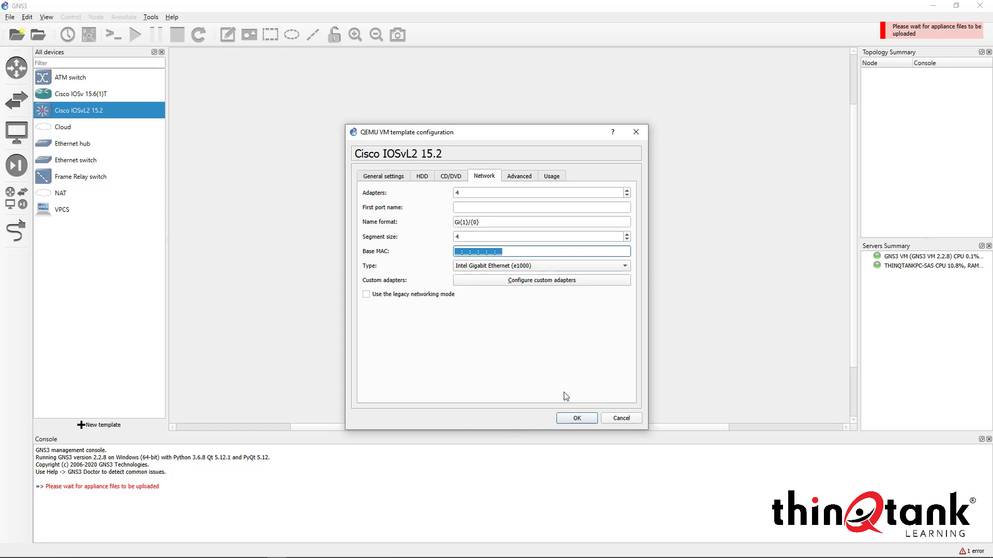
left_click(582, 419)
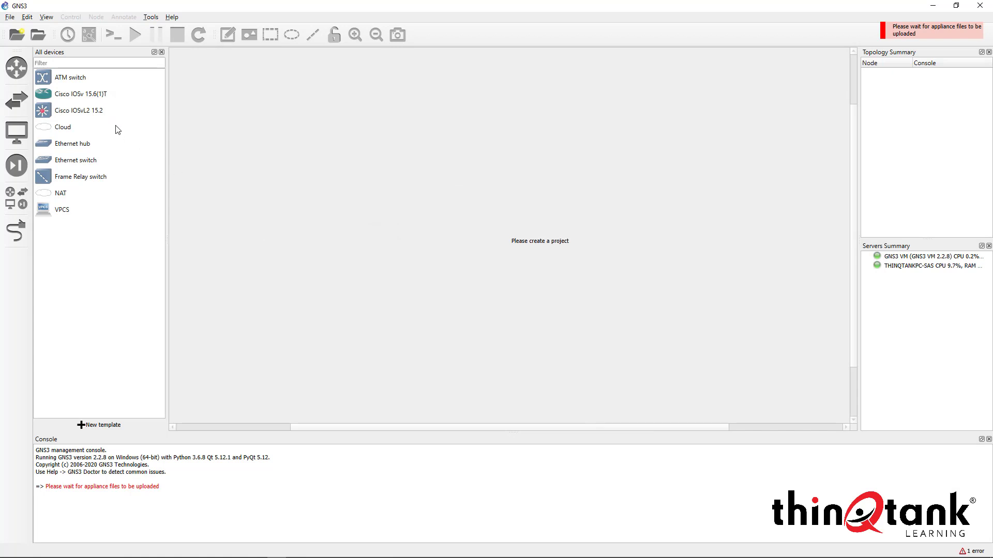
left_click(16, 198)
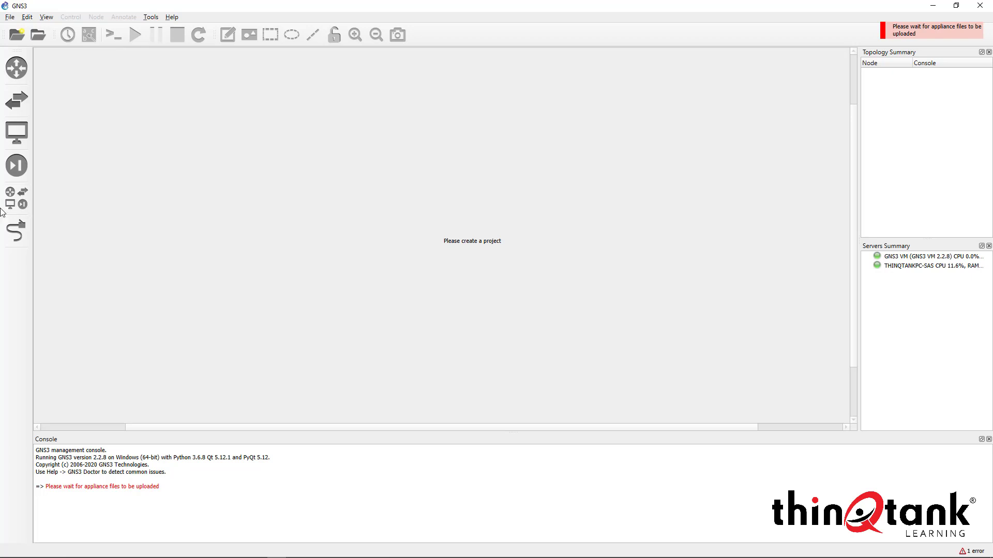
left_click(16, 198)
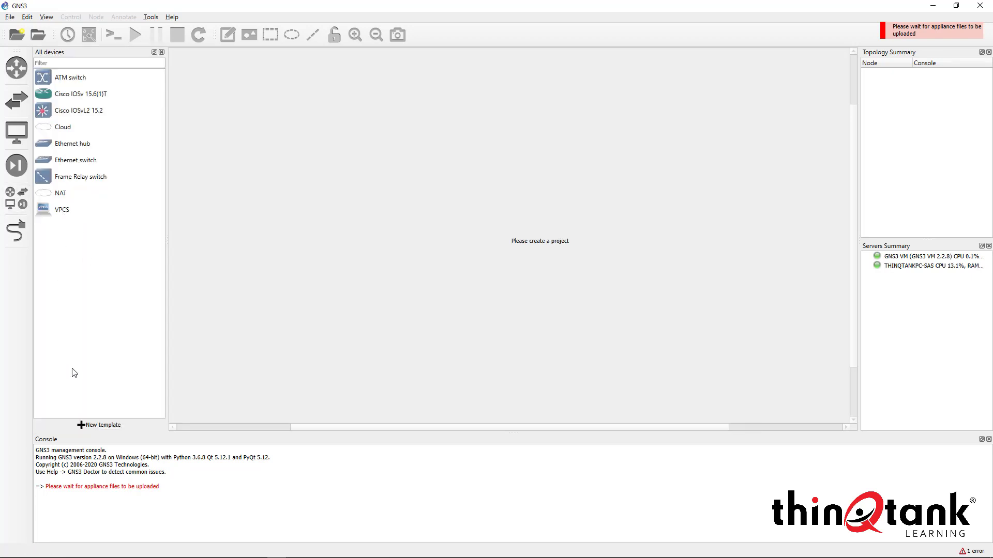
Start a manually created Dynamips IOS router template that runs on the local computer
left_click(87, 426)
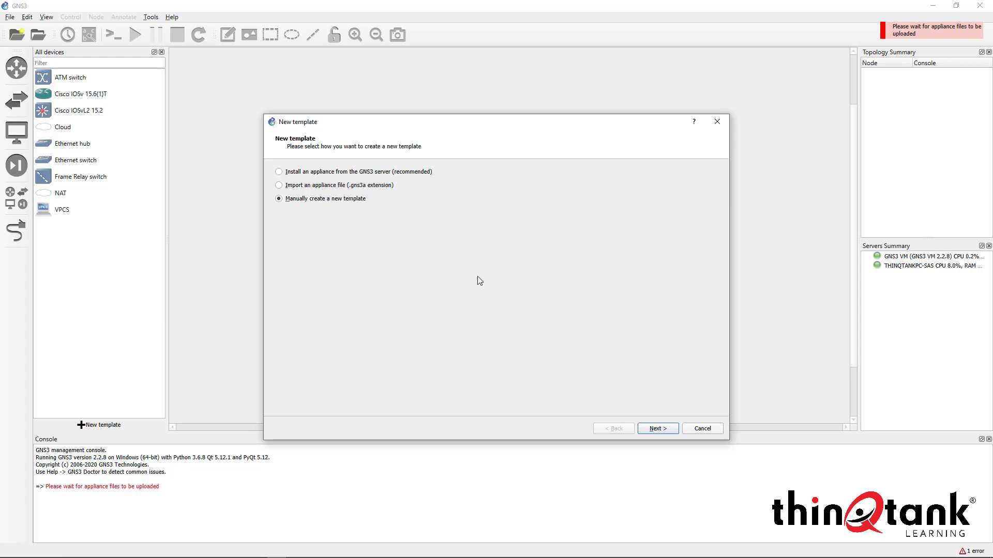
left_click(651, 429)
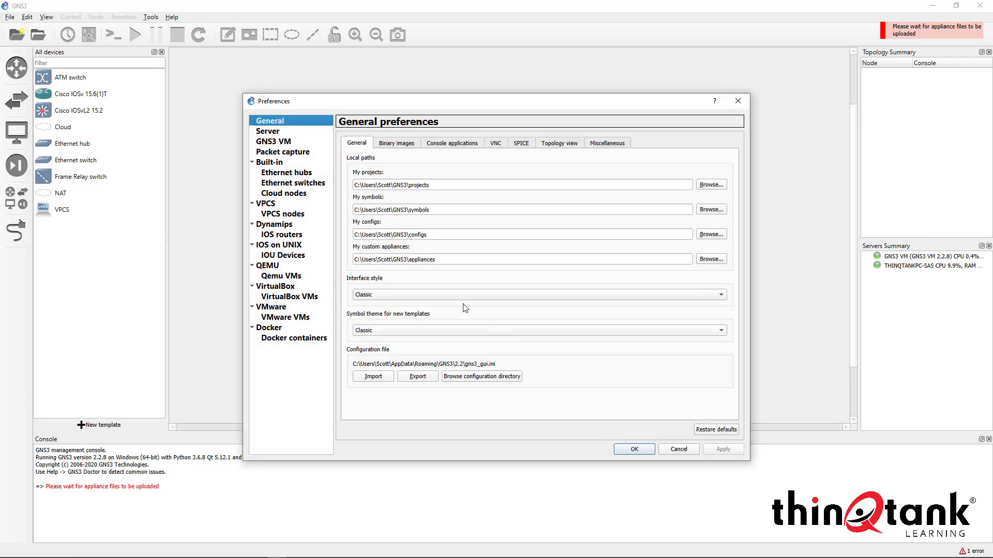
left_click(291, 236)
left_click(452, 432)
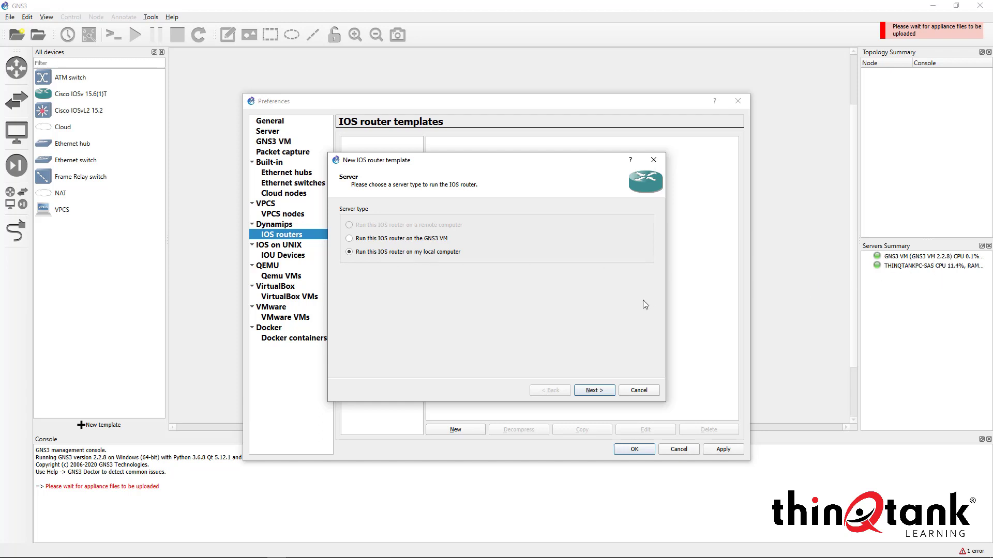
left_click(593, 391)
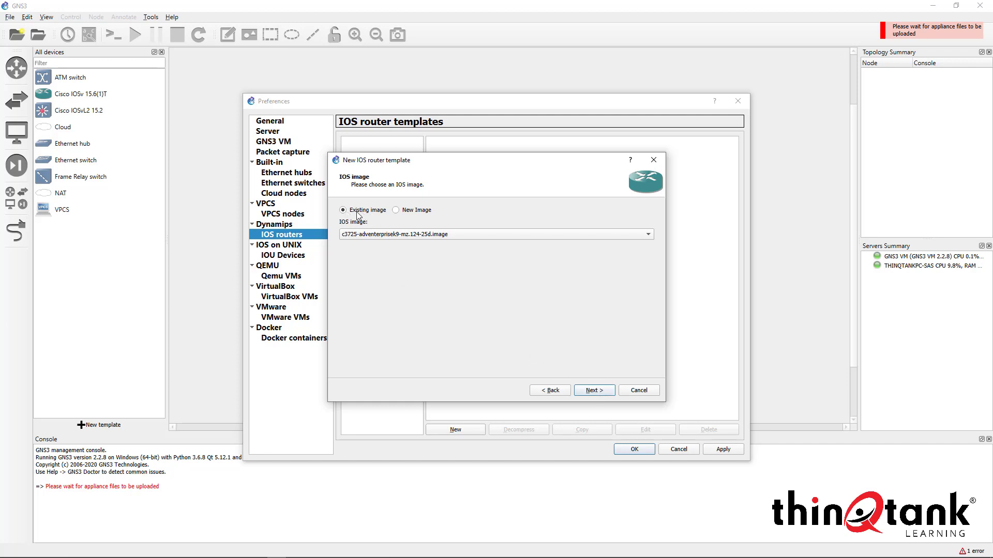
Compare the existing-image and new-image options for the router and view the list of existing IOS images
left_click(396, 211)
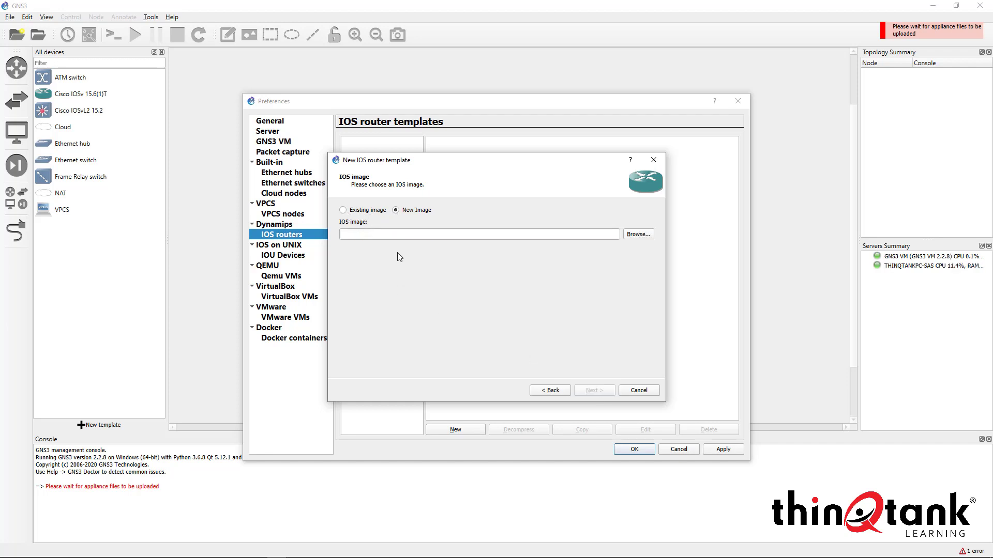
left_click(344, 211)
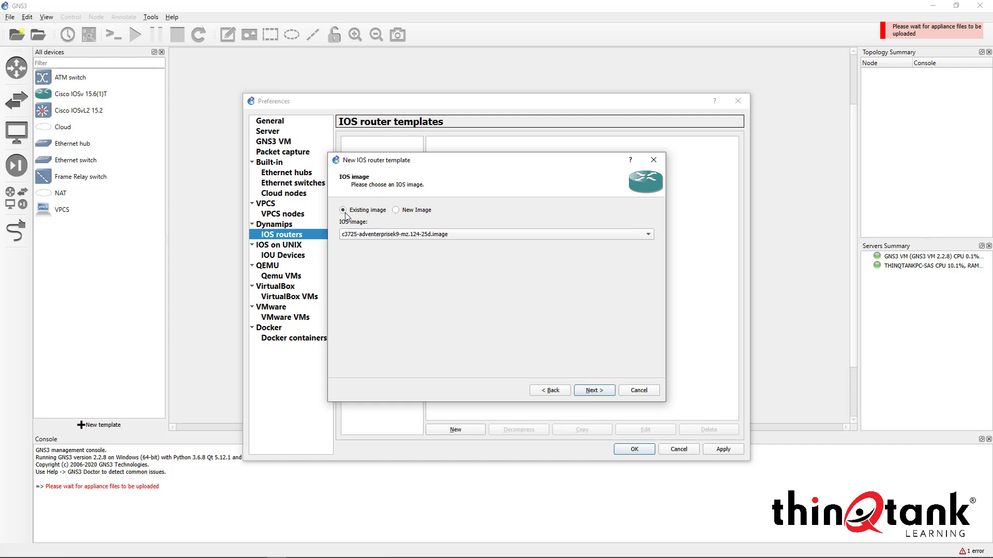
left_click(397, 212)
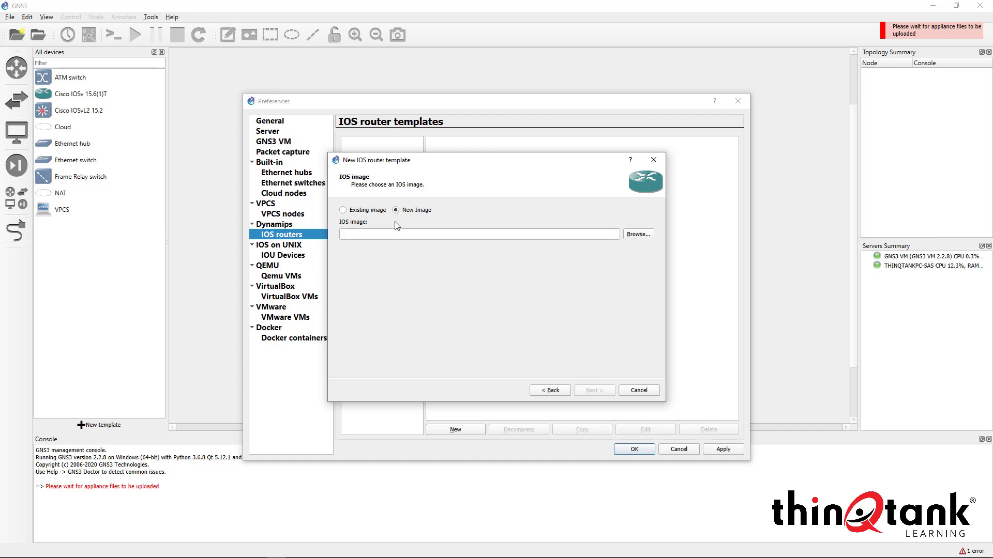
left_click(343, 211)
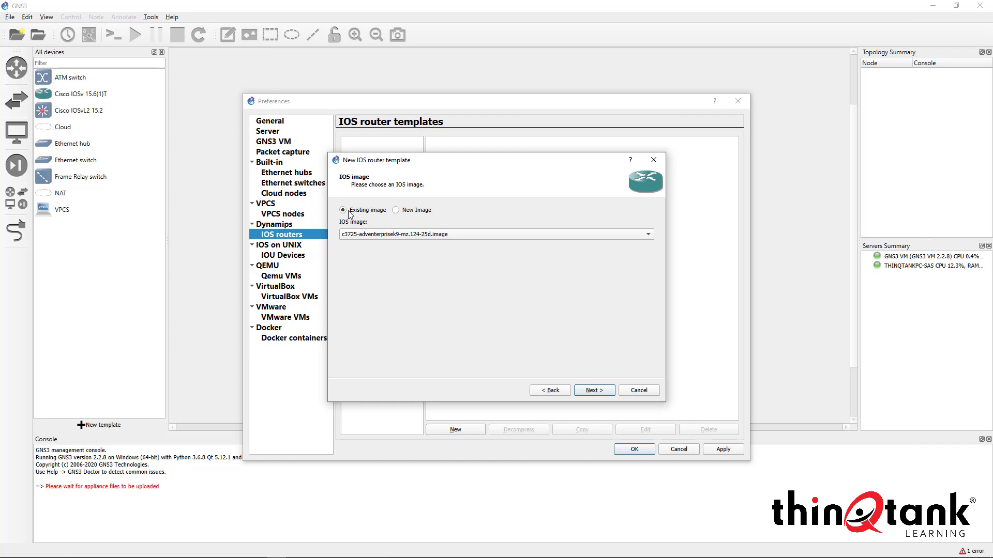
left_click(360, 234)
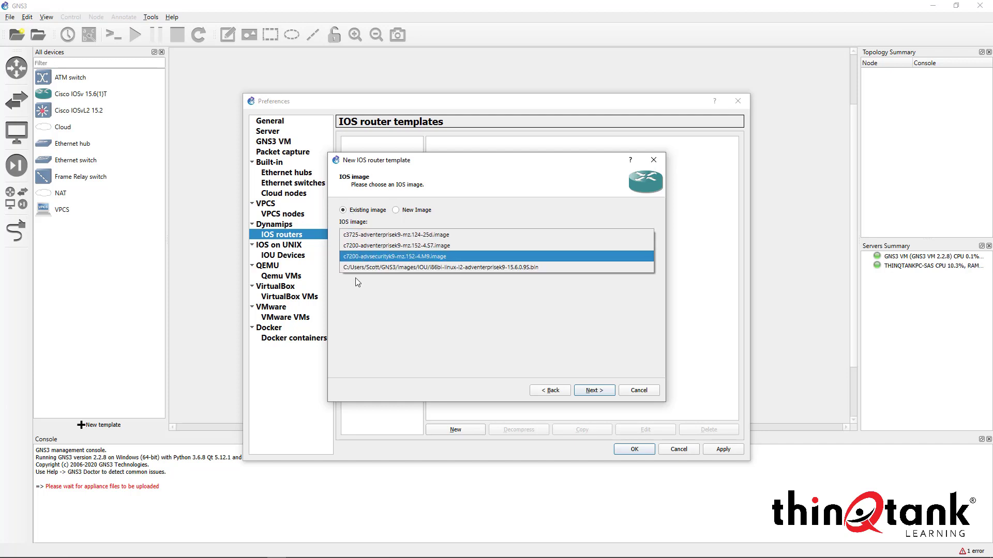
Try to load c7200-adventerprisek9-mz.152-4.S7.image as a new IOS image from the IOS images folder
left_click(405, 210)
left_click(638, 235)
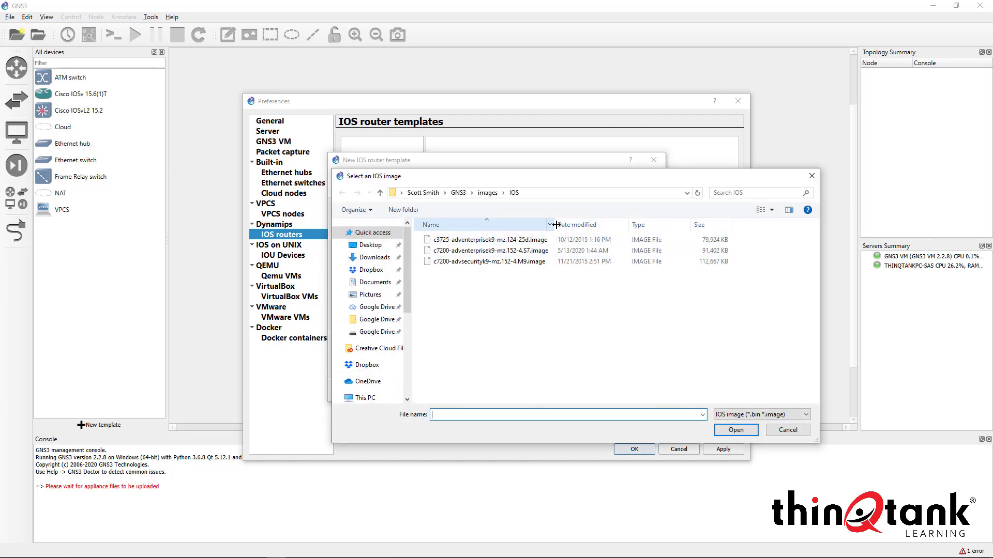
left_click_drag(554, 225, 610, 225)
left_click(510, 251)
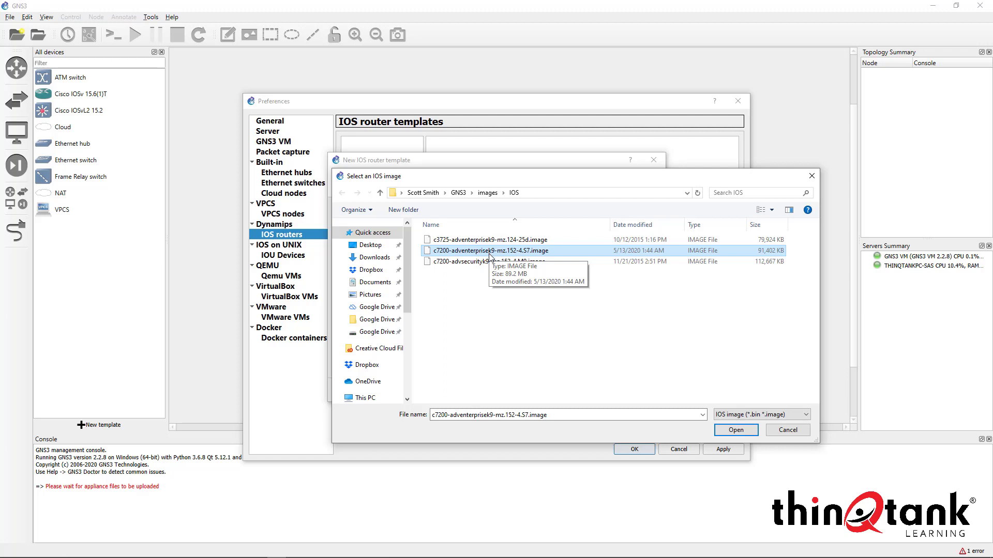
left_click(472, 253)
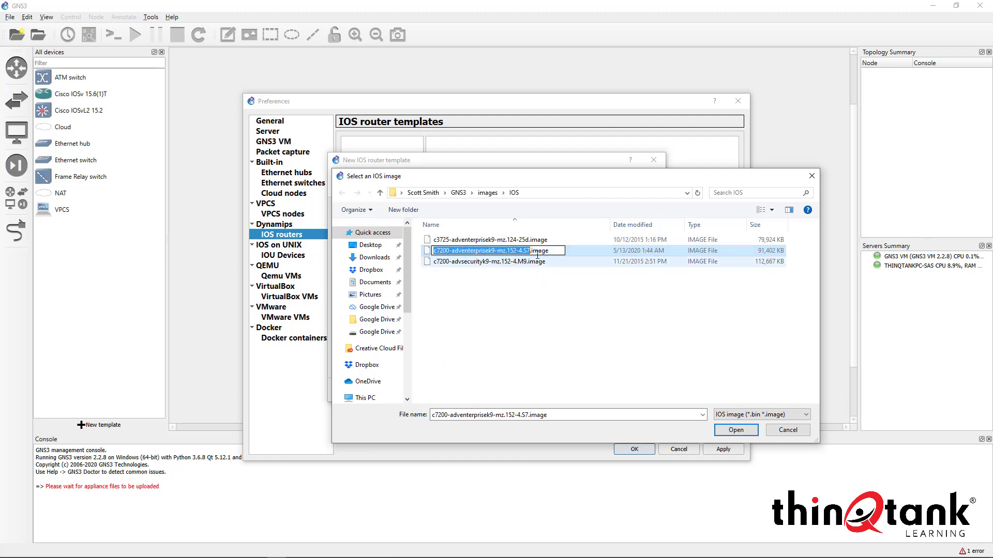
left_click(518, 277)
left_click(442, 253)
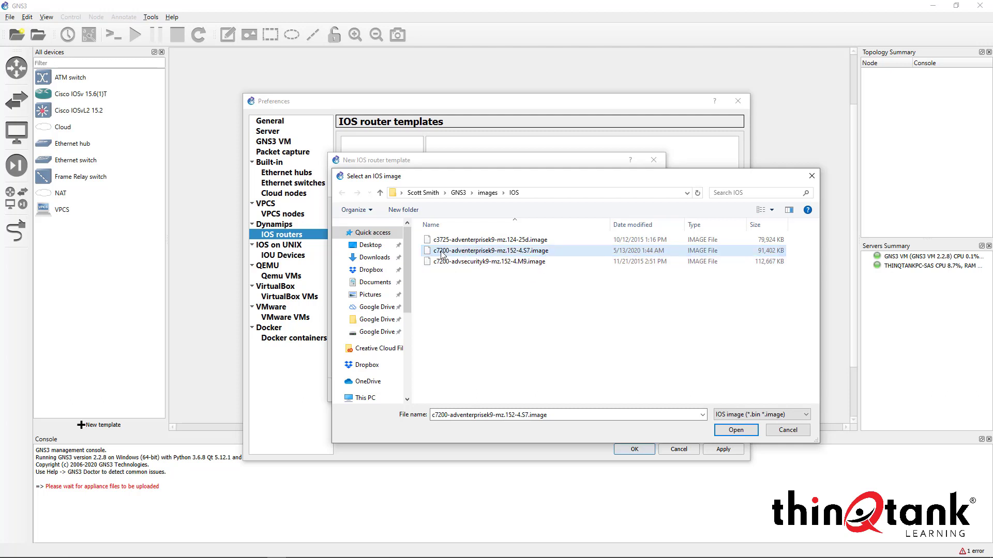
double_click(442, 253)
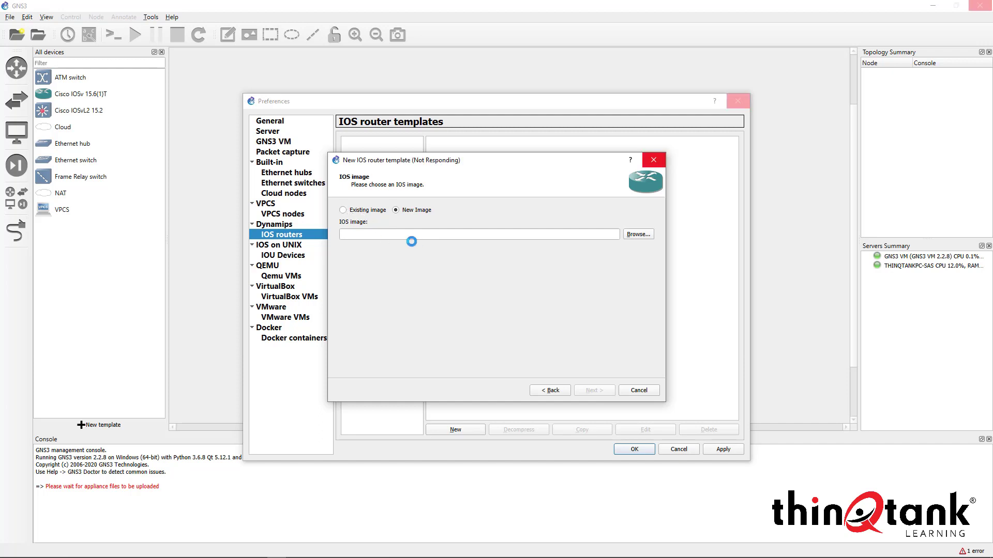
Choose the existing image c7200-adventerprisek9-mz.152-4.S7.image for the new IOS router template
left_click(418, 239)
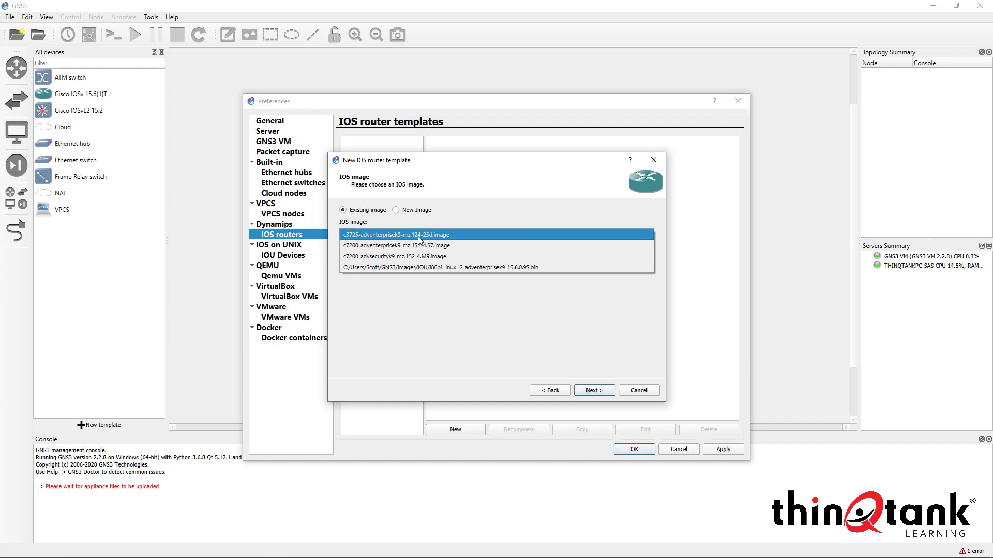
left_click(419, 235)
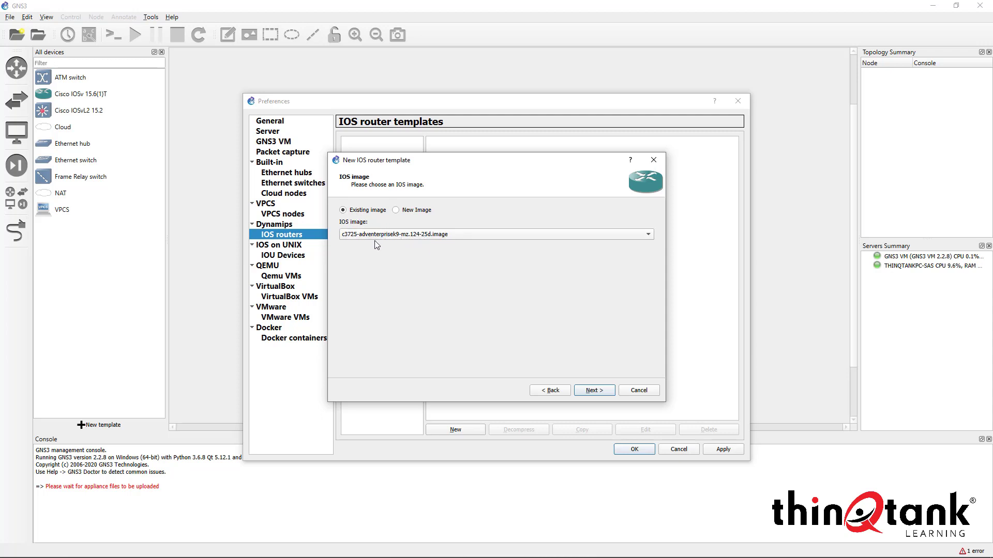
left_click(414, 236)
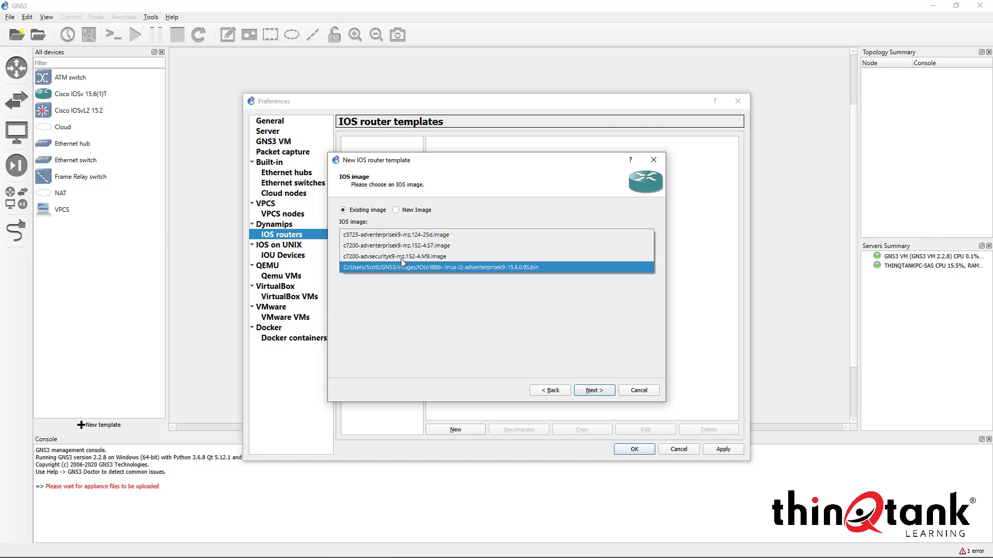
left_click(398, 249)
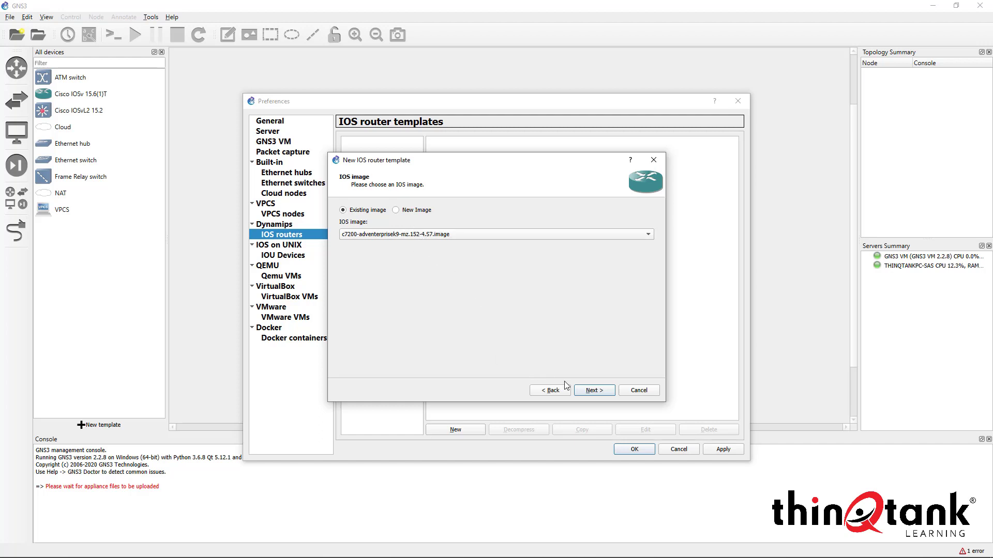
left_click(589, 392)
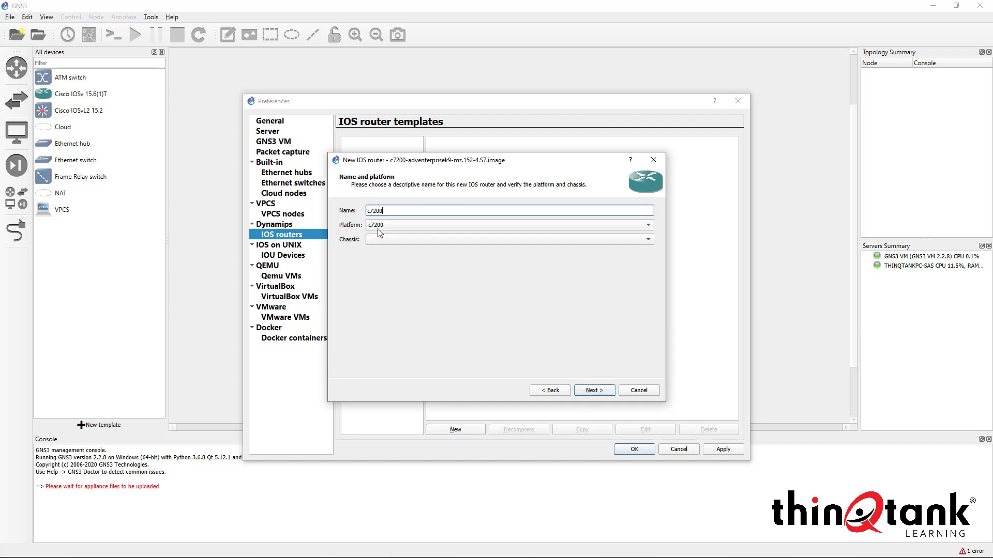
Accept the name and platform c7200 and the default RAM of 512 MiB for the router
left_click(589, 391)
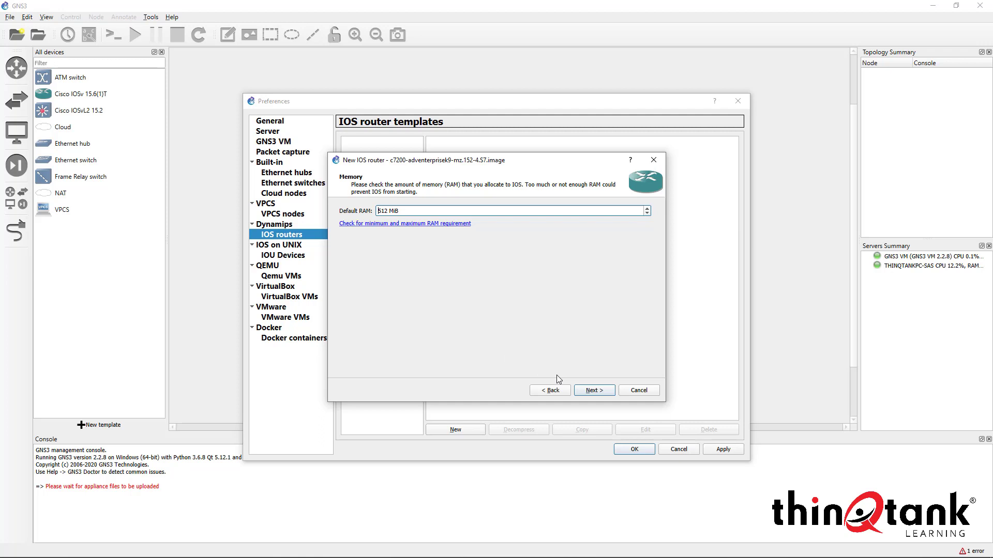
left_click(592, 390)
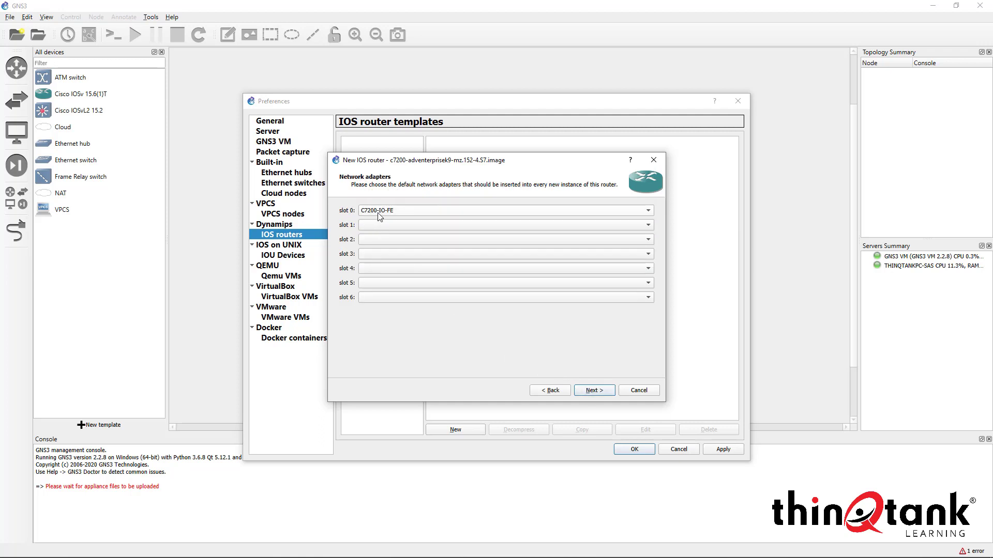
Assign PA-4E to slot 1 and PA-4T+ to slot 2 of the router, leave the remaining slots empty and accept the network adapters
left_click(386, 226)
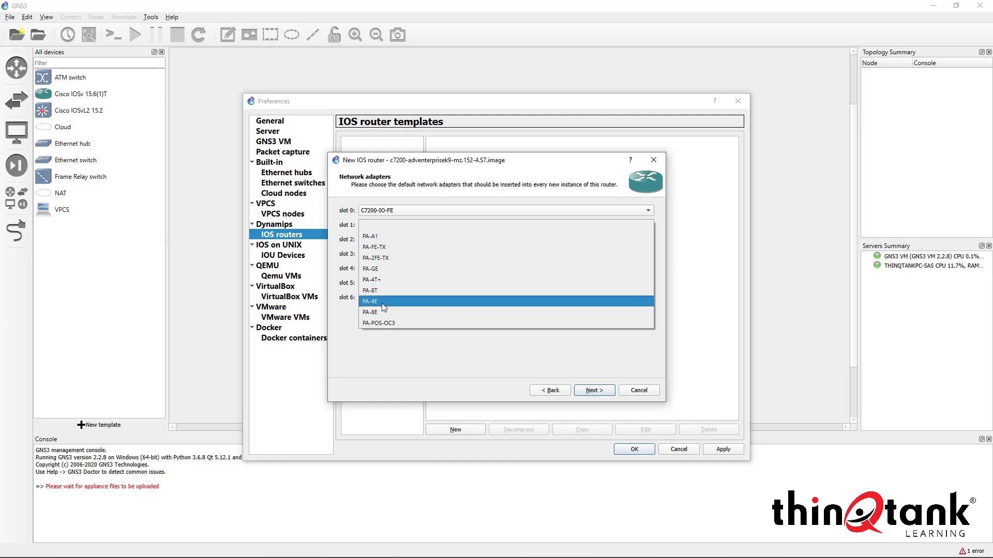
left_click(383, 303)
left_click(386, 240)
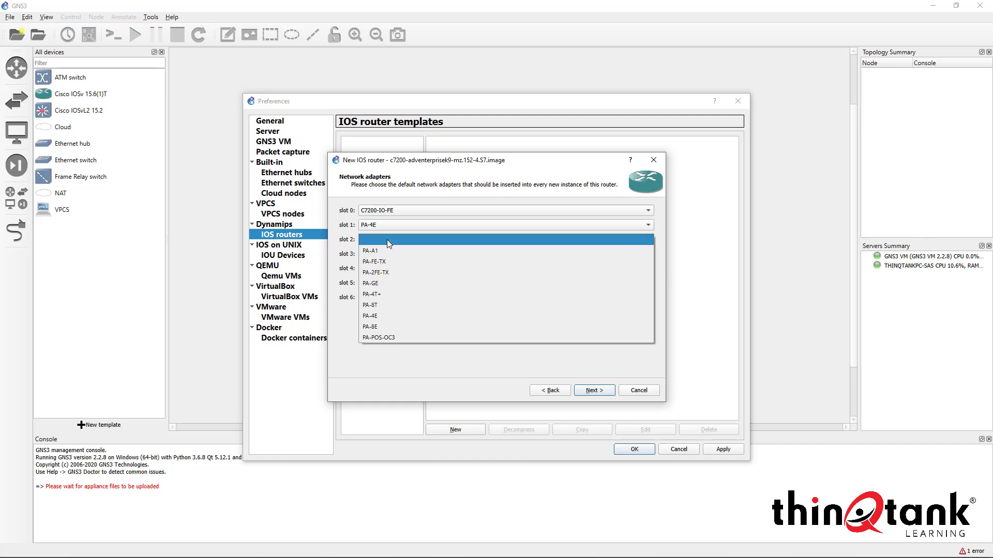
left_click(386, 294)
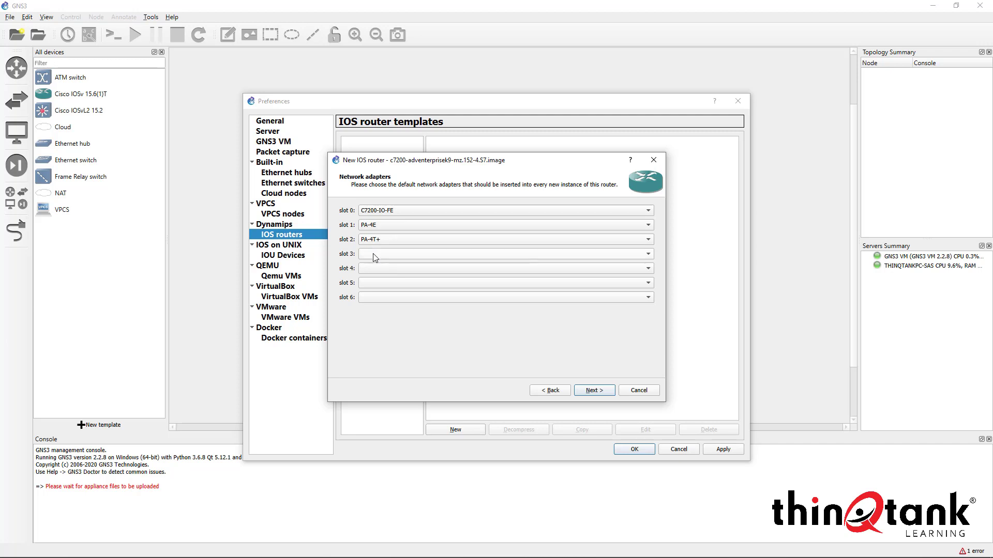
left_click(370, 254)
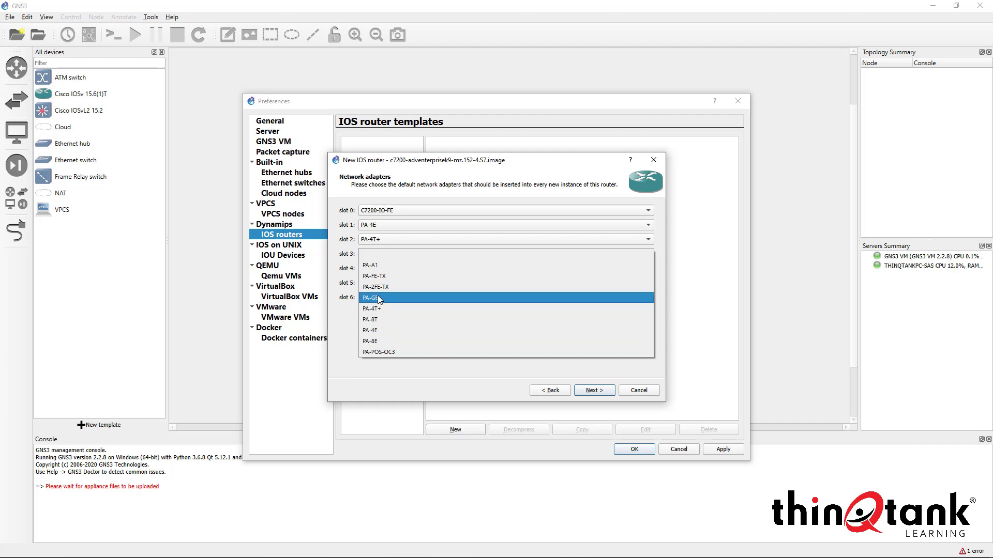
left_click(379, 379)
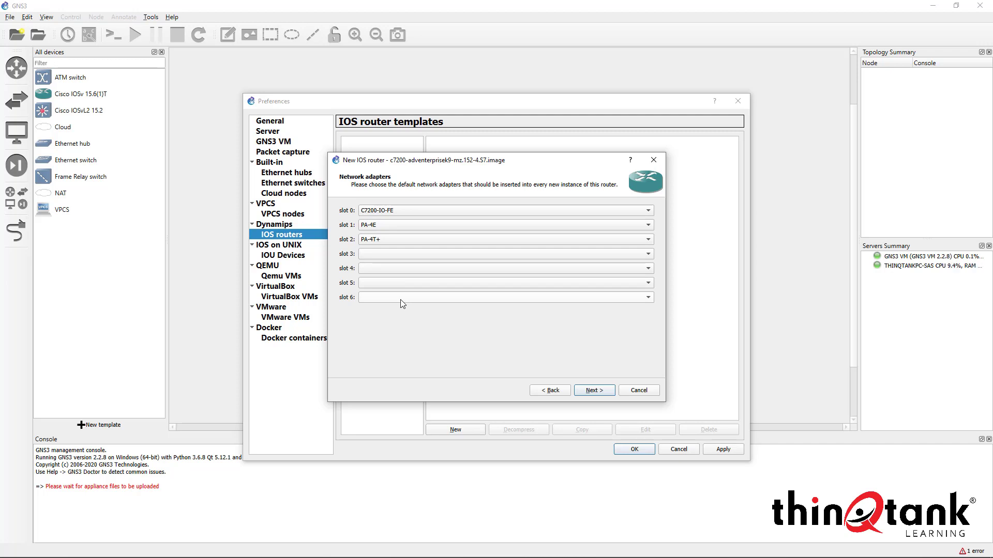
left_click(588, 393)
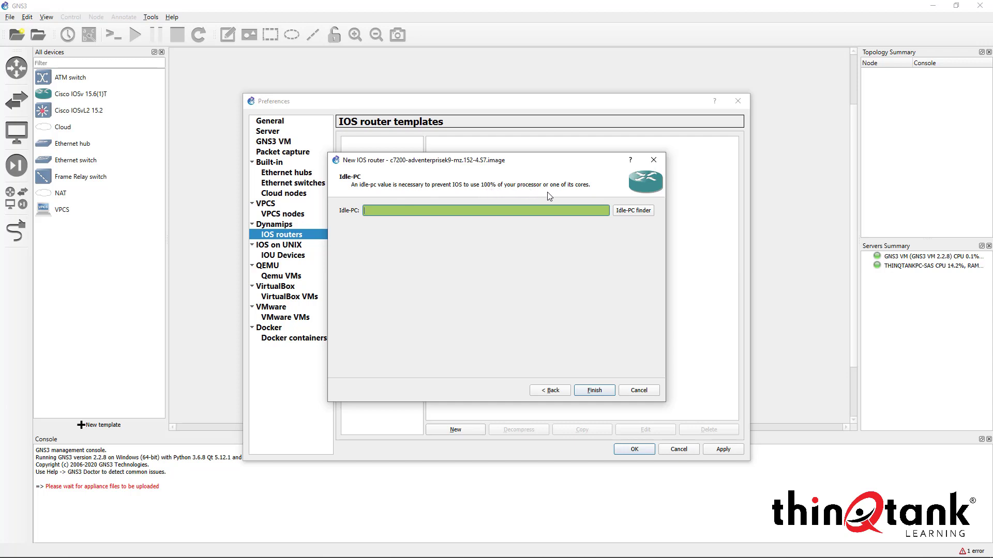
Run the Idle-PC finder for the c7200 image and accept the Idle-PC value it suggests
left_click(628, 213)
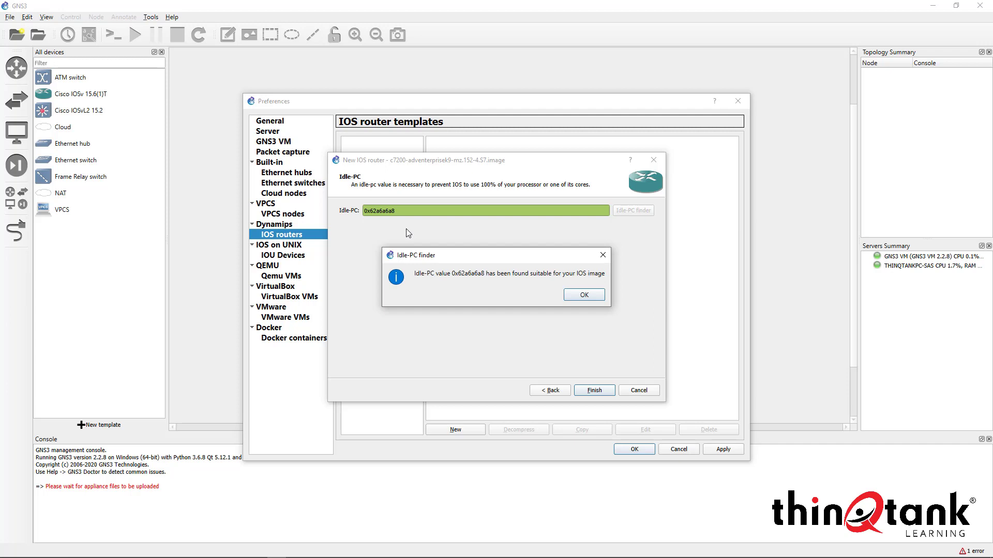
left_click(573, 298)
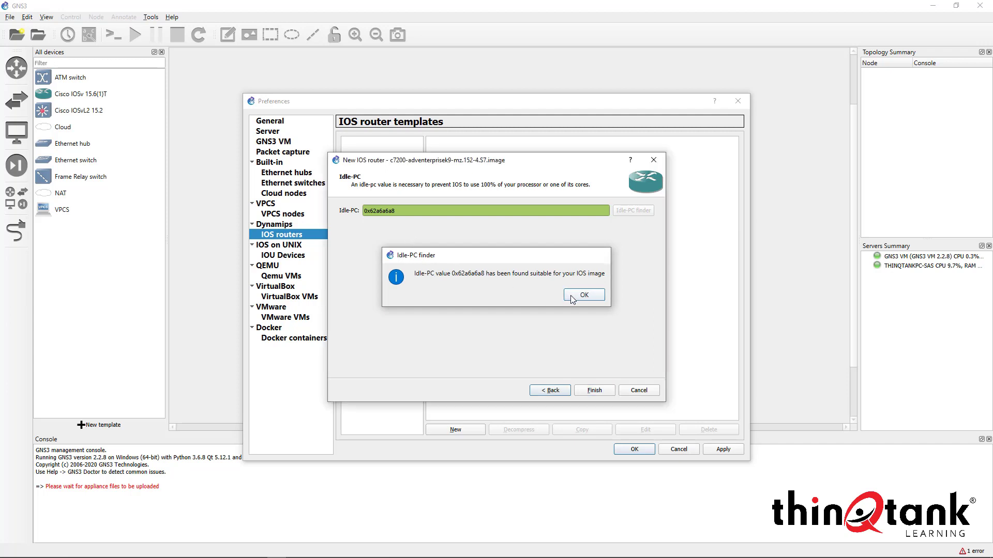
left_click(573, 298)
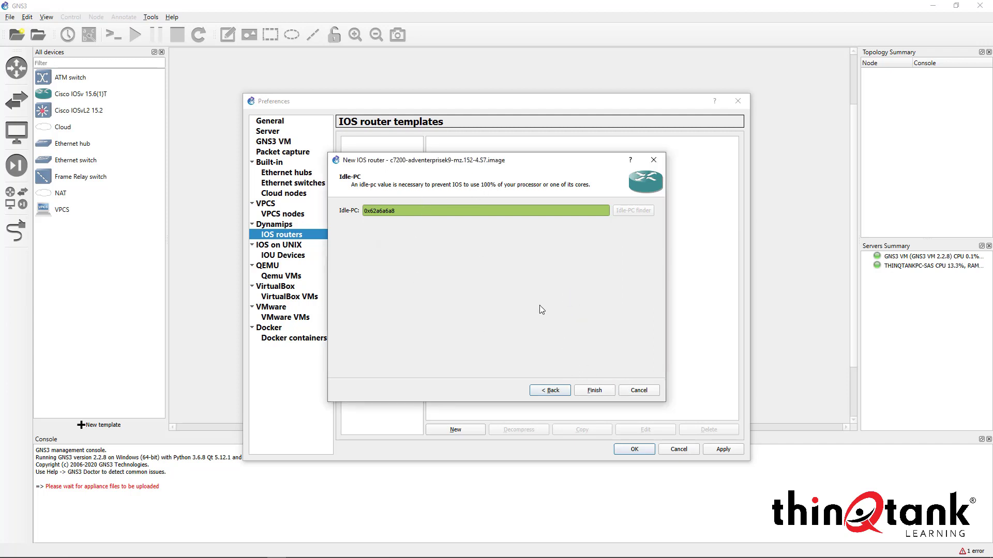
left_click_drag(407, 210, 359, 220)
Finish the c7200 router template and save the preferences
left_click(594, 391)
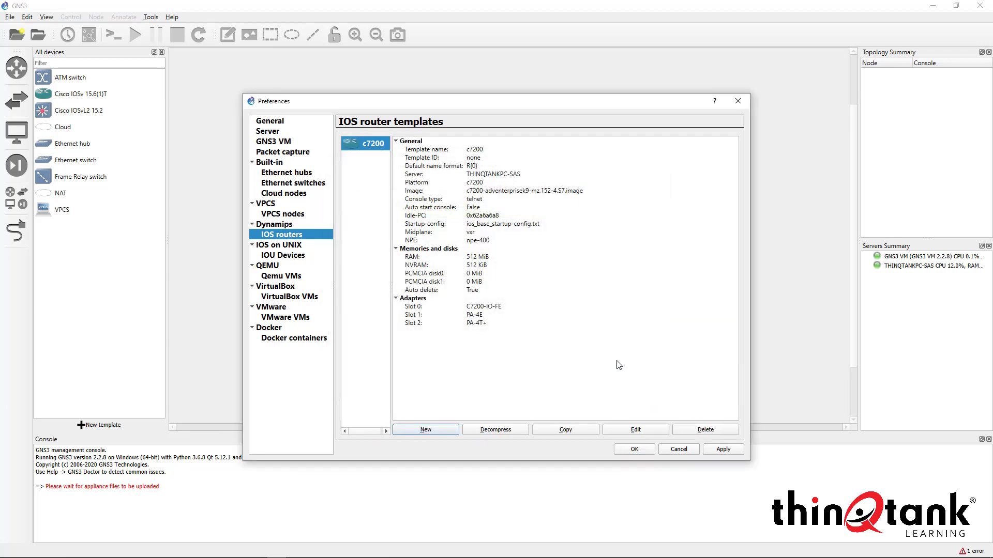
left_click(716, 450)
left_click(647, 453)
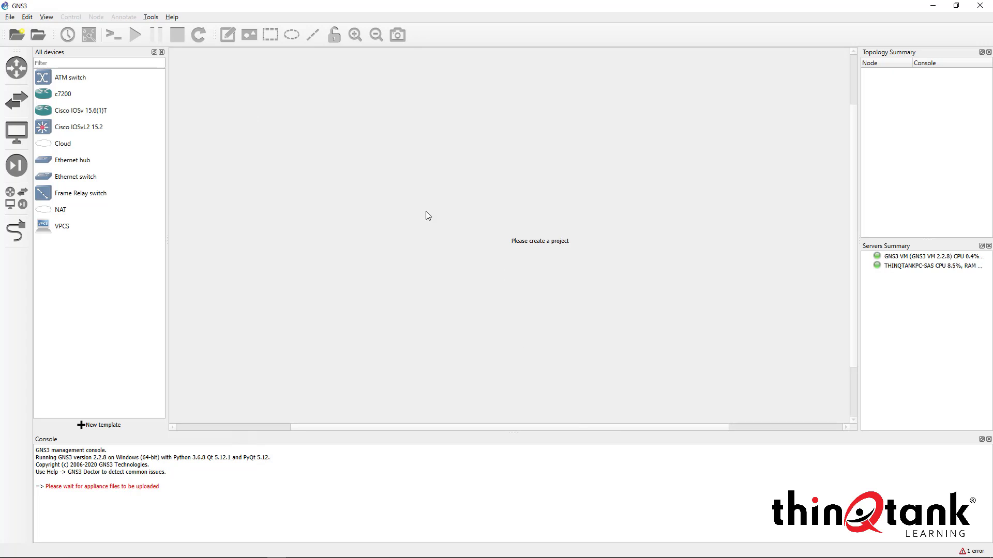
Create a new project named untitled in the default location, overwriting the existing project
left_click(39, 38)
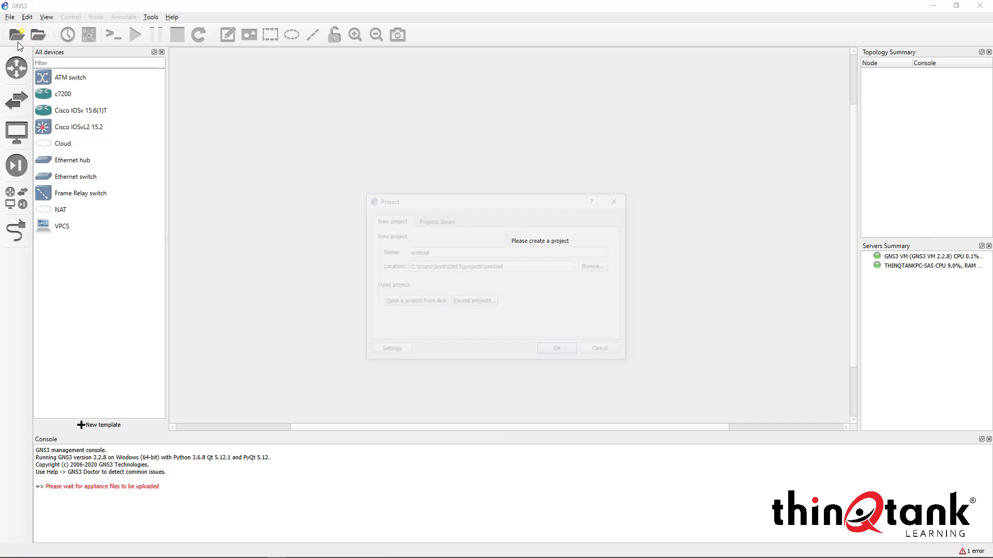
left_click(559, 351)
left_click(553, 297)
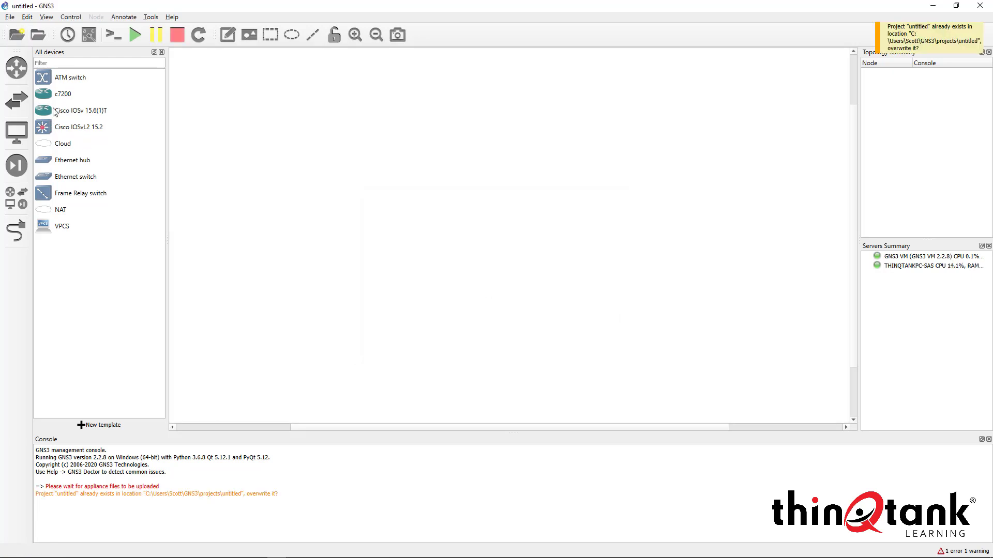
Place a Cisco IOSv 15.6(1)T router on the canvas and change its symbol to router from the Affinity-square-red set
left_click_drag(55, 111, 405, 155)
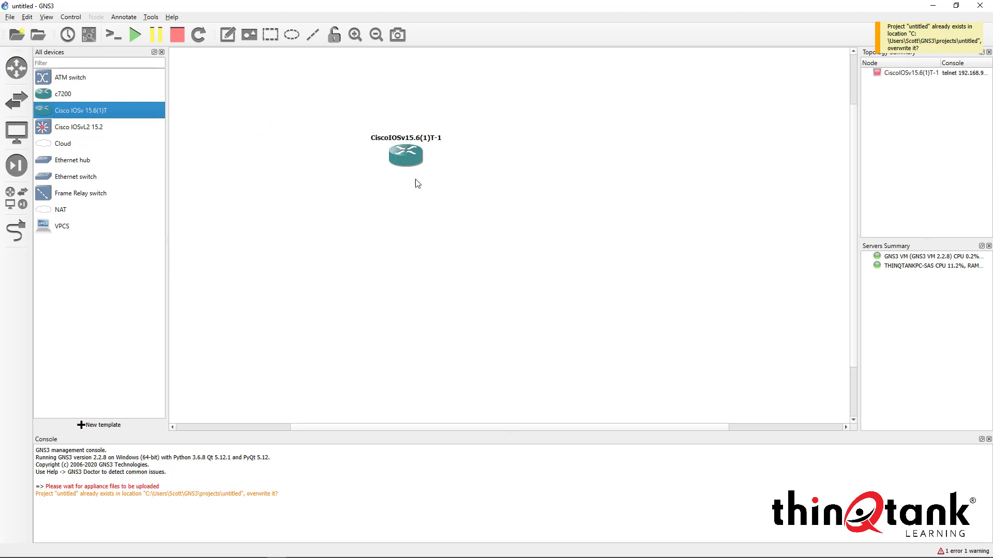
right_click(416, 163)
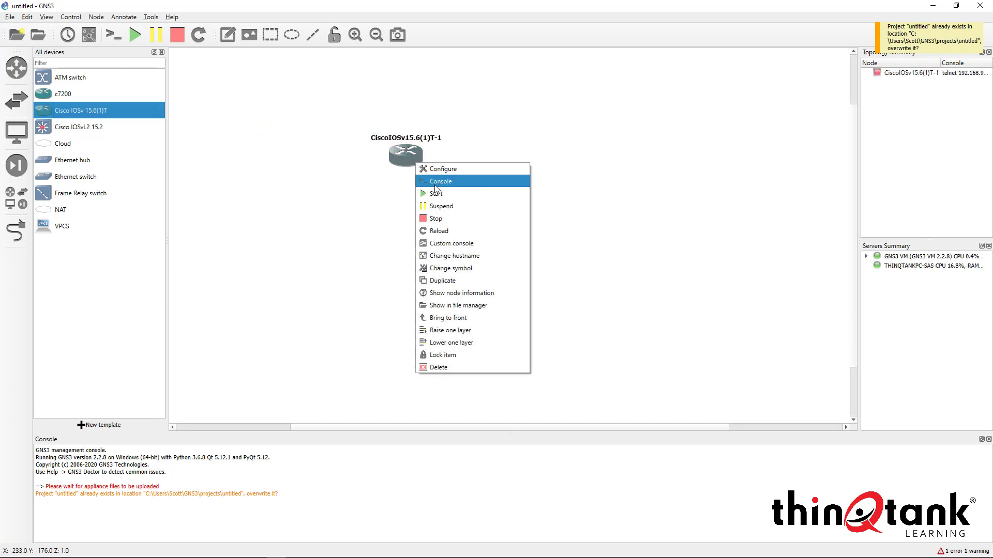
left_click(444, 269)
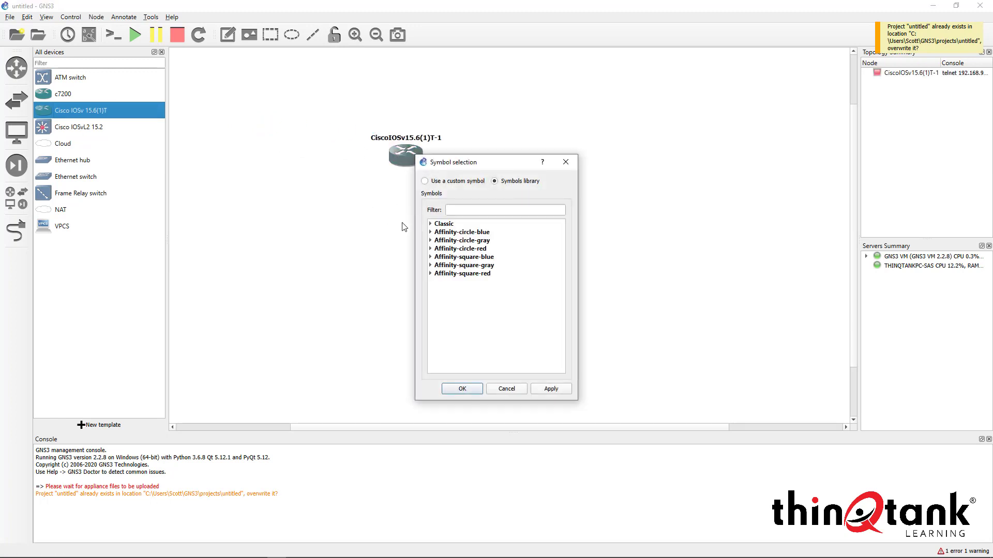
left_click(438, 273)
left_click(430, 273)
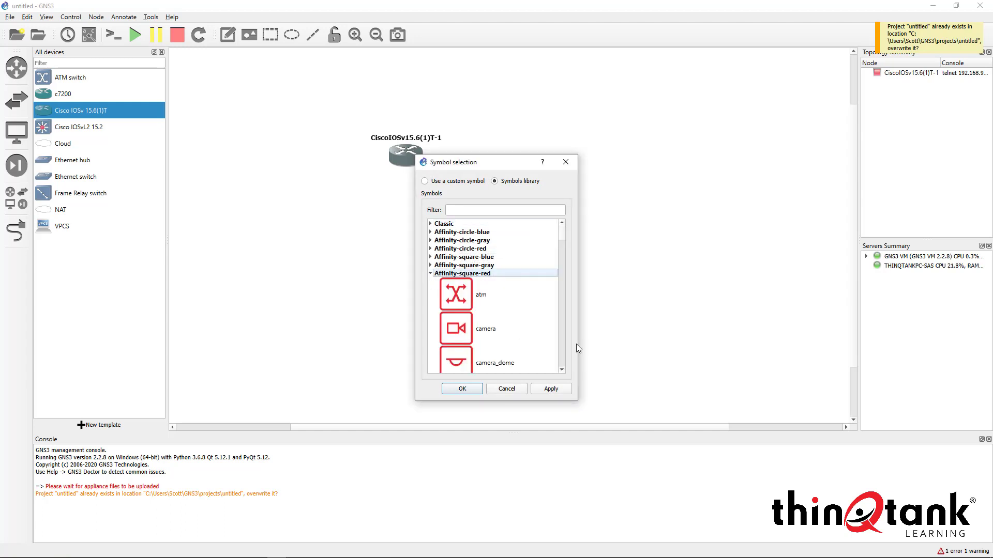
scroll(564, 334, "down", 1)
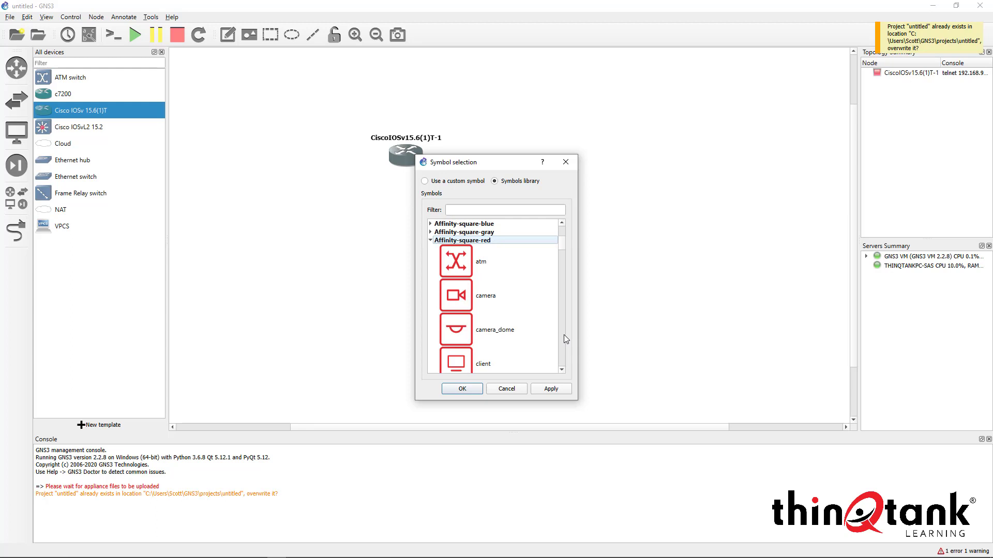
scroll(562, 342, "down", 6)
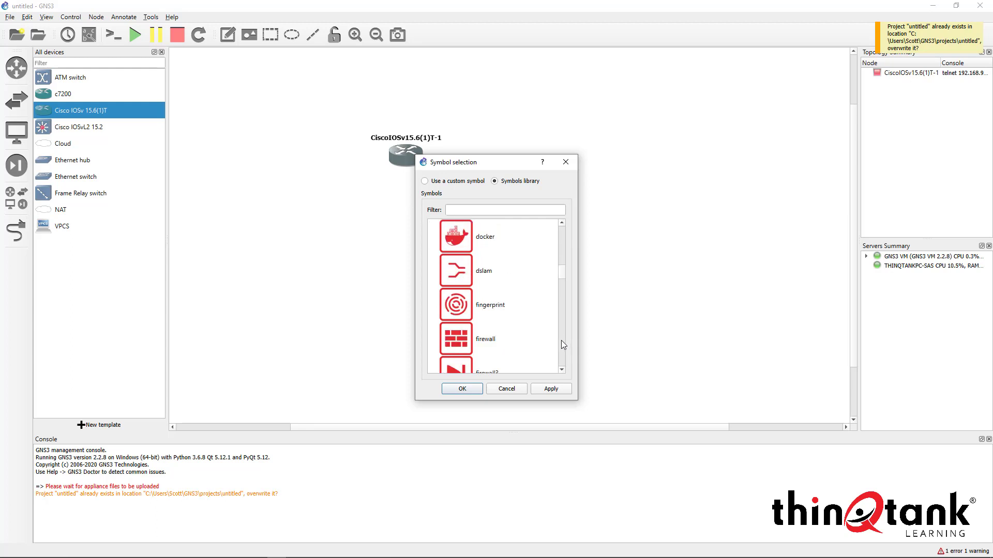
scroll(563, 282, "down", 5)
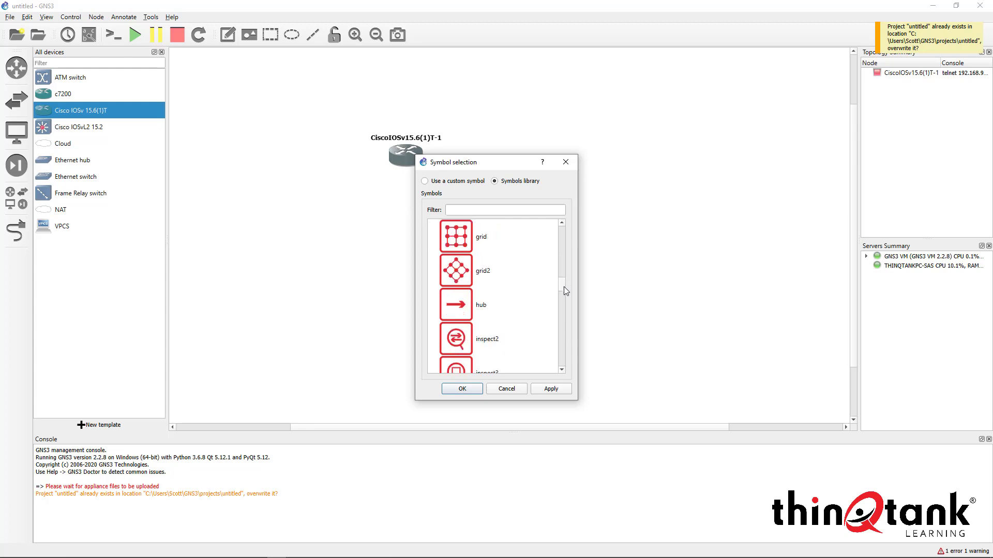
left_click_drag(564, 296, 562, 323)
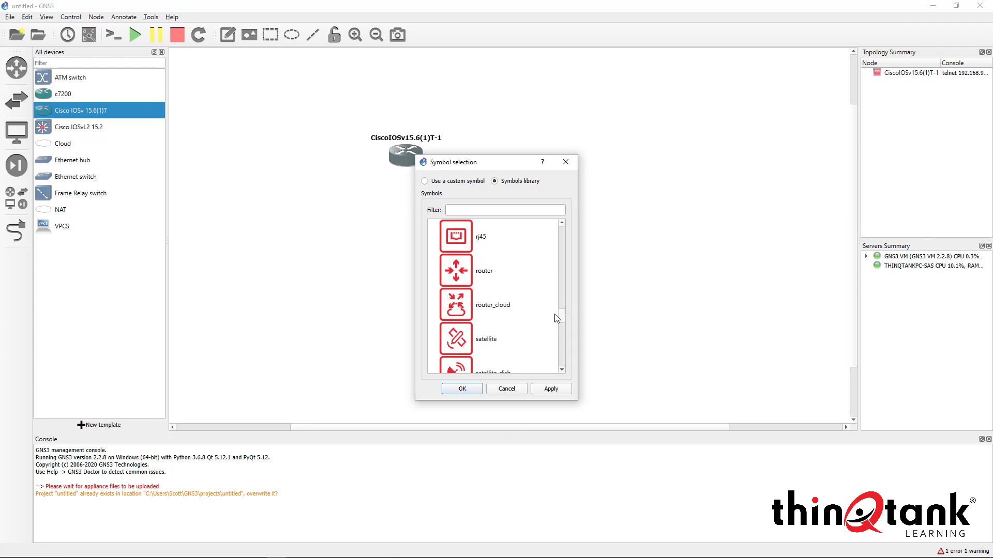
left_click(455, 275)
left_click(548, 388)
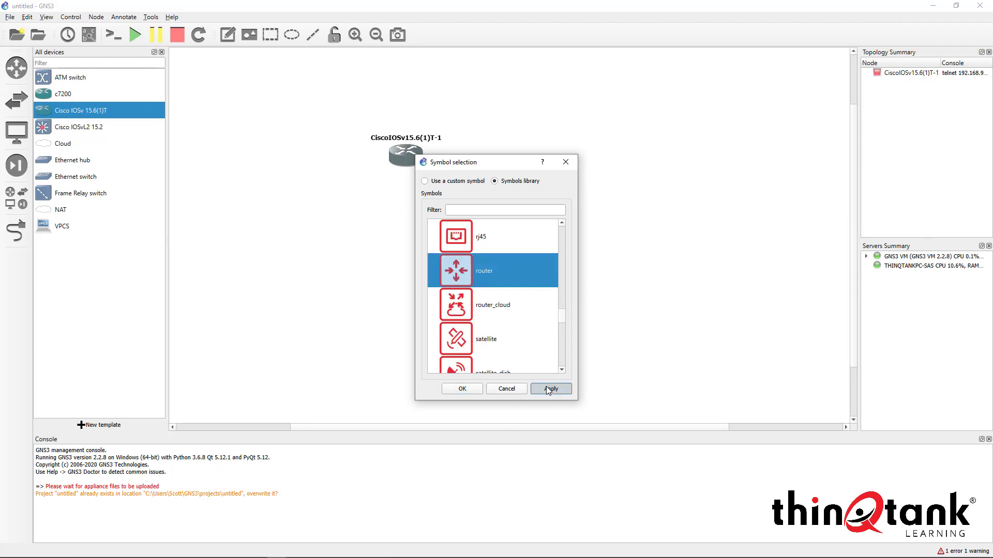
left_click(462, 389)
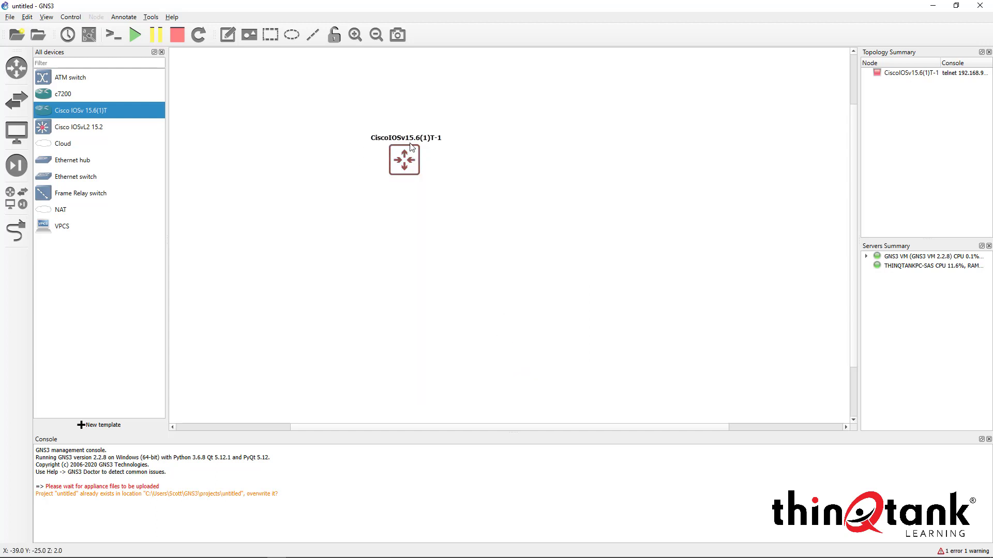
Shift the name label beside the router's symbol and examine the node's network settings, including its base MAC, without changing them
left_click_drag(410, 147, 384, 162)
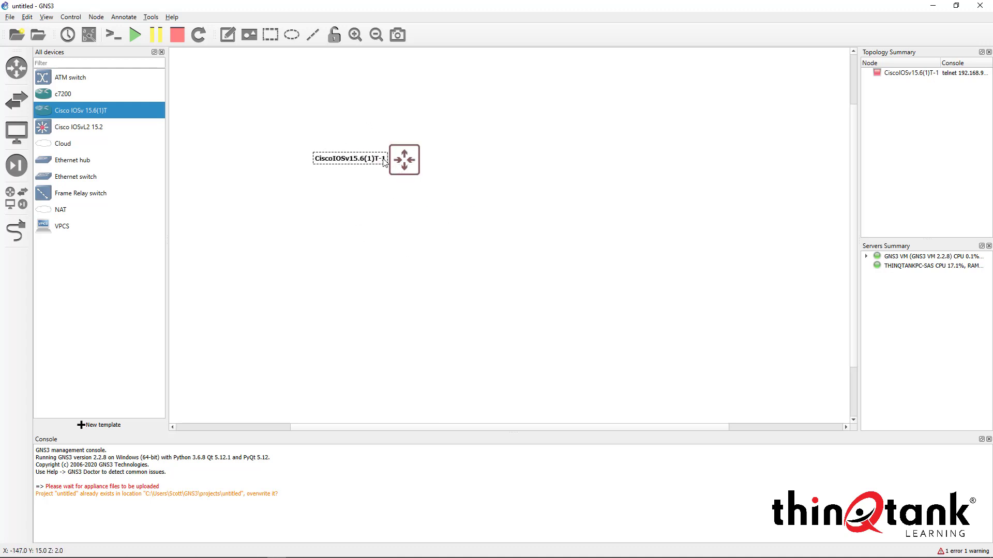
right_click(391, 159)
left_click(419, 178)
left_click(460, 204)
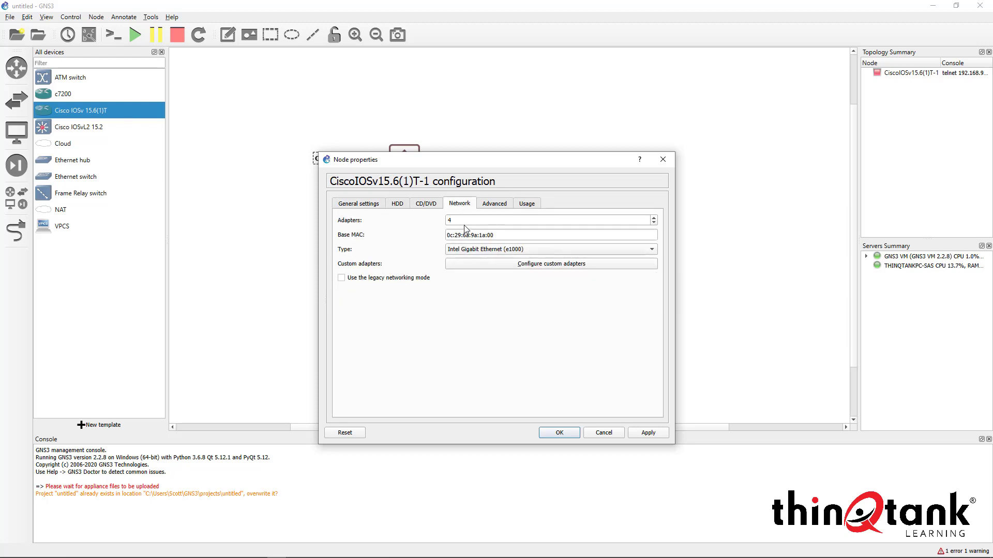
left_click_drag(519, 237, 409, 253)
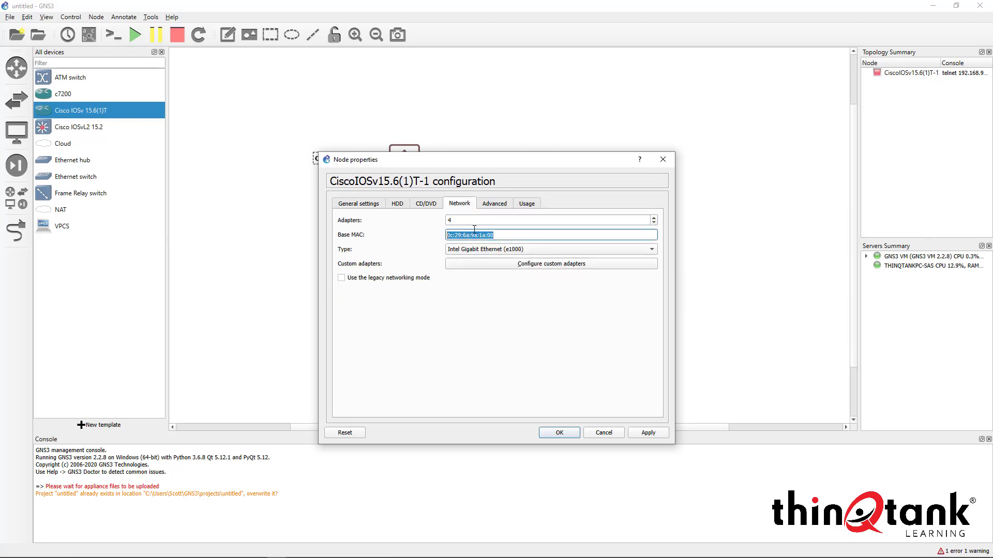
left_click_drag(494, 236, 432, 233)
left_click(504, 236)
left_click_drag(498, 236, 449, 234)
left_click(615, 435)
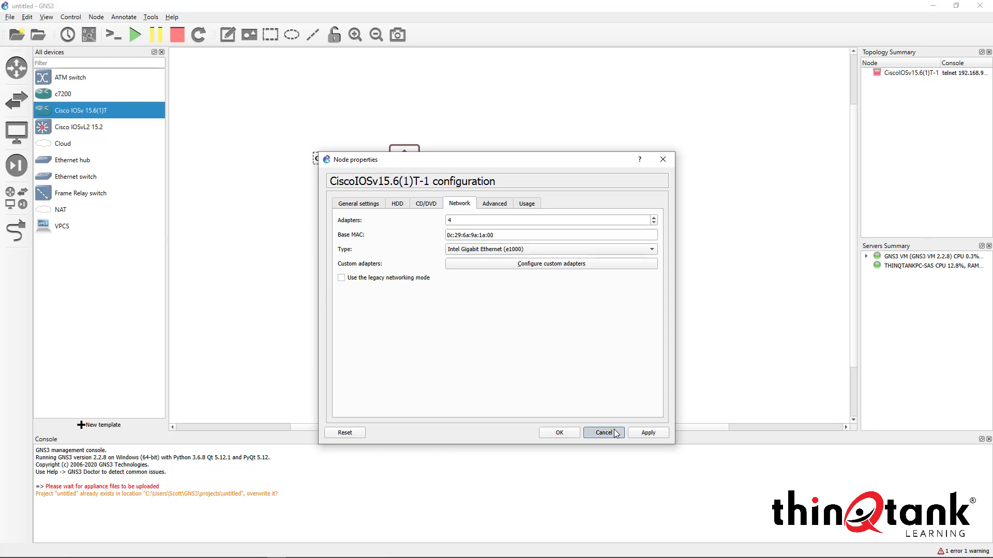
Move the router's name label back above its symbol and deselect it
left_click(481, 275)
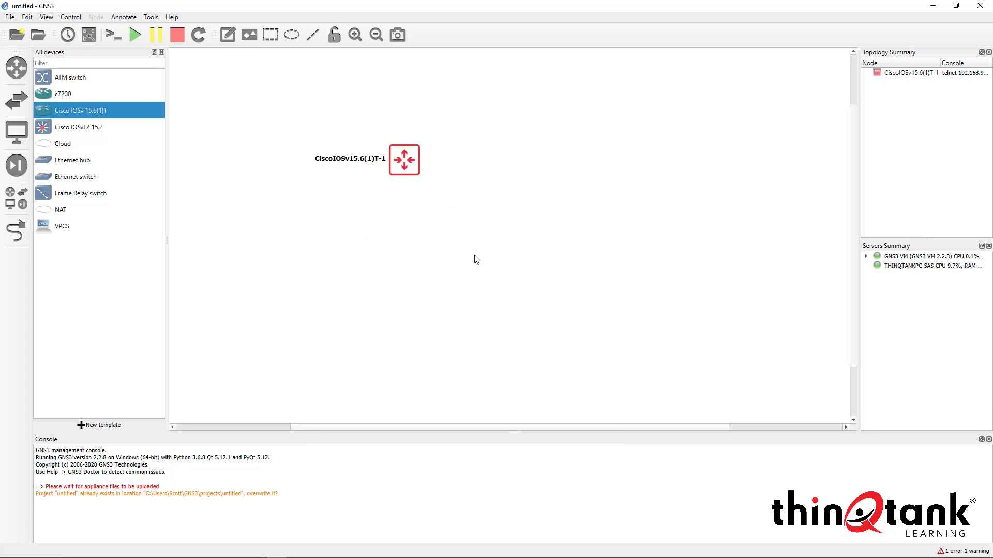
left_click_drag(365, 164, 393, 141)
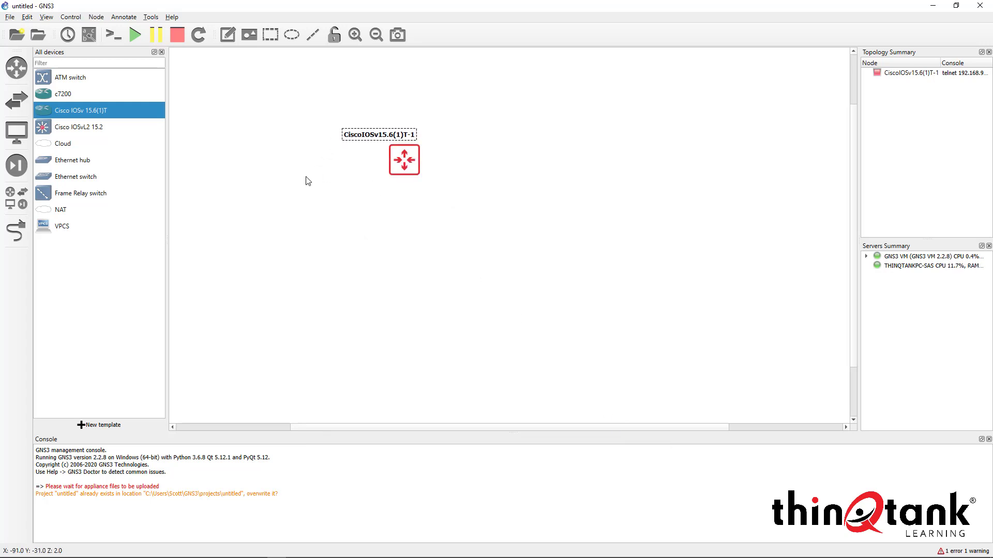
left_click(307, 180)
Place a Cisco IOSvL2 15.2 switch beside the IOSv router and change its symbol to switch from the Affinity-square-red set
left_click_drag(87, 133, 515, 186)
right_click(521, 187)
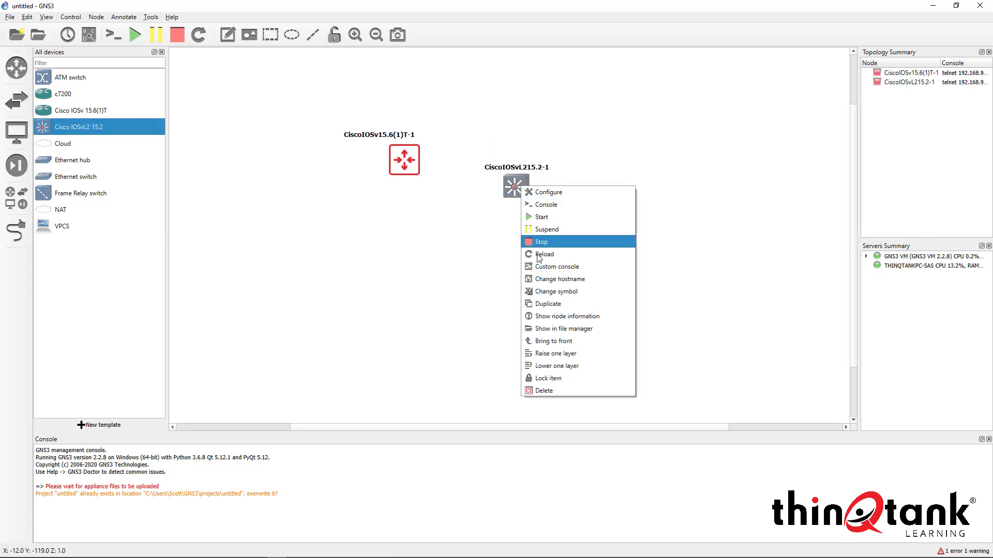
left_click(548, 291)
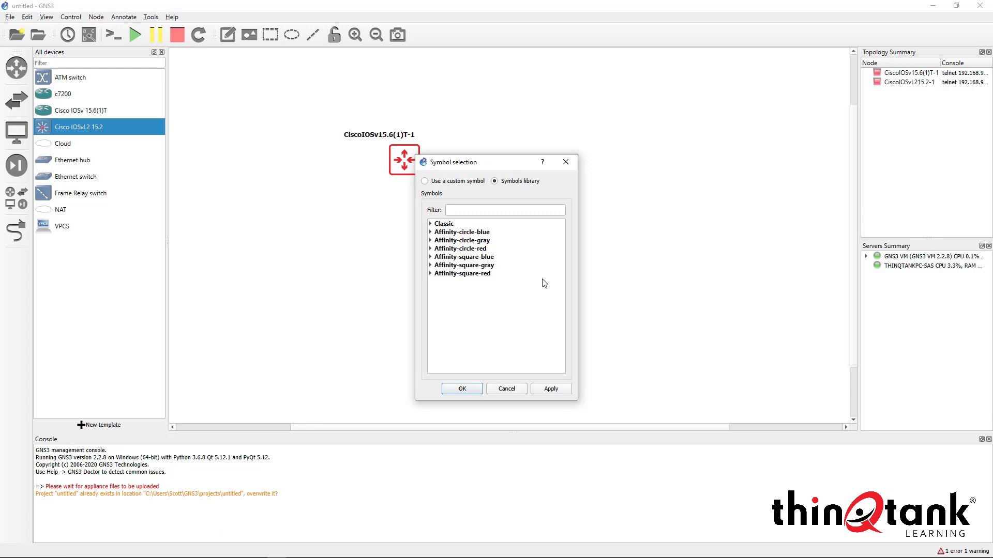
left_click(431, 274)
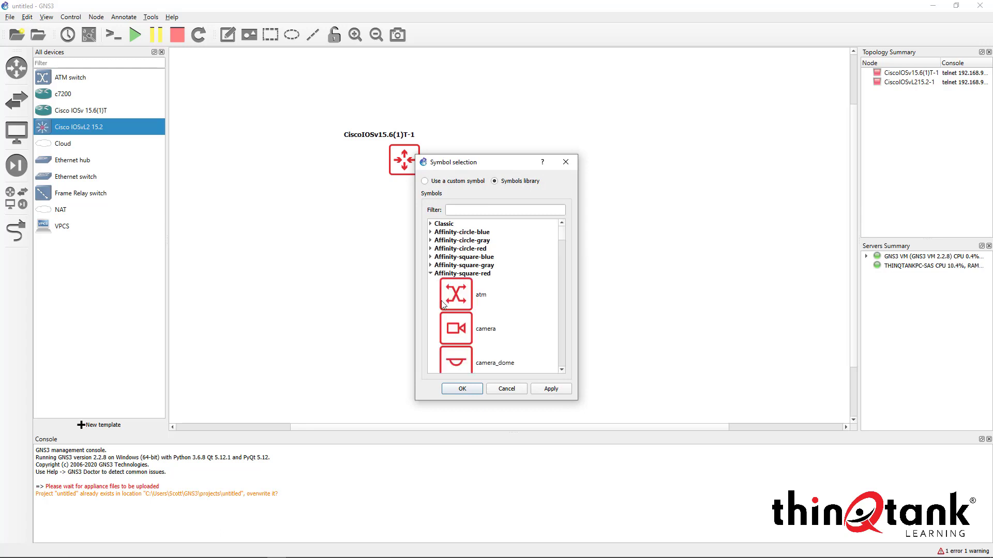
scroll(564, 342, "down", 10)
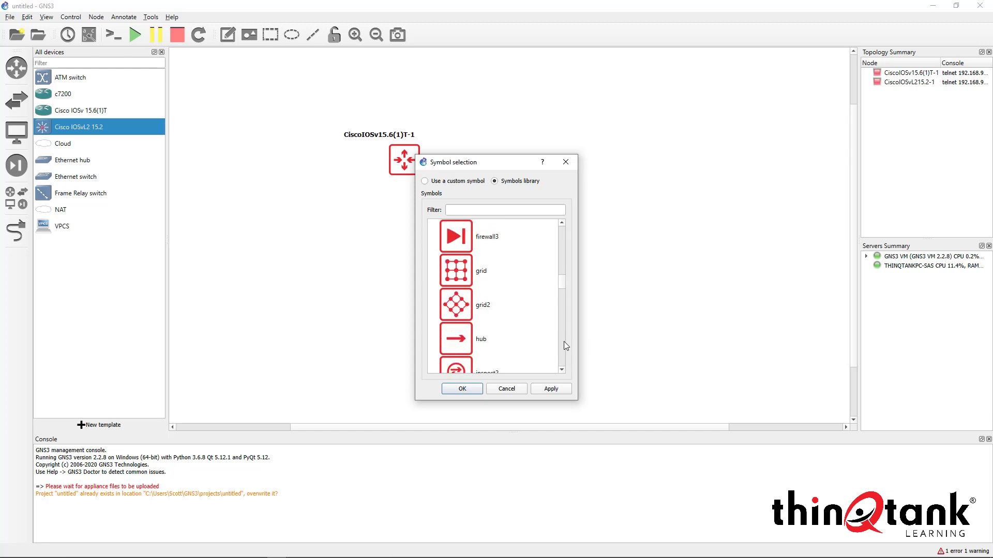
scroll(565, 345, "down", 2)
scroll(561, 321, "down", 2)
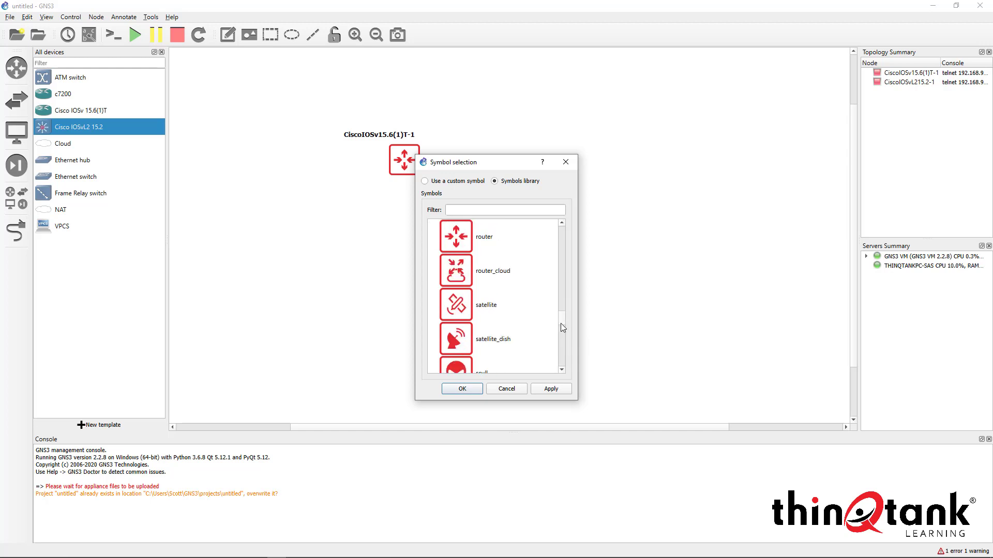
scroll(560, 323, "up", 1)
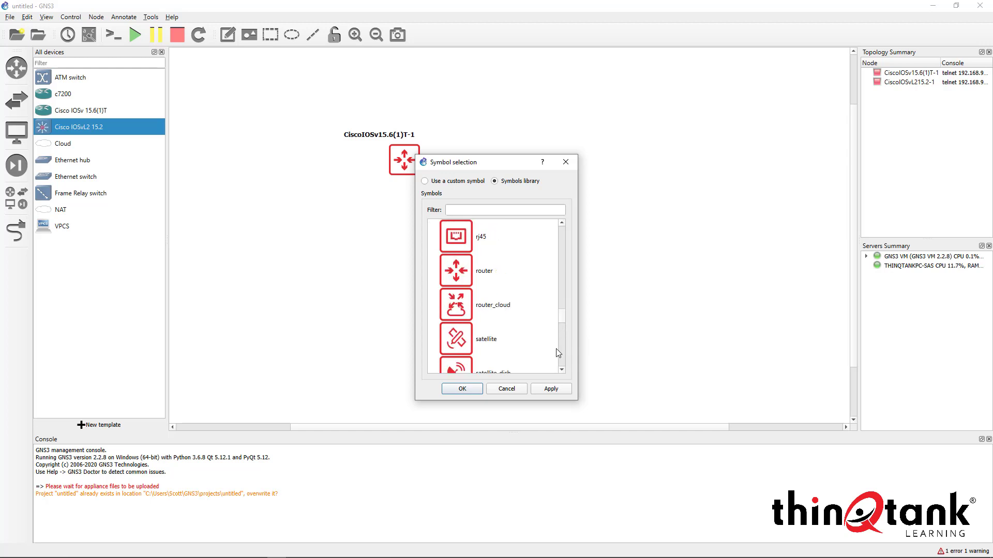
scroll(561, 347, "down", 2)
scroll(560, 347, "down", 2)
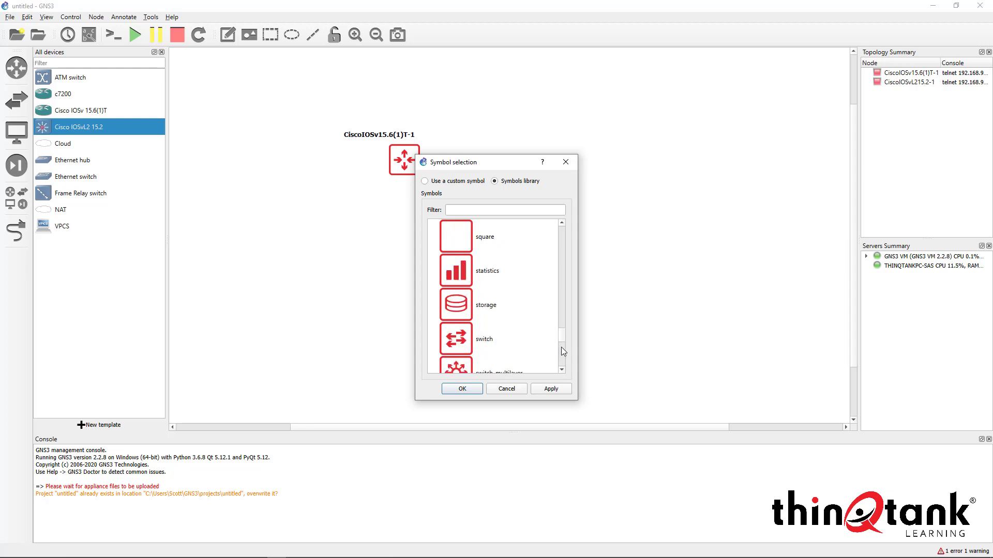
scroll(561, 347, "down", 2)
scroll(562, 321, "up", 2)
left_click(464, 339)
left_click(551, 390)
left_click(462, 388)
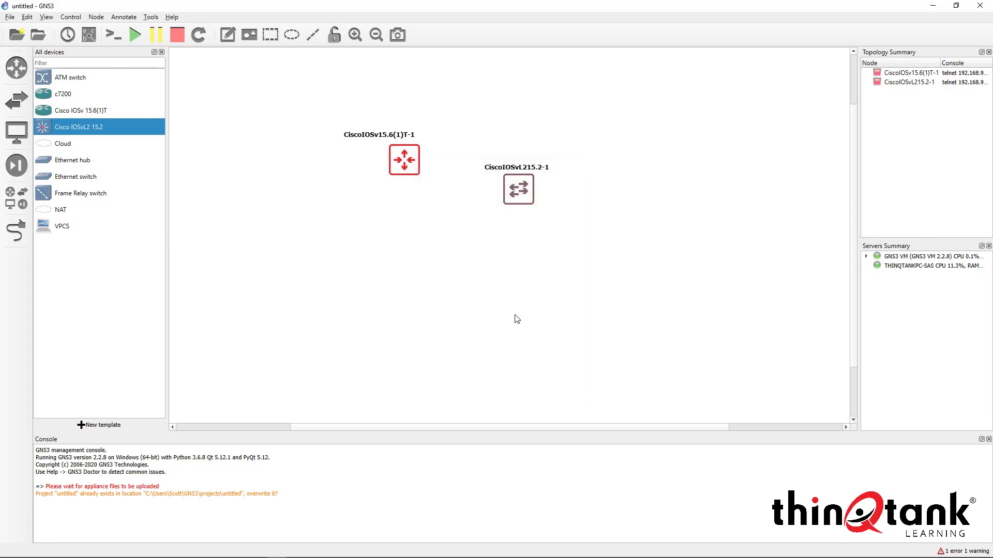
Move the IOSvL2 switch up level with the IOSv router and deselect it
mouse_move(518, 192)
left_mouse_down()
mouse_move(486, 144)
mouse_move(520, 176)
left_mouse_up()
left_click(512, 230)
left_click(483, 225)
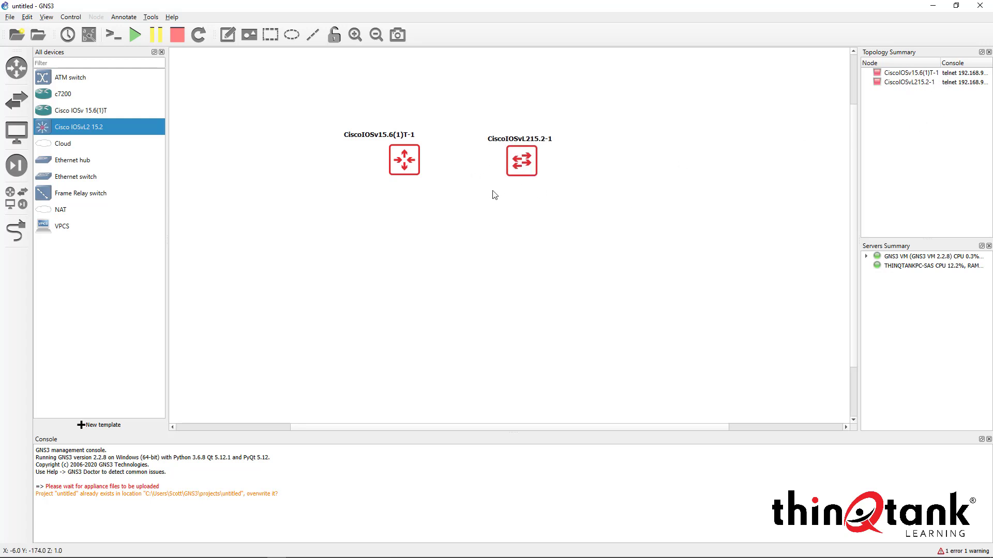
Add a c7200 router beneath the IOSv router and give it the router symbol from the Affinity-square-red set
left_click_drag(72, 101, 380, 261)
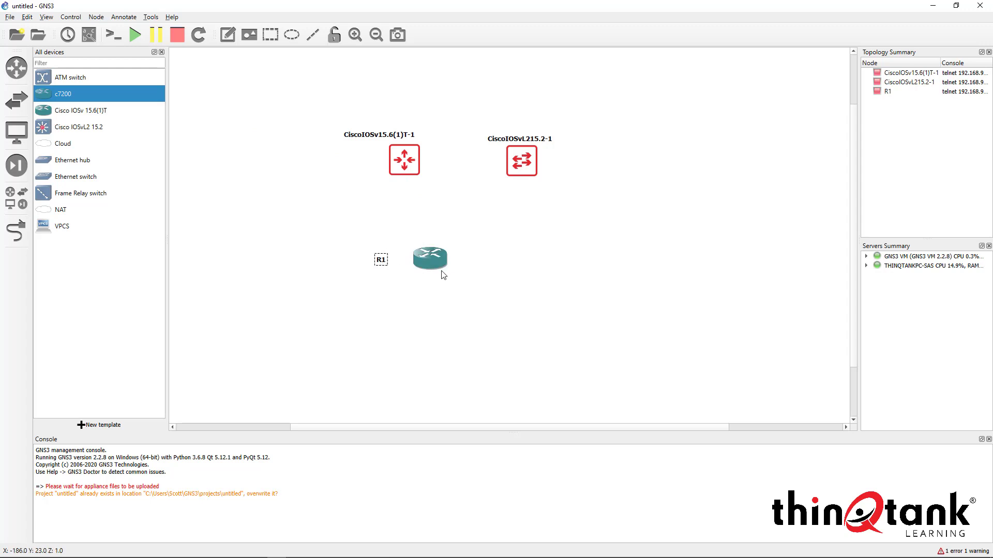
right_click(429, 260)
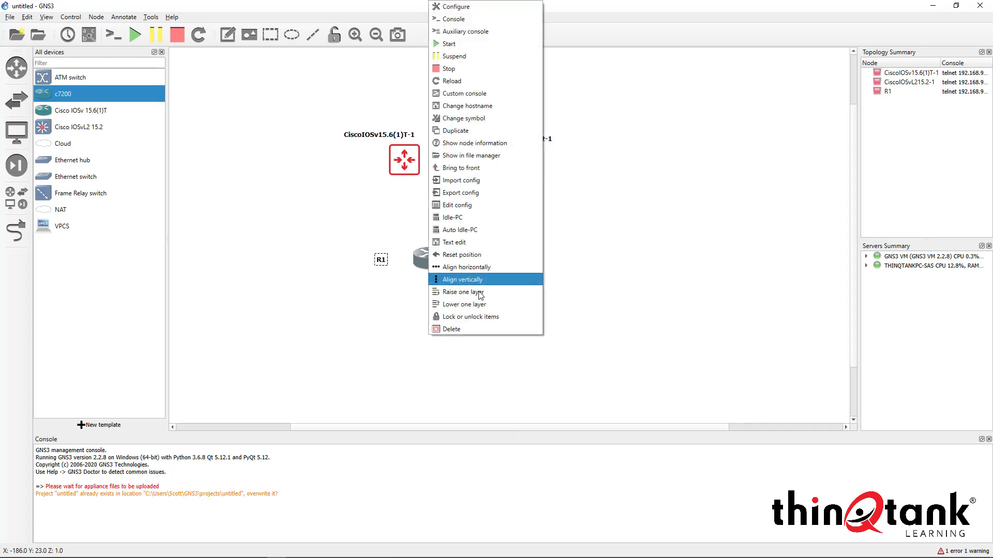
left_click(486, 124)
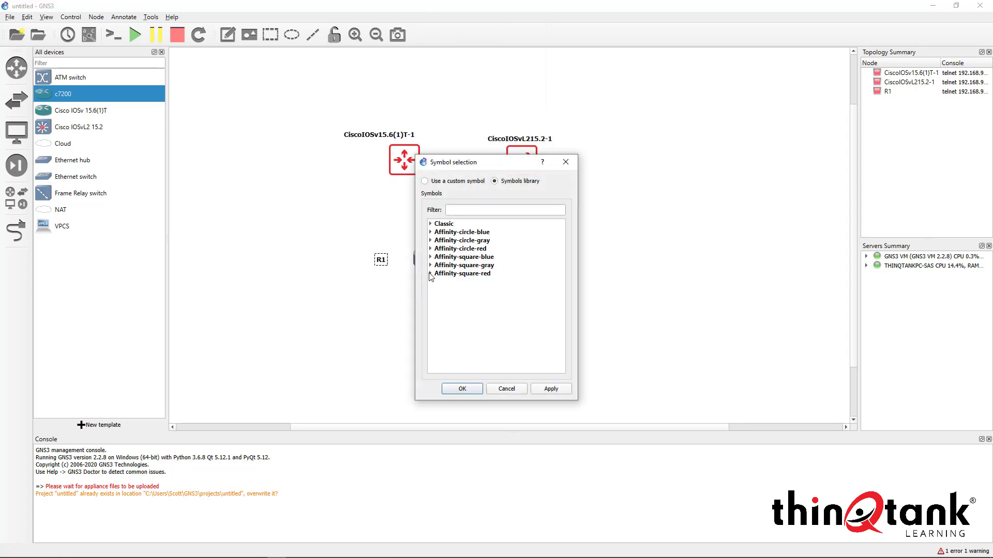
left_click(430, 274)
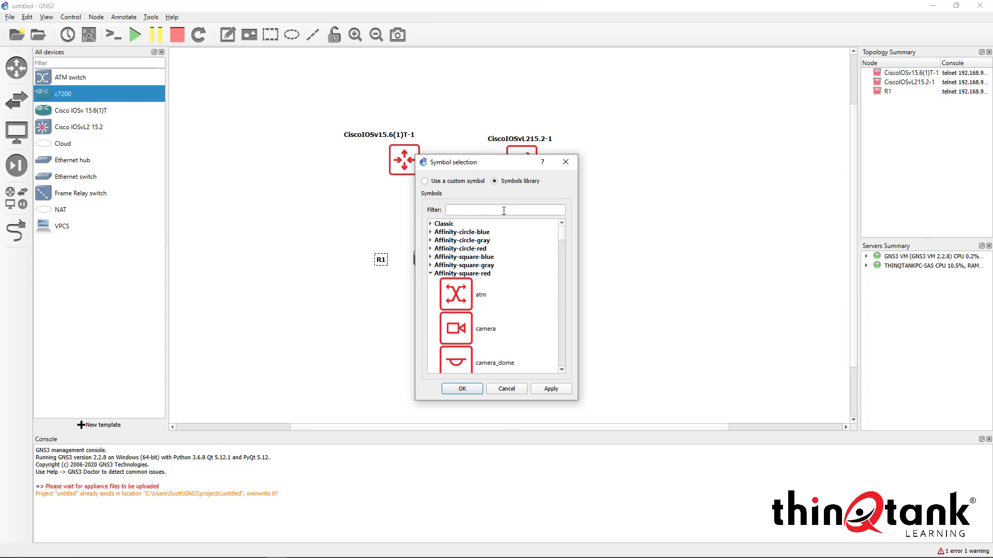
left_click_drag(563, 244, 560, 315)
left_click(451, 309)
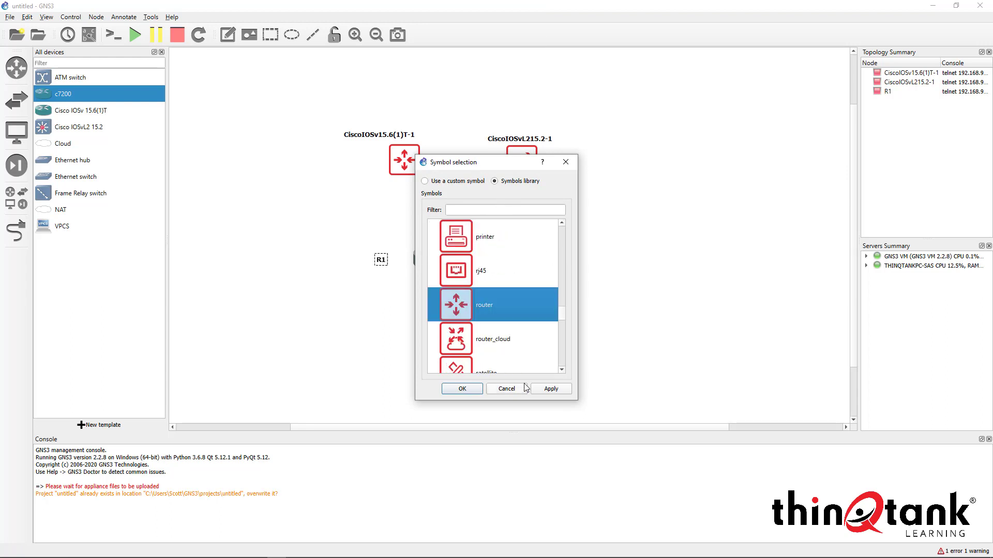
left_click(475, 390)
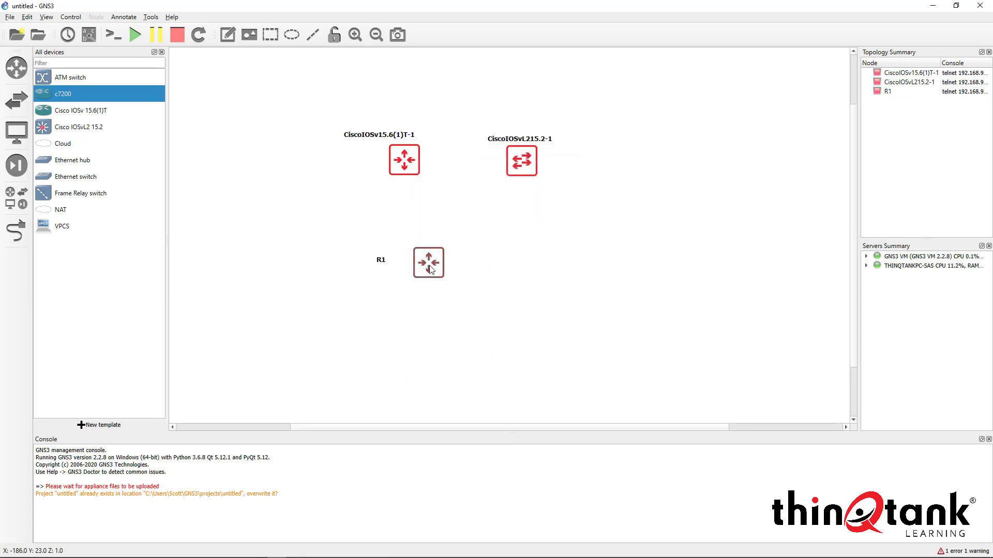
left_click_drag(371, 257, 391, 246)
left_click(445, 240)
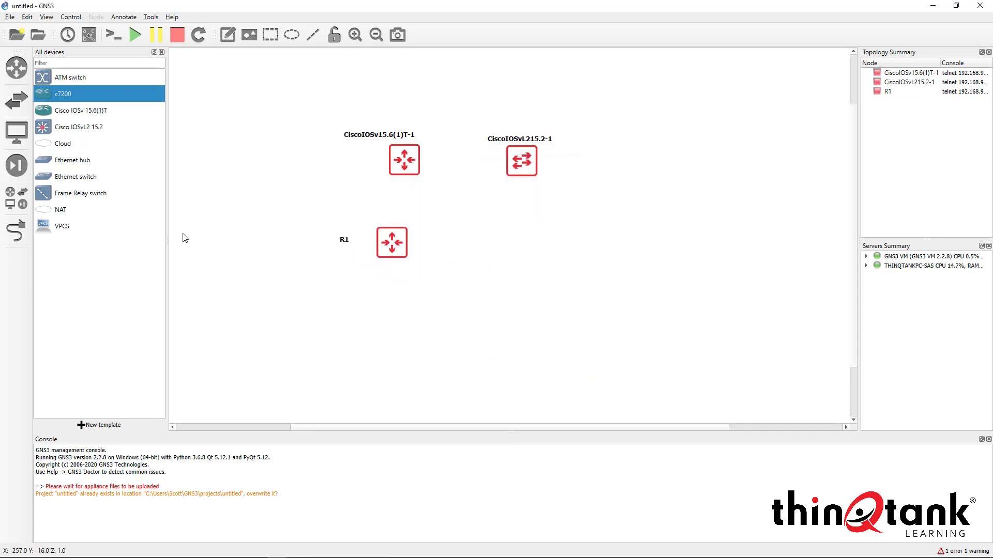
Link the IOSv router's Gi0/0 interface to Gi0/0 on the IOSvL2 switch
left_click(7, 239)
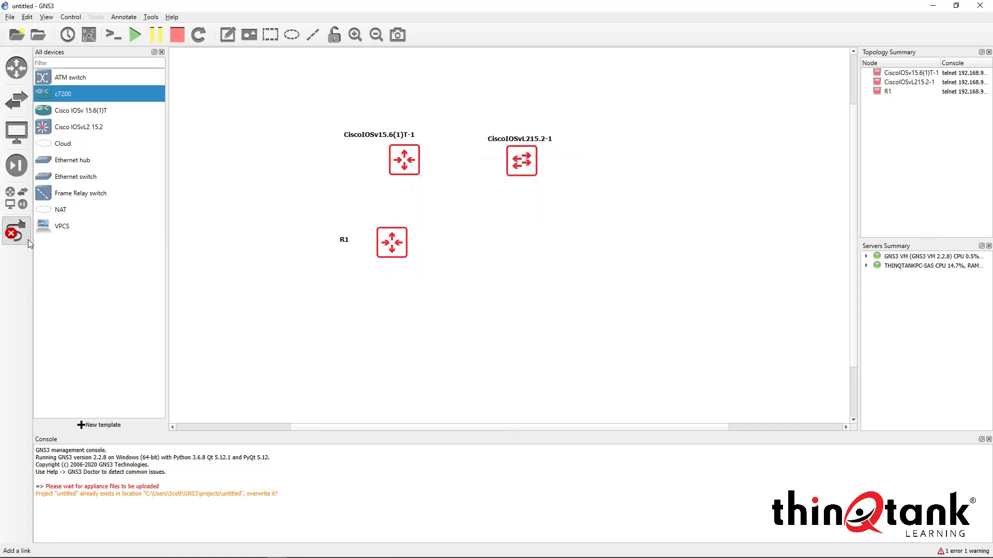
left_click(403, 161)
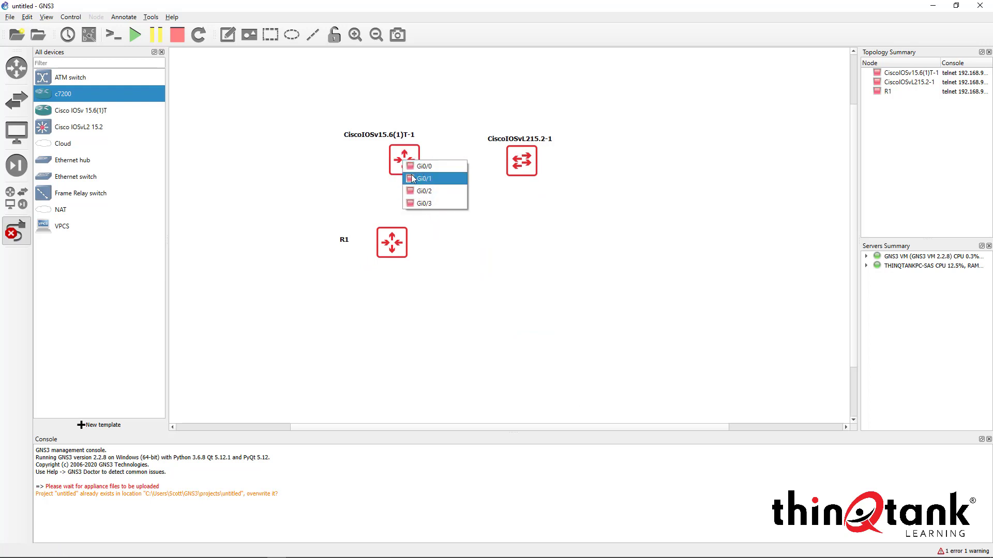
left_click(423, 166)
left_click(520, 160)
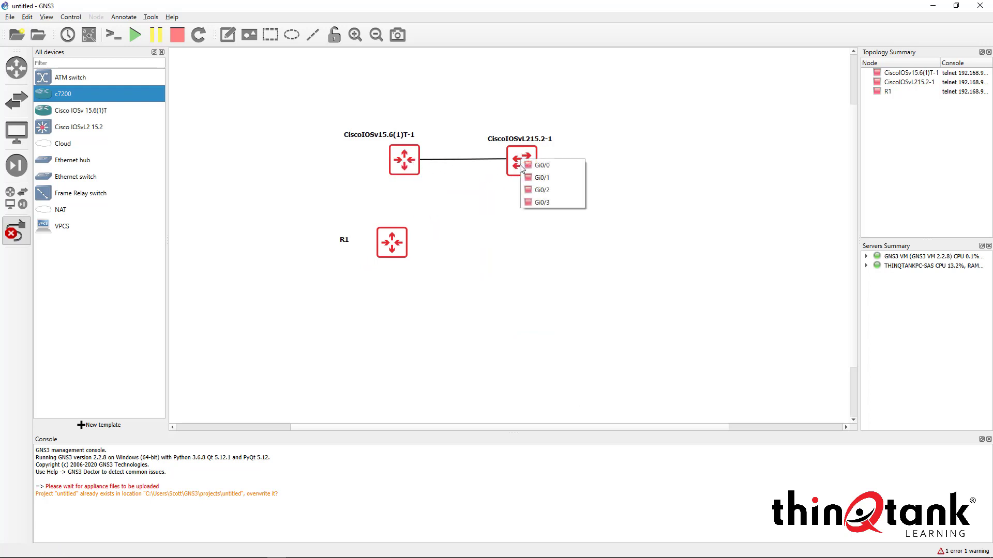
left_click(539, 165)
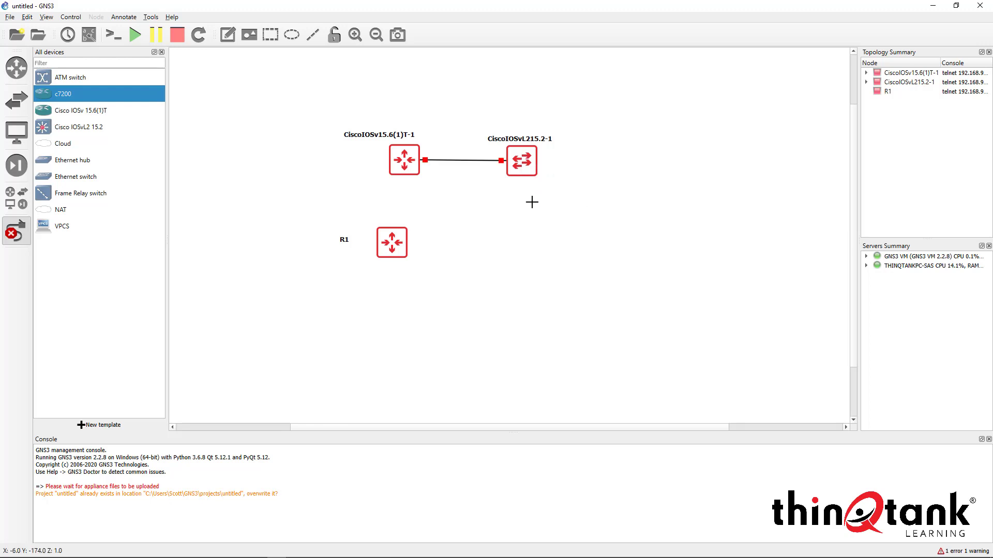
Link R1's Ethernet1/0 interface to Gi0/1 on the IOSvL2 switch
left_click(403, 252)
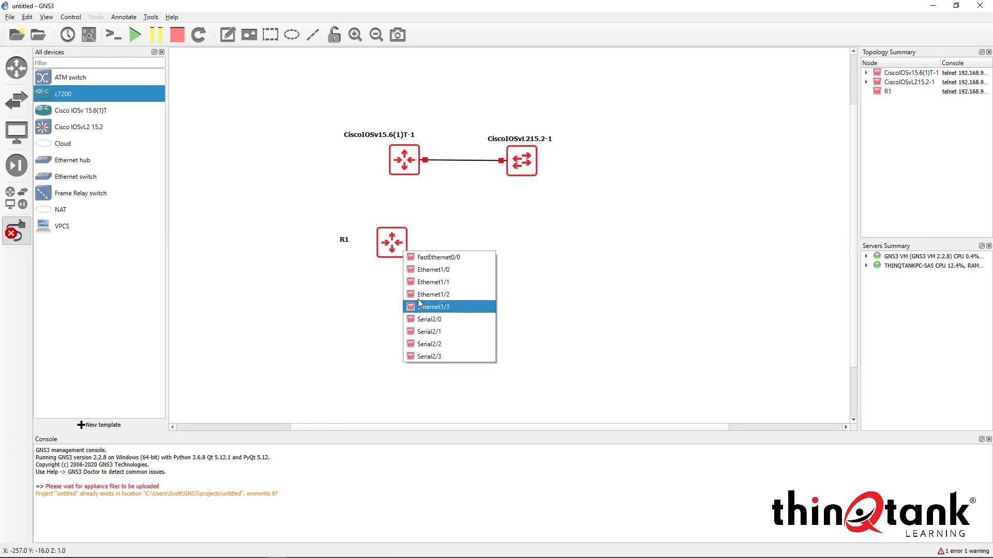
left_click(435, 272)
left_click(522, 160)
left_click(530, 179)
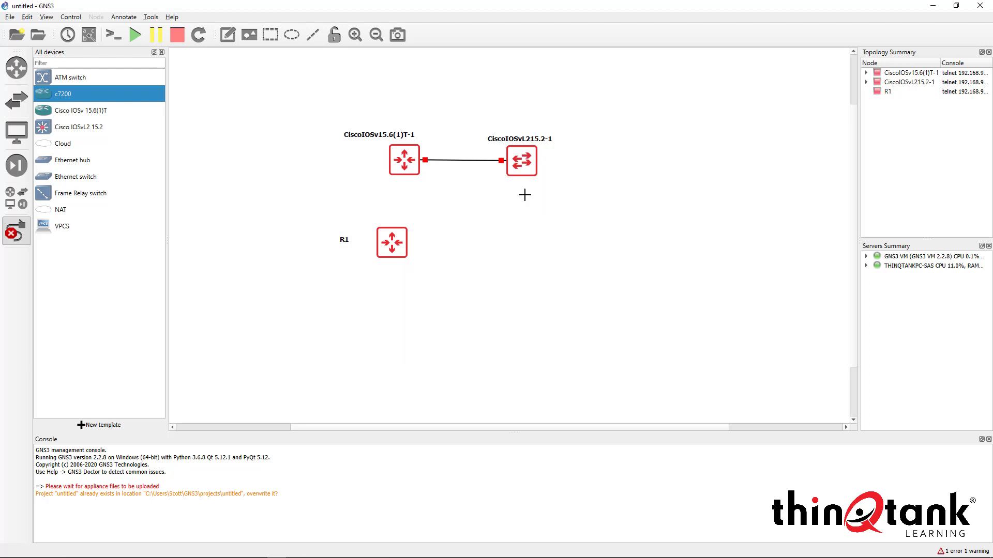
Examine R1's list of interfaces available for linking, then stop adding links
left_click(405, 254)
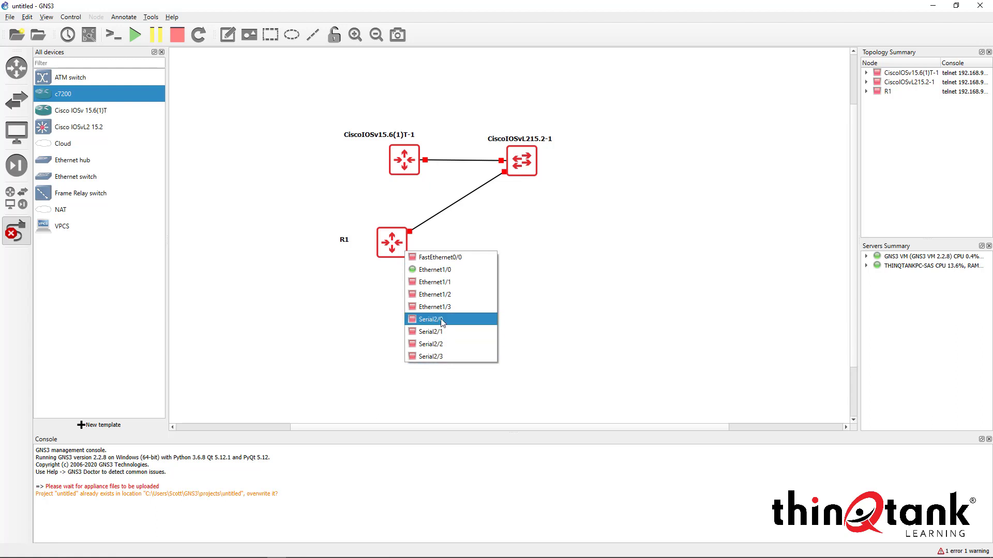
left_click(536, 281)
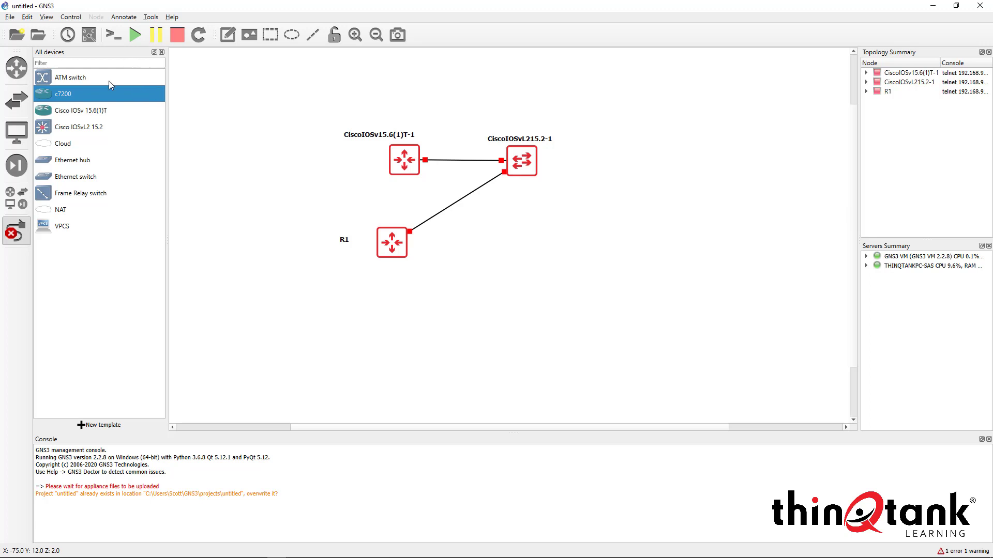
left_click(17, 231)
Start all nodes and shift R1 so that it sits directly beneath the IOSv router
left_click(137, 36)
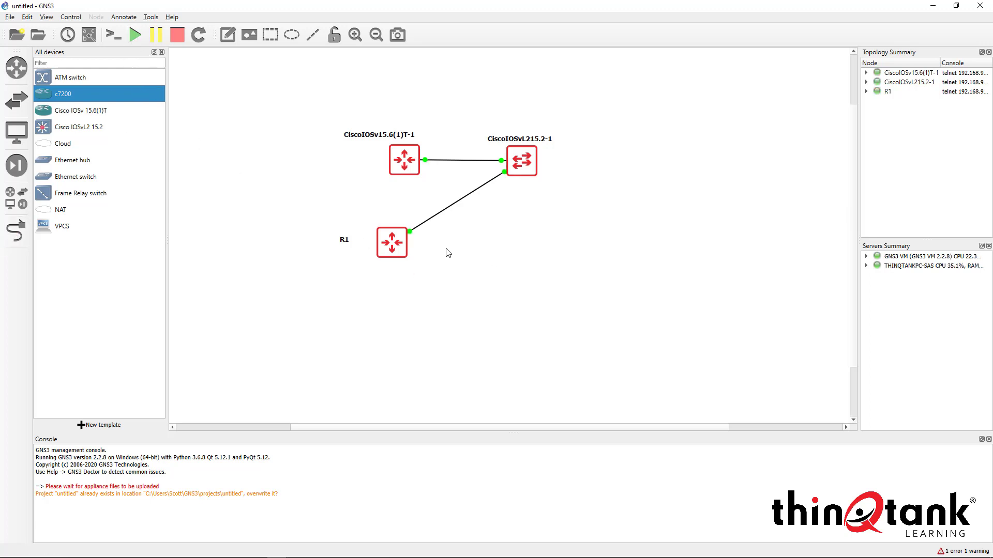
mouse_move(394, 231)
left_mouse_down()
mouse_move(412, 226)
mouse_move(392, 245)
left_mouse_up()
left_click(364, 234)
Open the console of the CiscoIOSv15.6(1)T-1 router in SuperPuTTY and maximize its window
right_click(413, 161)
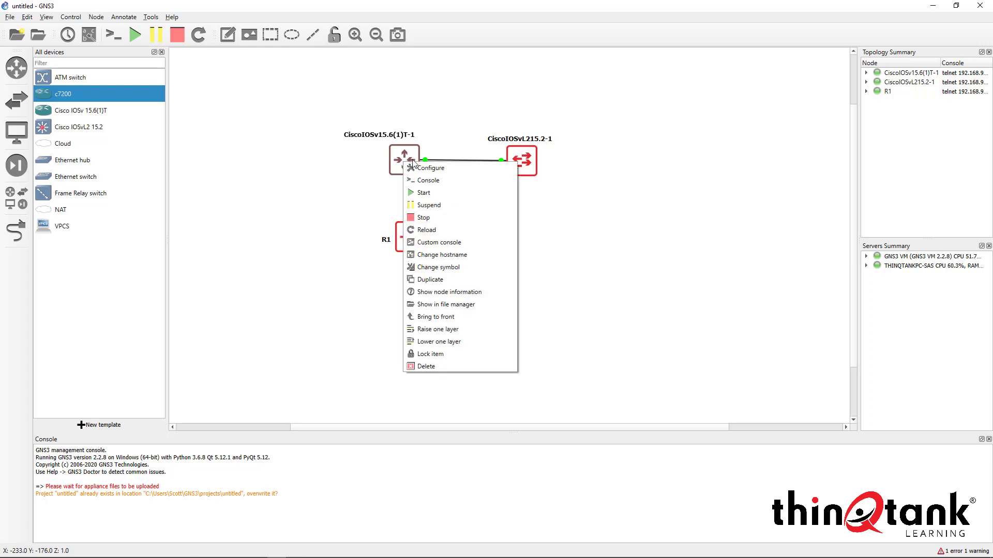
left_click(429, 180)
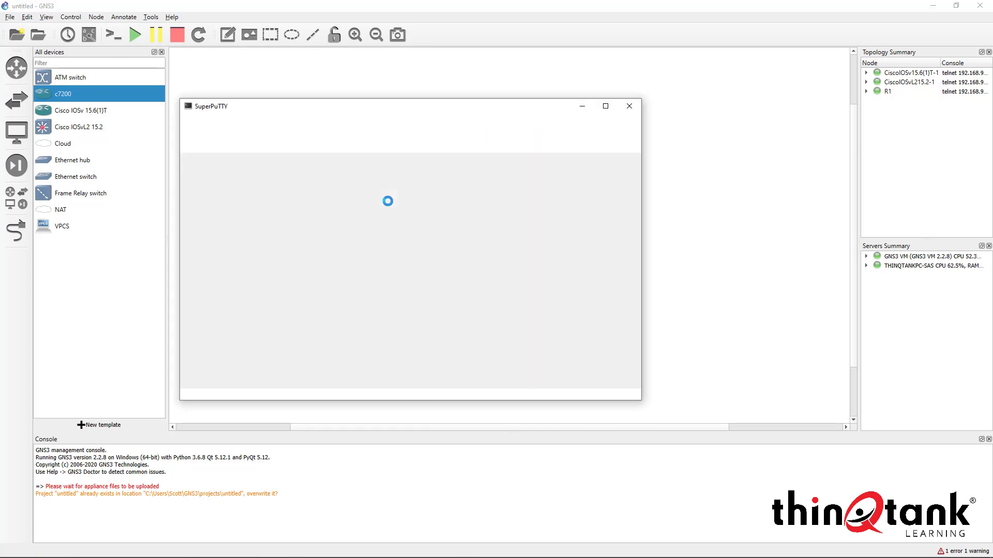
left_click(606, 106)
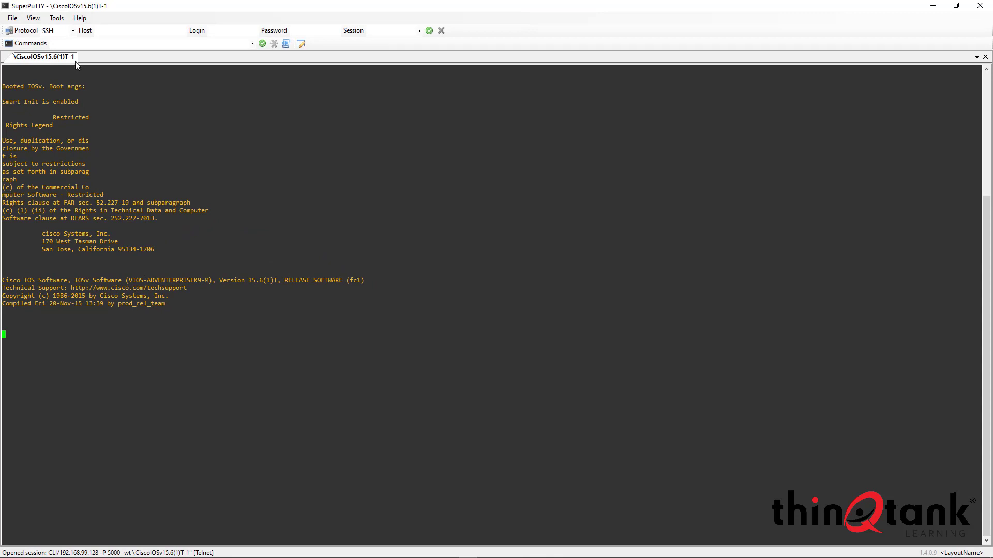
left_click_drag(31, 172, 38, 219)
left_click(208, 320)
left_click(45, 218)
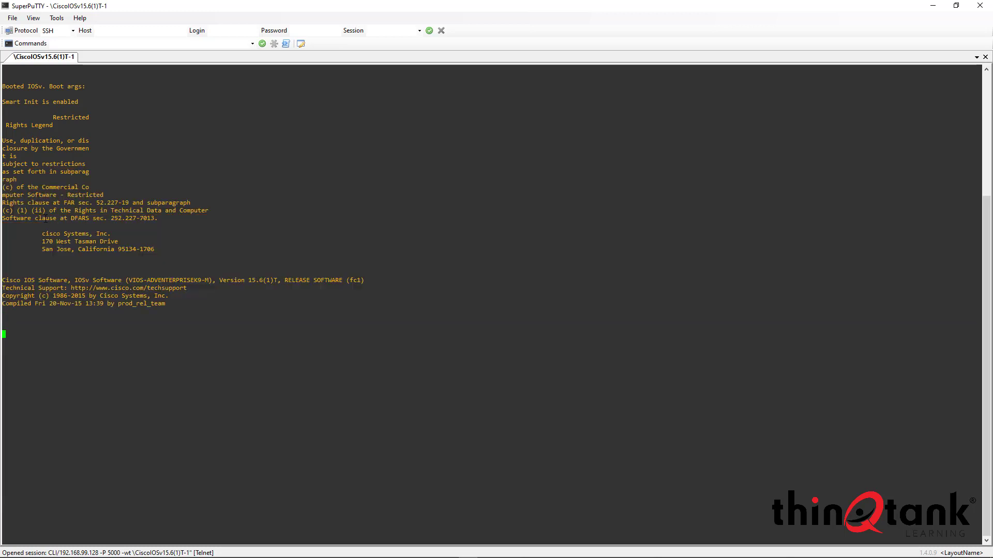
Open the PuTTY configuration and set the terminal window font to Consolas, Regular, 16-point
left_click(58, 18)
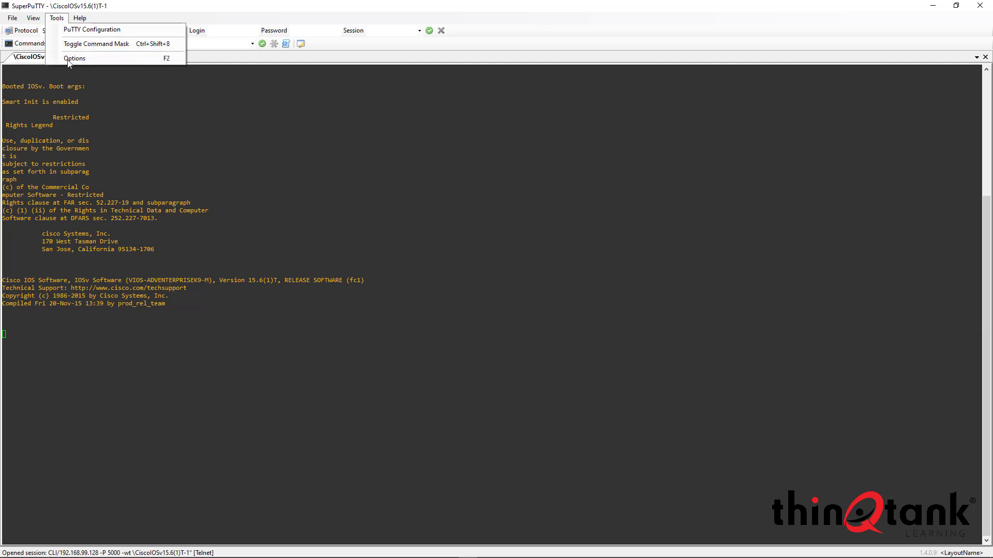
left_click(77, 30)
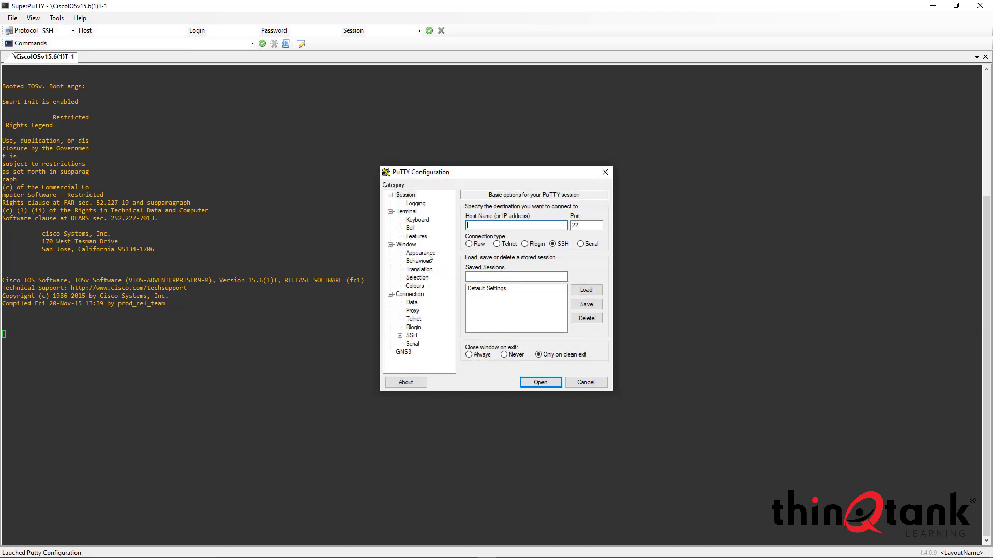
left_click(423, 253)
left_click(588, 332)
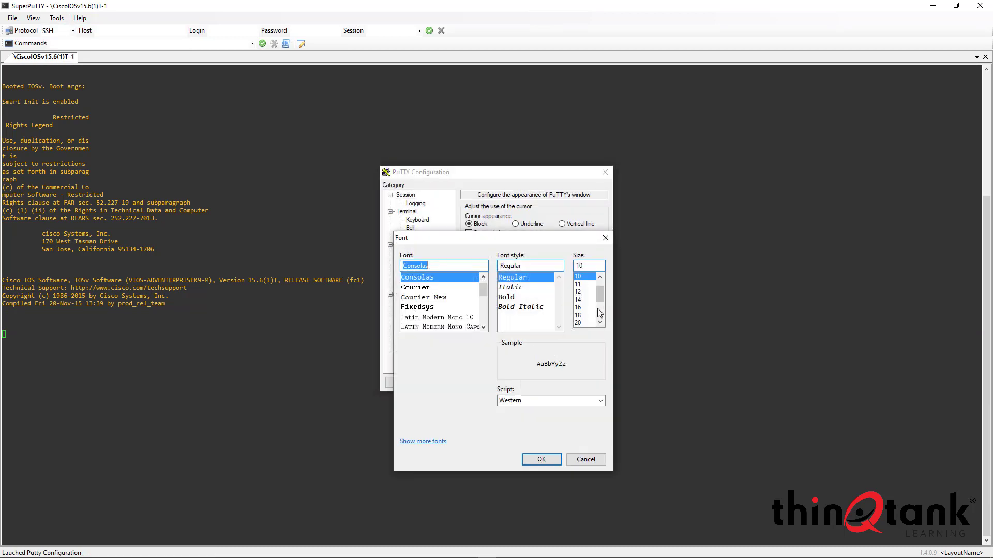
left_click(578, 308)
left_click(541, 460)
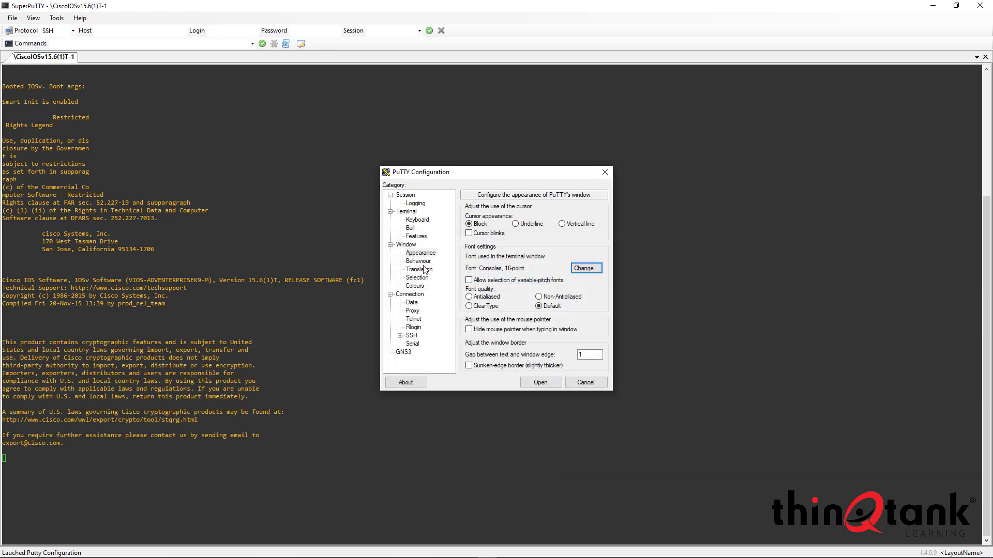
Examine PuTTY's Colours, Appearance, Connection, Telnet and Serial settings
left_click(415, 286)
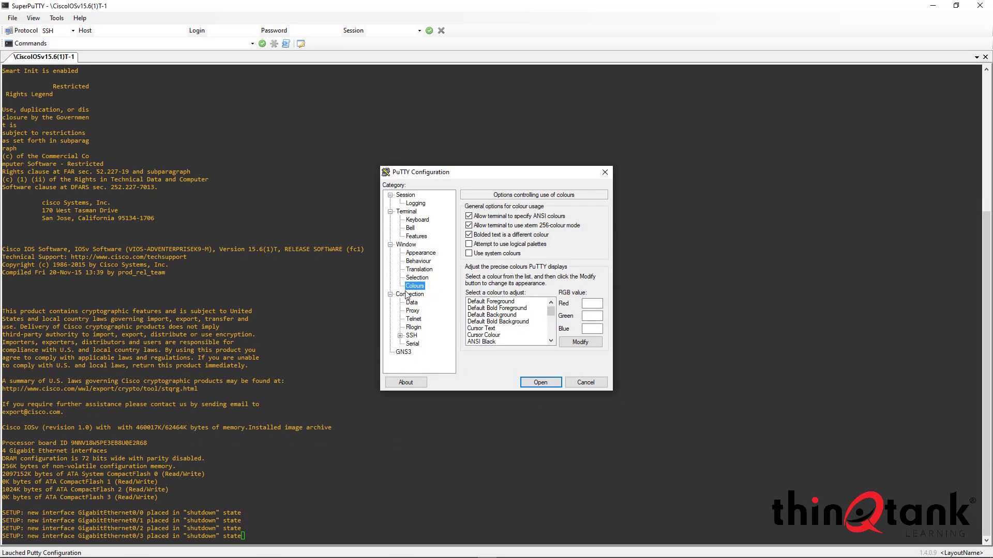
left_click(416, 255)
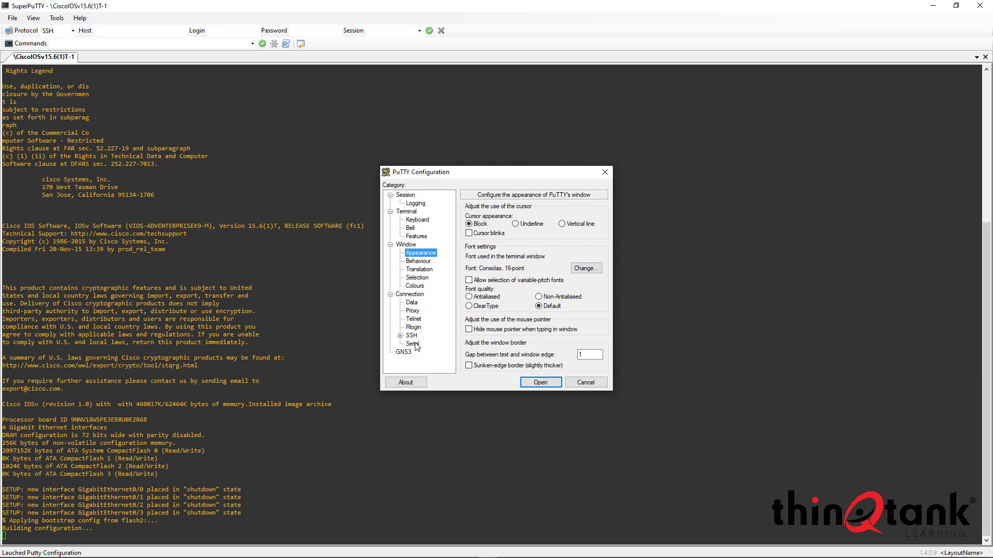
left_click(413, 298)
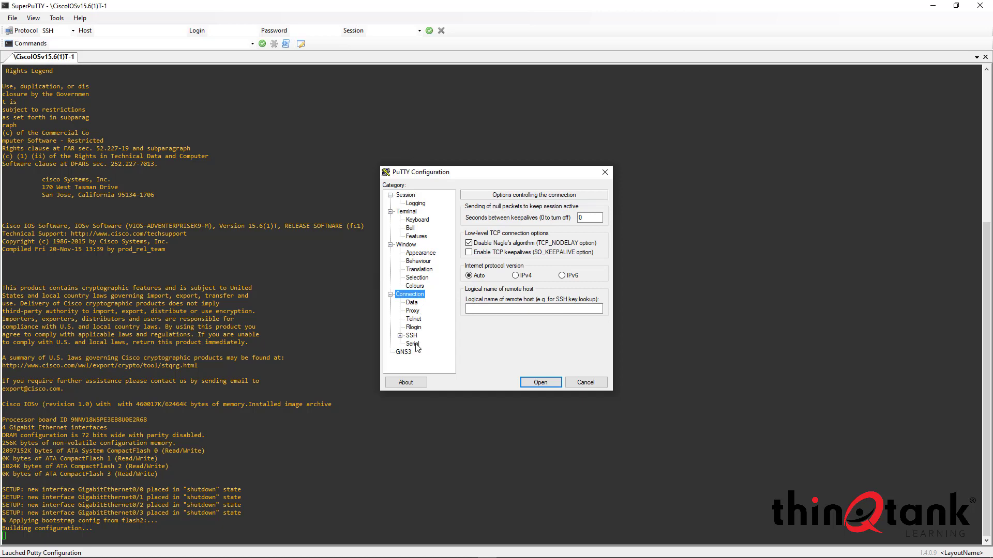
left_click(413, 320)
left_click(412, 345)
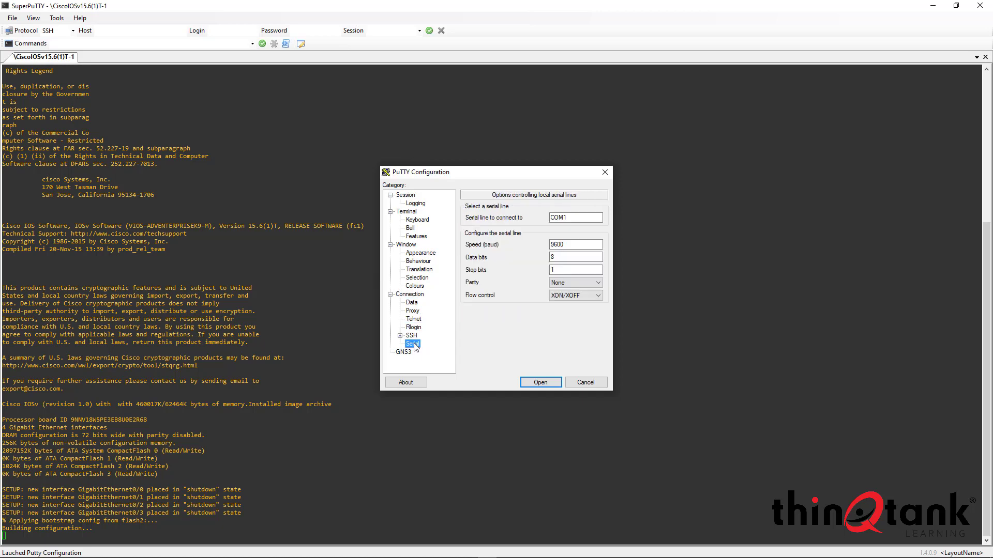
Save the PuTTY configuration to the Default Settings session and close the configuration dialog
left_click(406, 196)
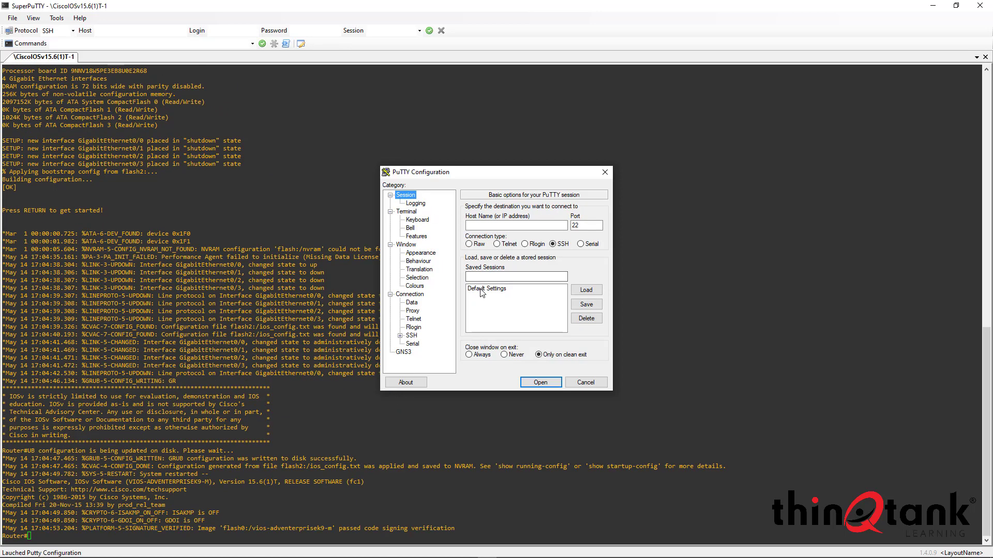
left_click(515, 289)
left_click(592, 303)
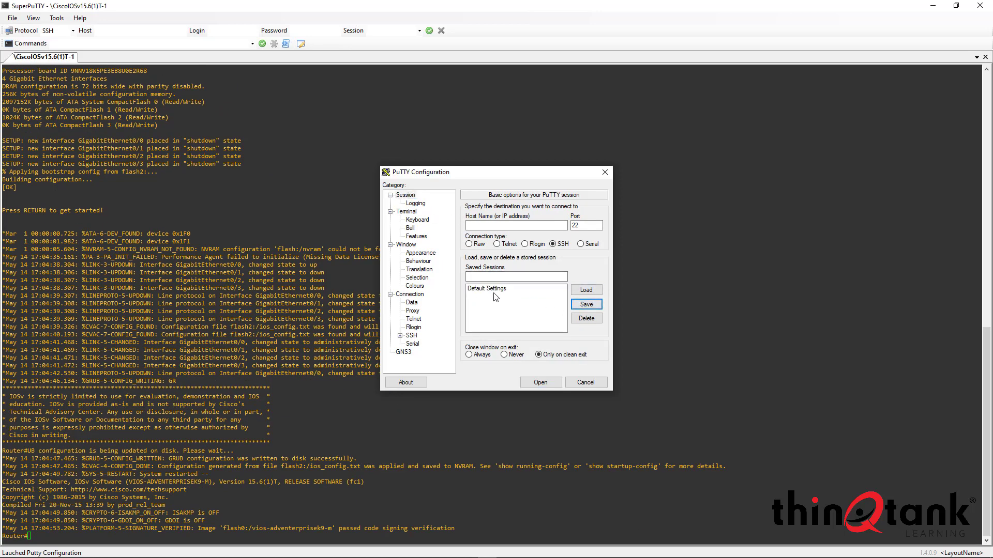
left_click(495, 289)
left_click(585, 305)
left_click(540, 383)
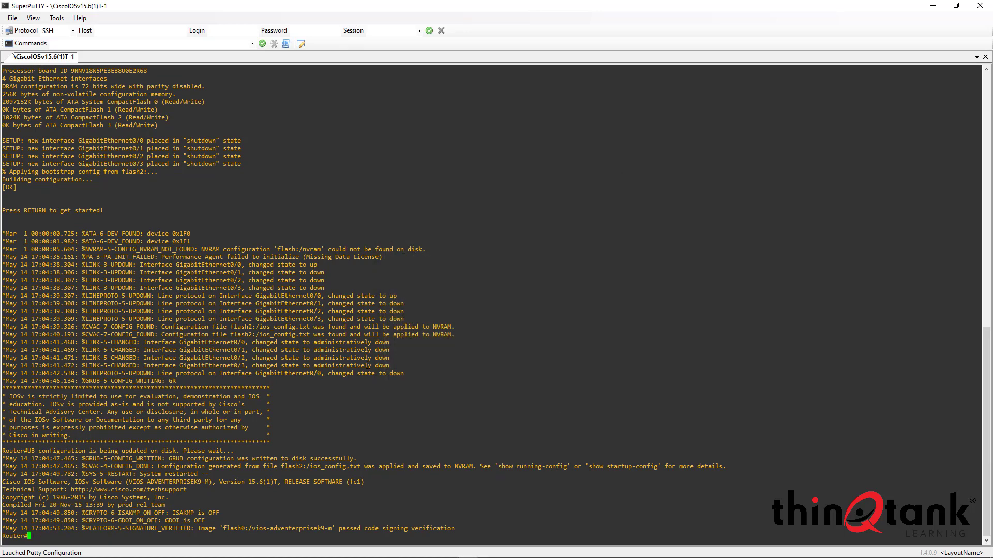
Close the CiscoIOSv15.6(1)T-1 console session and switch back to GNS3
right_click(65, 63)
left_click(96, 230)
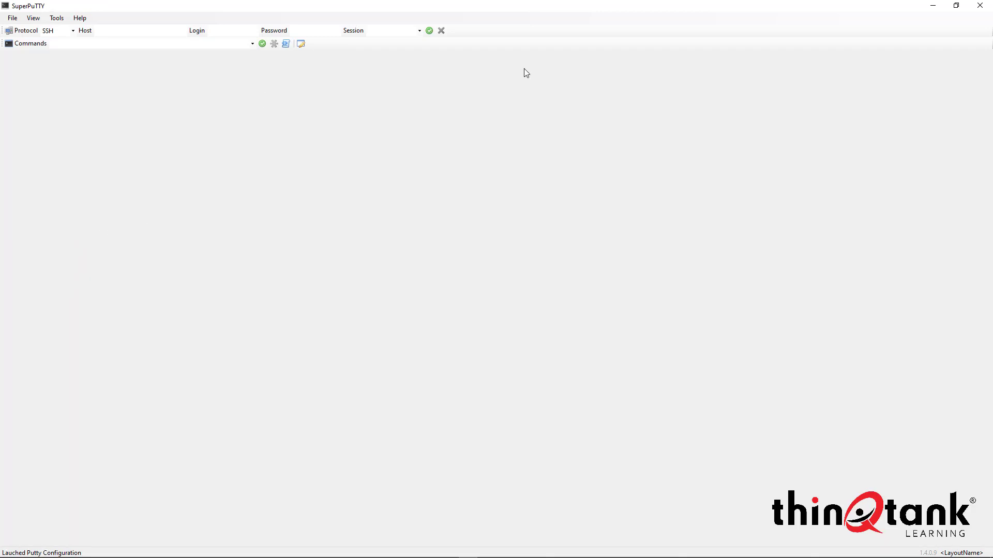
left_click(933, 6)
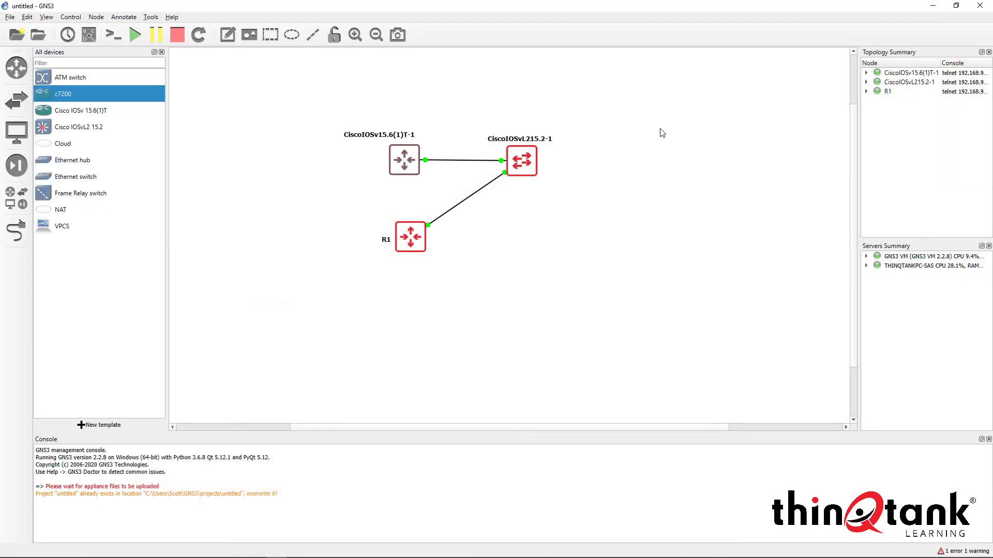
Change the hostname of the CiscoIOSv15.6(1)T-1 router to R2
right_click(403, 158)
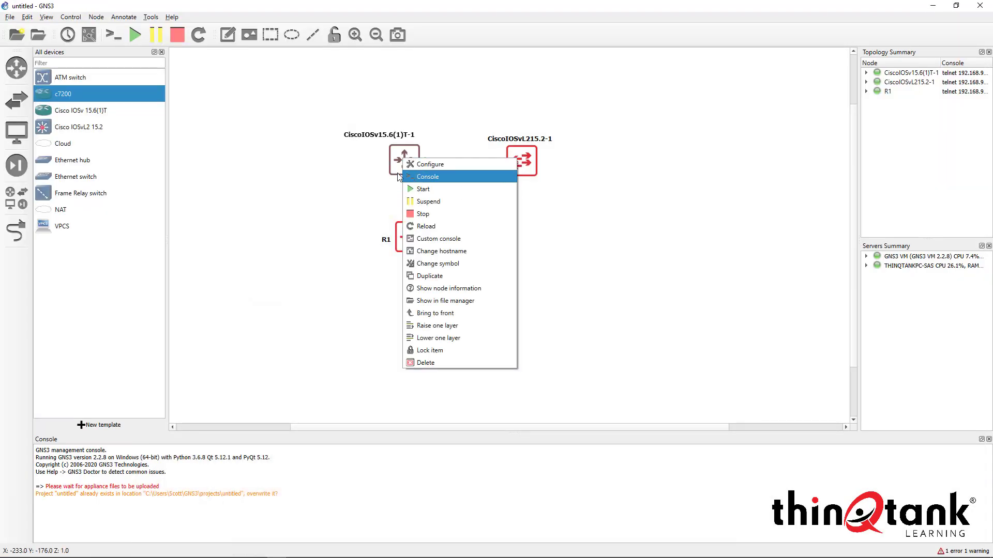
left_click(438, 252)
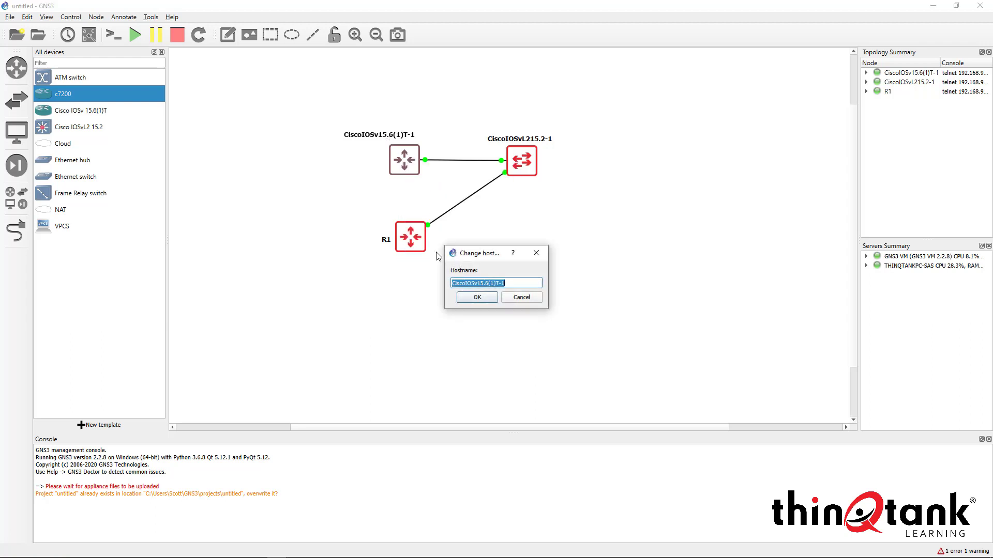
type("R2")
key("Return")
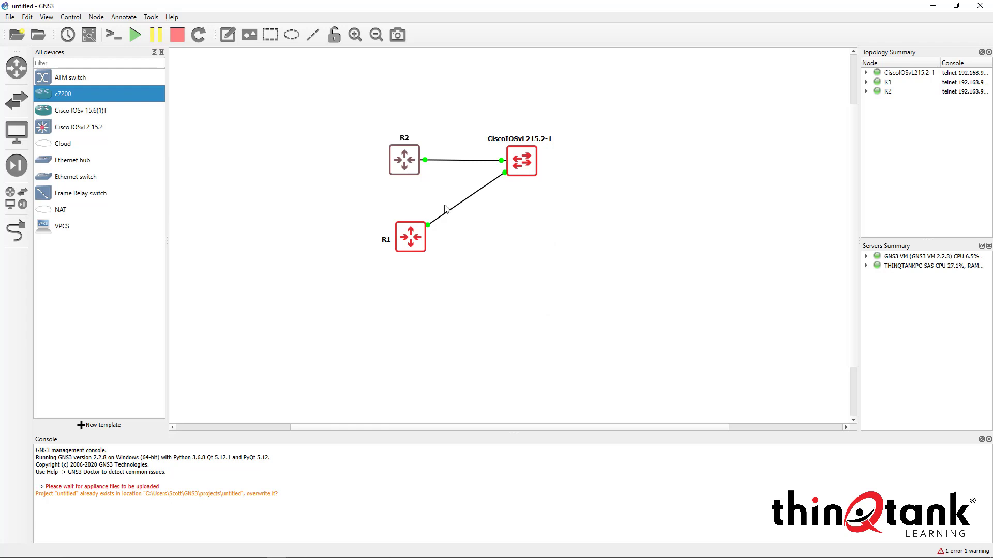
Change the hostnames of the two selected nodes, naming the IOSv router ASW1 and the IOSvL2 switch ASW2
right_click(519, 171)
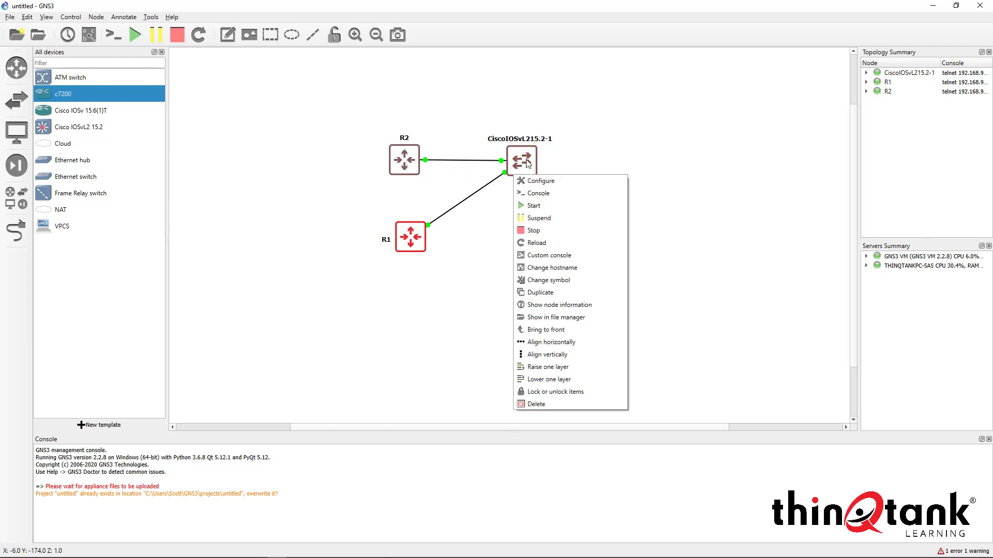
right_click(527, 161)
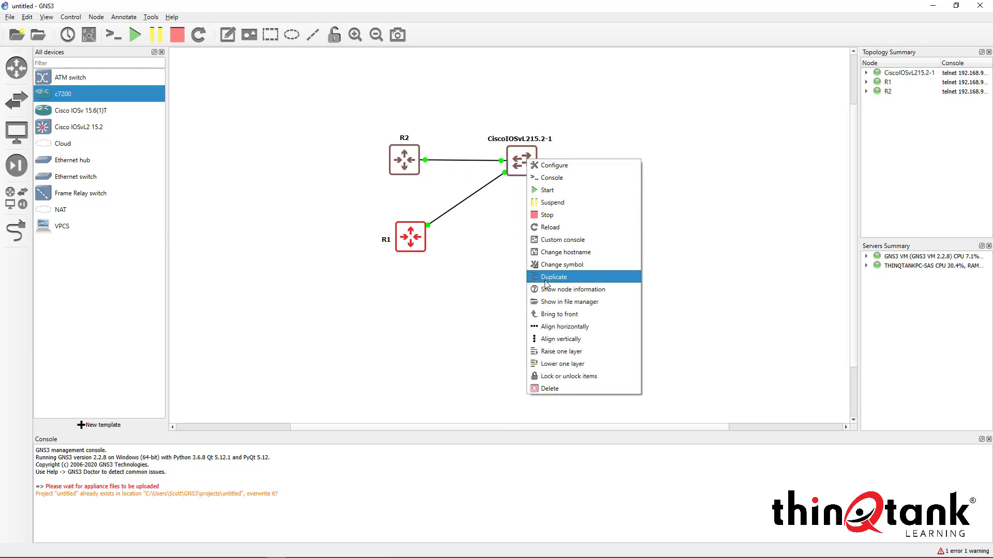
left_click(549, 253)
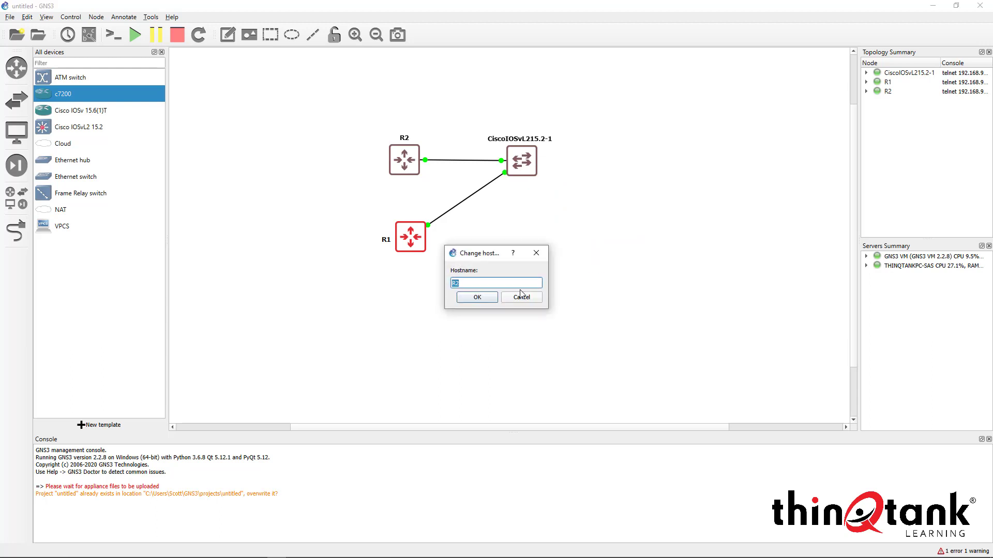
type("ASW1")
key("Return")
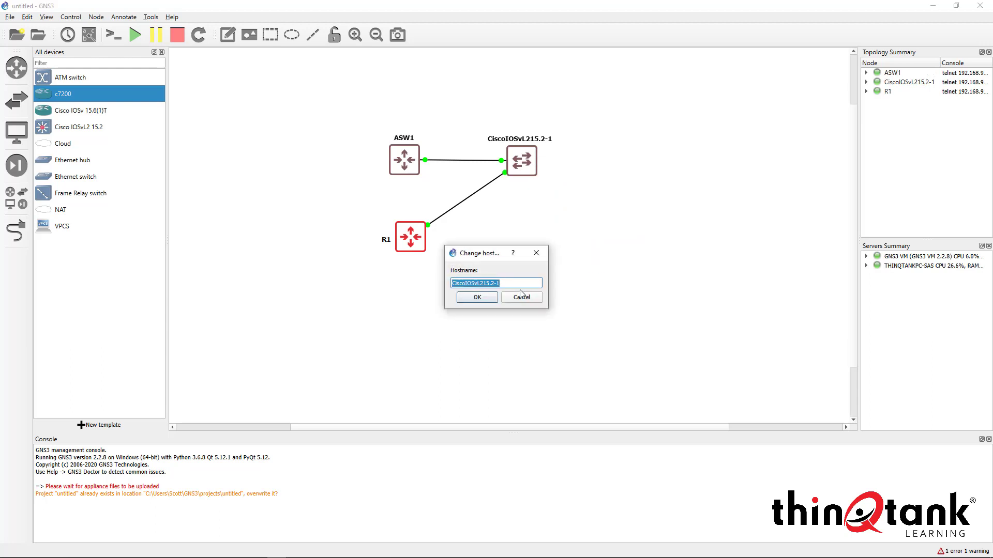
type("R1W2")
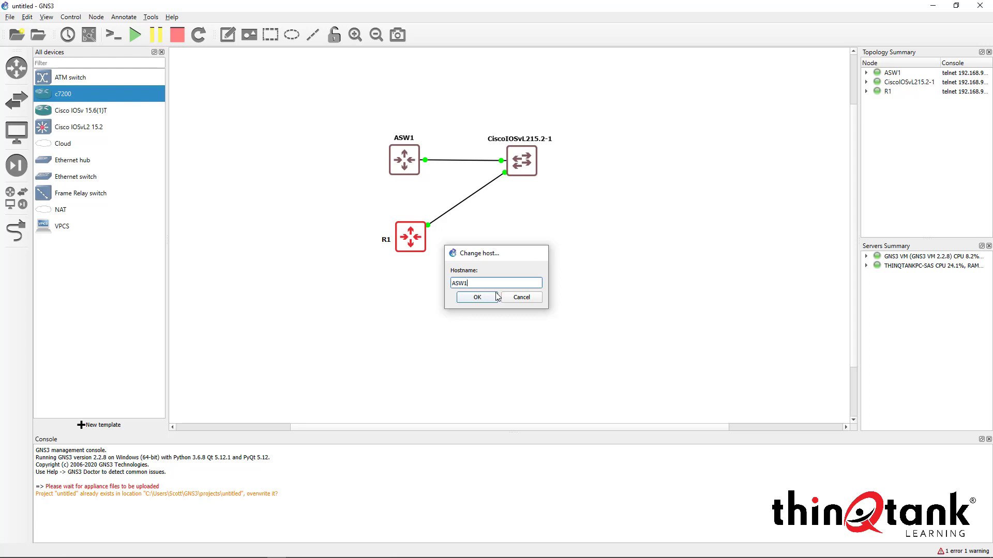
left_click(496, 296)
left_click(439, 132)
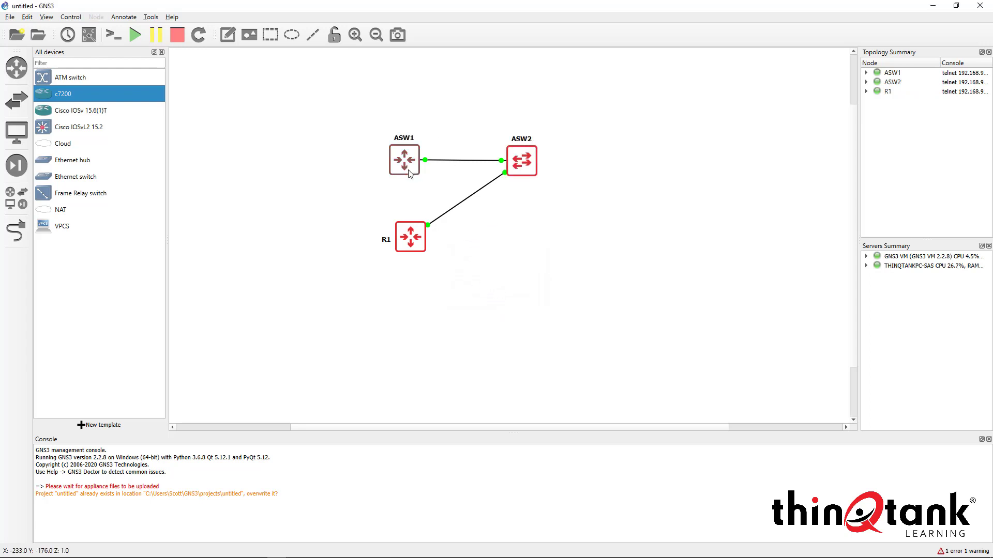
Change the hostname of the router named ASW1 to R2
right_click(398, 166)
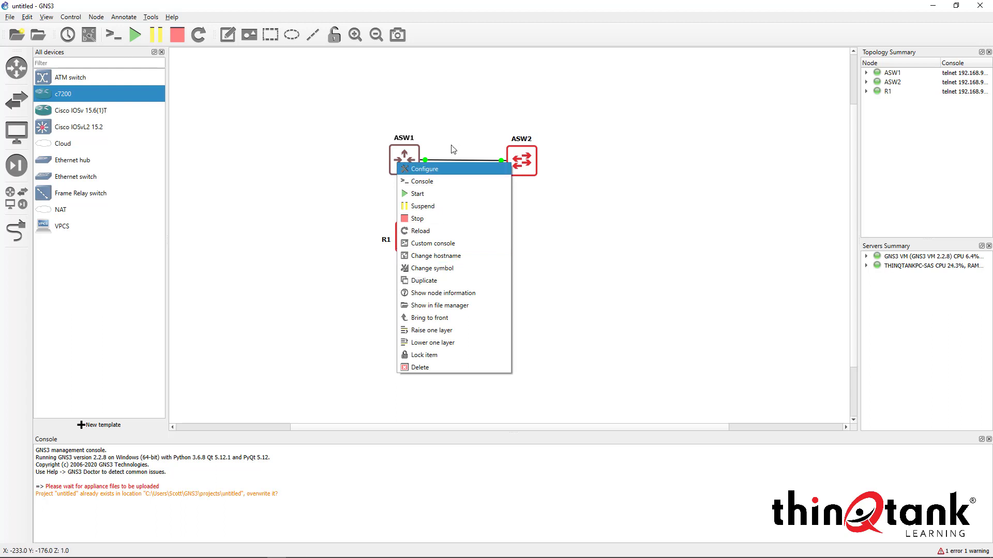
left_click(454, 113)
right_click(397, 156)
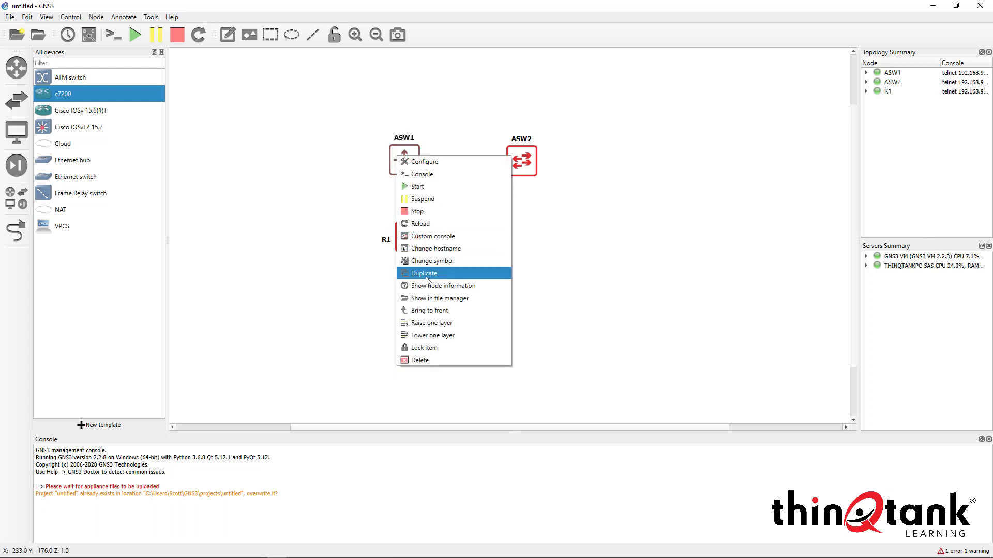
left_click(425, 251)
type("R2")
left_click(467, 301)
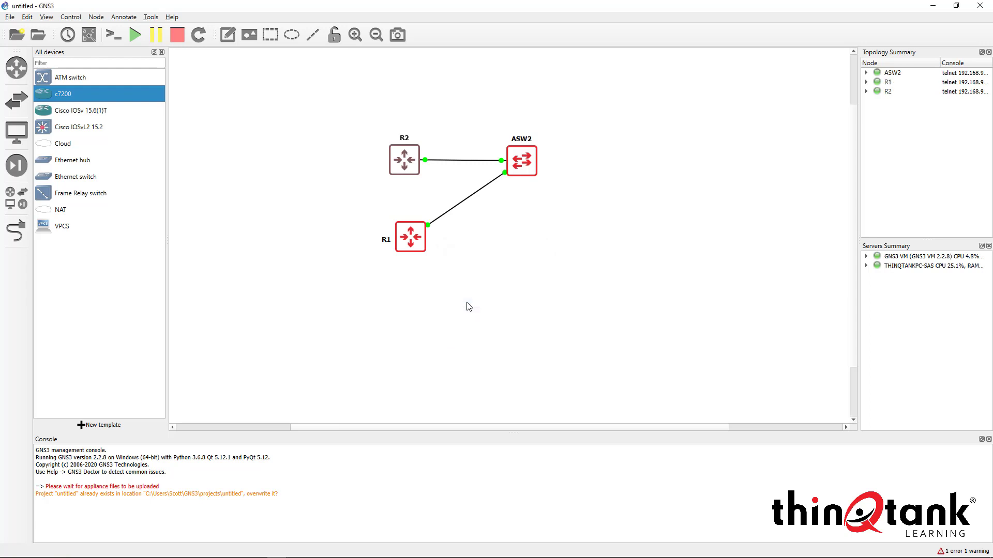
Open the consoles of routers R2 and R1 from the GNS3 topology in SuperPuTTY
right_click(405, 162)
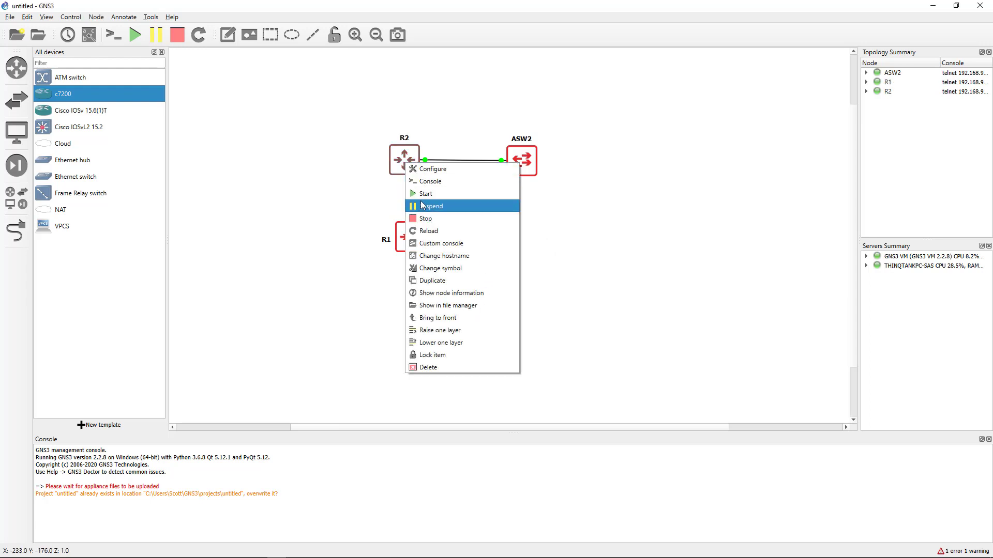
left_click(429, 182)
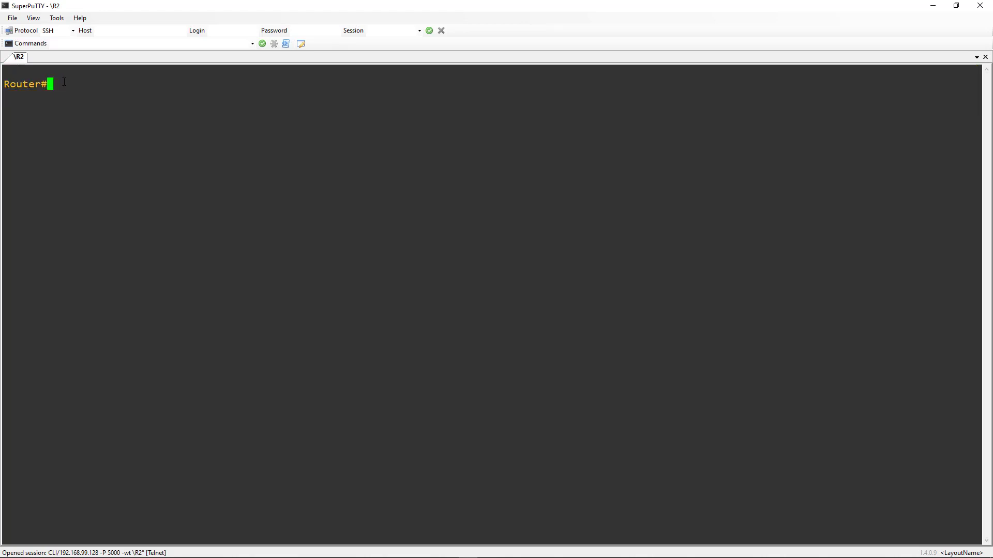
mouse_move(354, 557)
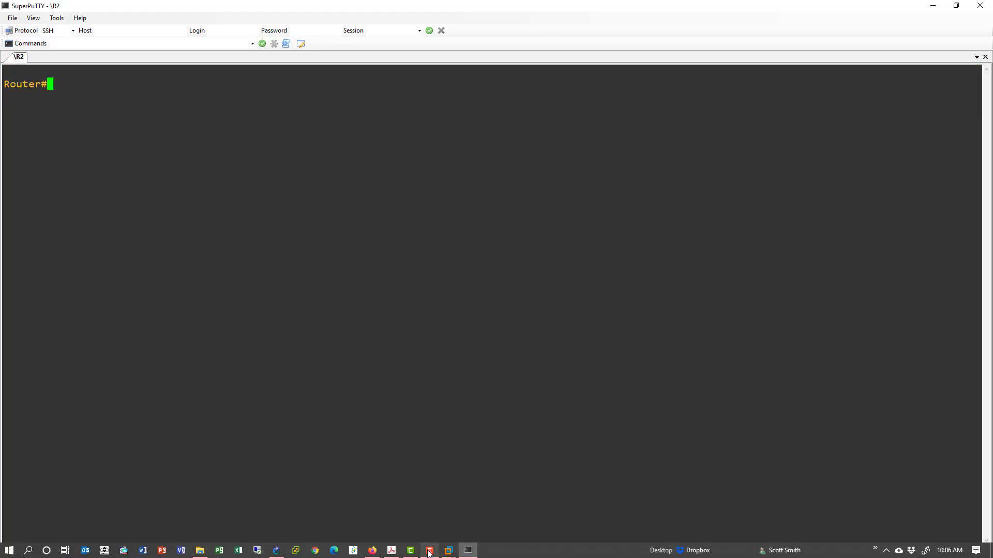
left_click(276, 550)
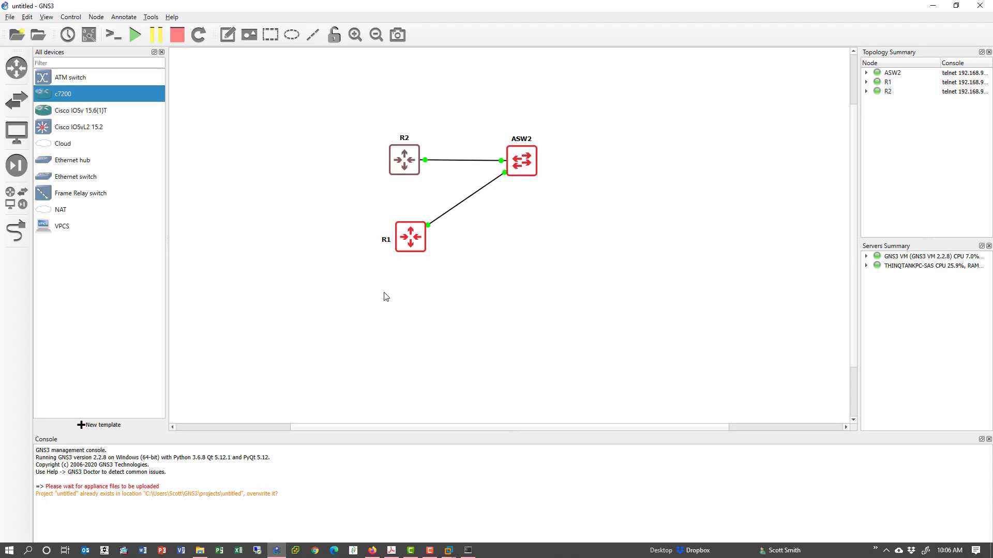
right_click(412, 242)
left_click(434, 266)
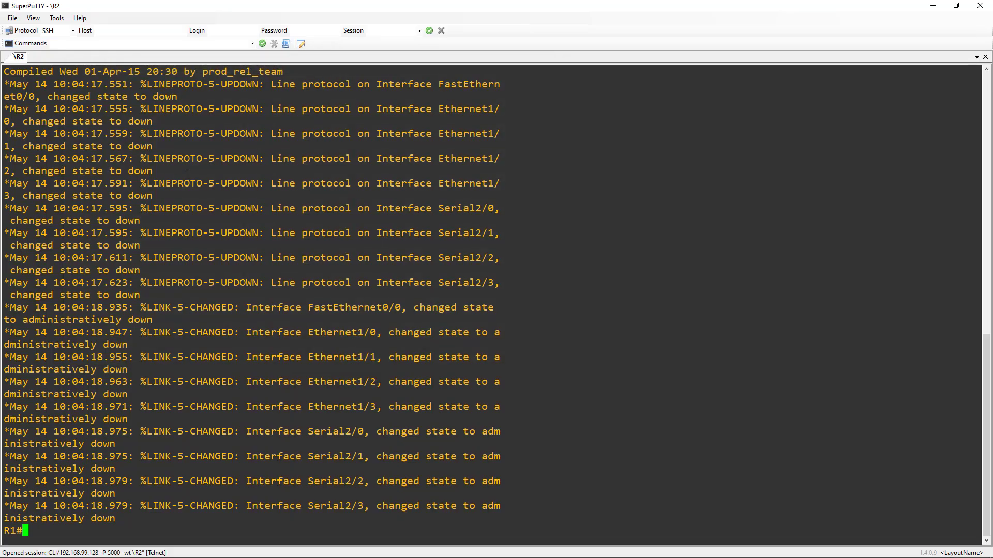
Close the duplicate R2 console session, keeping one session each for R2 and R1
left_click(39, 60)
left_click(58, 57)
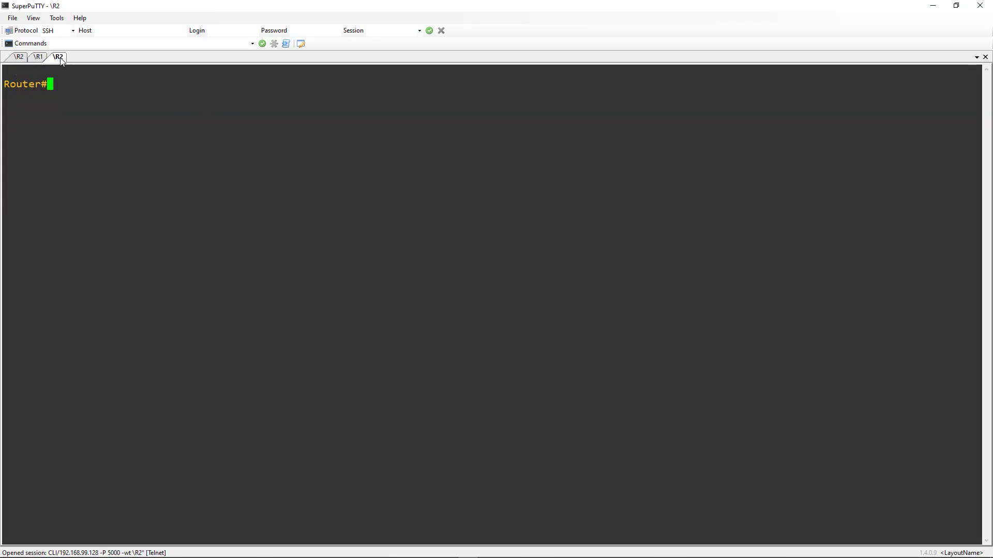
right_click(60, 58)
left_click(84, 227)
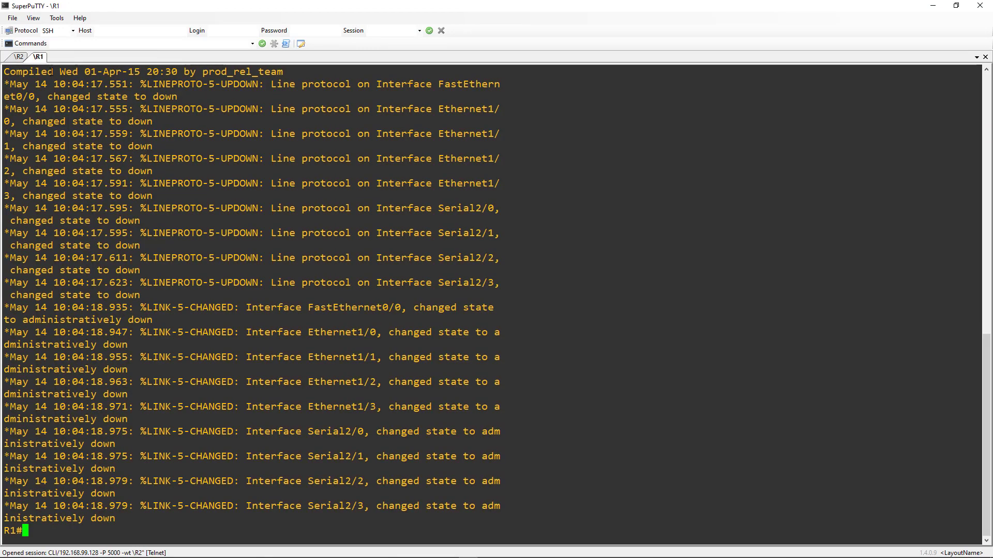
Open SuperPuTTY's Script Editor to examine it and close it without entering a script
left_click(286, 44)
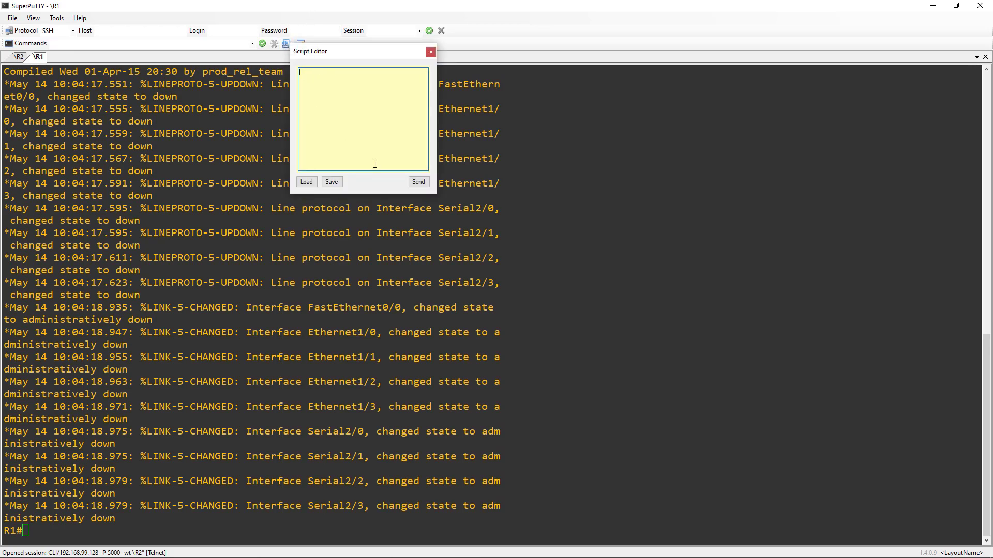
left_click(432, 52)
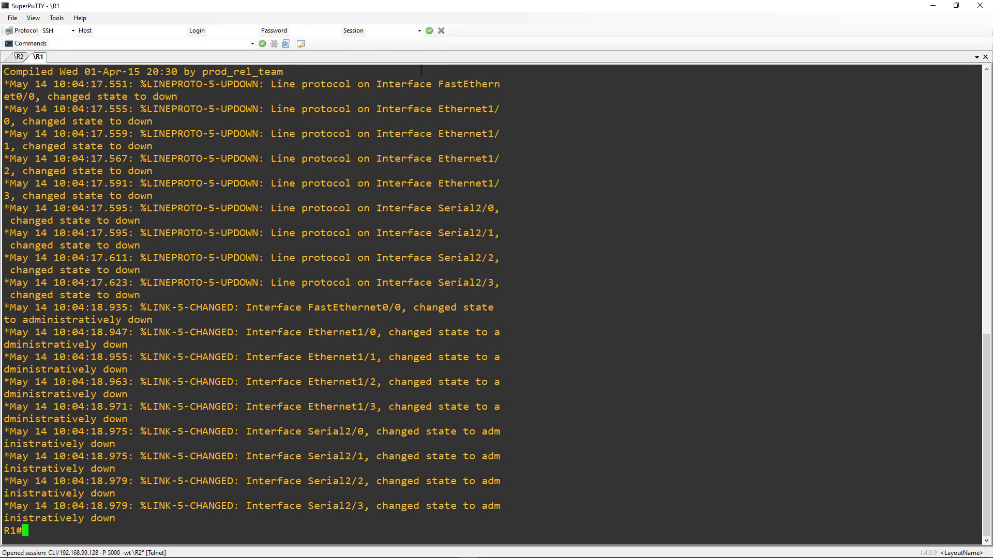
mouse_move(392, 553)
mouse_move(354, 556)
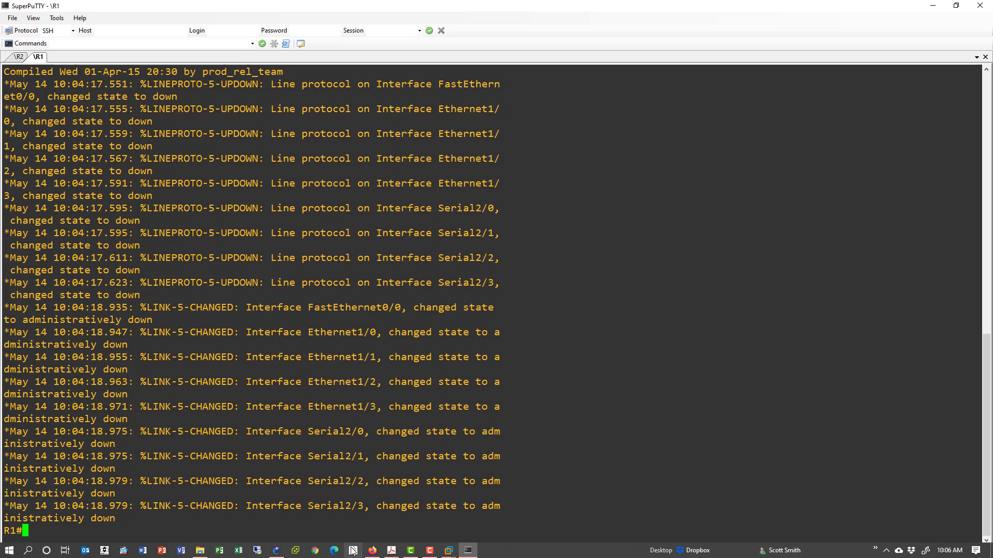
Open the console of switch ASW2 from the GNS3 topology in SuperPuTTY
left_click(276, 550)
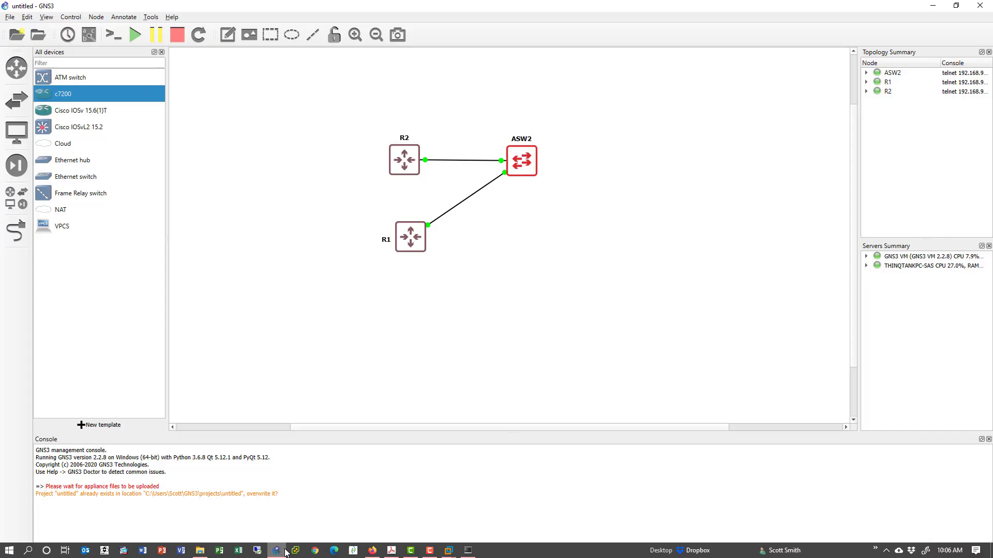
right_click(528, 151)
left_click(528, 203)
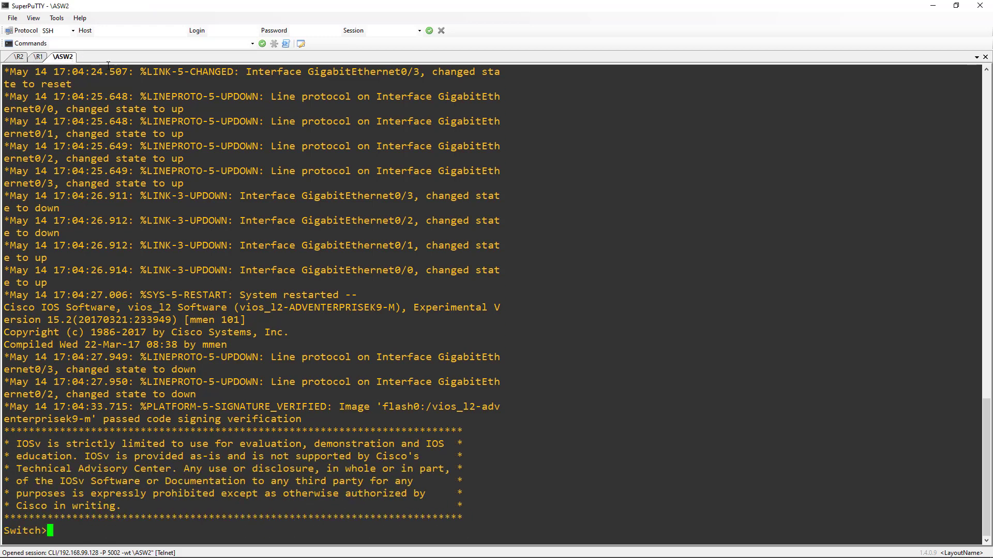
Reorder the SuperPuTTY session tabs so that R1 comes before R2
left_click(84, 61)
left_click(60, 20)
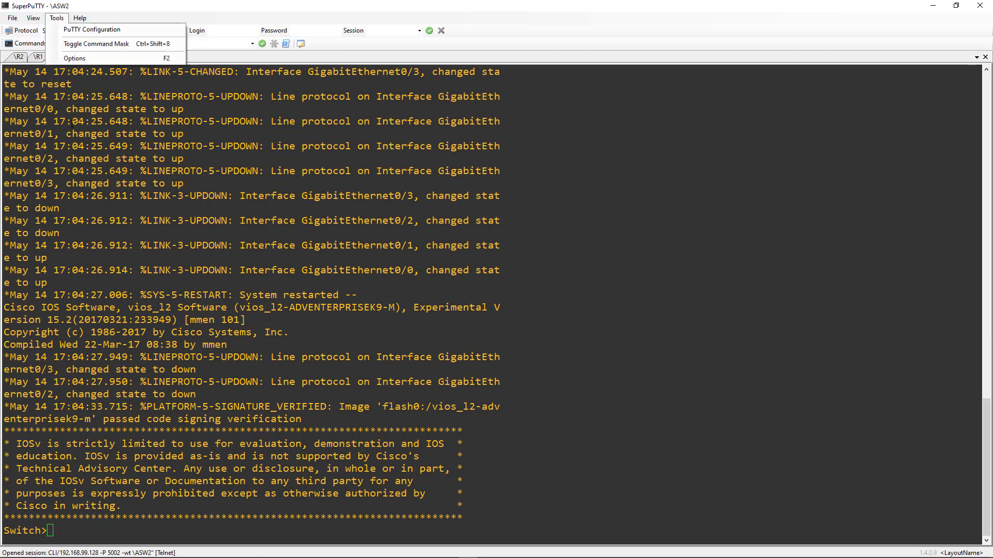
left_click_drag(59, 57, 194, 172)
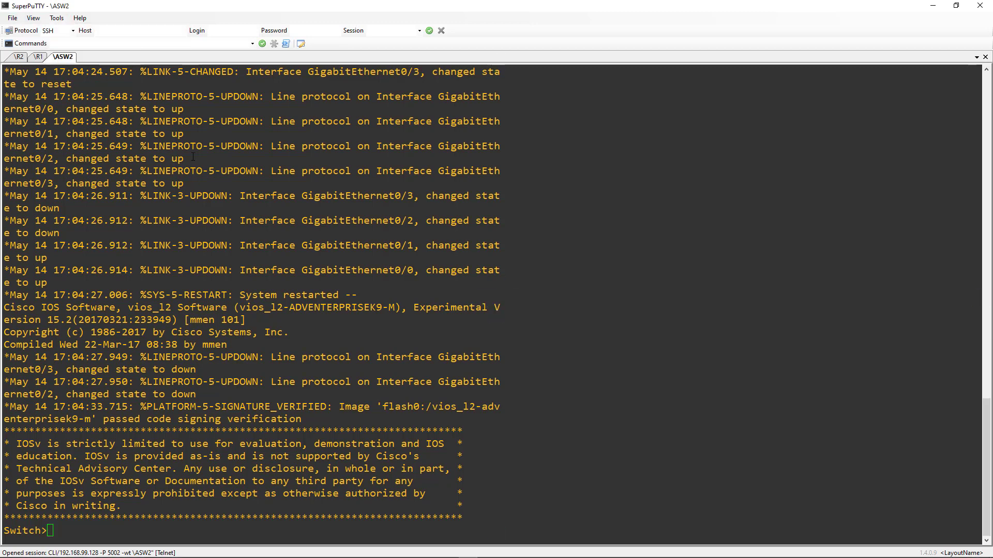
left_click_drag(56, 58, 290, 222)
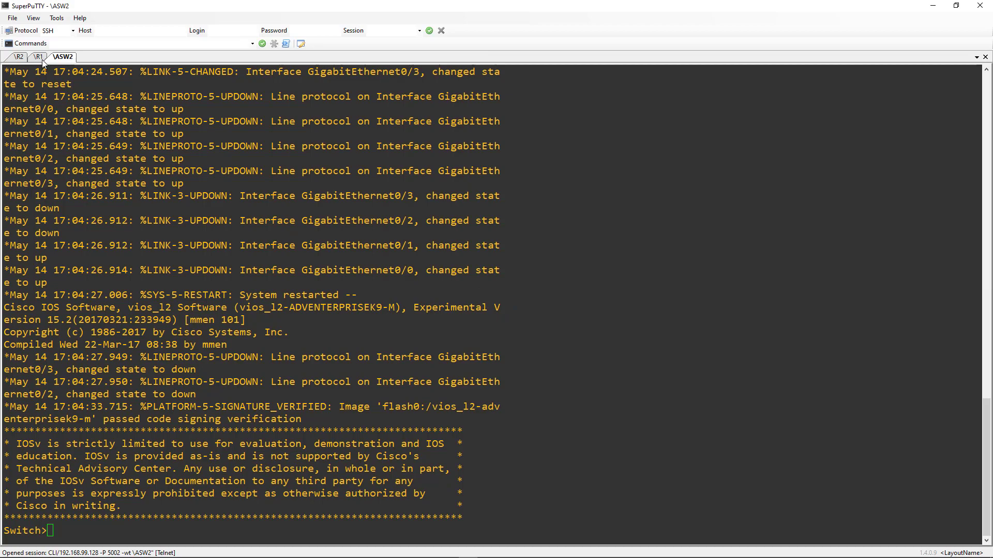
left_click_drag(41, 58, 16, 59)
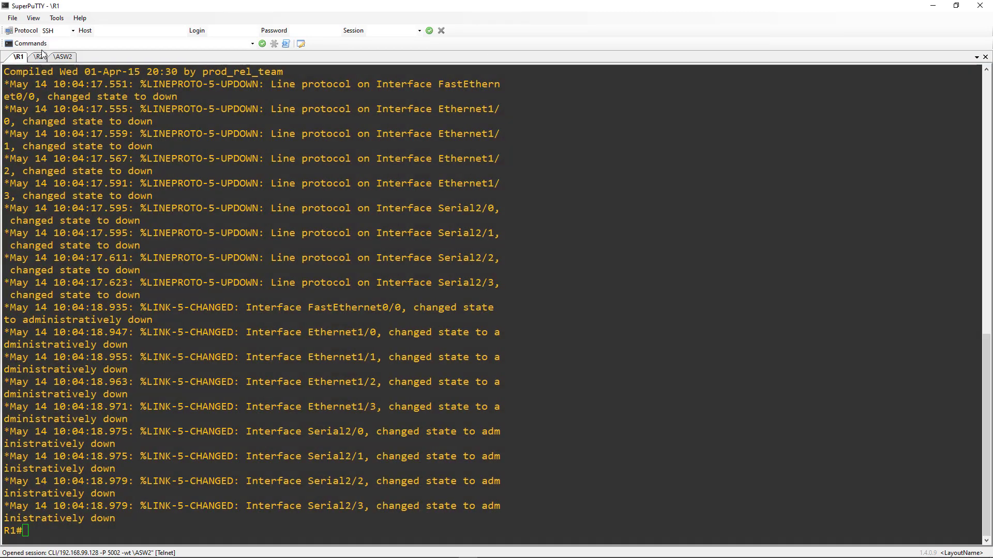
Examine SuperPuTTY's GUI options, cancel without changing anything, and bring up the ASW2 session
left_click(55, 19)
left_click(73, 58)
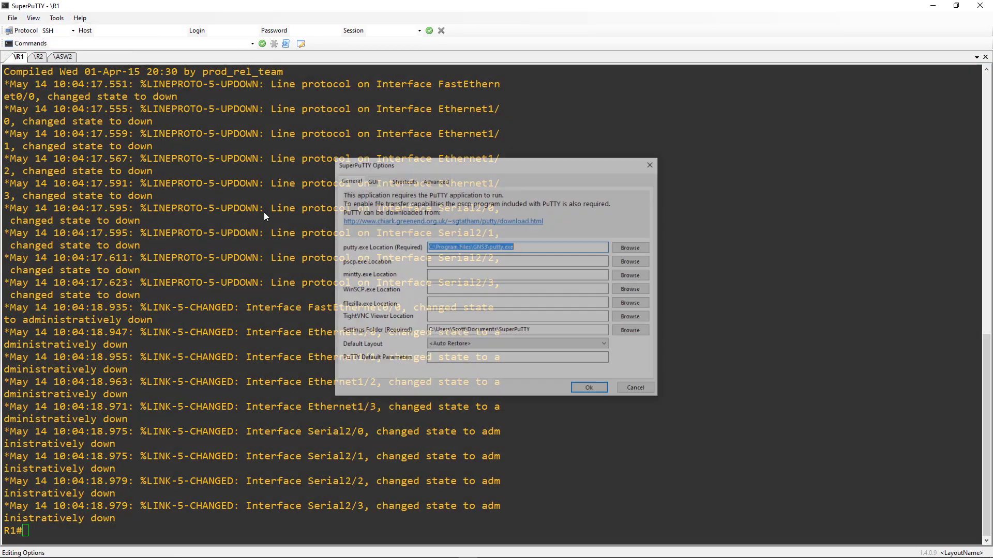
left_click(372, 180)
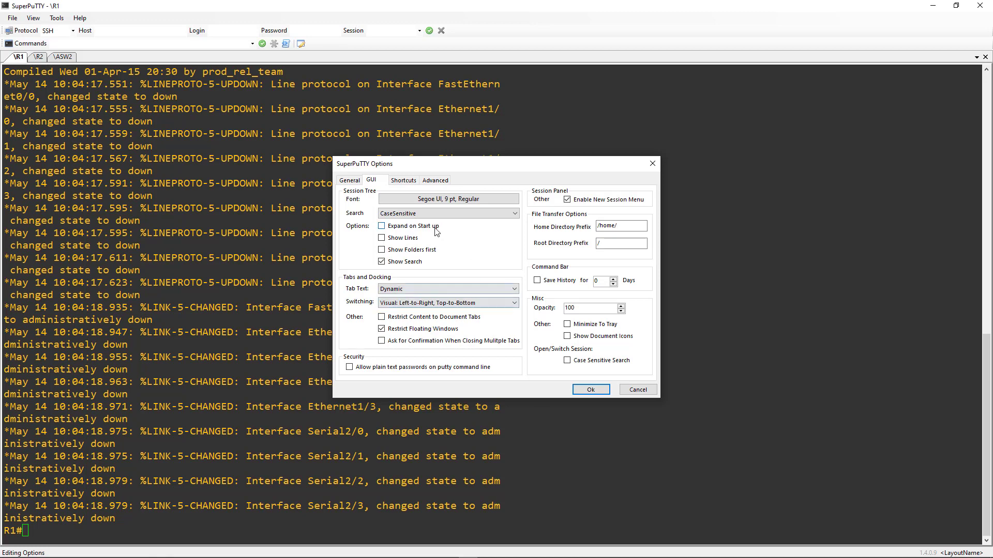
left_click(635, 391)
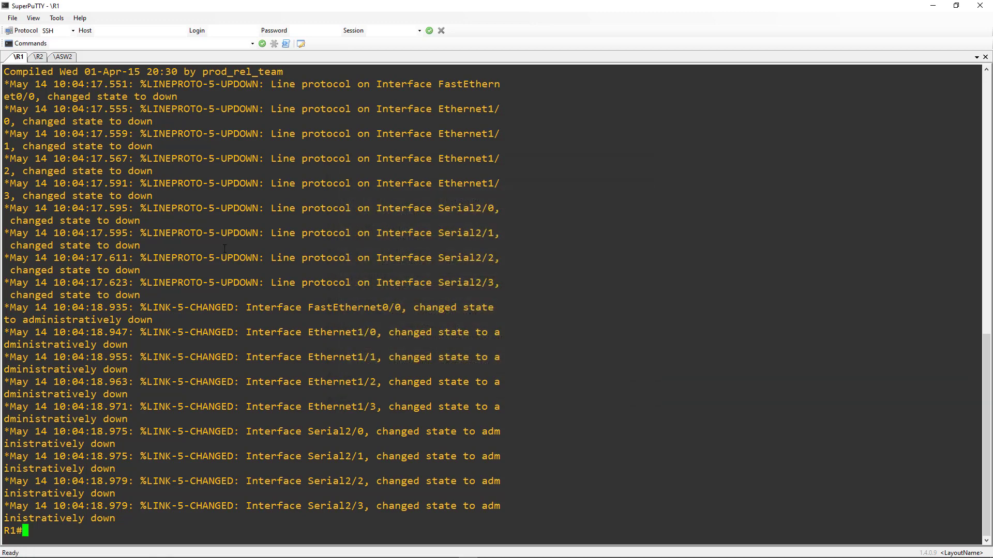
left_click(64, 57)
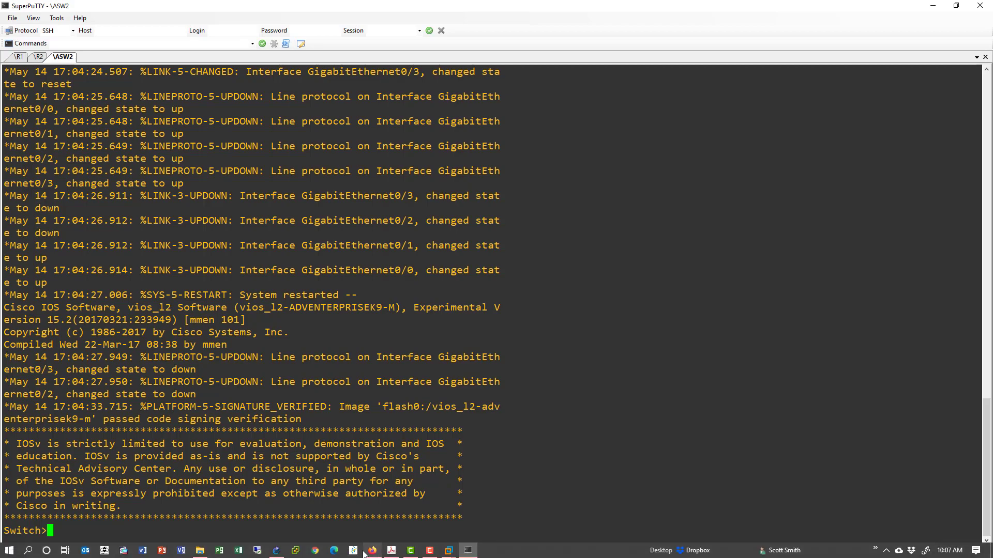
In GNS3's preferences, change the title argument of the Telnet console command to -wt \"%d\" and apply it
left_click(276, 550)
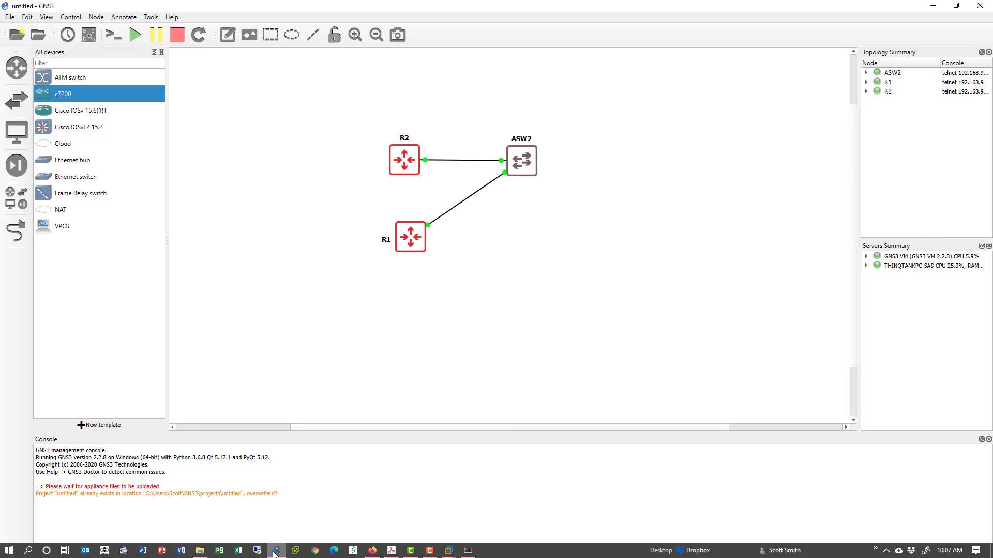
left_click(27, 17)
left_click(36, 66)
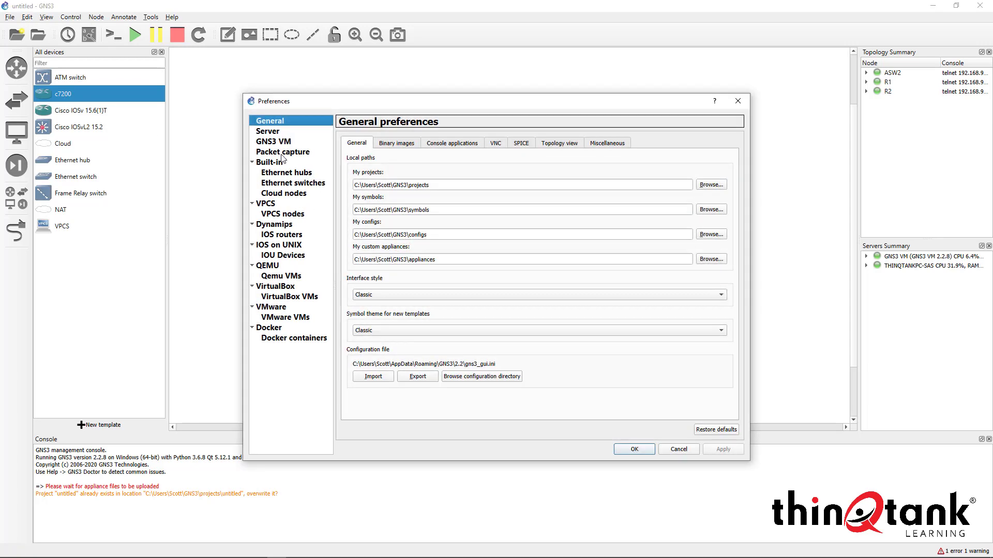
left_click(444, 144)
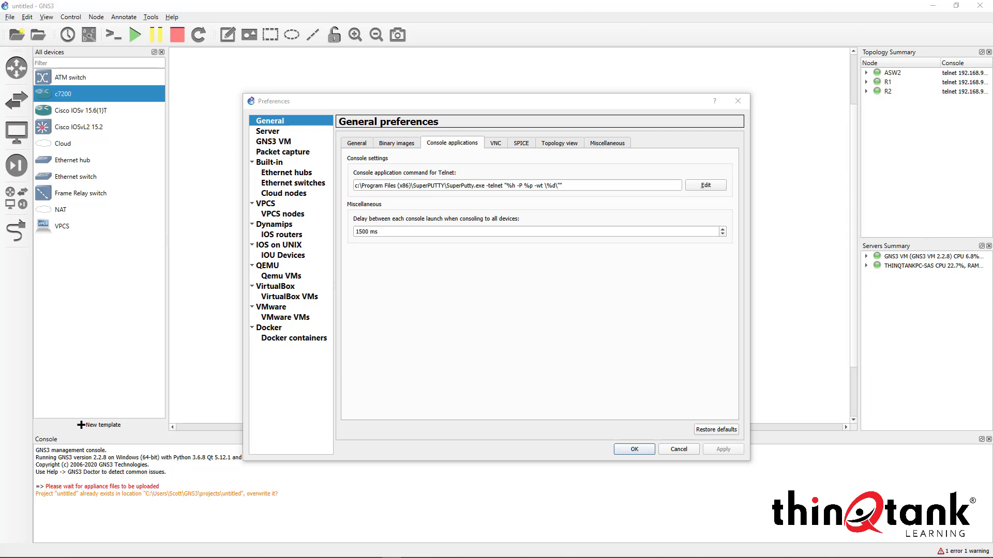
left_click(549, 187)
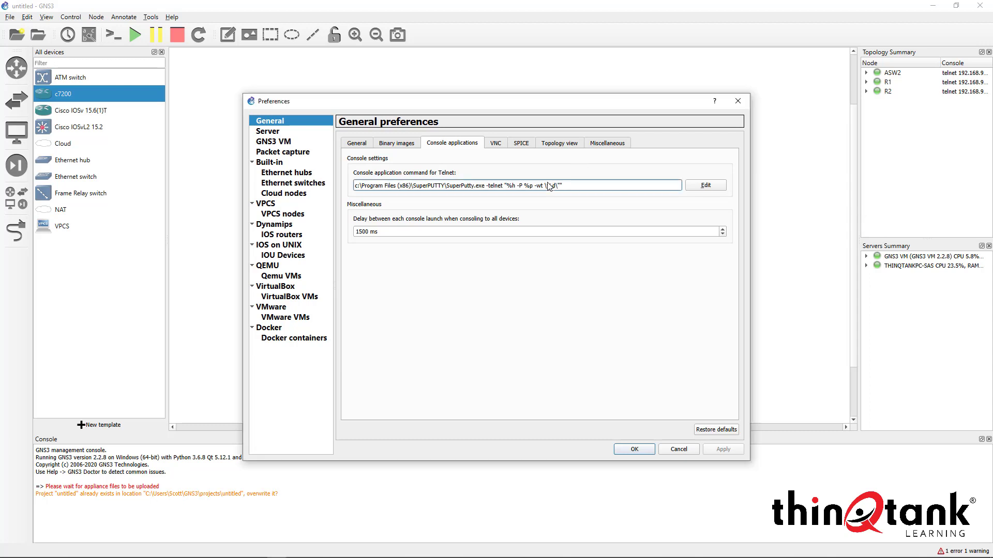
left_click(705, 186)
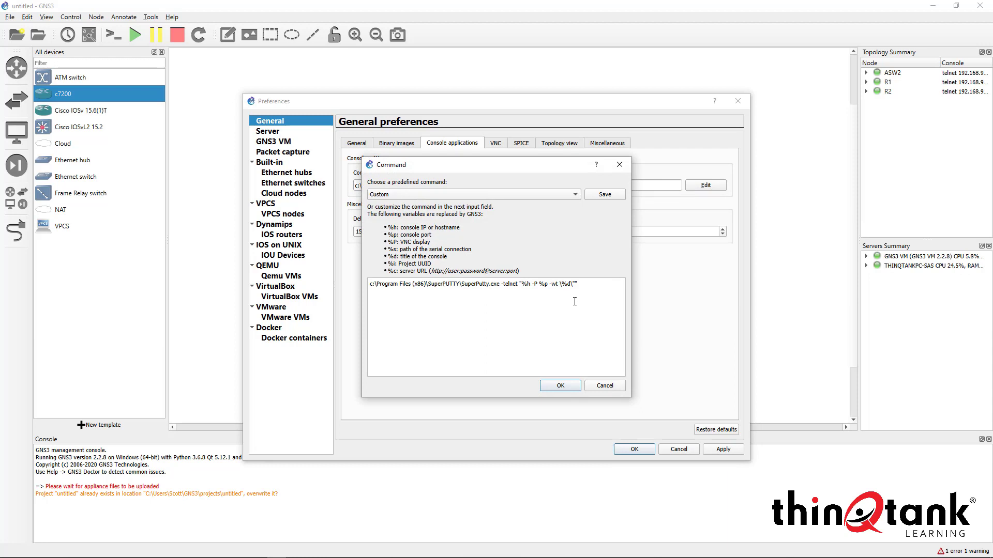
type("\"")
left_click(560, 385)
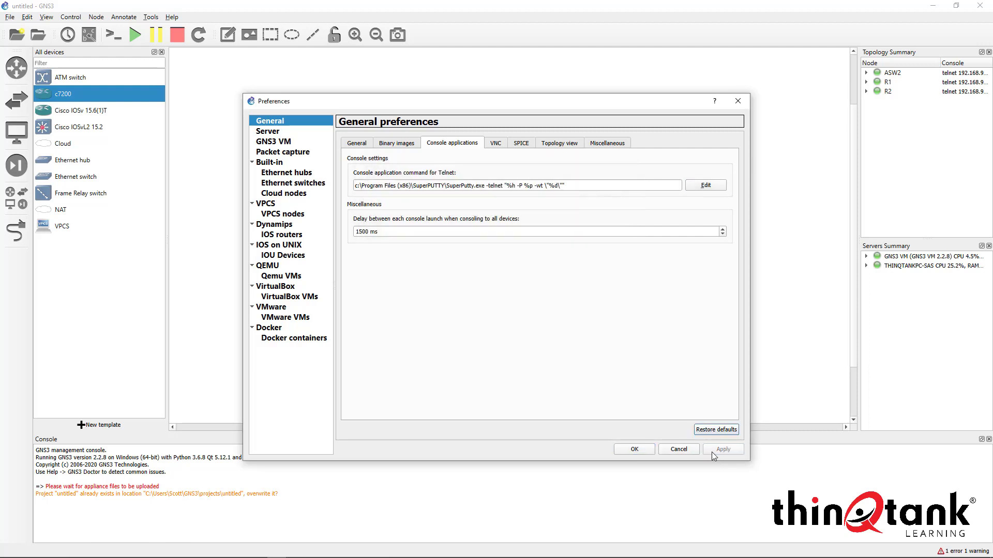
left_click(635, 450)
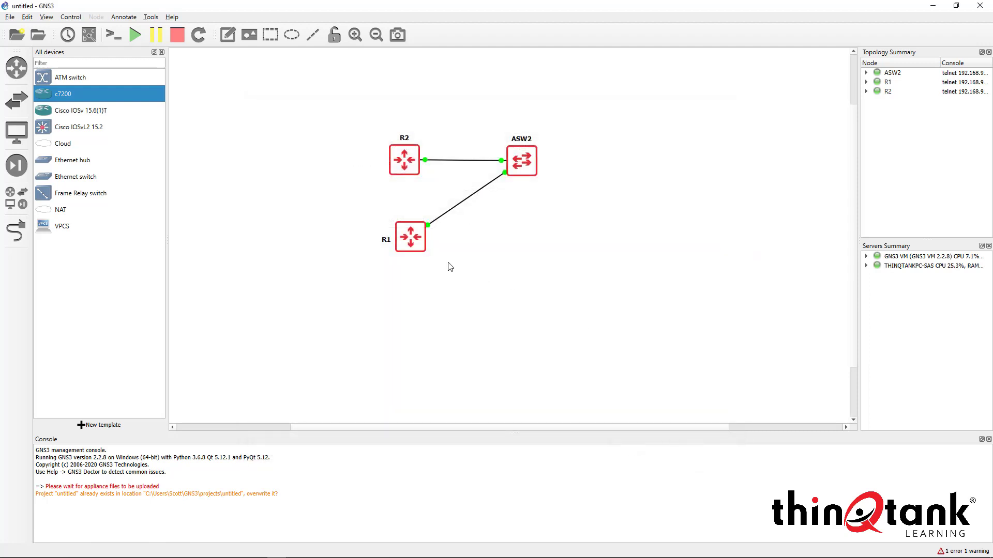
Open router R2's console again to check its session title, and close this duplicate session
right_click(413, 161)
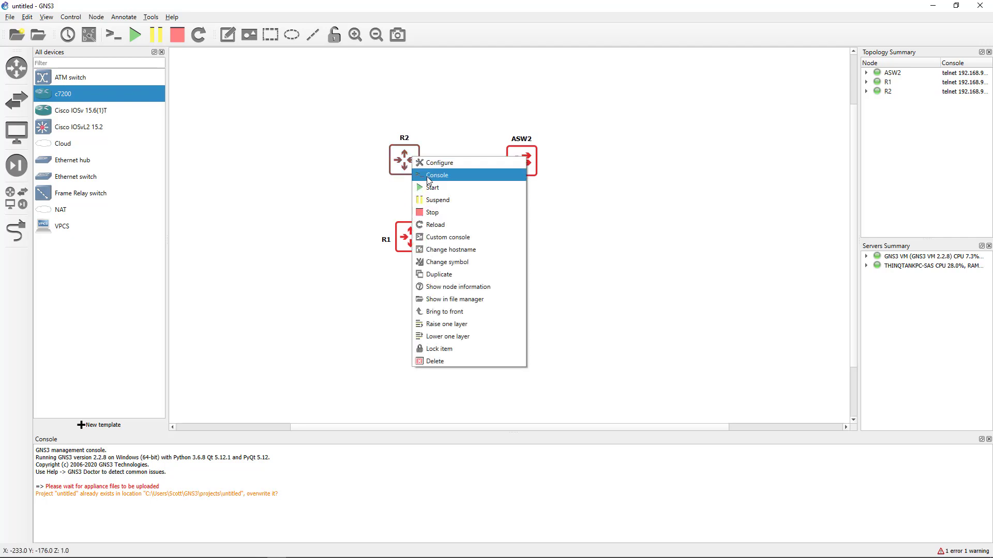
left_click(429, 177)
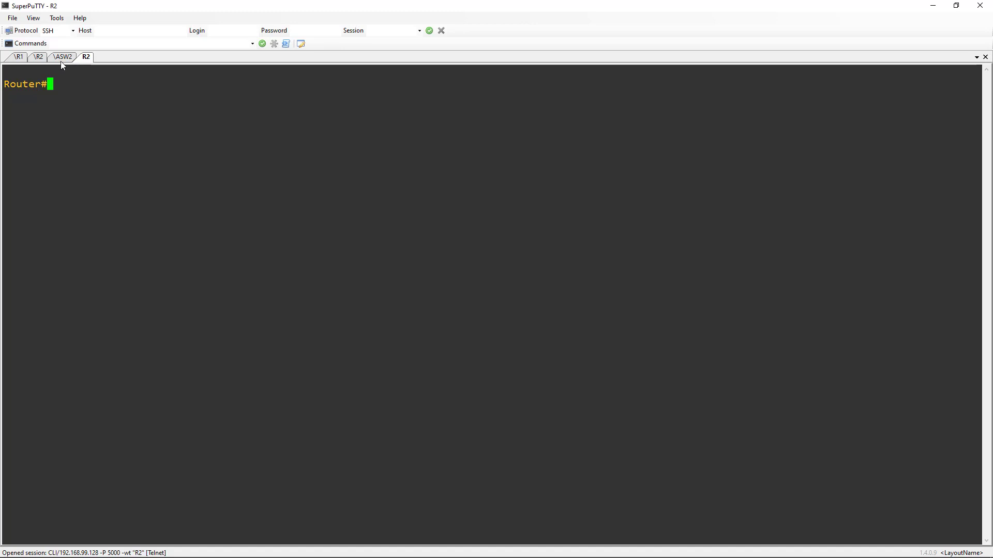
right_click(86, 57)
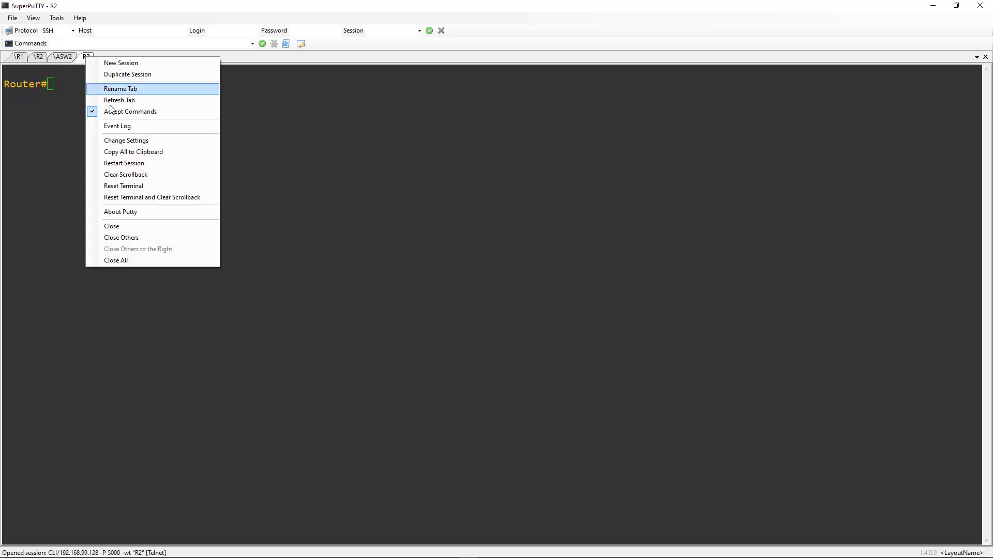
left_click(122, 239)
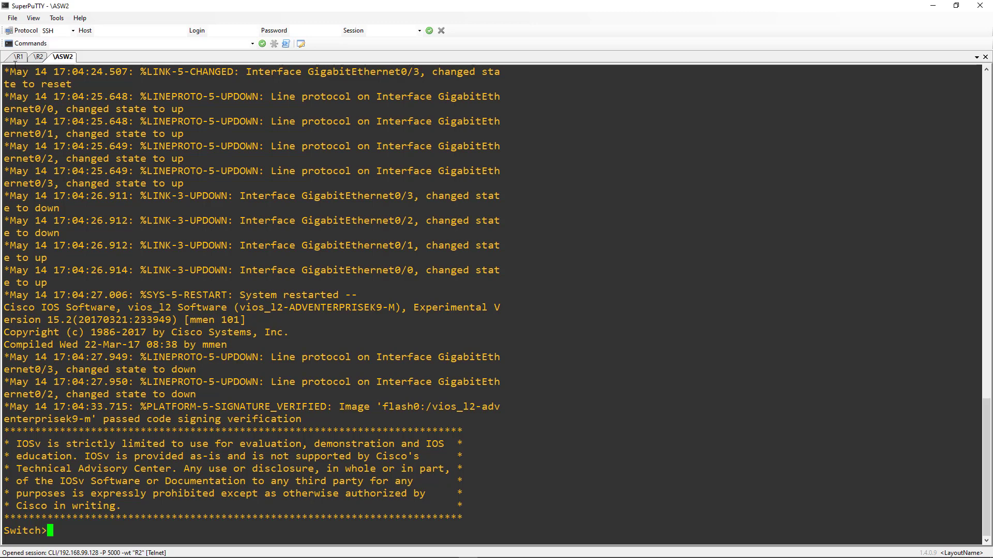
Run "sho ip int br" in the R1 session and examine the Ethernet and Serial interfaces
left_click(18, 57)
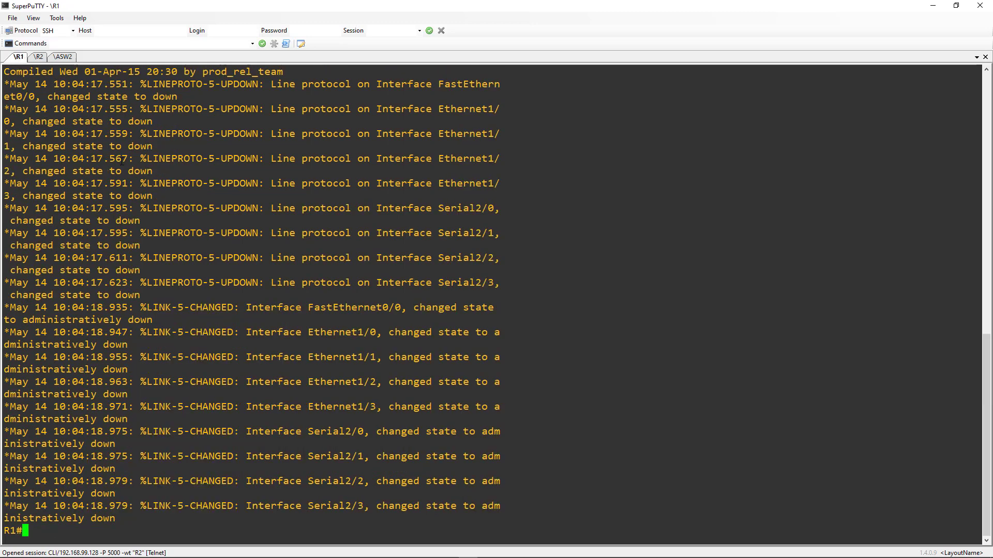
type("sho ip int br")
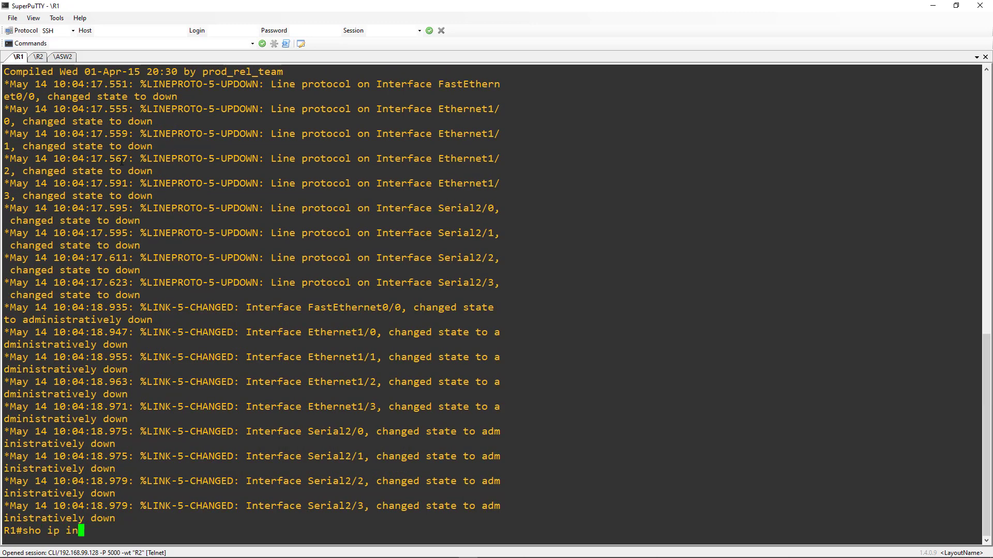
key("Return")
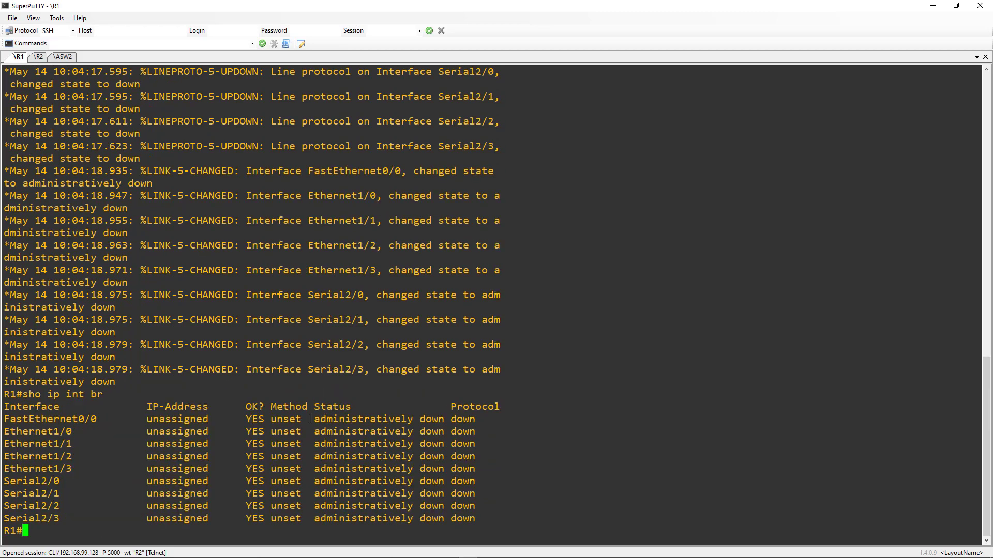
left_click_drag(504, 519, 7, 430)
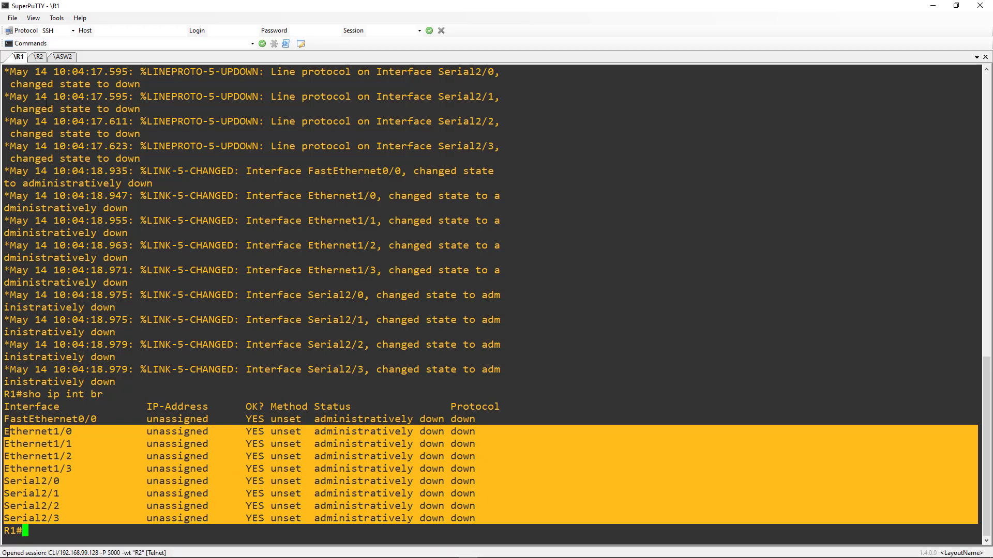
left_click(39, 83)
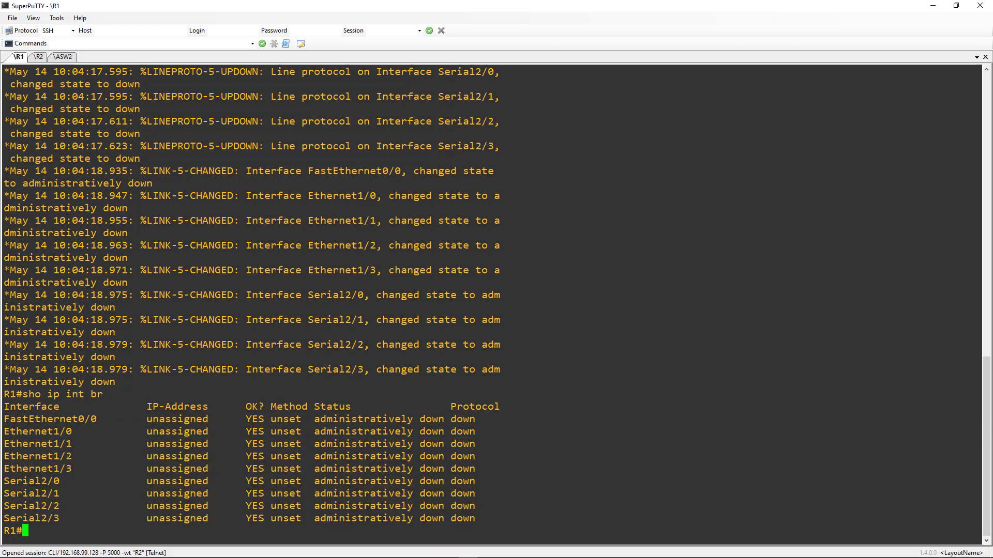
Run "sho ip int br" in the R2 session, examine the GigabitEthernet interfaces, and compare them with R1's interface list
left_click(42, 59)
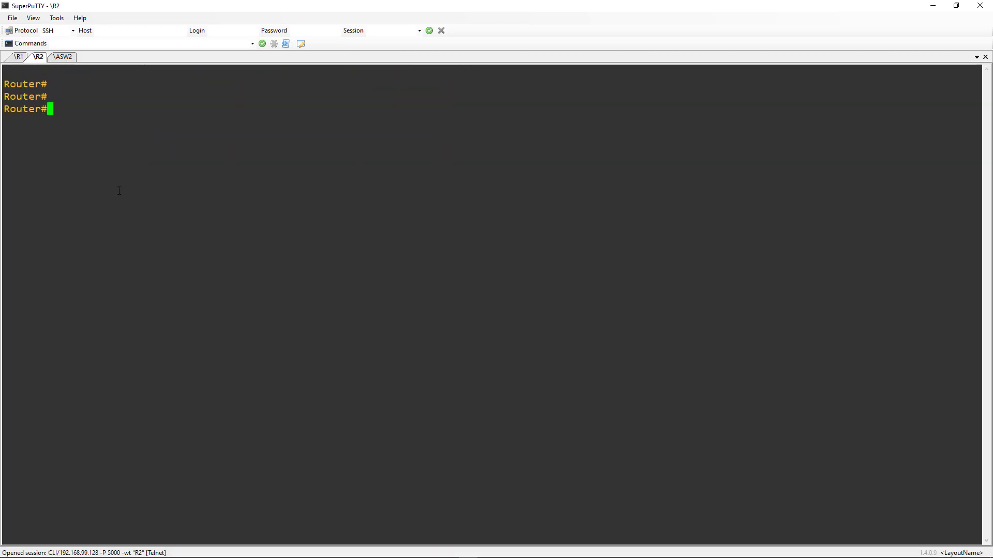
type("sho ip int br")
key("Return")
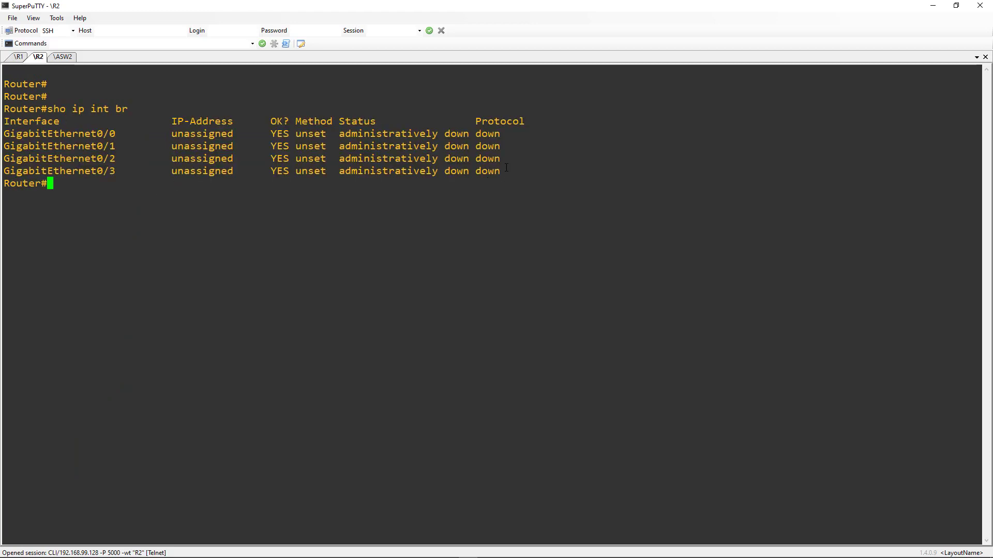
left_click_drag(506, 167, 3, 132)
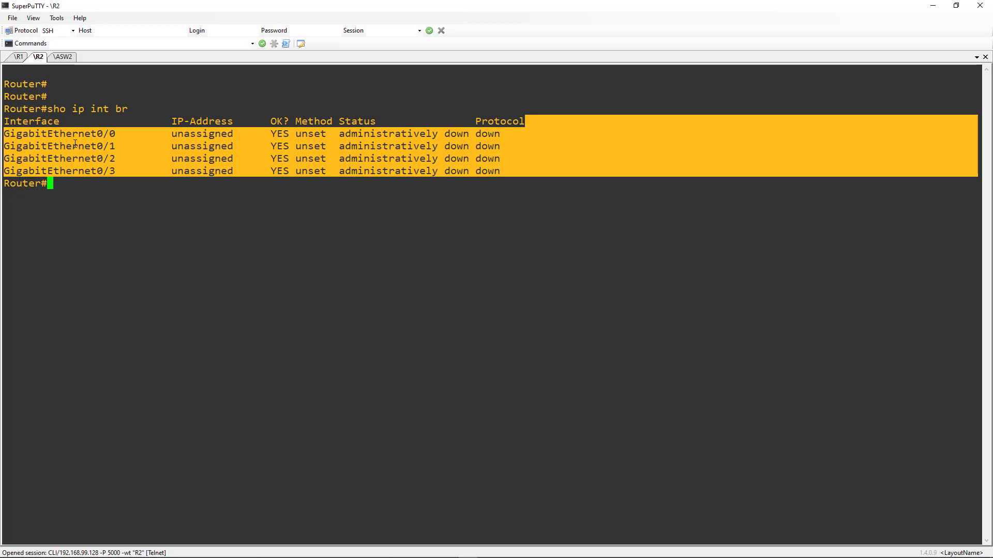
left_click(75, 144)
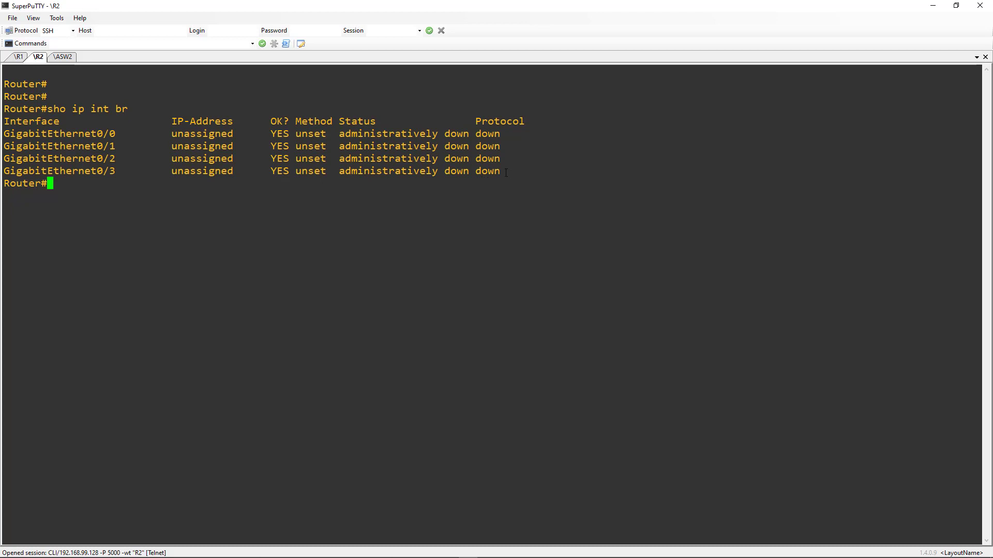
left_click_drag(506, 173, 5, 133)
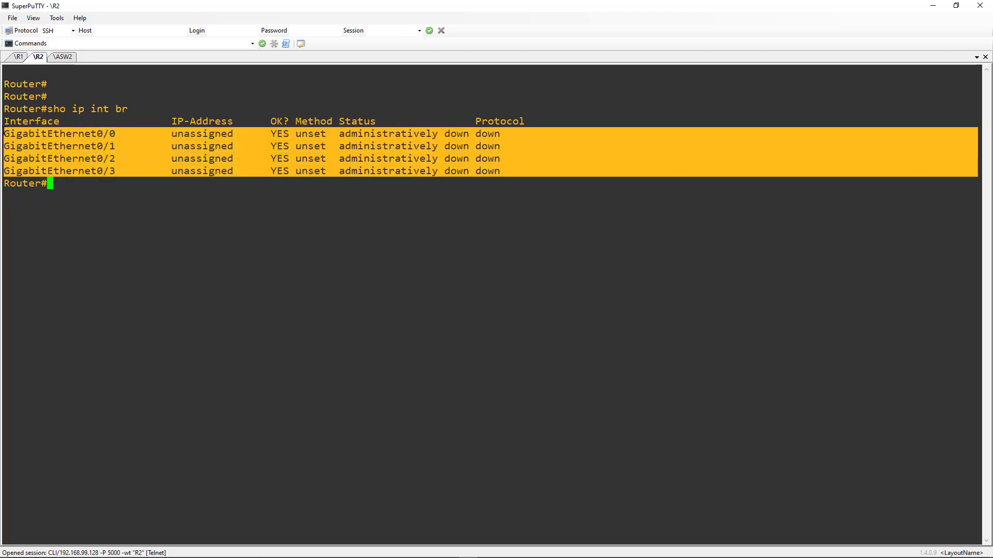
left_click(18, 134)
left_click_drag(523, 171, 11, 132)
left_click(108, 211)
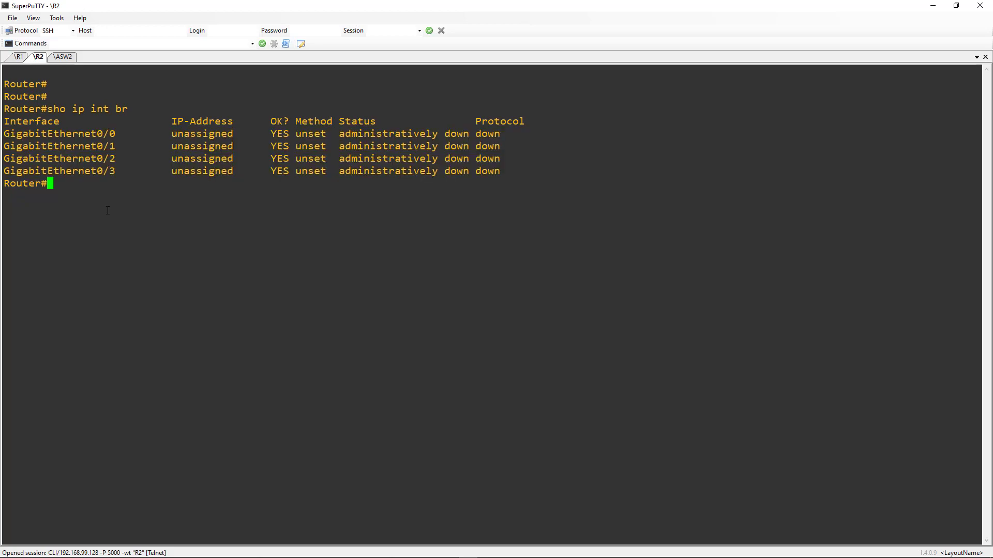
left_click(19, 57)
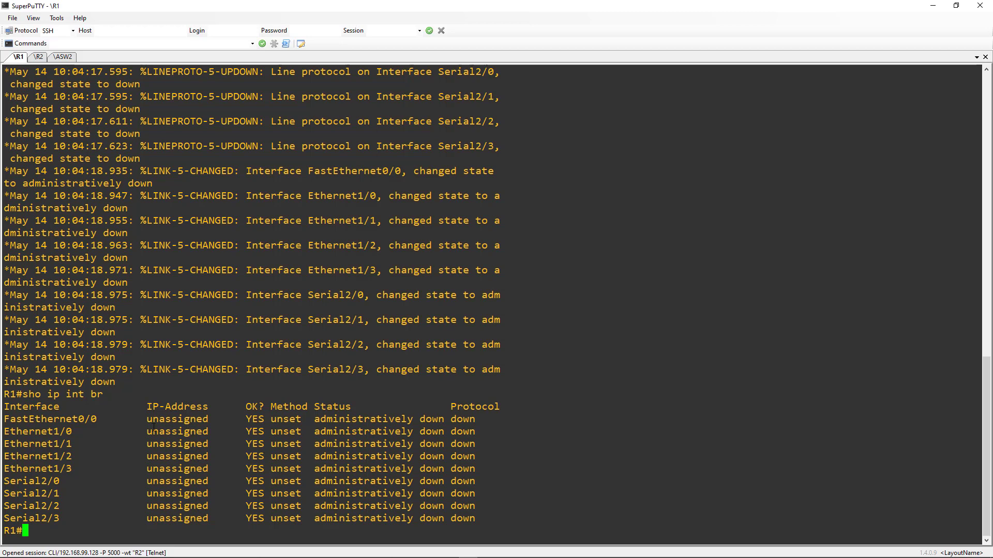
Enter privileged mode with "en" in the ASW2 session and run "sho ip int br" to list its interfaces
left_click(67, 57)
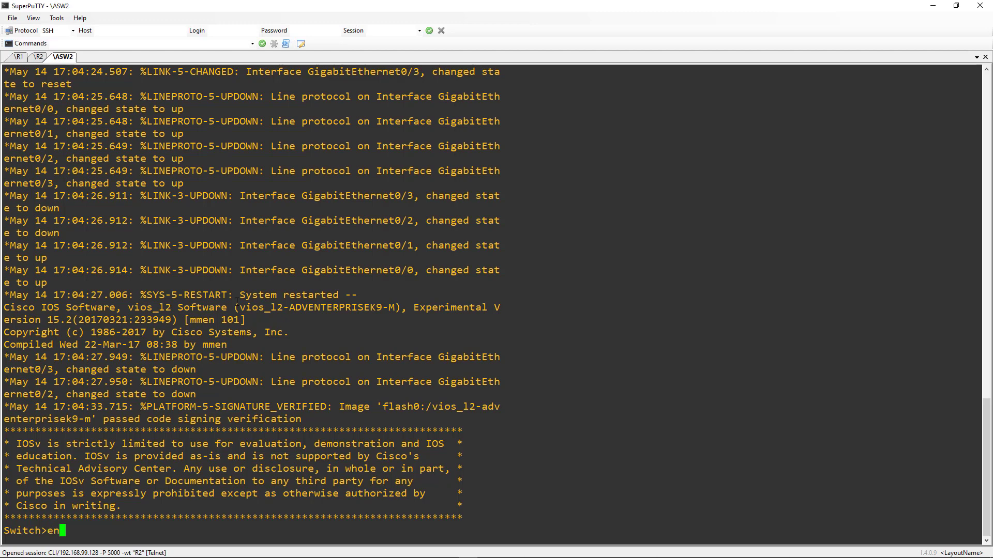
type("en")
key("Return")
key("Return")
type("sho ip int br")
key("Return")
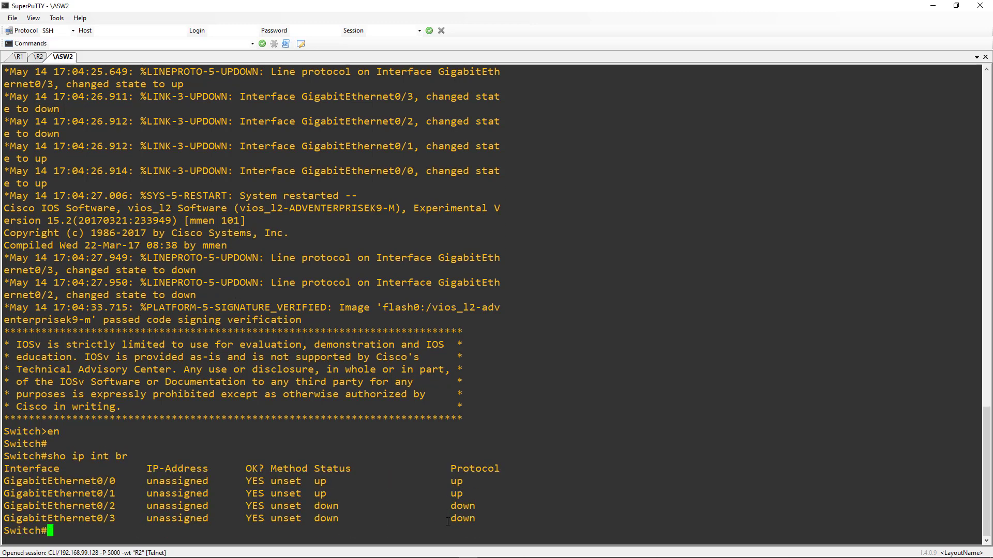
Examine the GigabitEthernet0/0 and GigabitEthernet0/1 entries in ASW2's interface list, and return to the GNS3 topology
left_click_drag(485, 497, 5, 481)
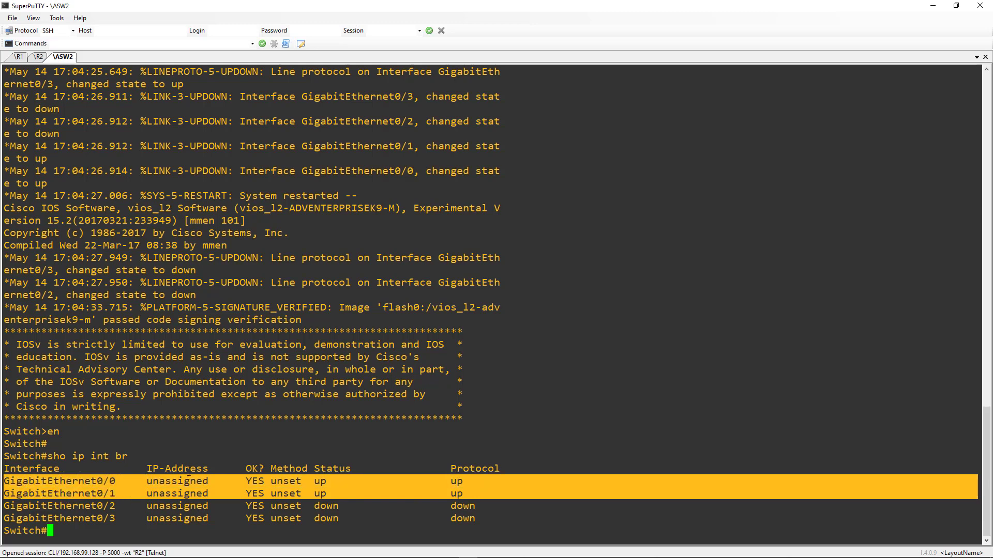
left_click(492, 424)
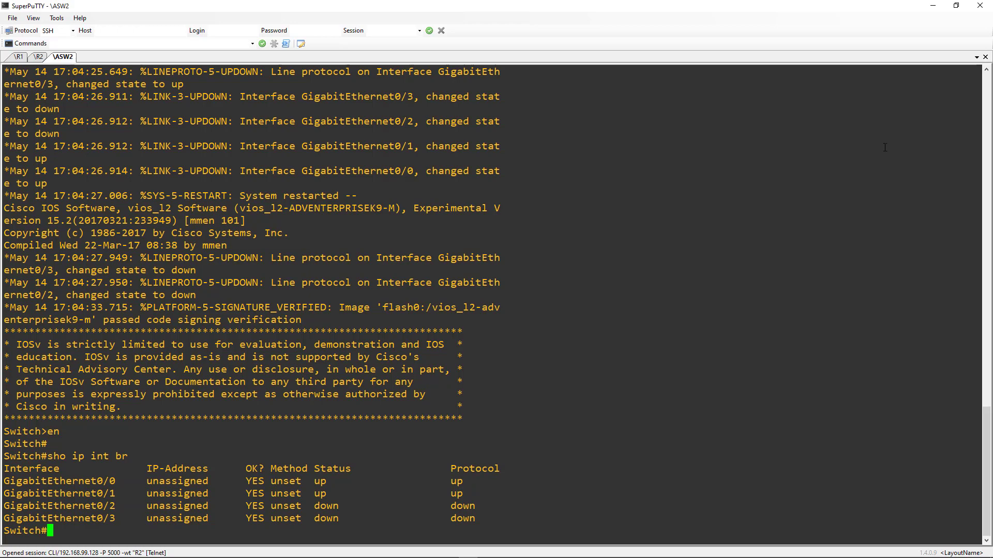
left_click(935, 12)
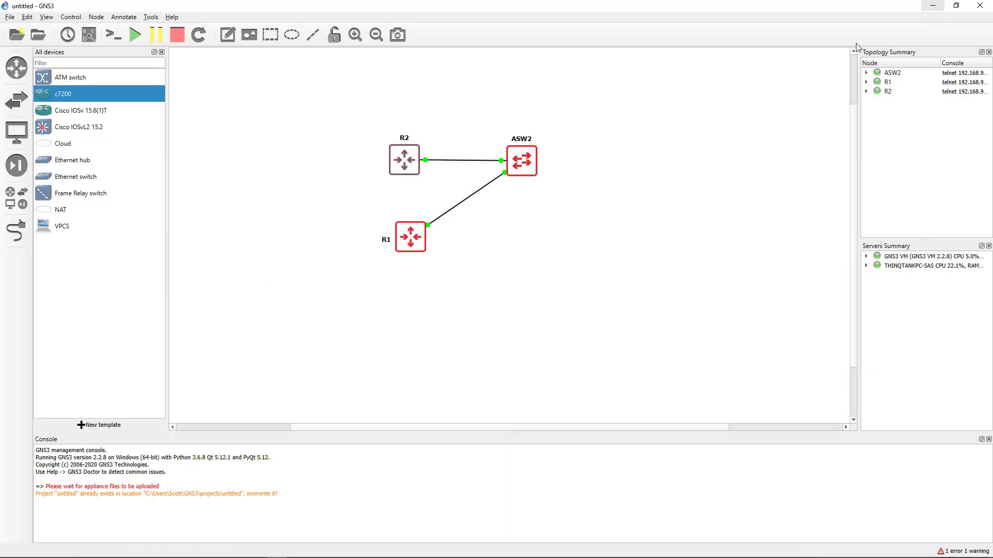
Enlarge the topology view to 168% and reposition it so R1, R2 and ASW2 sit near the middle of the workspace
left_click(356, 36)
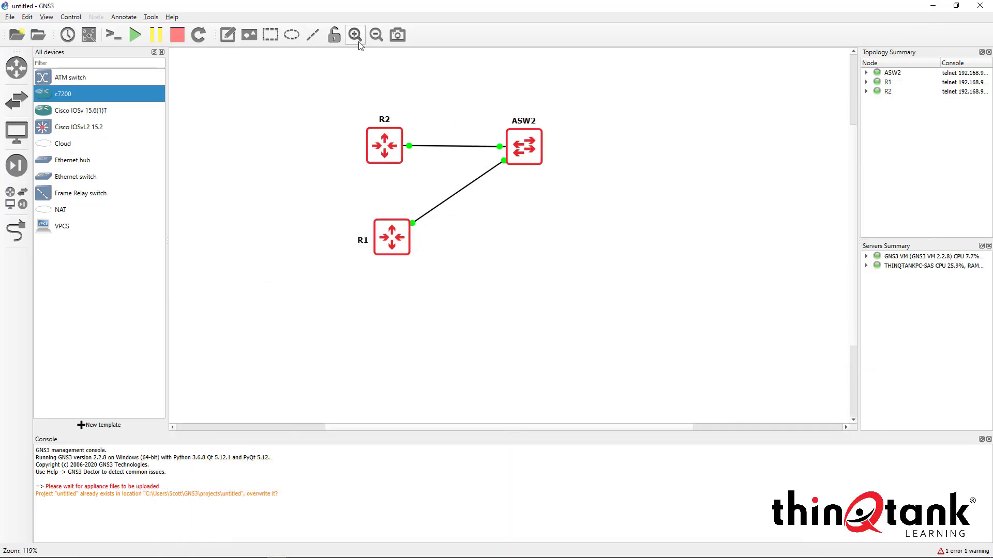
left_click(355, 36)
left_click(356, 36)
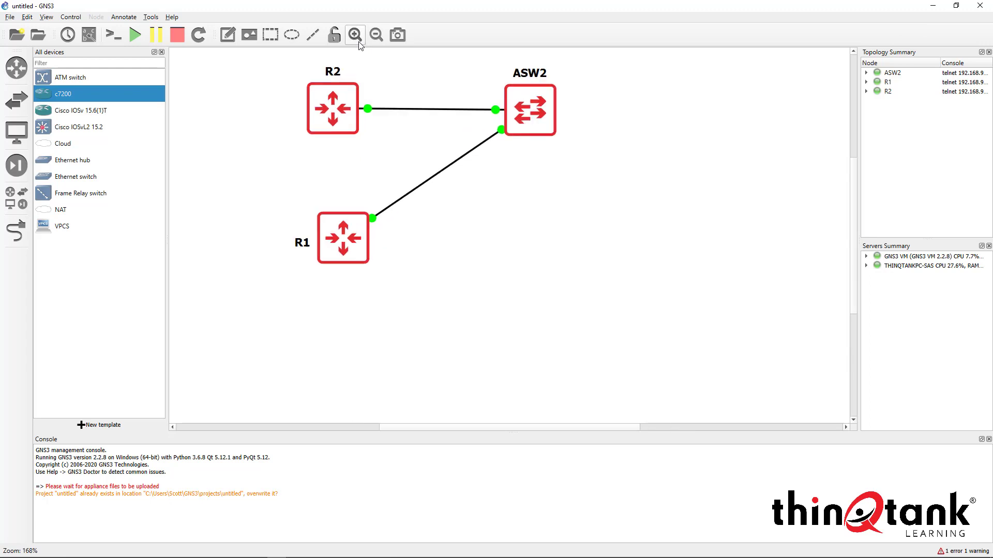
left_click(853, 65)
left_click_drag(855, 150, 855, 205)
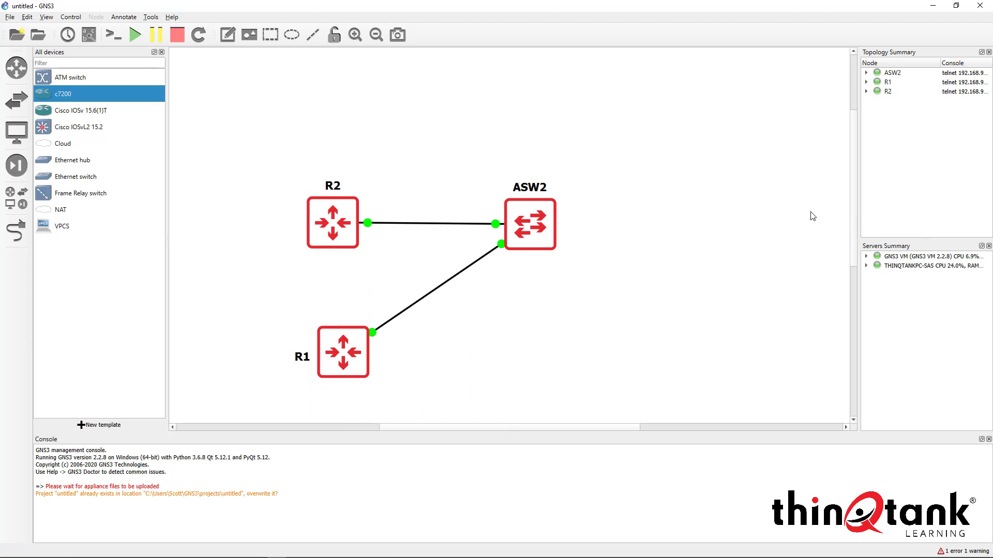
left_click_drag(853, 197, 851, 210)
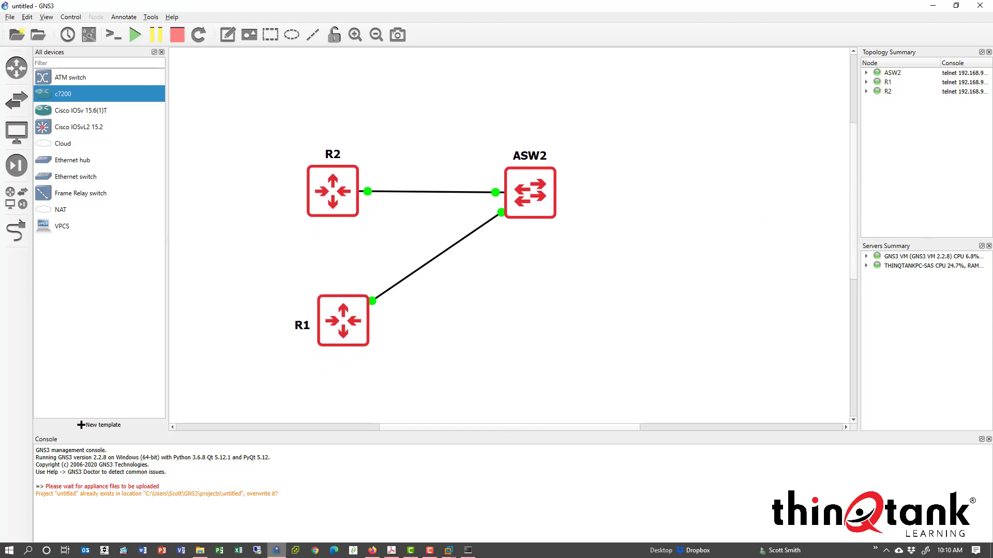
Switch to File Explorer, open the GNS3 folder under C:\Program Files, and try to open its configs subfolder
left_click(199, 552)
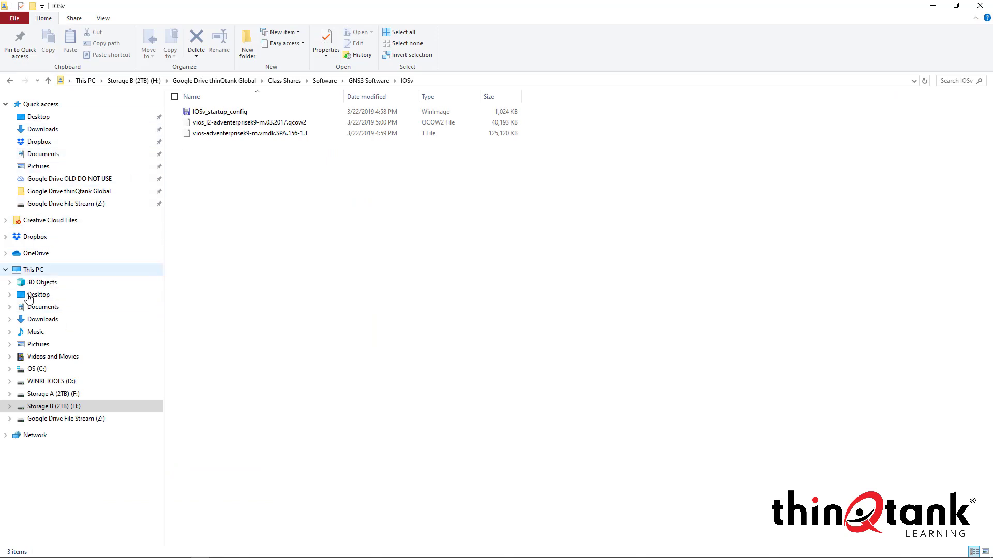
left_click(32, 384)
left_click(37, 369)
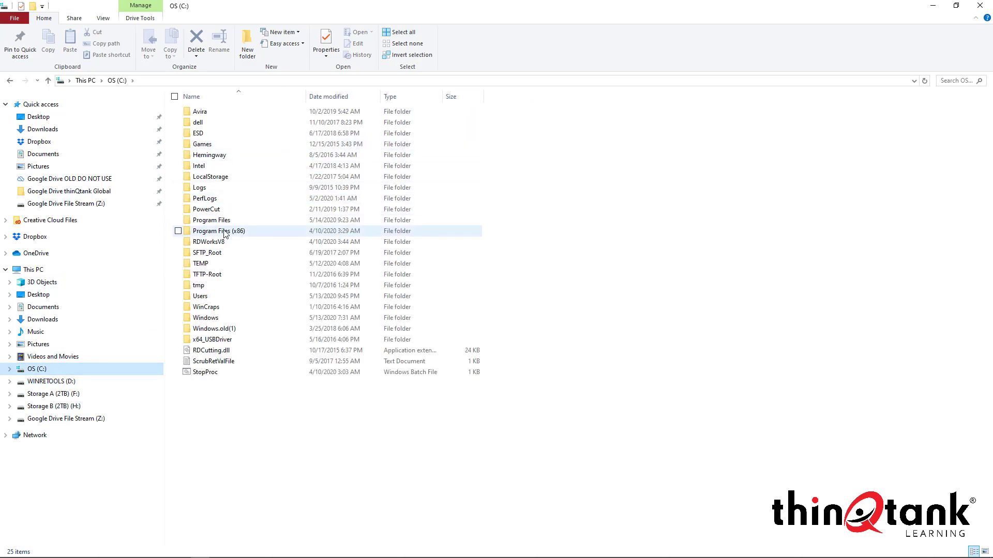
double_click(212, 220)
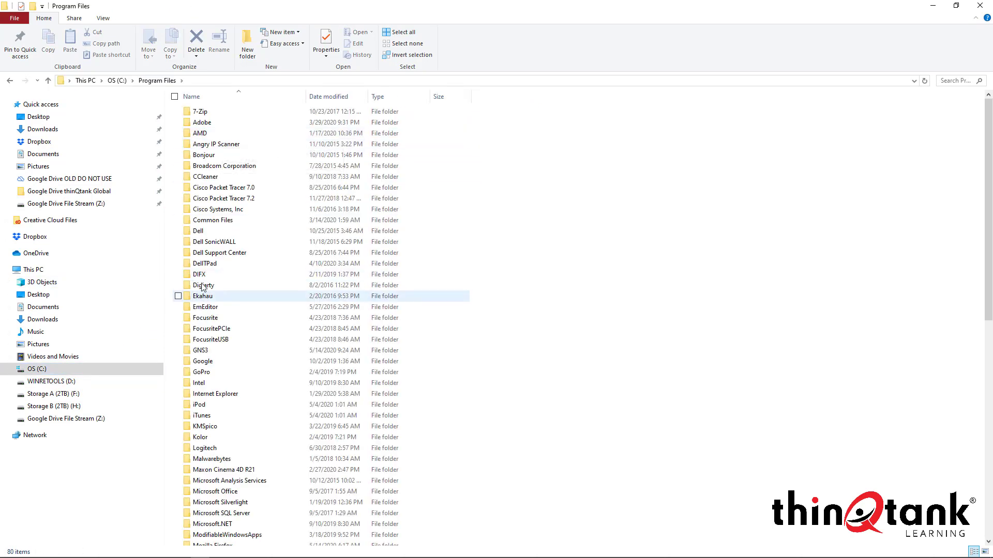
left_click(210, 350)
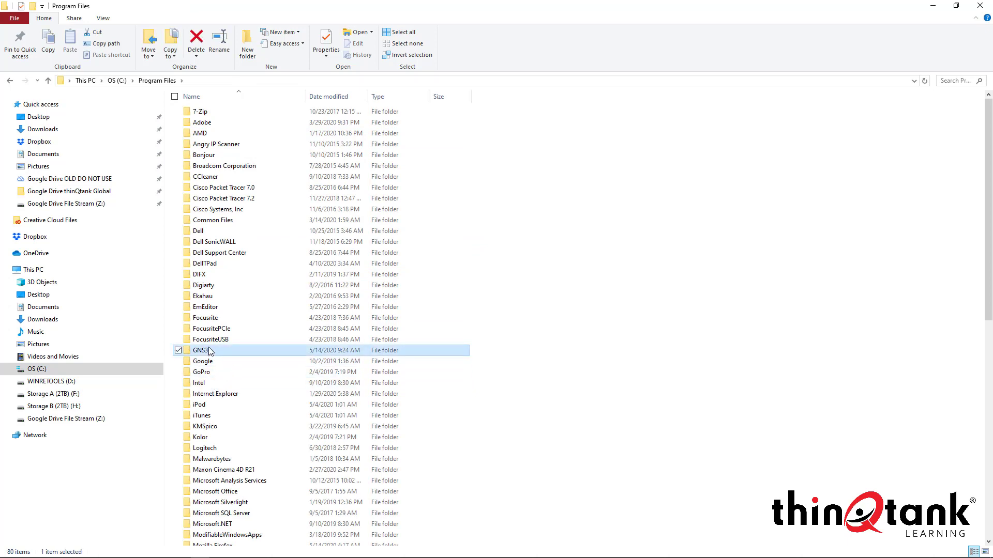
double_click(210, 350)
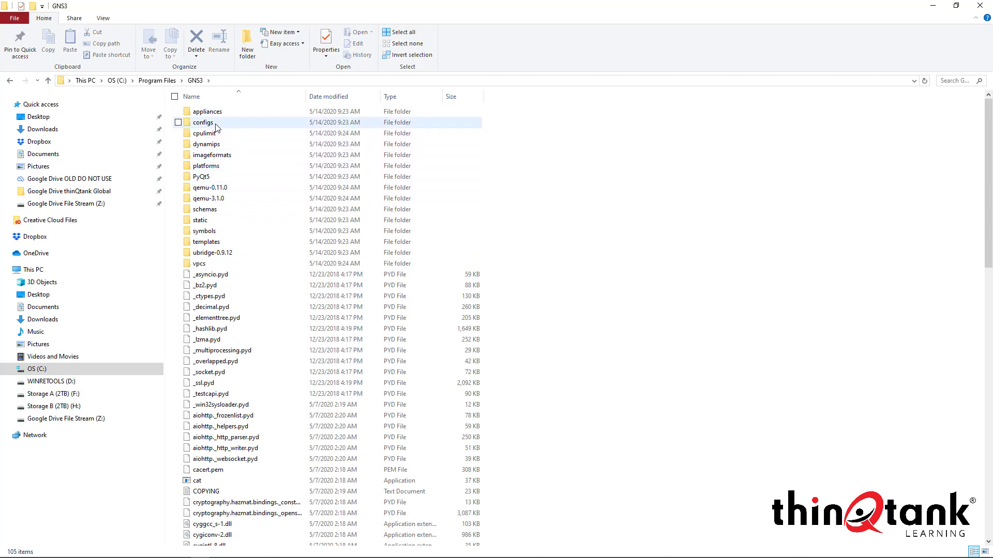
double_click(215, 125)
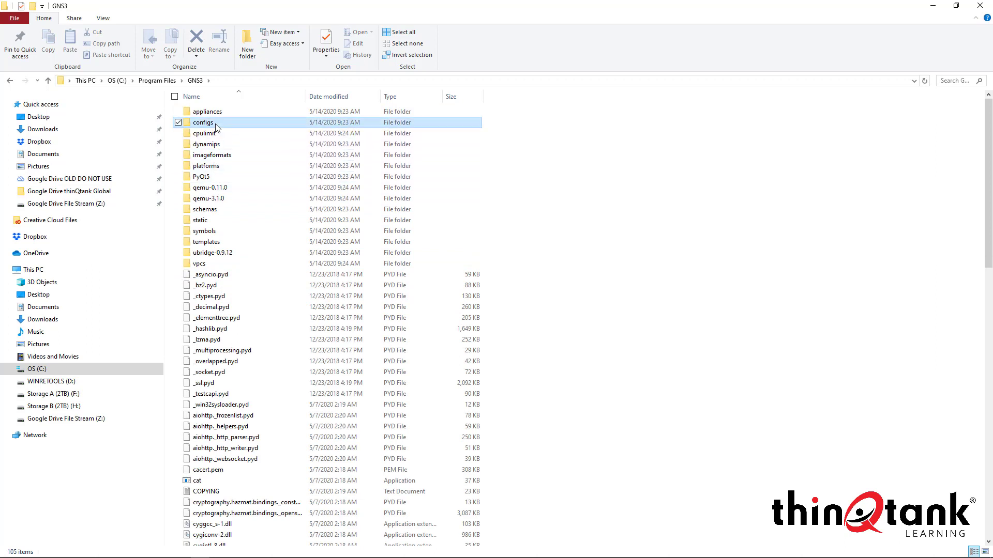
Go to the Users folder on drive C: and open the user's profile folder
left_click(195, 80)
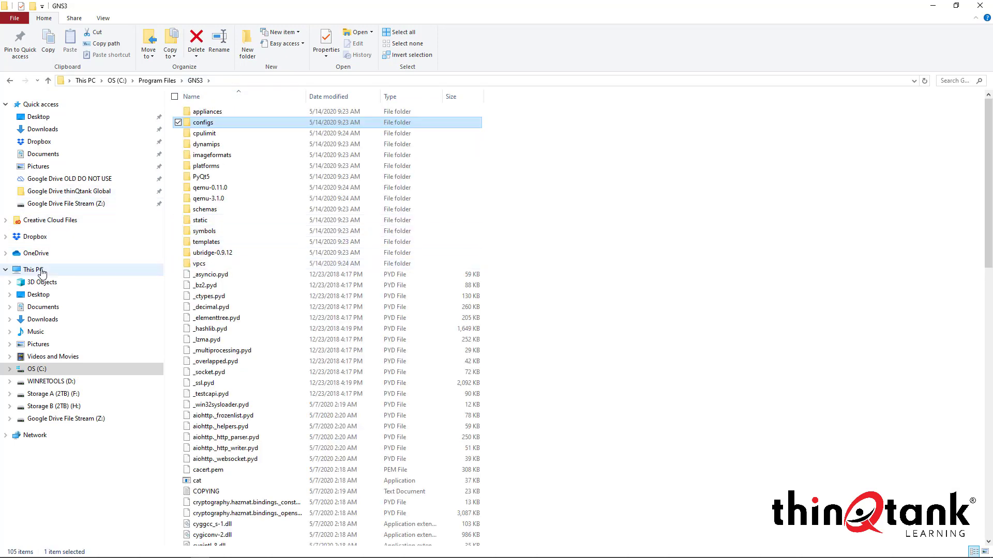
left_click(242, 81)
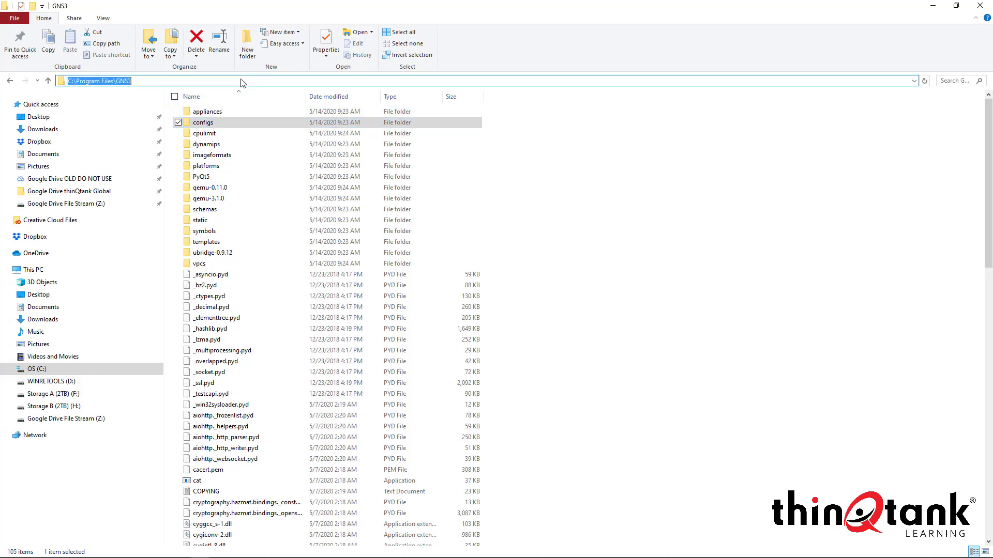
type("c:")
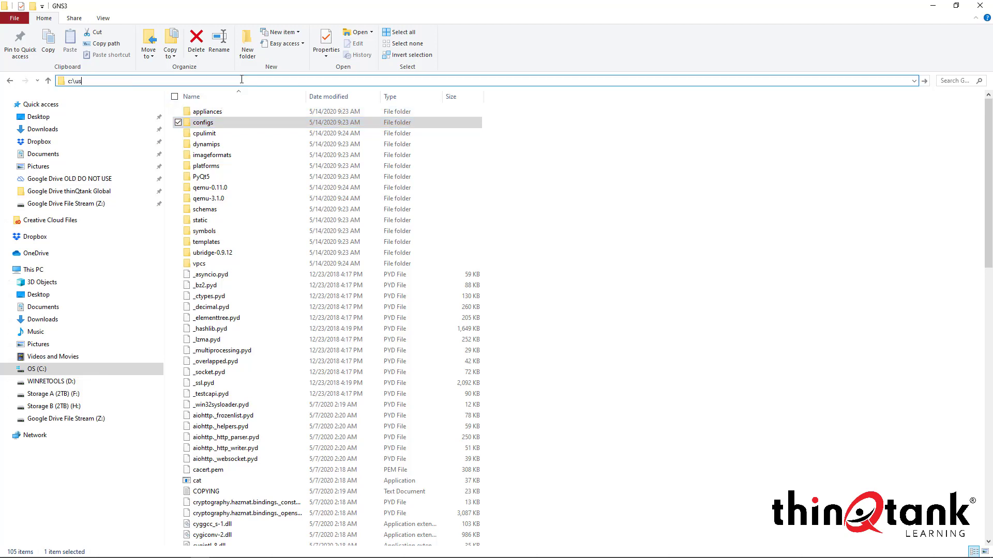
type("\\us")
key("Return")
left_click(233, 134)
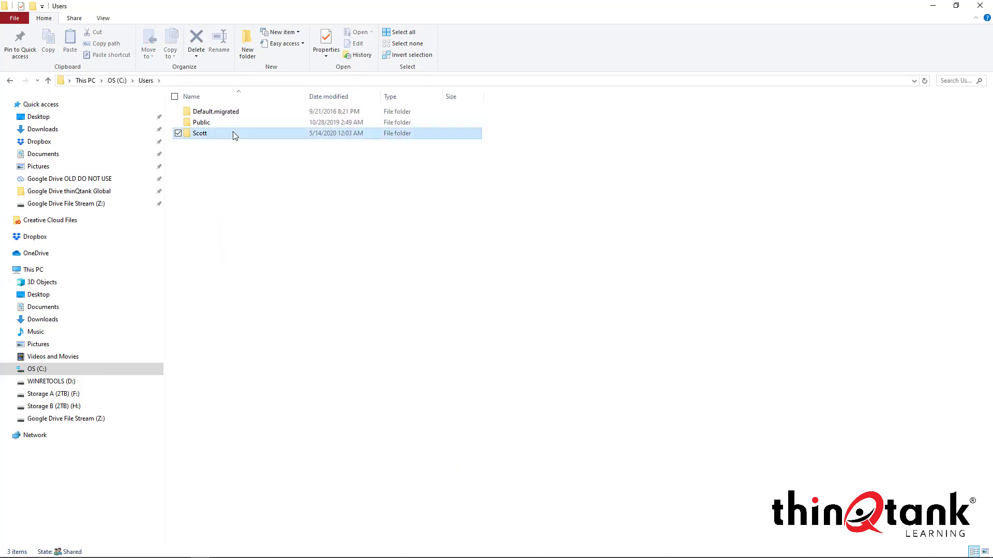
double_click(233, 135)
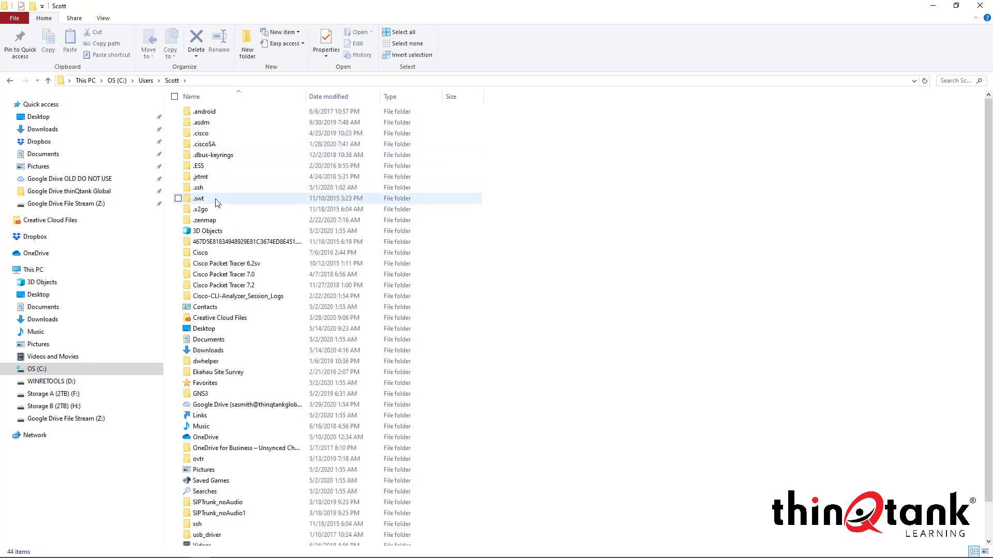
Open the projects folder inside the profile's GNS3 folder and widen the Name column to show the full project names
scroll(216, 206, "down", 1)
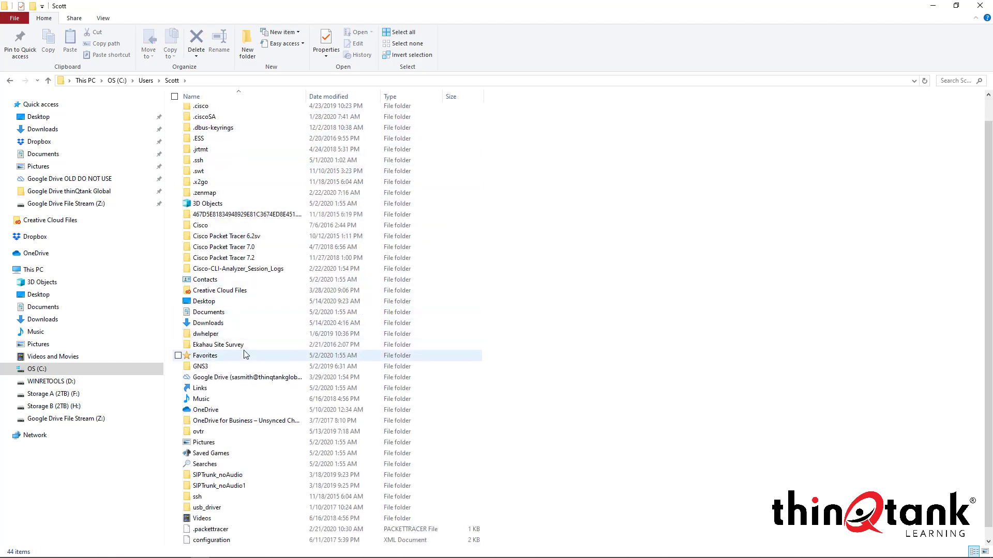
double_click(239, 368)
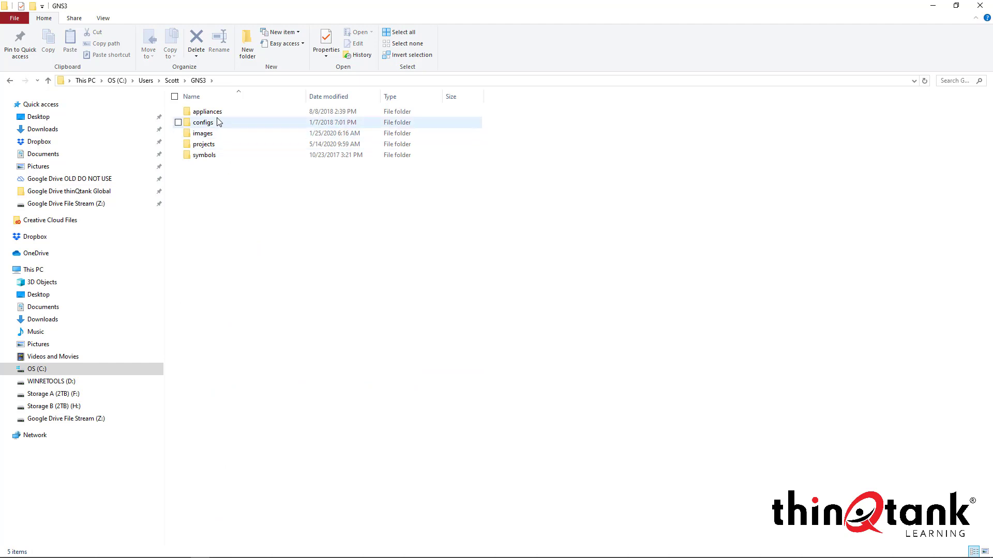
double_click(207, 145)
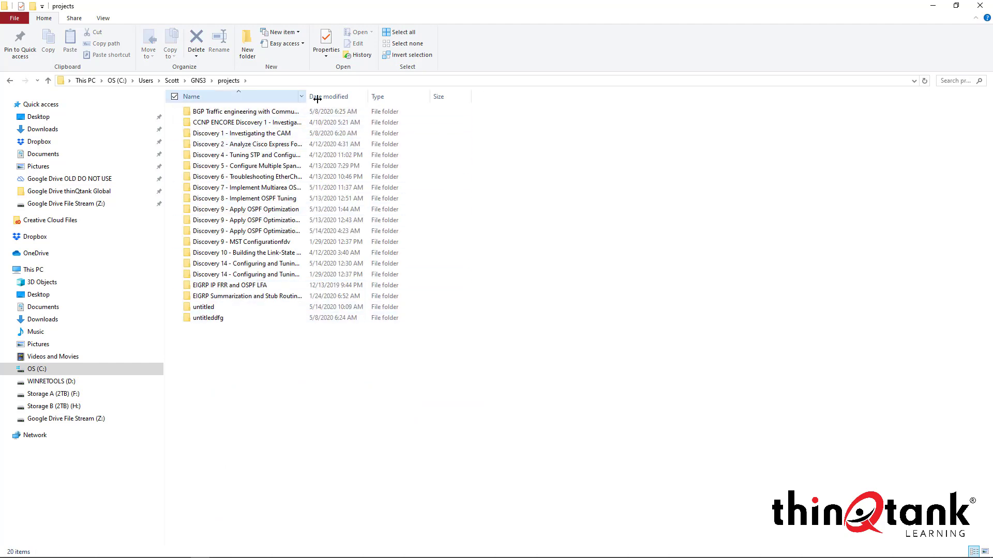
left_click_drag(317, 99, 412, 99)
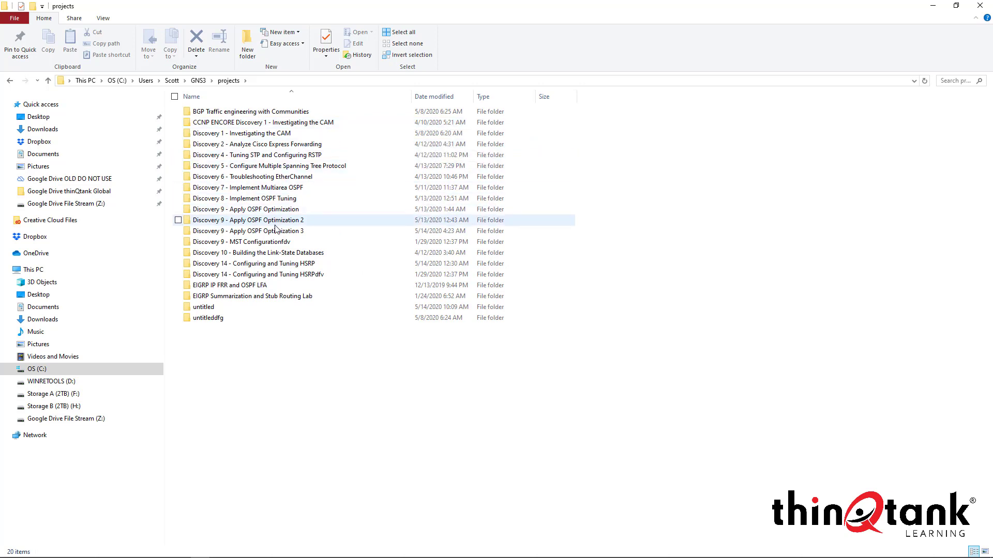
Check the contents of "Discovery 9 - Apply OSPF Optimization", and open the "Discovery 9 - Apply OSPF Optimization 3" project folder instead
double_click(263, 210)
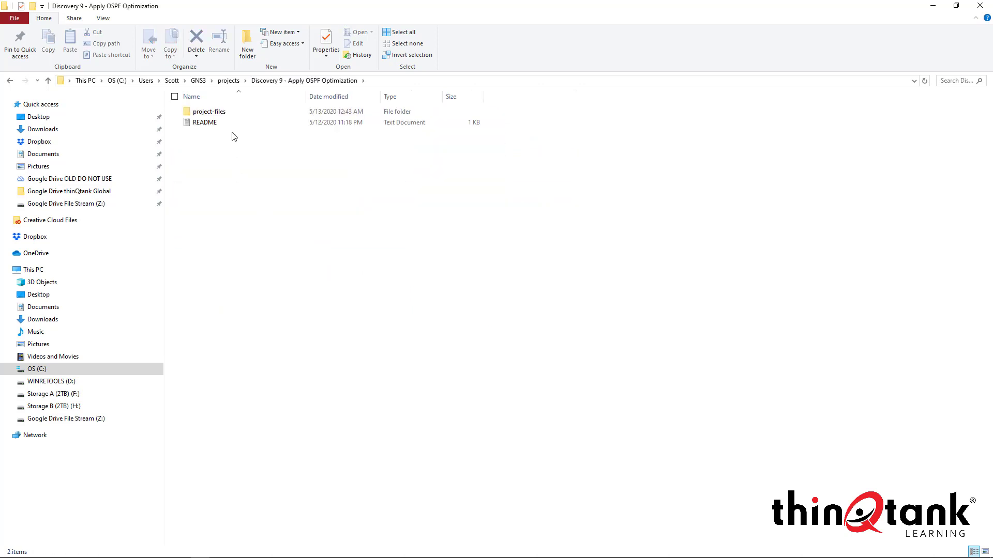
left_click(228, 81)
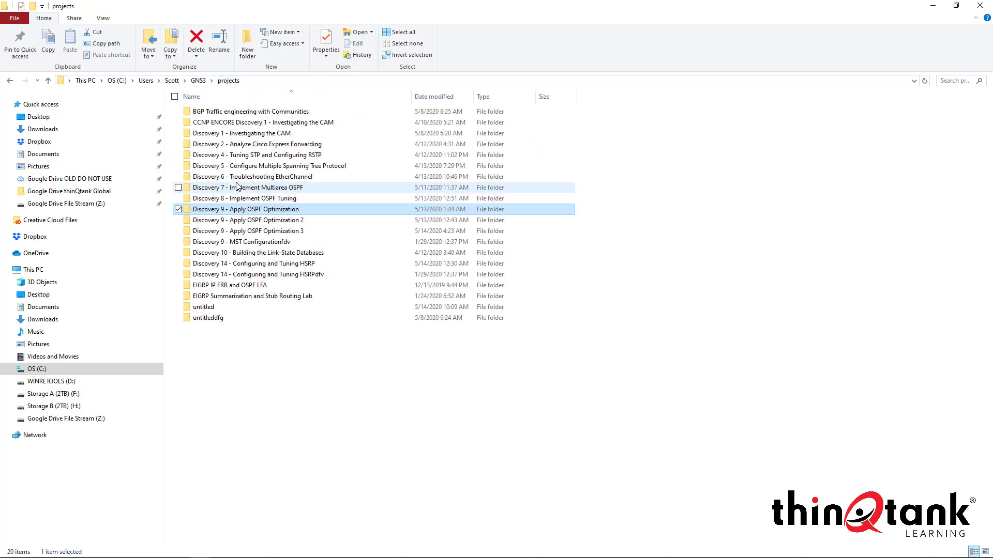
left_click(236, 231)
double_click(235, 231)
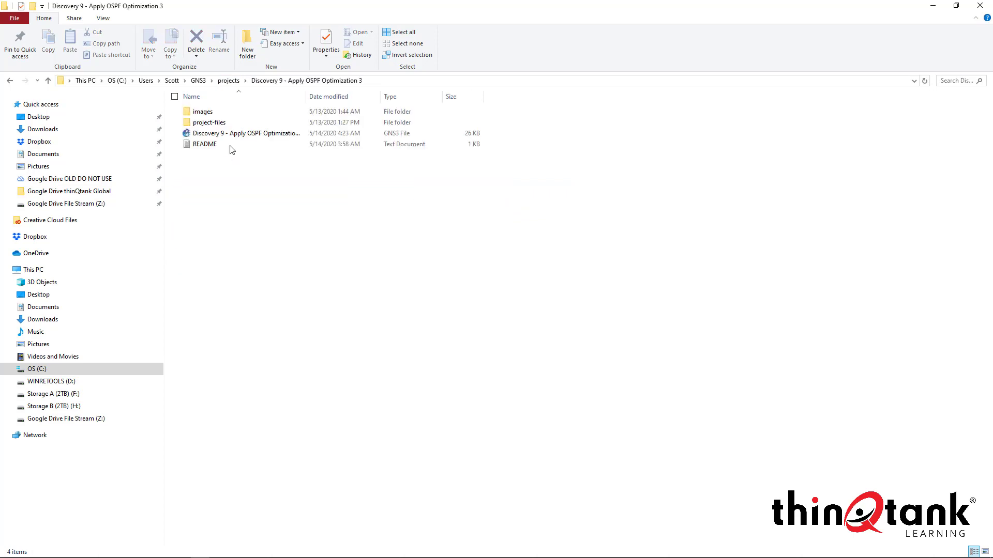
Open the dynamips folder within project-files and look through its node subfolders
double_click(223, 124)
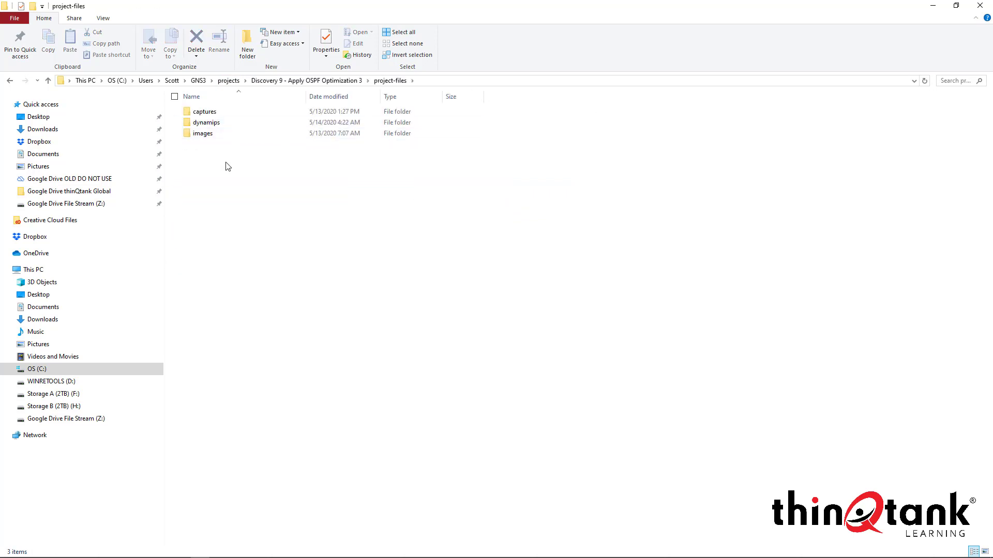
double_click(217, 123)
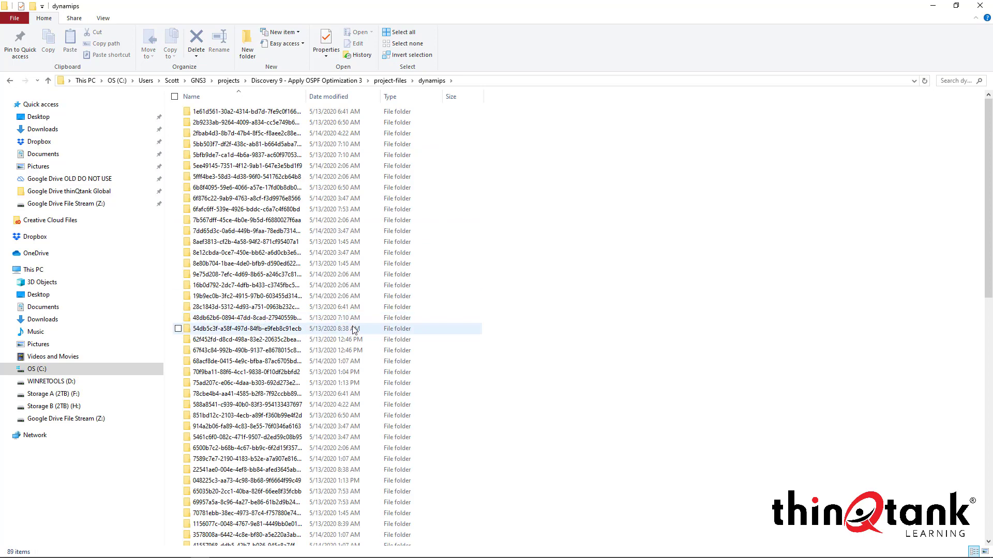
scroll(354, 329, "down", 15)
scroll(353, 329, "up", 15)
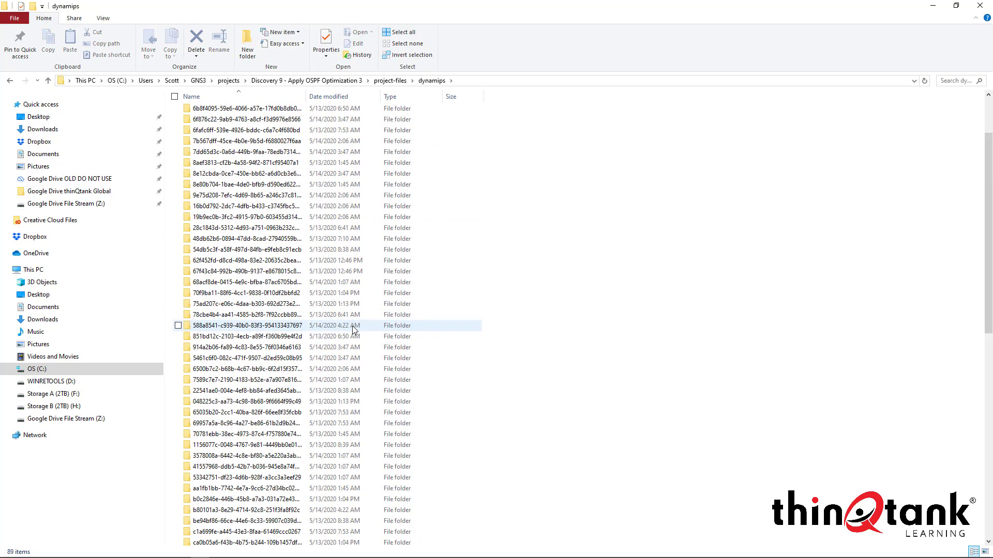
Return to the GNS3 projects folder and select "Discovery 9 - Apply OSPF Optimization 2"
left_click(326, 80)
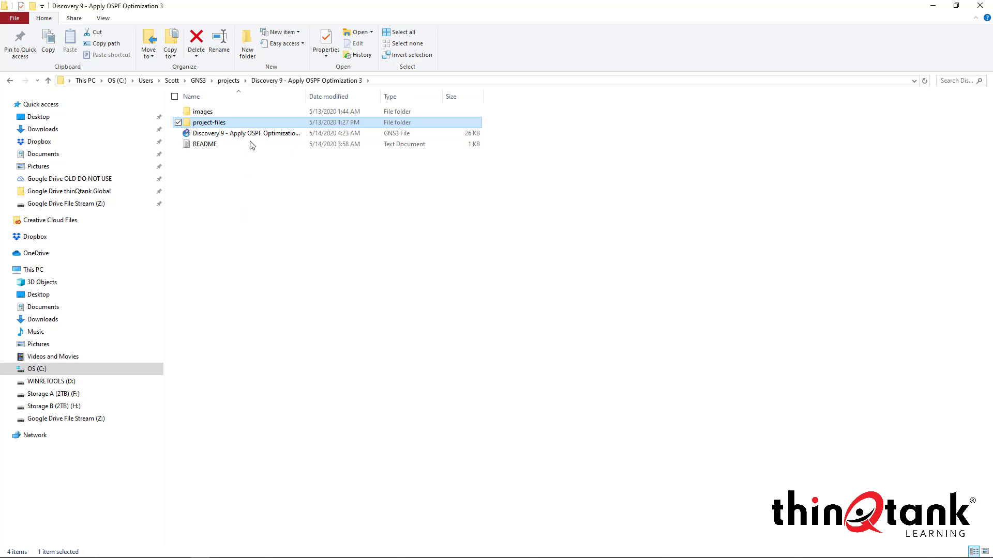
left_click(229, 81)
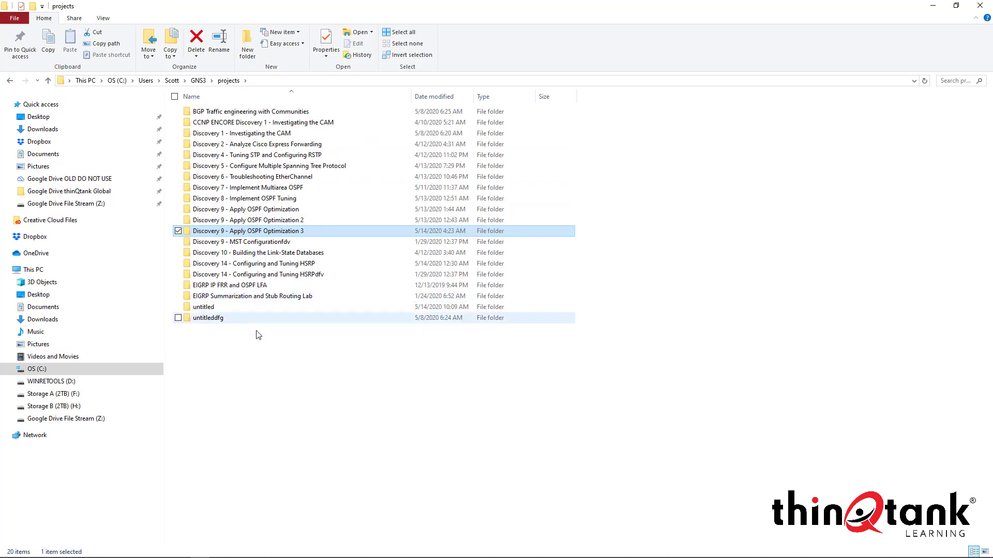
left_click(256, 220)
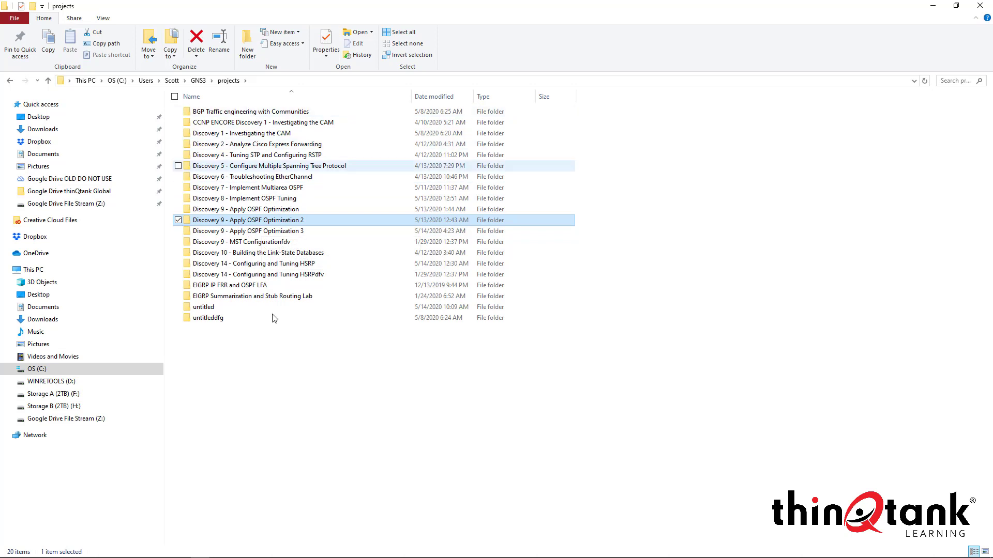
mouse_move(373, 556)
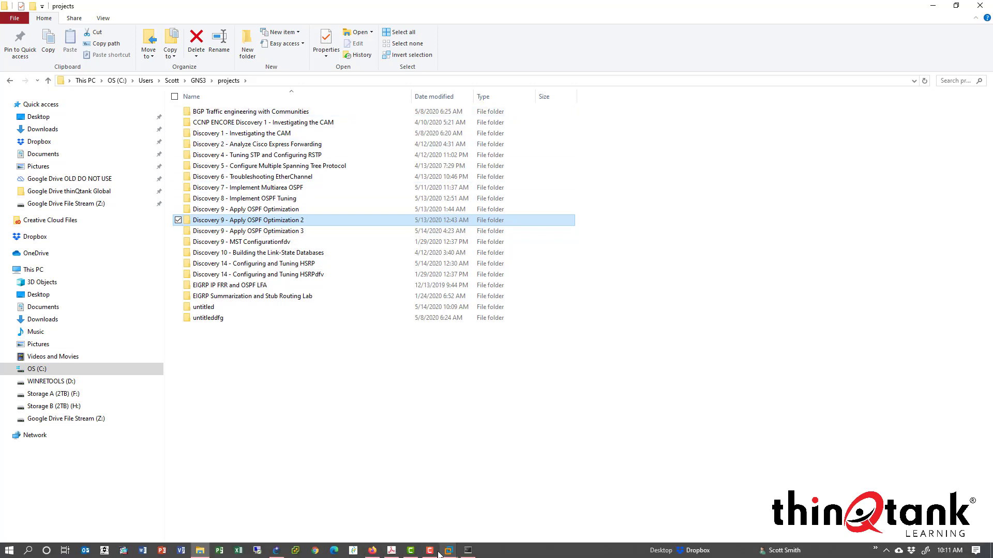
left_click(276, 551)
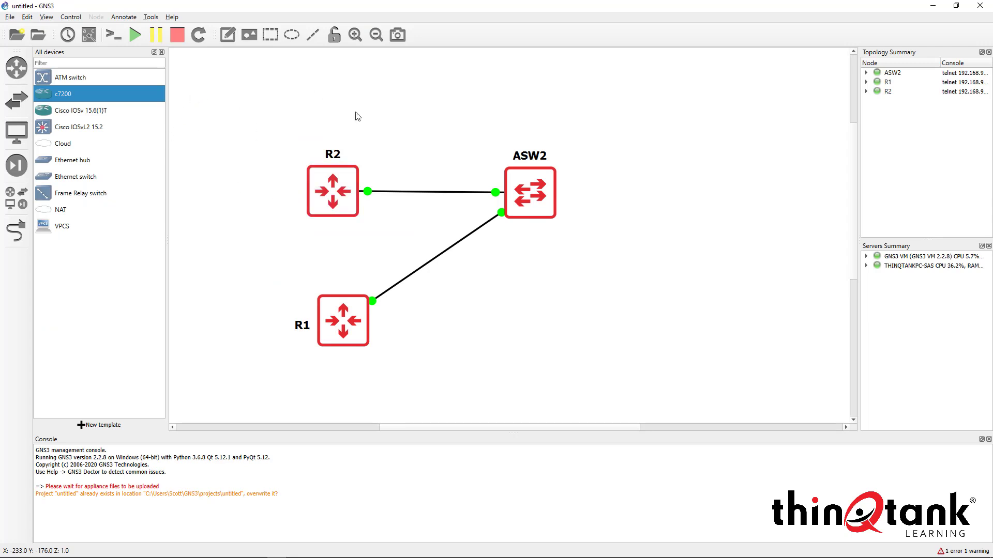
left_click(11, 17)
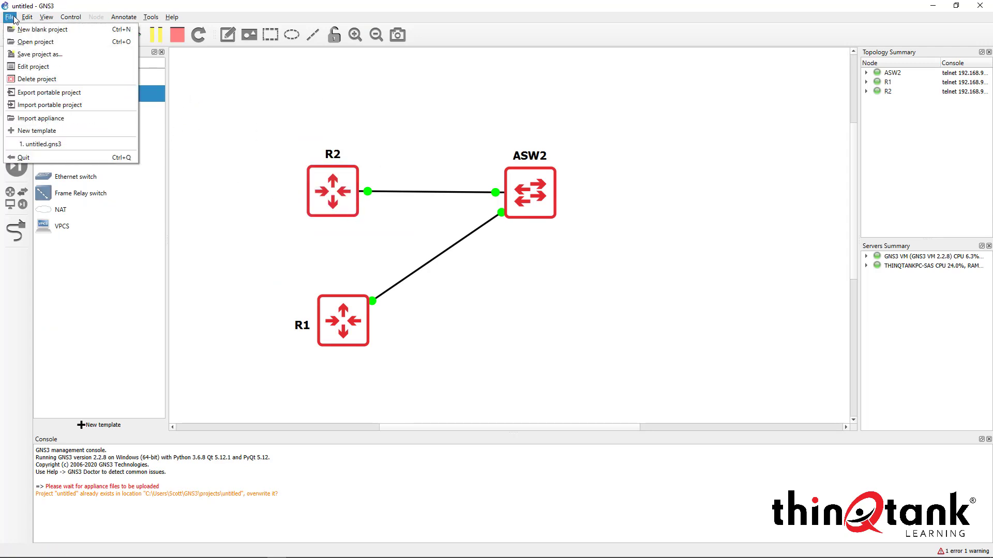
left_click(31, 97)
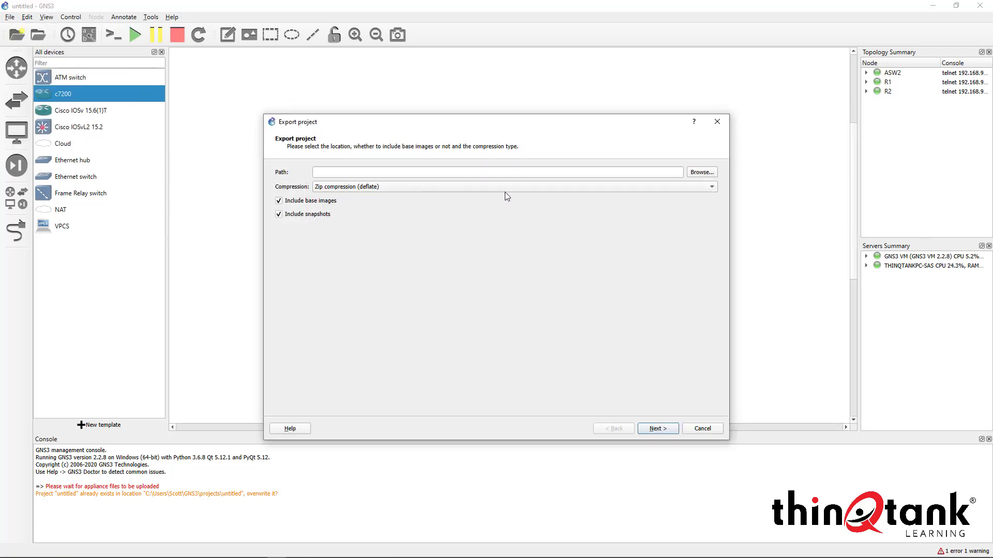
left_click(701, 172)
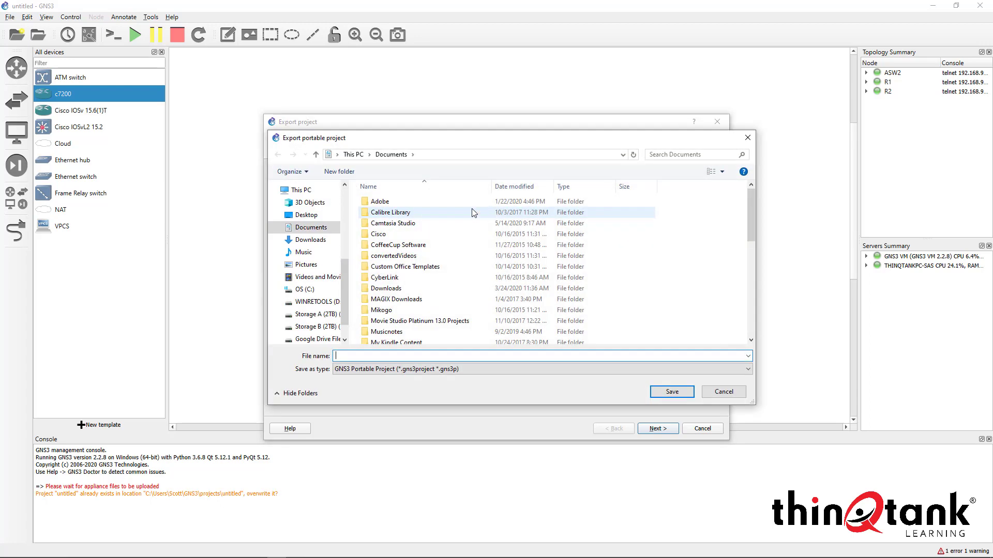
left_click_drag(345, 292, 343, 195)
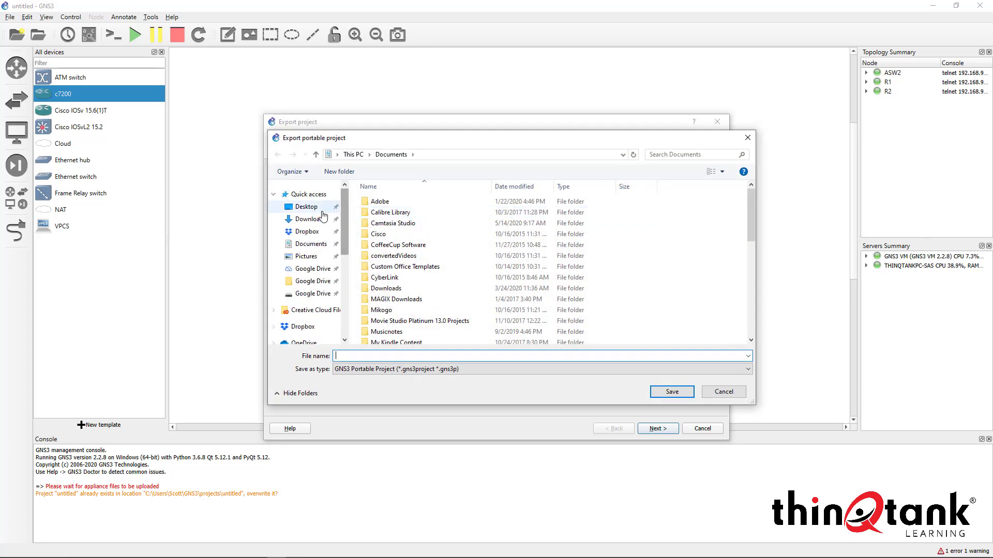
left_click(708, 391)
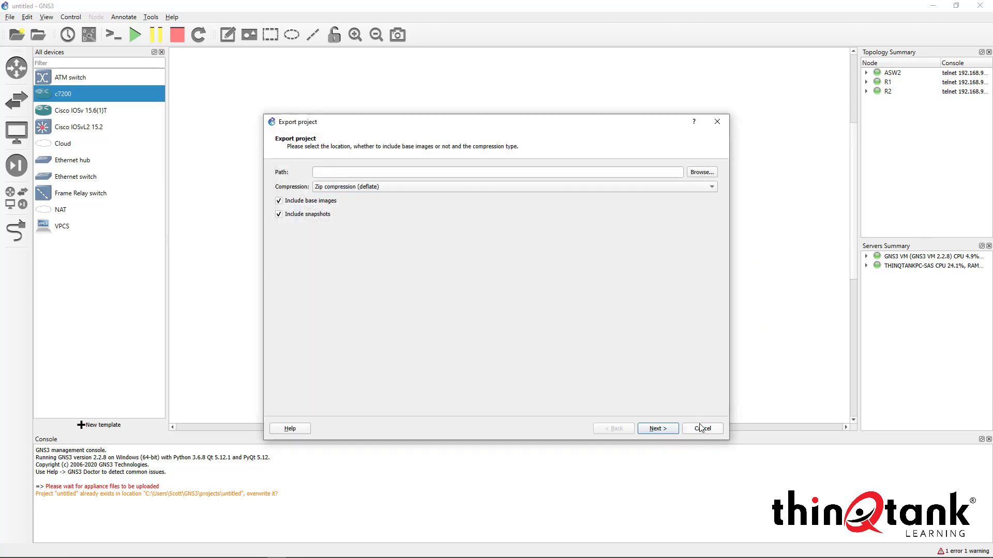
left_click(702, 429)
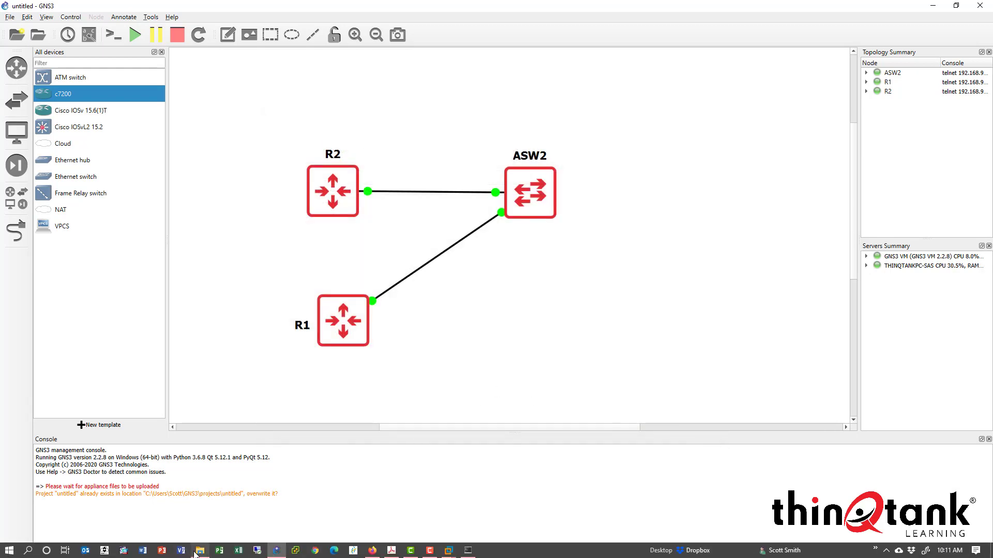
In File Explorer, open Google Drive thinQtank Global > Class Shares > CCNP Enterprise Core > ENCORE > Books and Labs > Discovery Labs
left_click(200, 556)
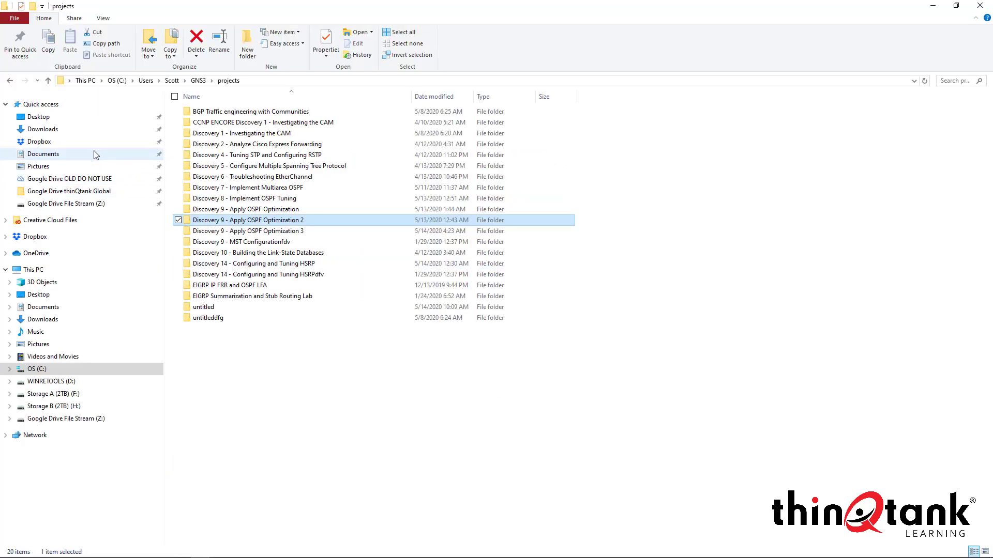
left_click(56, 192)
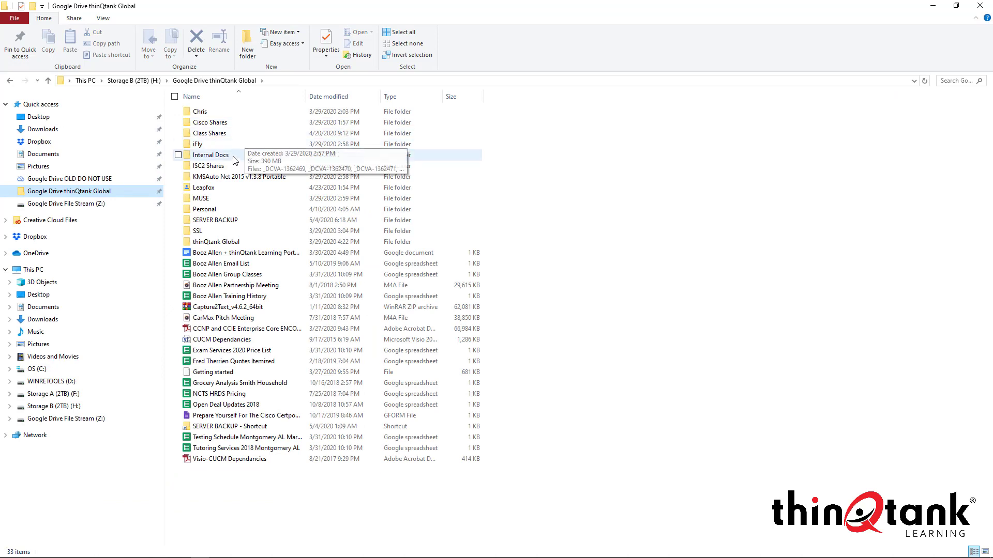
double_click(228, 134)
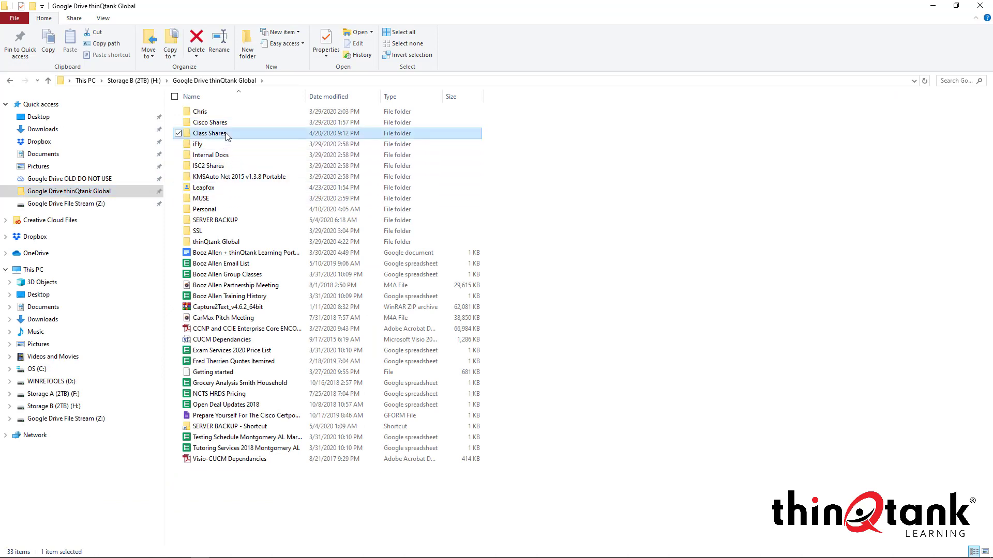
double_click(230, 155)
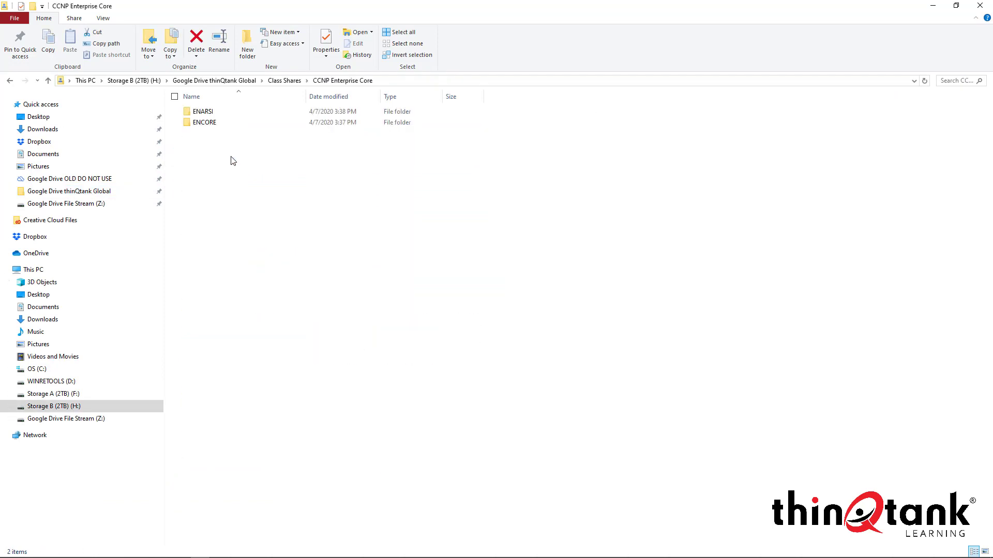
double_click(206, 124)
double_click(217, 112)
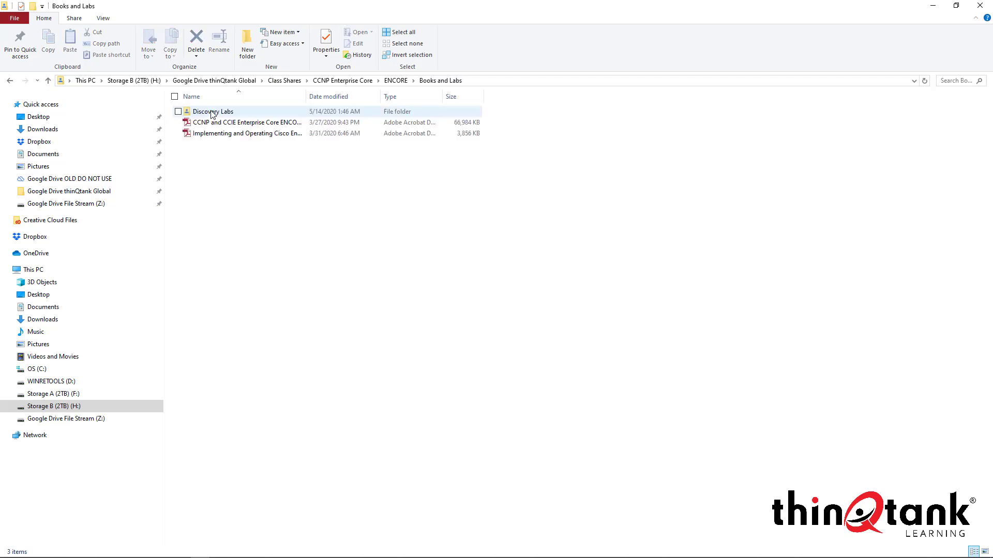
double_click(217, 112)
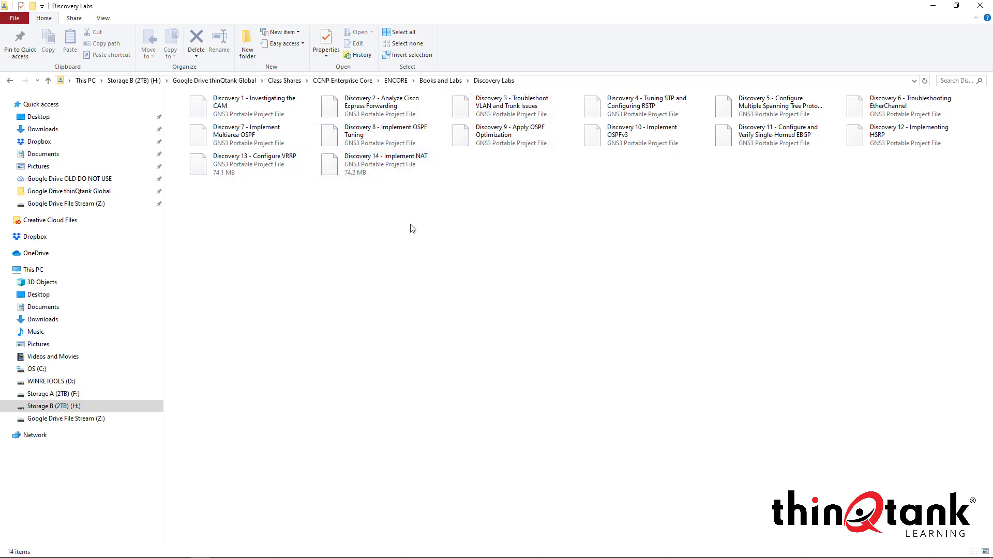
Show the portable project files in the Discovery Labs folder as a list
right_click(390, 304)
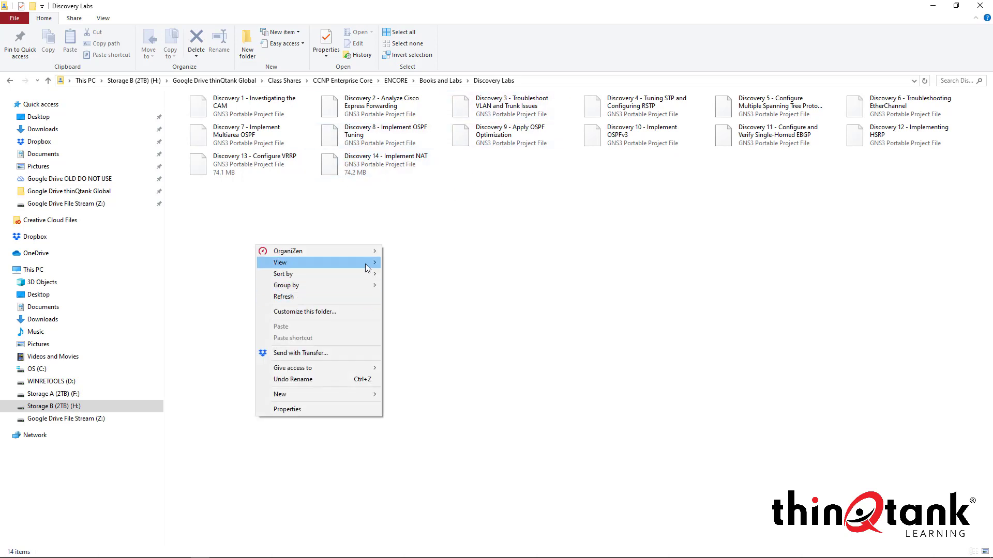
mouse_move(367, 263)
left_click(403, 308)
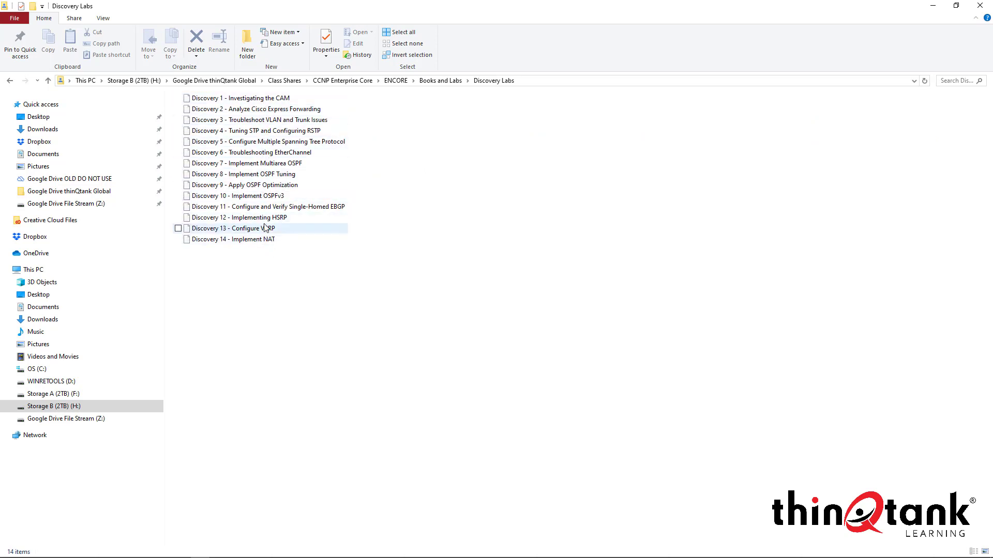
Check the file size of "Discovery 10 - Implement OSPFv3" in its properties, and close them without changes
left_click(266, 196)
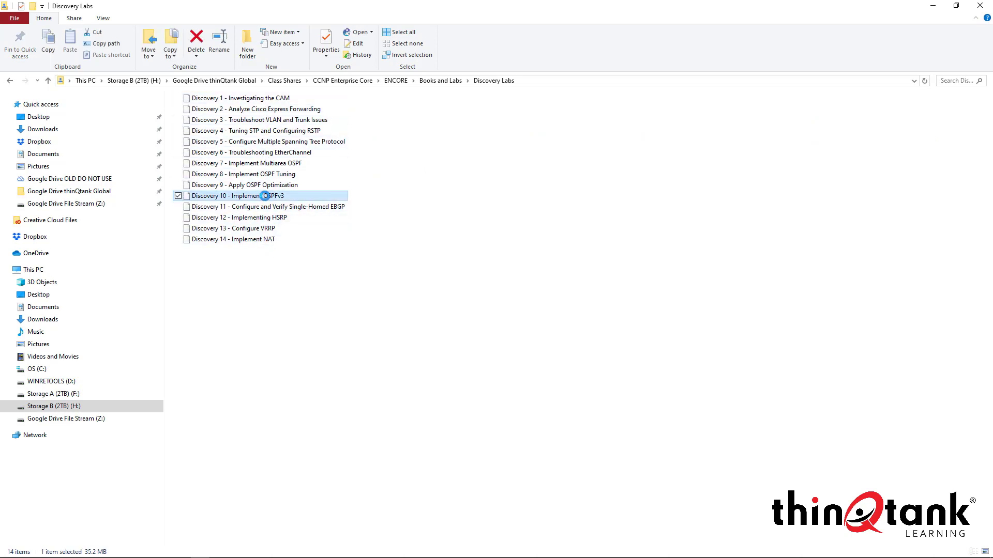
right_click(265, 197)
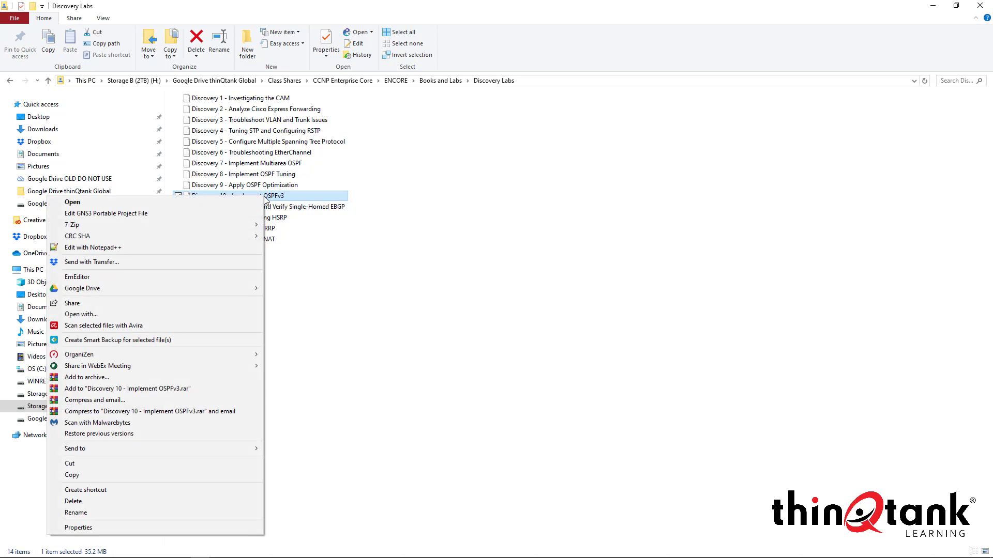
left_click(206, 527)
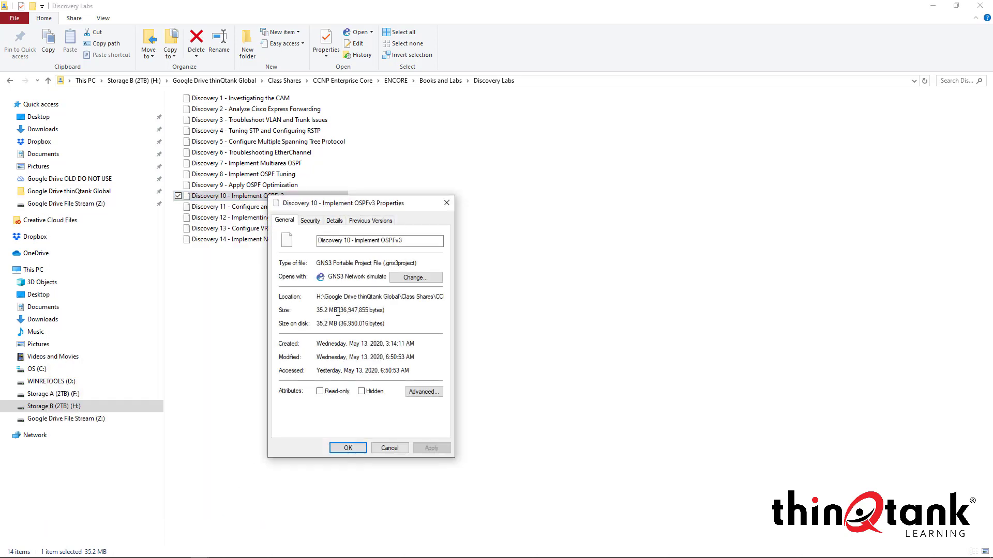
left_click(394, 448)
left_click(365, 350)
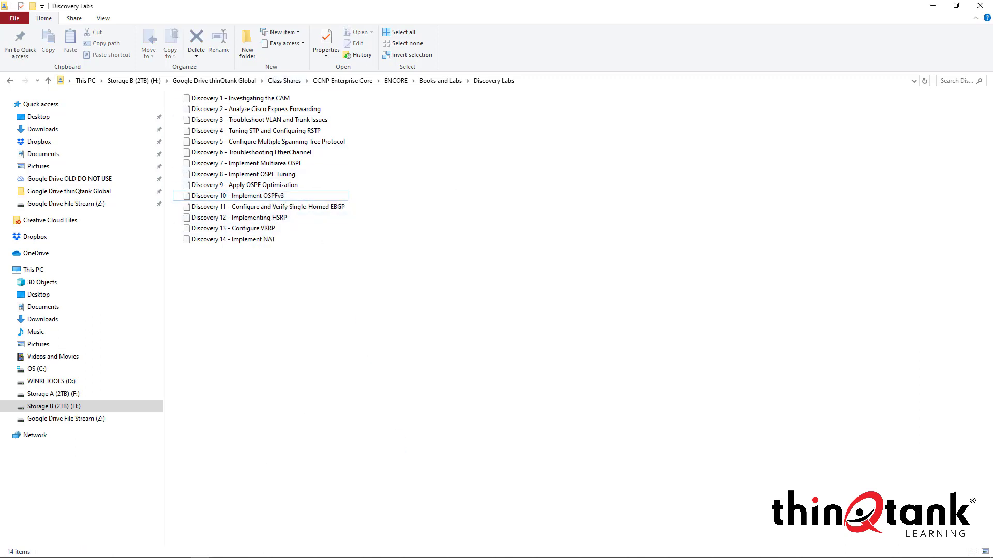
Switch to GNS3 and choose "Discovery 8 - Implement OSPF Tuning" from the ENCORE Discovery Labs folder as the portable project to import
mouse_move(456, 552)
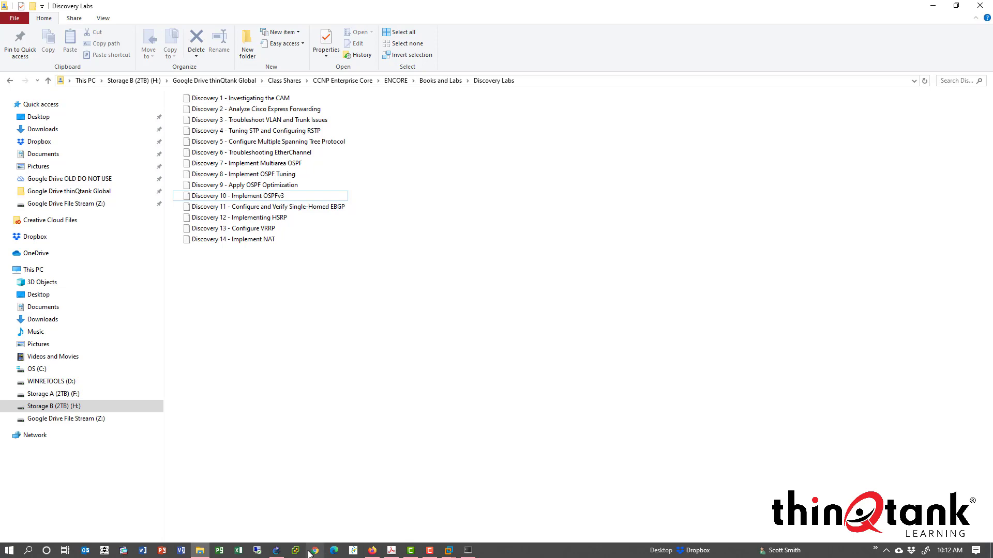
left_click(276, 550)
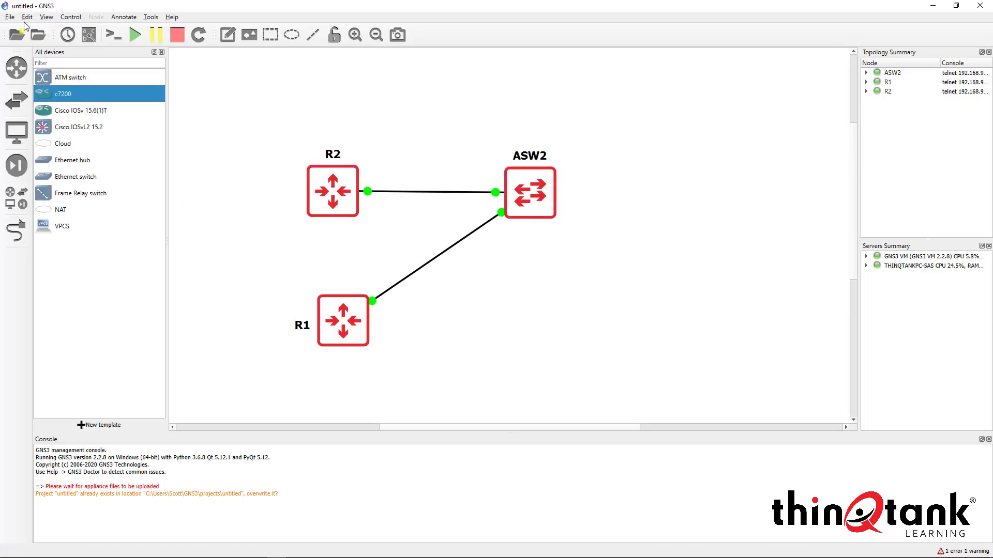
left_click(10, 17)
left_click(52, 102)
scroll(78, 88, "up", 5)
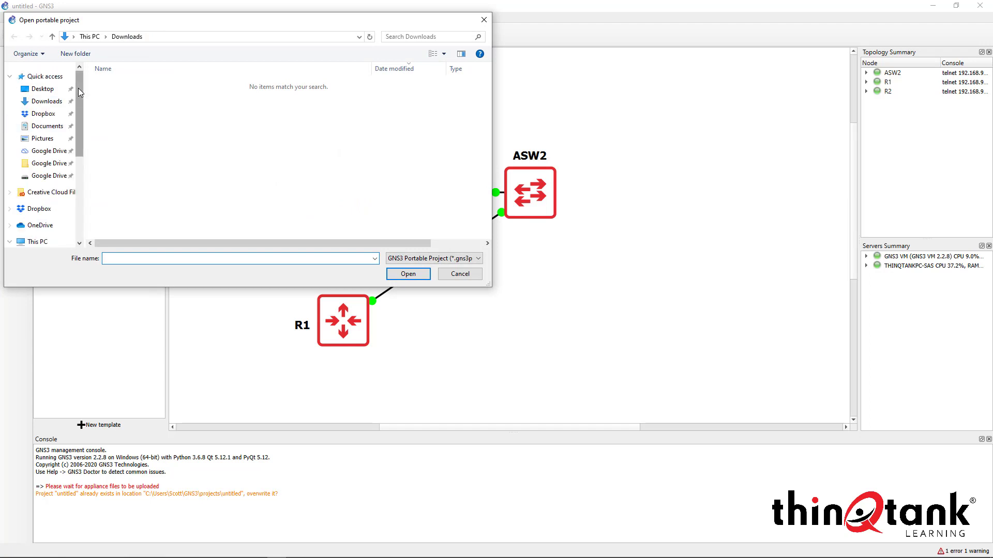
left_click(50, 164)
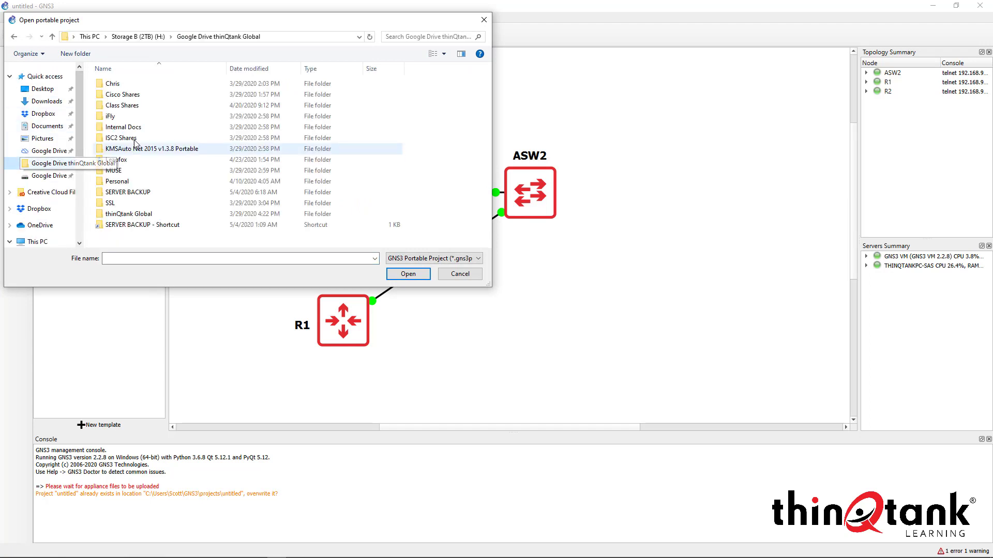
double_click(128, 106)
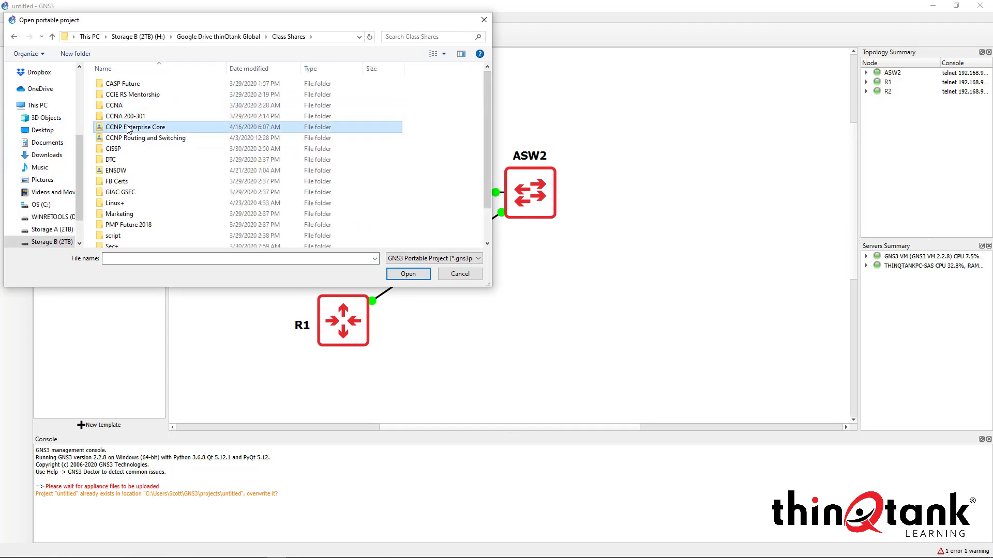
double_click(133, 128)
double_click(124, 94)
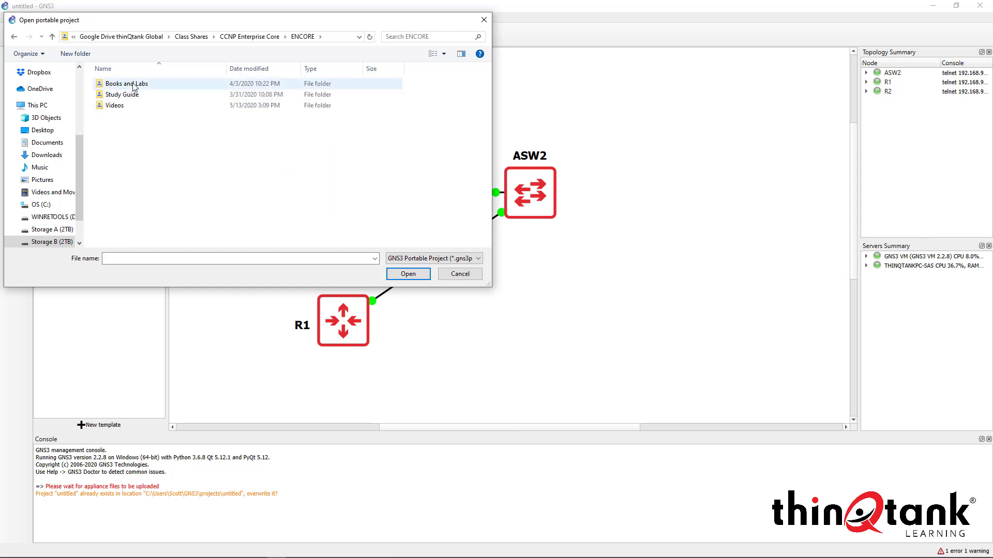
double_click(135, 84)
double_click(133, 84)
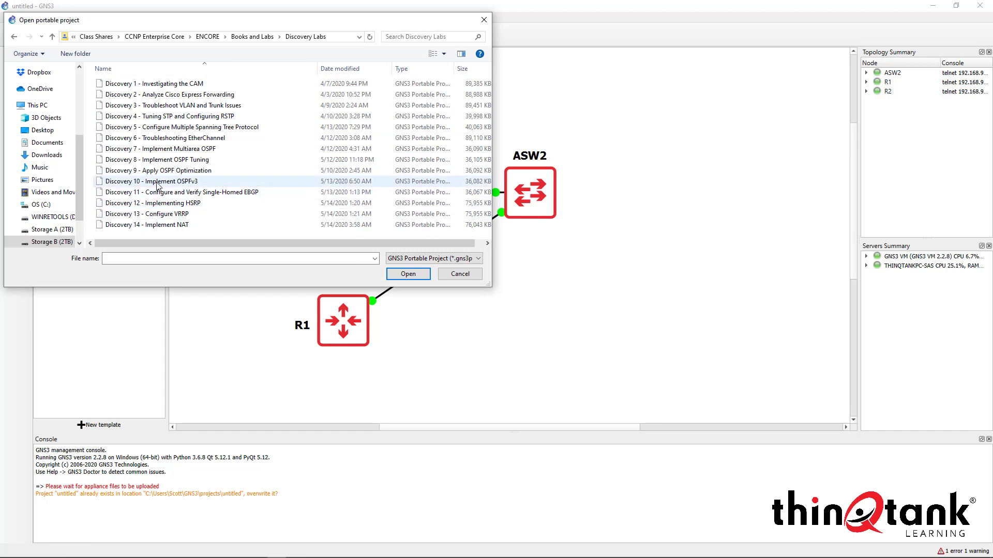
double_click(158, 160)
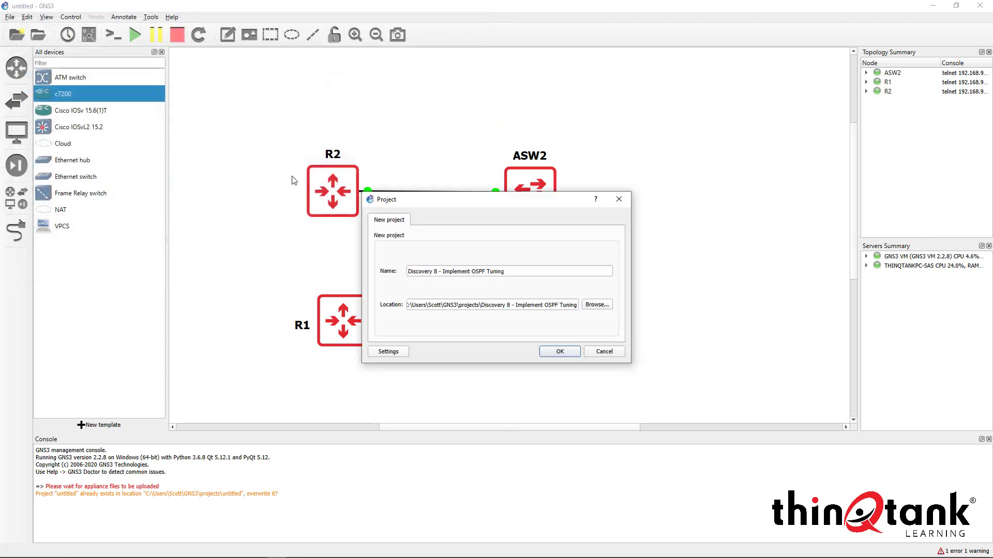
Import the project under the name "Discovery 8 - Implement OSPF Tuning" in its default location, overwriting the existing project
left_click_drag(509, 272, 435, 272)
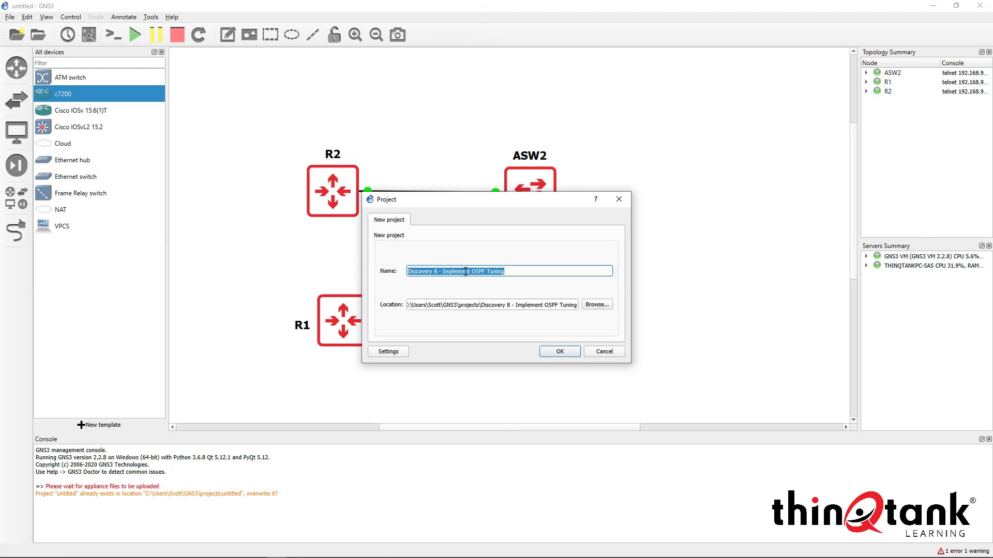
left_click(517, 271)
left_click(575, 358)
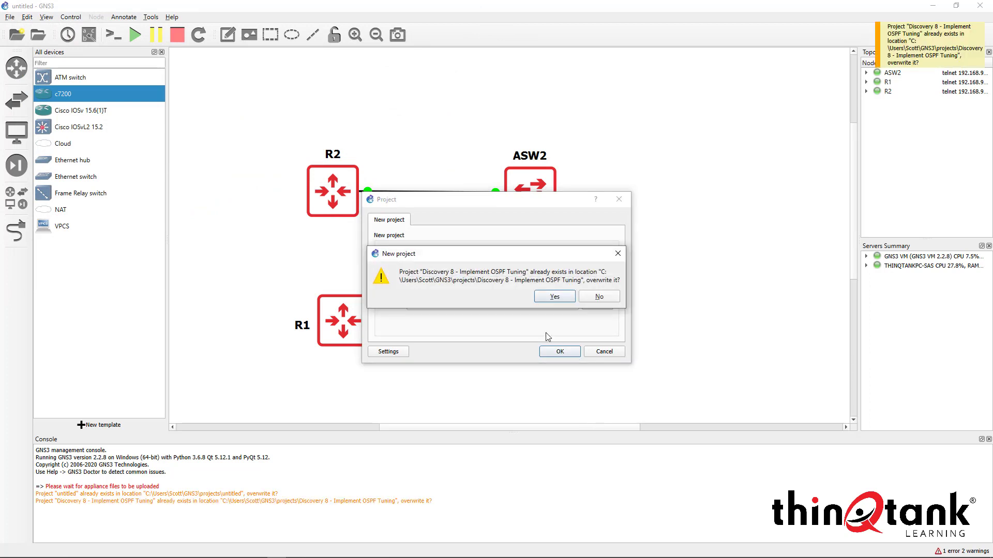
left_click(562, 306)
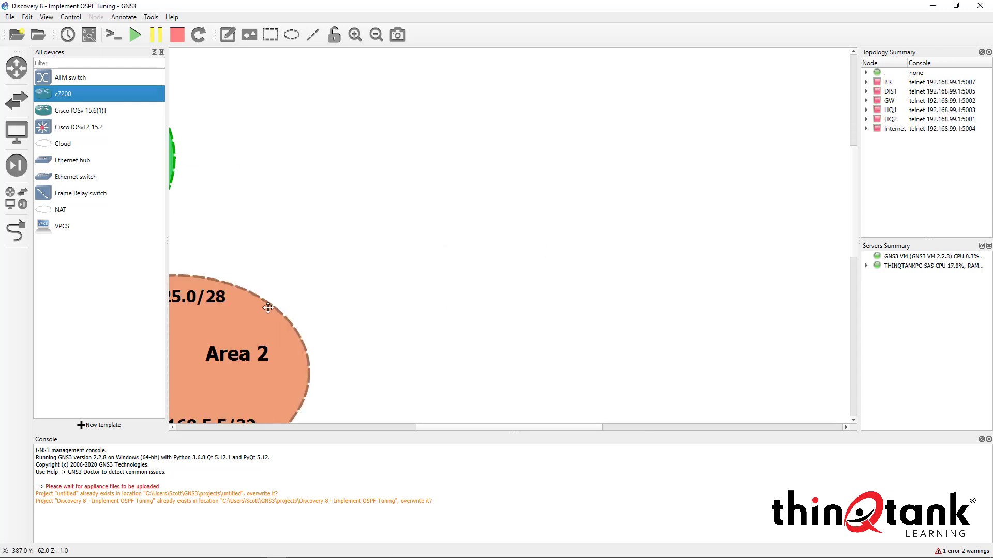
Close the list of all devices and fit the whole OSPF Tuning topology into the workspace
left_click(161, 53)
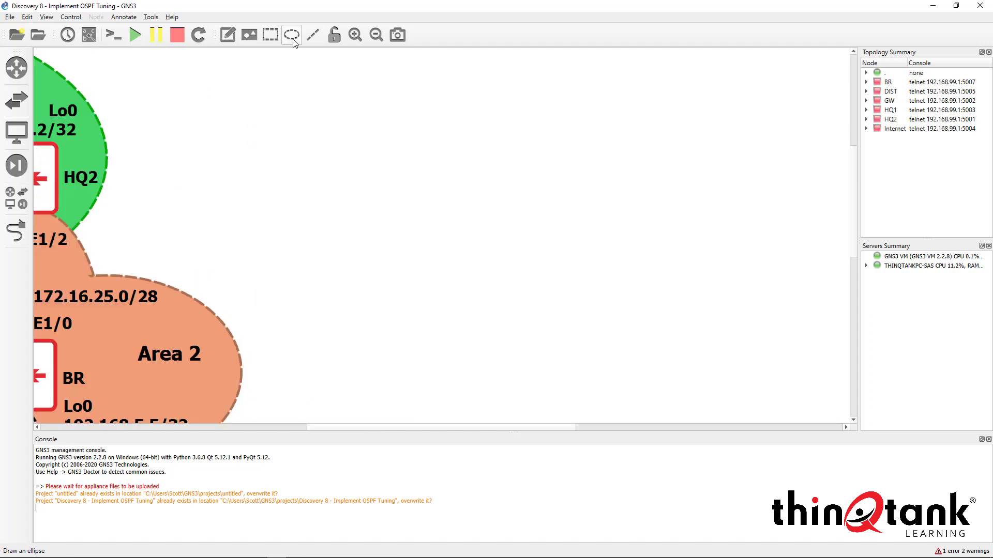
left_click(376, 37)
left_click(376, 37)
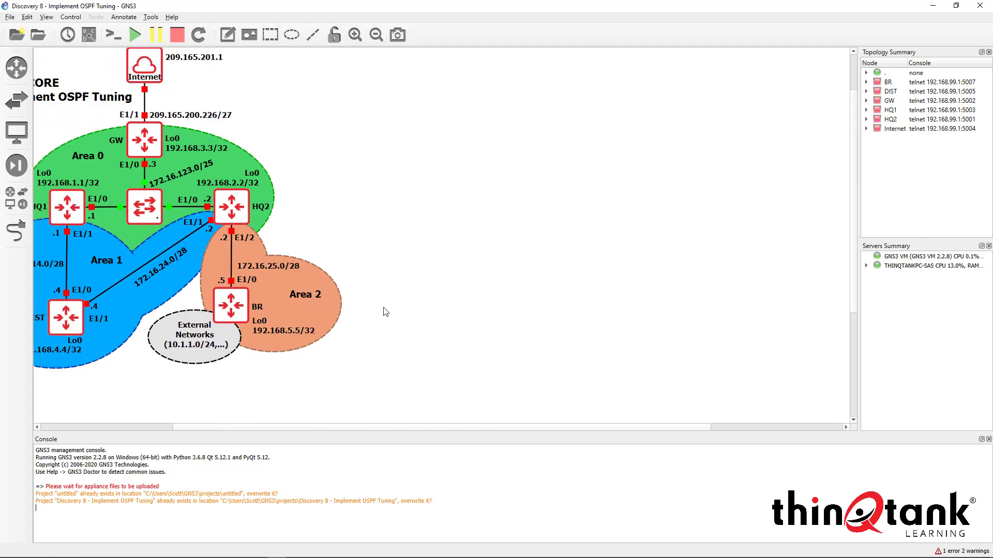
left_click_drag(408, 433, 284, 428)
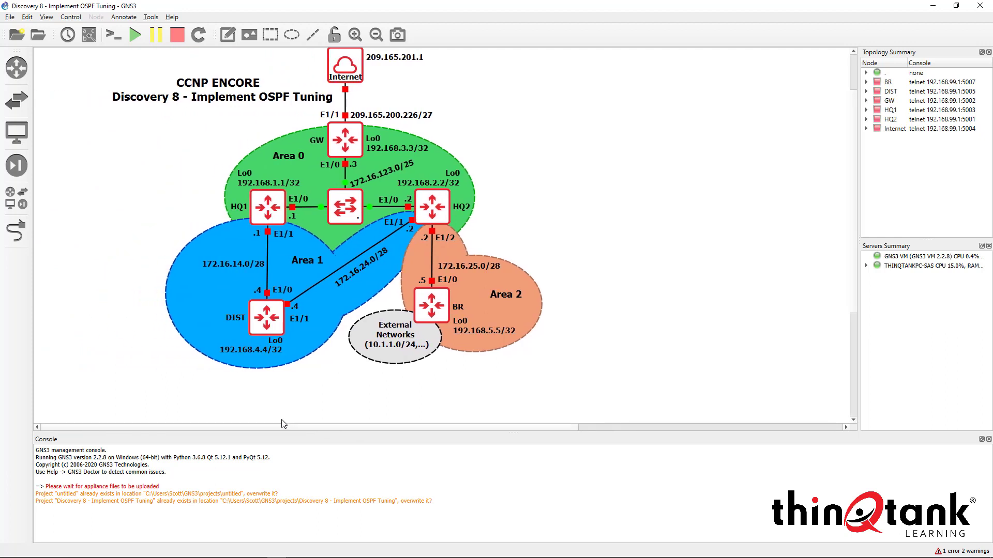
scroll(857, 273, "up", 1)
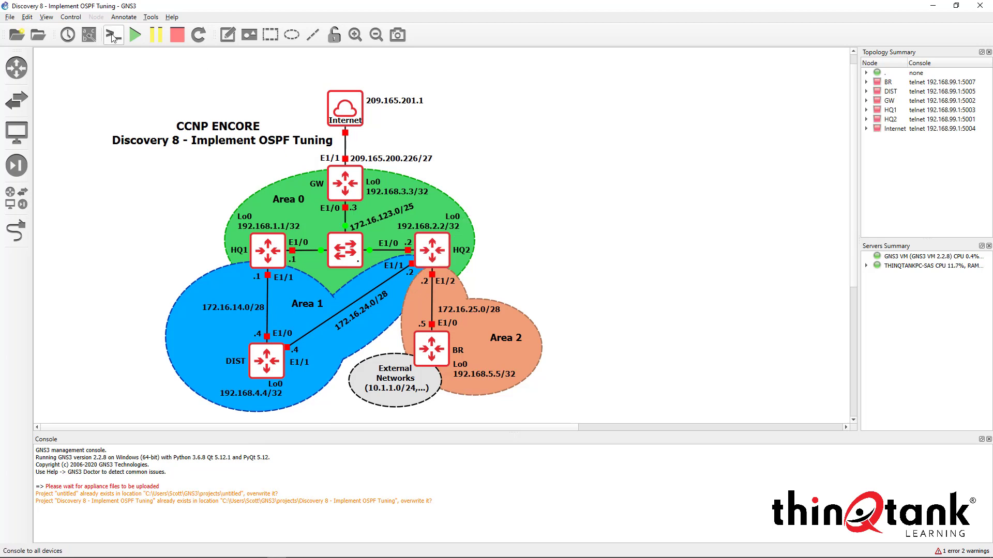
Start all nodes in the OSPF Tuning topology, open consoles to all devices, and switch to SuperPuTTY
left_click(134, 35)
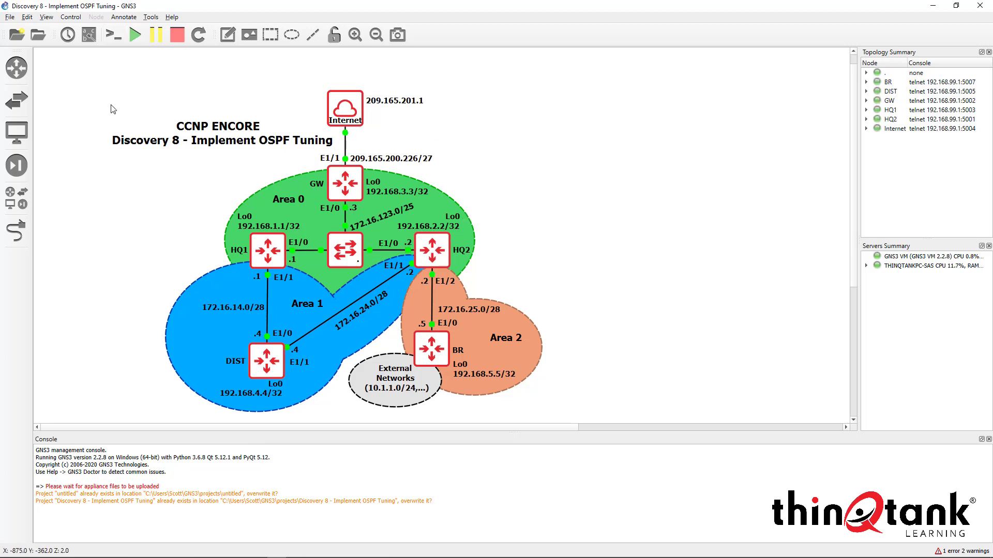
left_click_drag(74, 72, 623, 450)
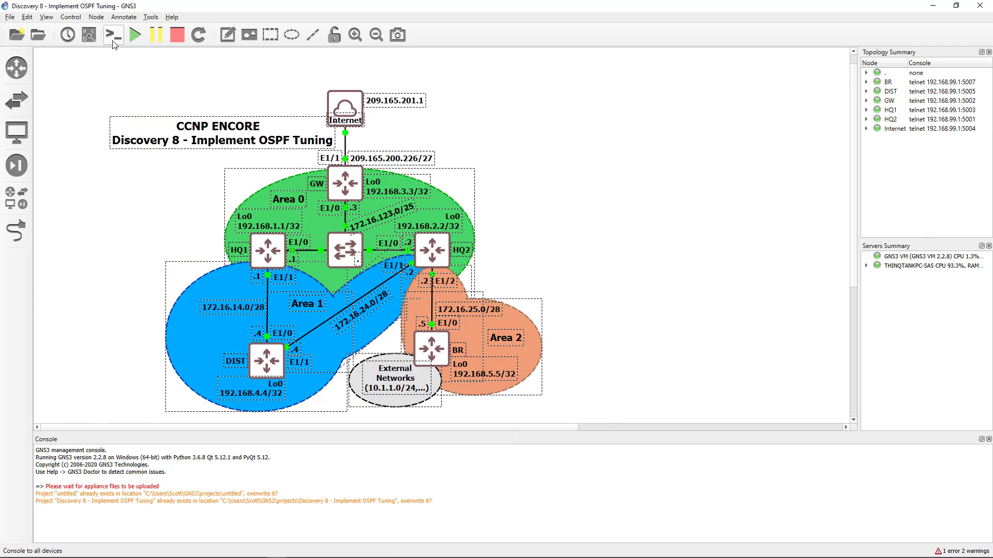
left_click(114, 35)
left_click(530, 145)
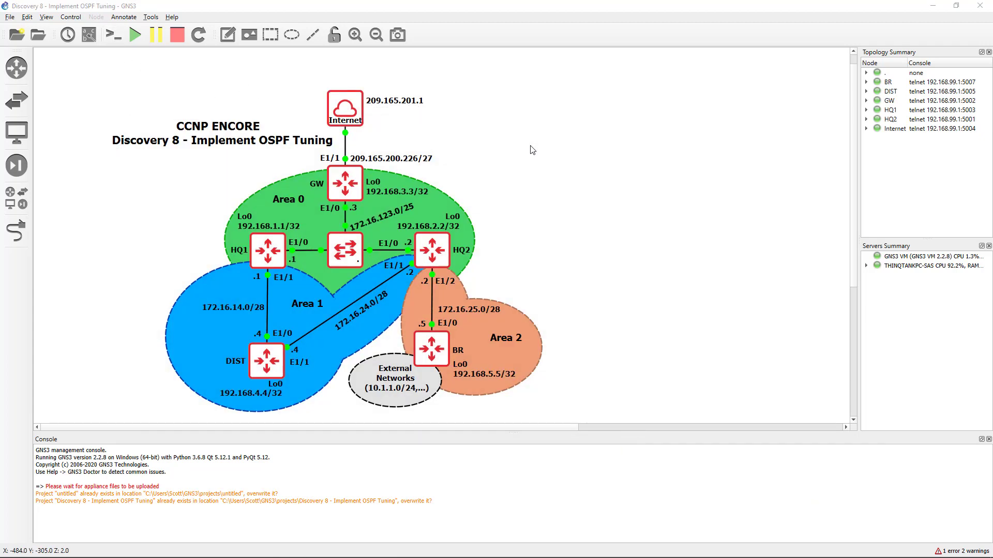
left_click(468, 551)
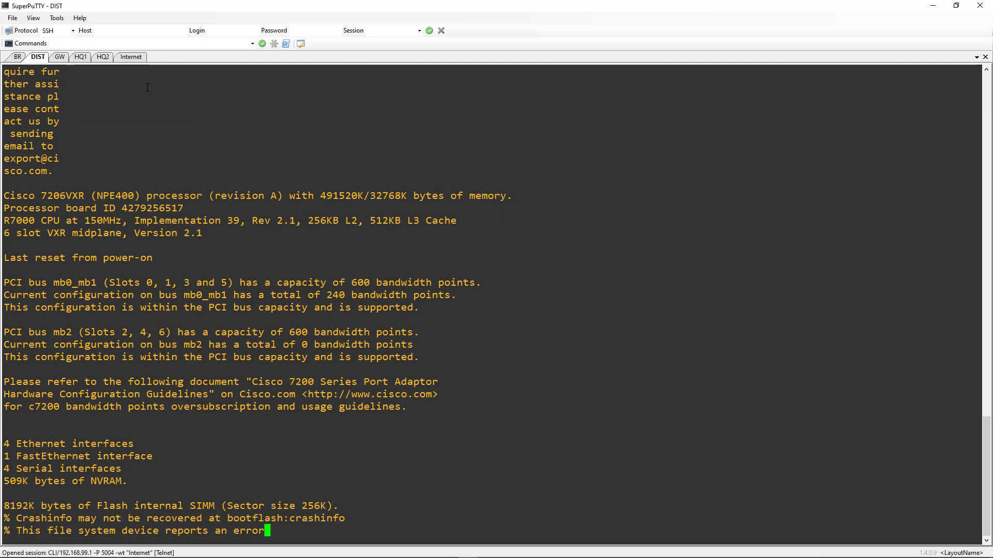
Check the boot output and prompts in the console sessions of BR, DIST, GW, HQ1, HQ2 and Internet
left_click(131, 57)
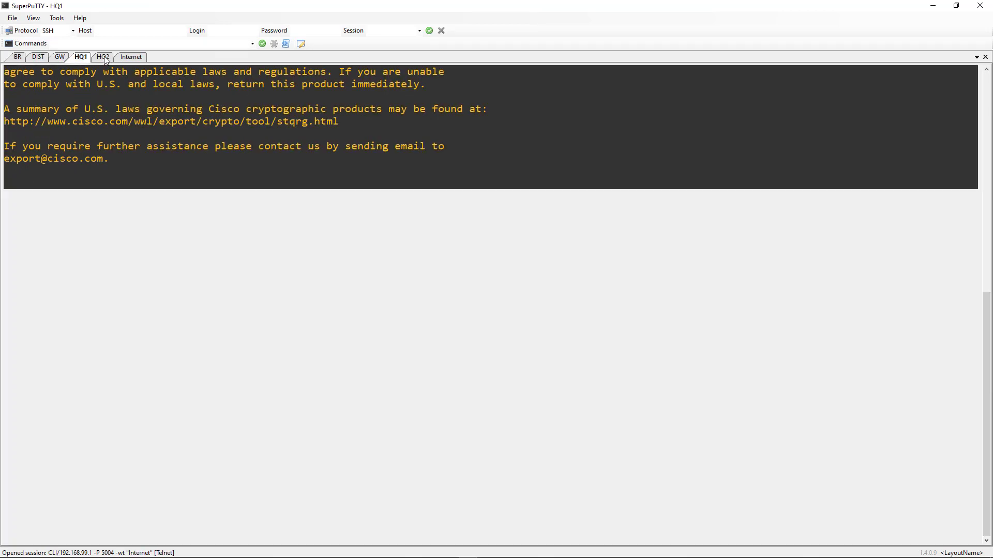
left_click(18, 57)
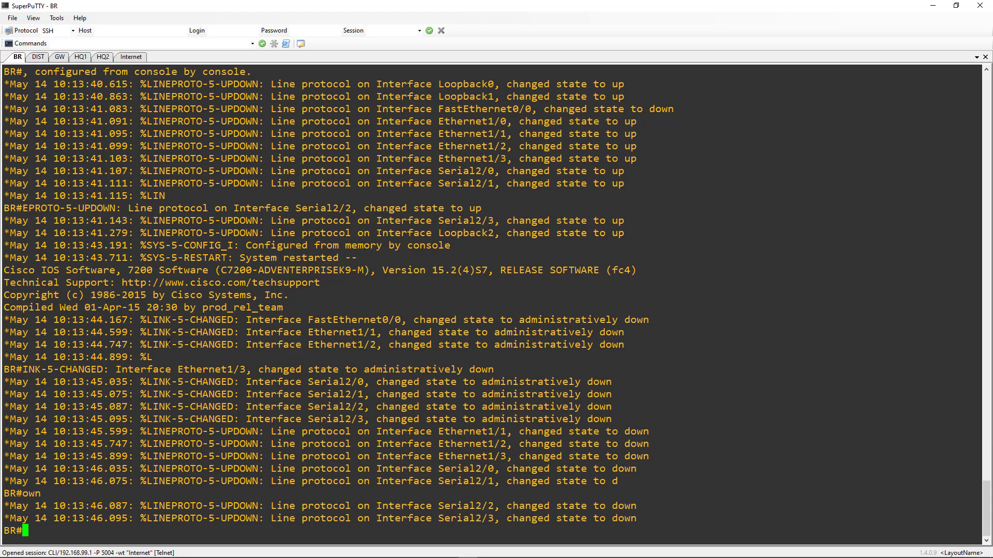
left_click(38, 58)
left_click(59, 57)
left_click(79, 59)
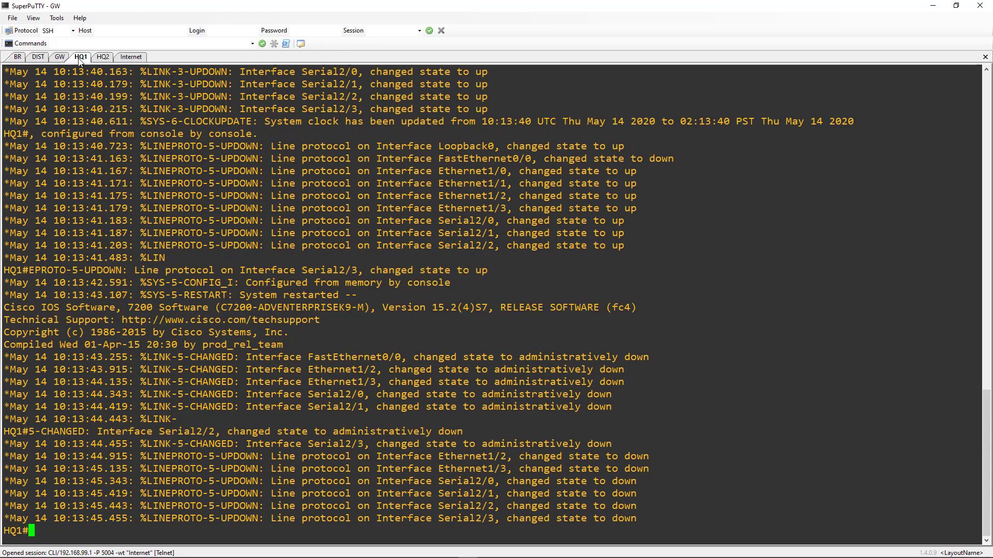
left_click(110, 58)
left_click(125, 56)
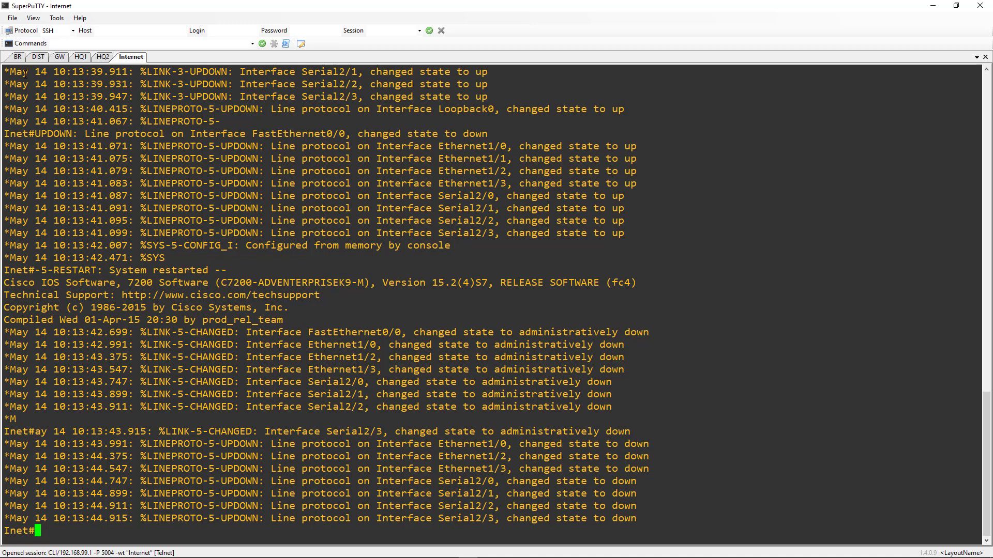
left_click(20, 57)
left_click(60, 57)
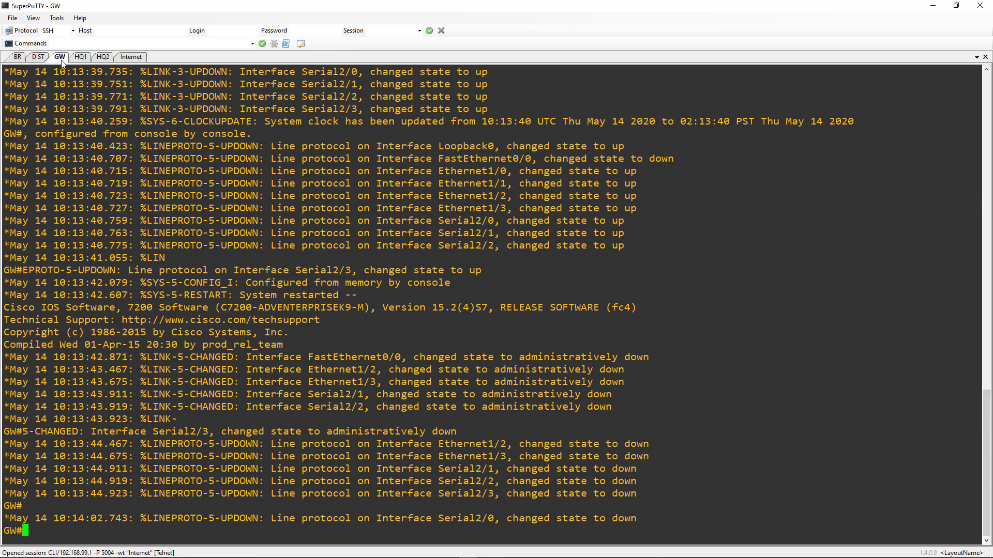
left_click(78, 58)
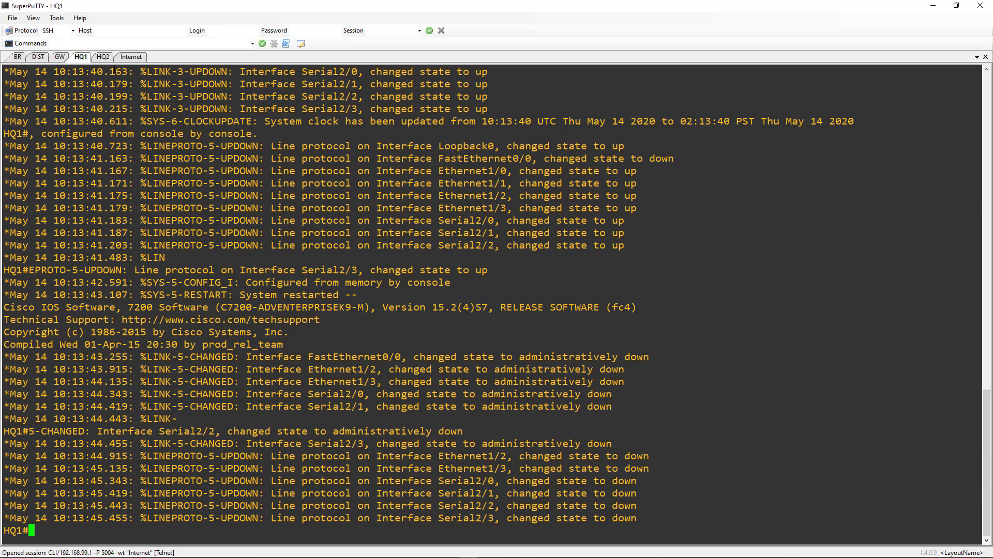
left_click(106, 56)
left_click(127, 57)
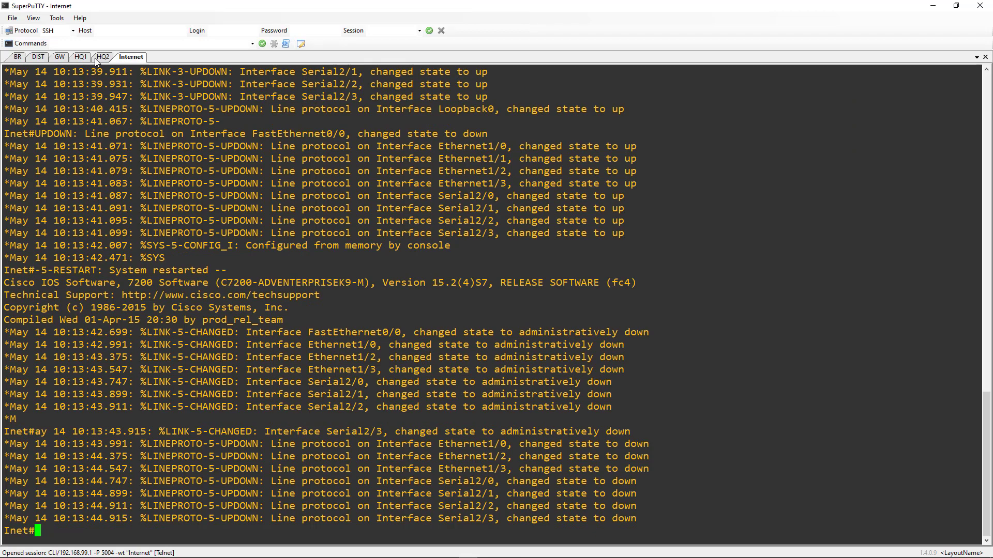
Review the Internet router's boot output and highlight its Cisco IOS version
scroll(325, 161, "up", 20)
scroll(325, 160, "down", 11)
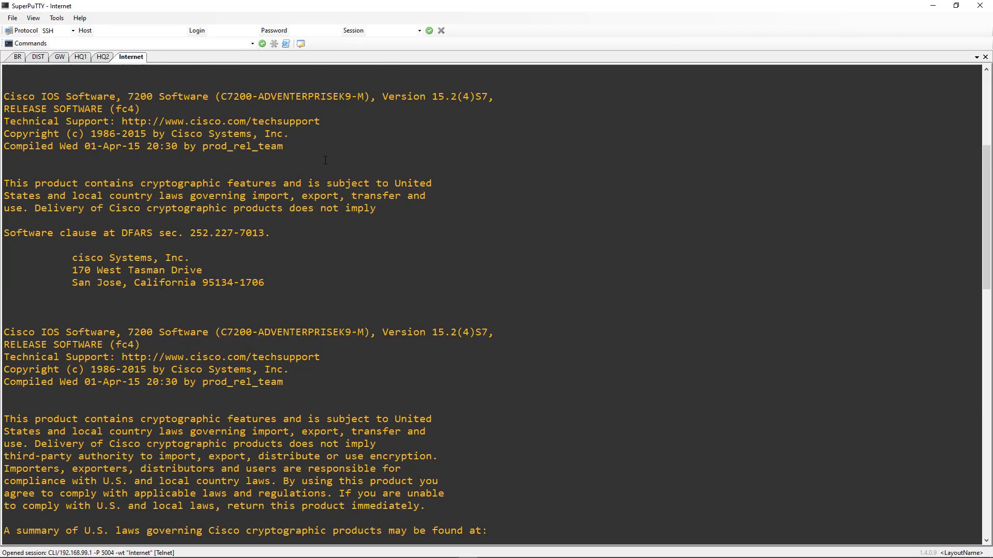
scroll(325, 160, "up", 6)
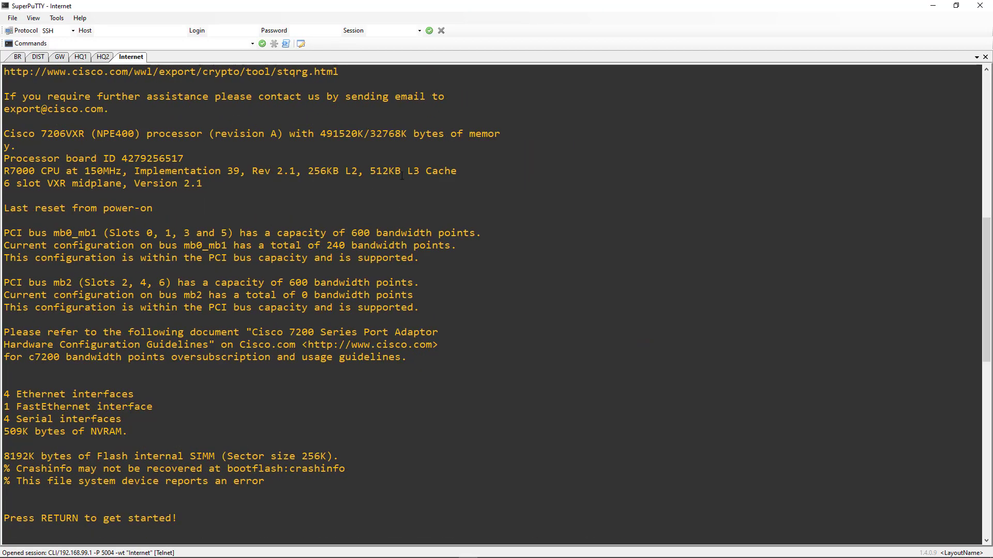
scroll(402, 176, "up", 6)
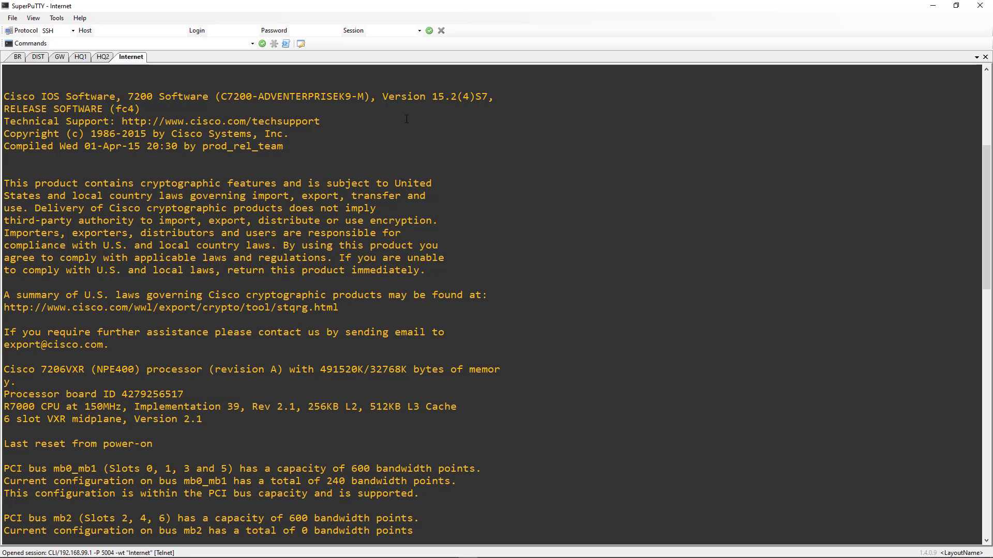
left_click_drag(383, 100, 482, 98)
left_click(431, 165)
Run "sho ip int br" on the Internet router and highlight the Ethernet1/1 line in the output
key("Return")
key("Return")
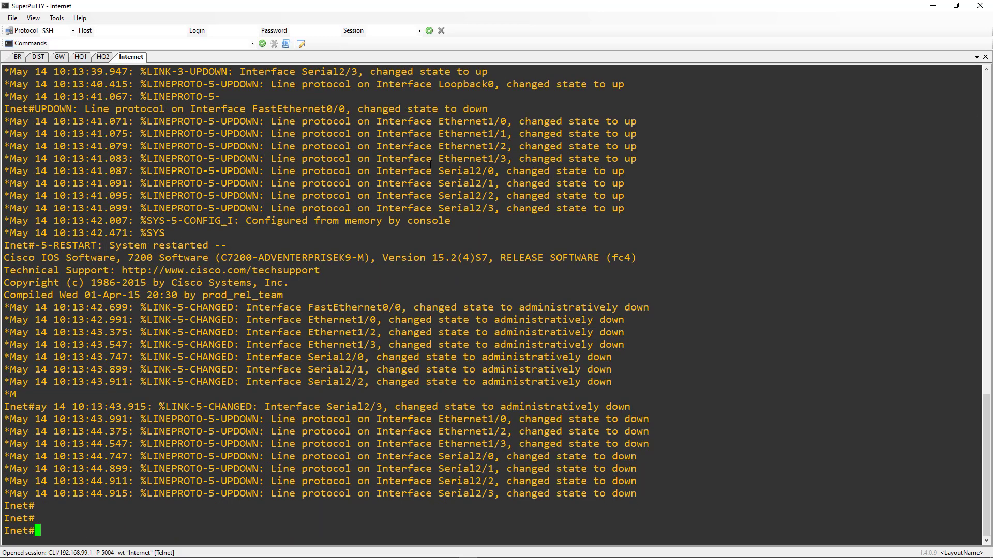
type("sho ip int br")
key("Return")
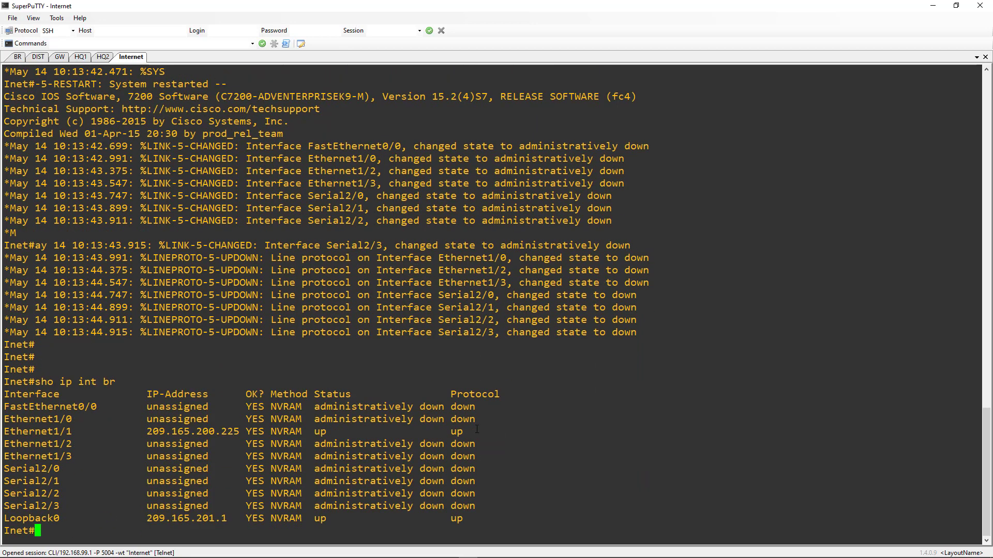
left_click_drag(477, 430, 4, 432)
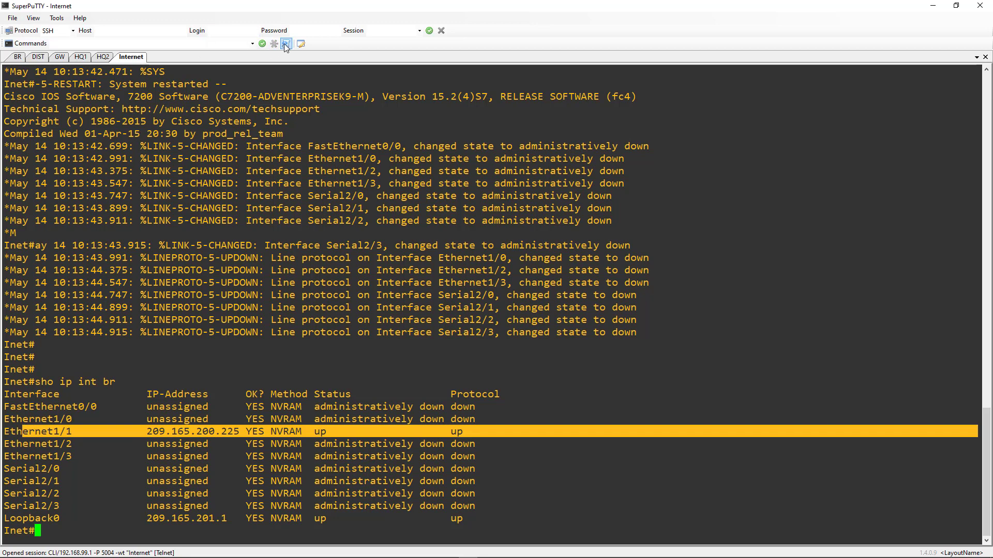
Limit the sessions that receive sent commands to BR, GW and HQ2, and view the script editor without sending anything
left_click(302, 44)
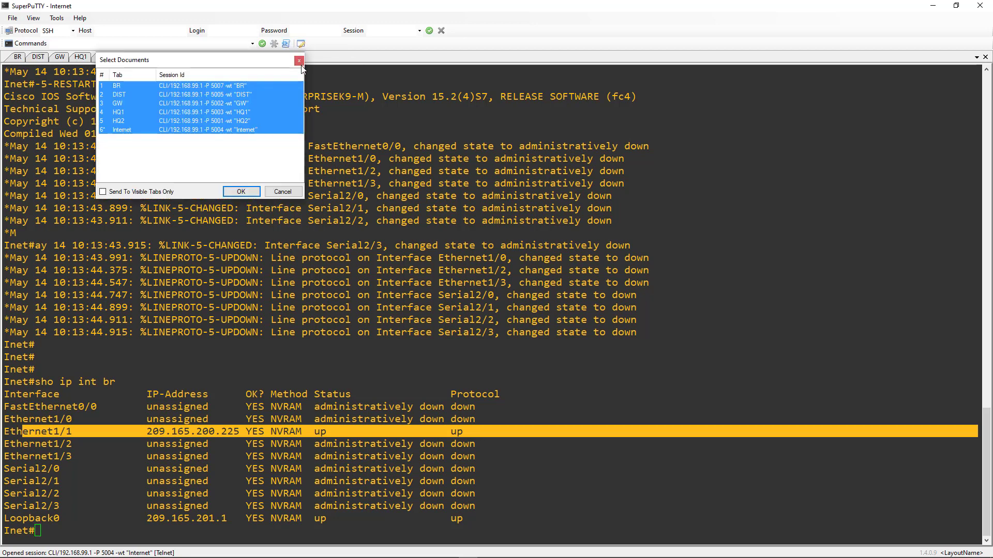
left_click(229, 103)
left_click(203, 121, "ctrl")
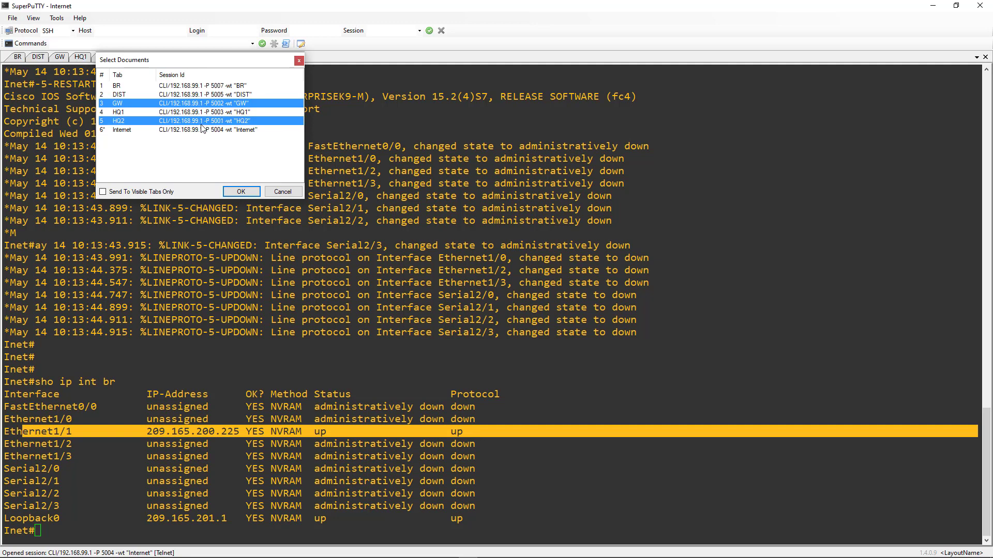
left_click(205, 87, "ctrl")
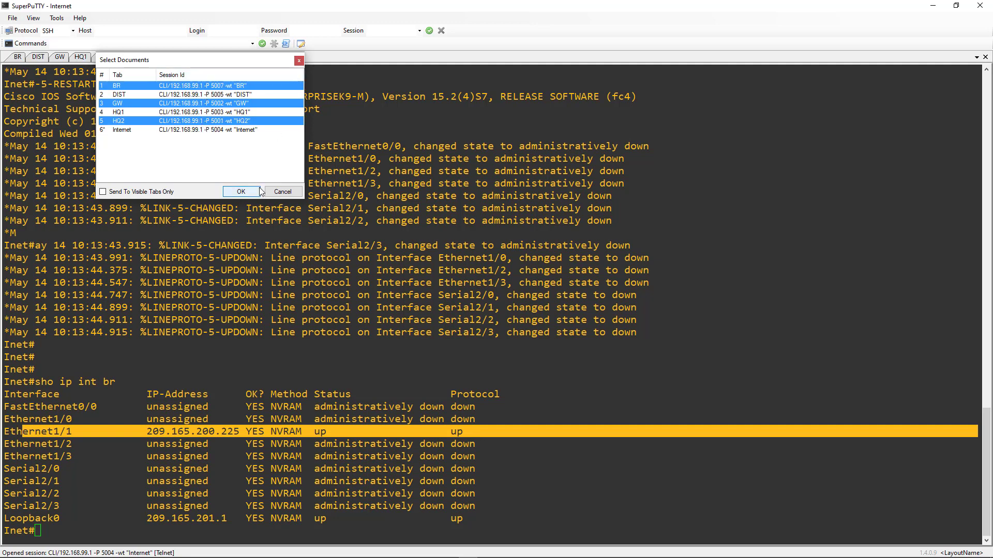
left_click(241, 191)
left_click(286, 44)
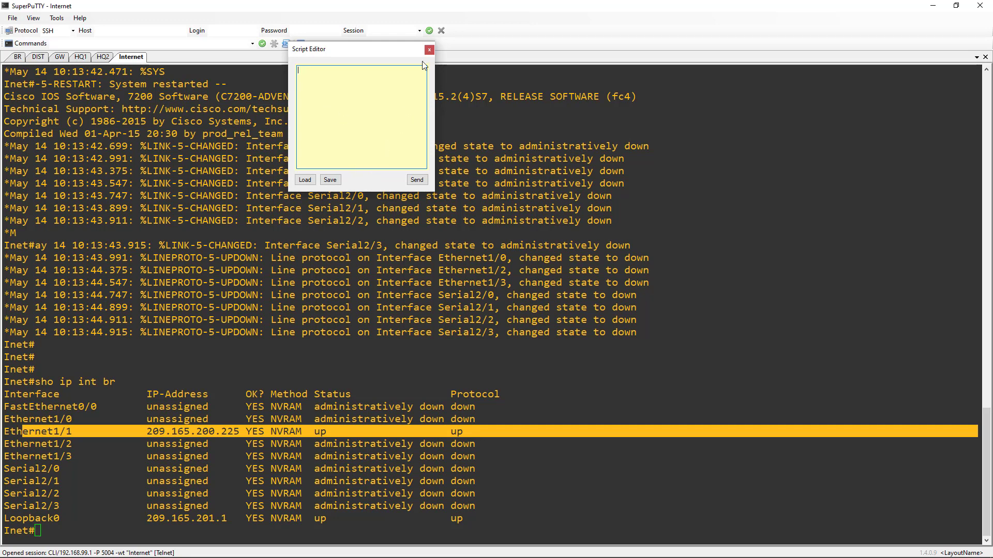
left_click(429, 49)
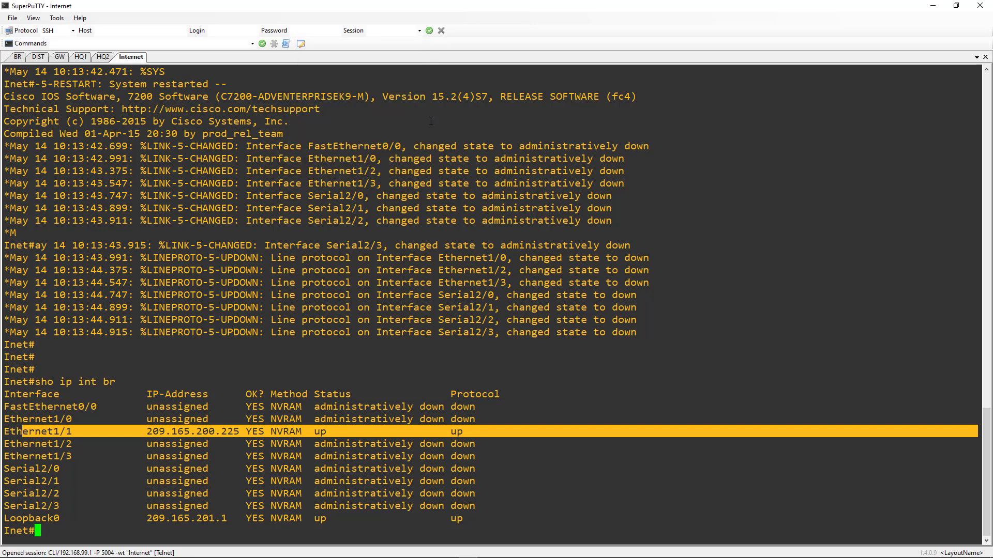